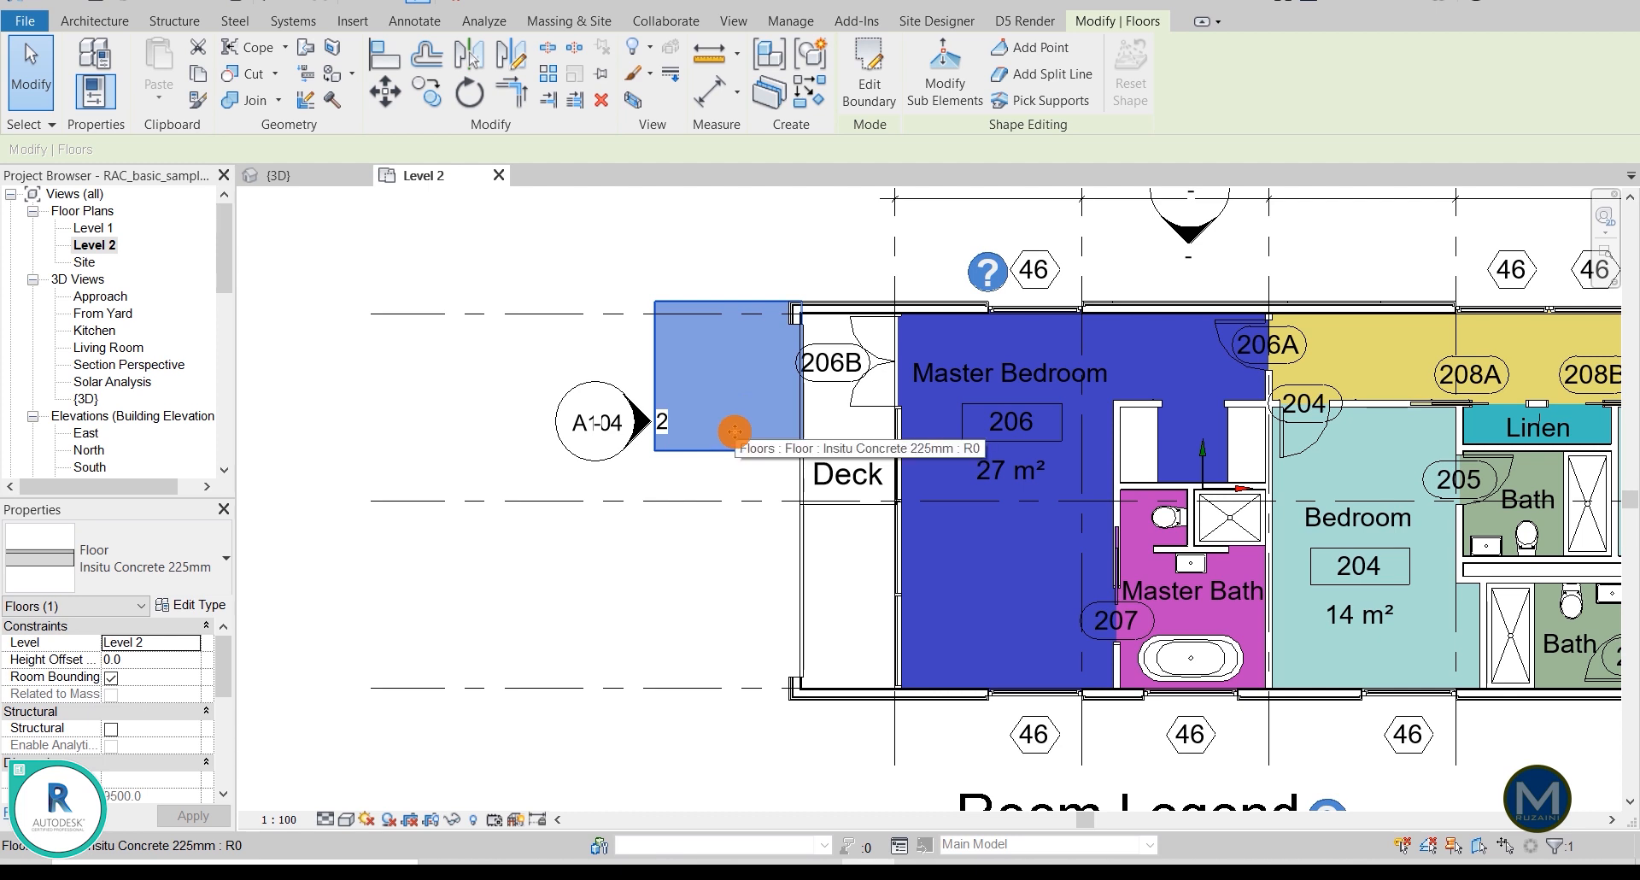
Step: Draw a Hidden-style quarter-circle detail arc of about 2263 mm radius from the midpoint of the concrete floor's lower edge, curving down and left
{"action": "middle_click_drag", "start_coordinate": [726, 551], "coordinate": [746, 547]}
{"action": "scroll", "coordinate": [714, 454], "scroll_direction": "up", "scroll_amount": 1}
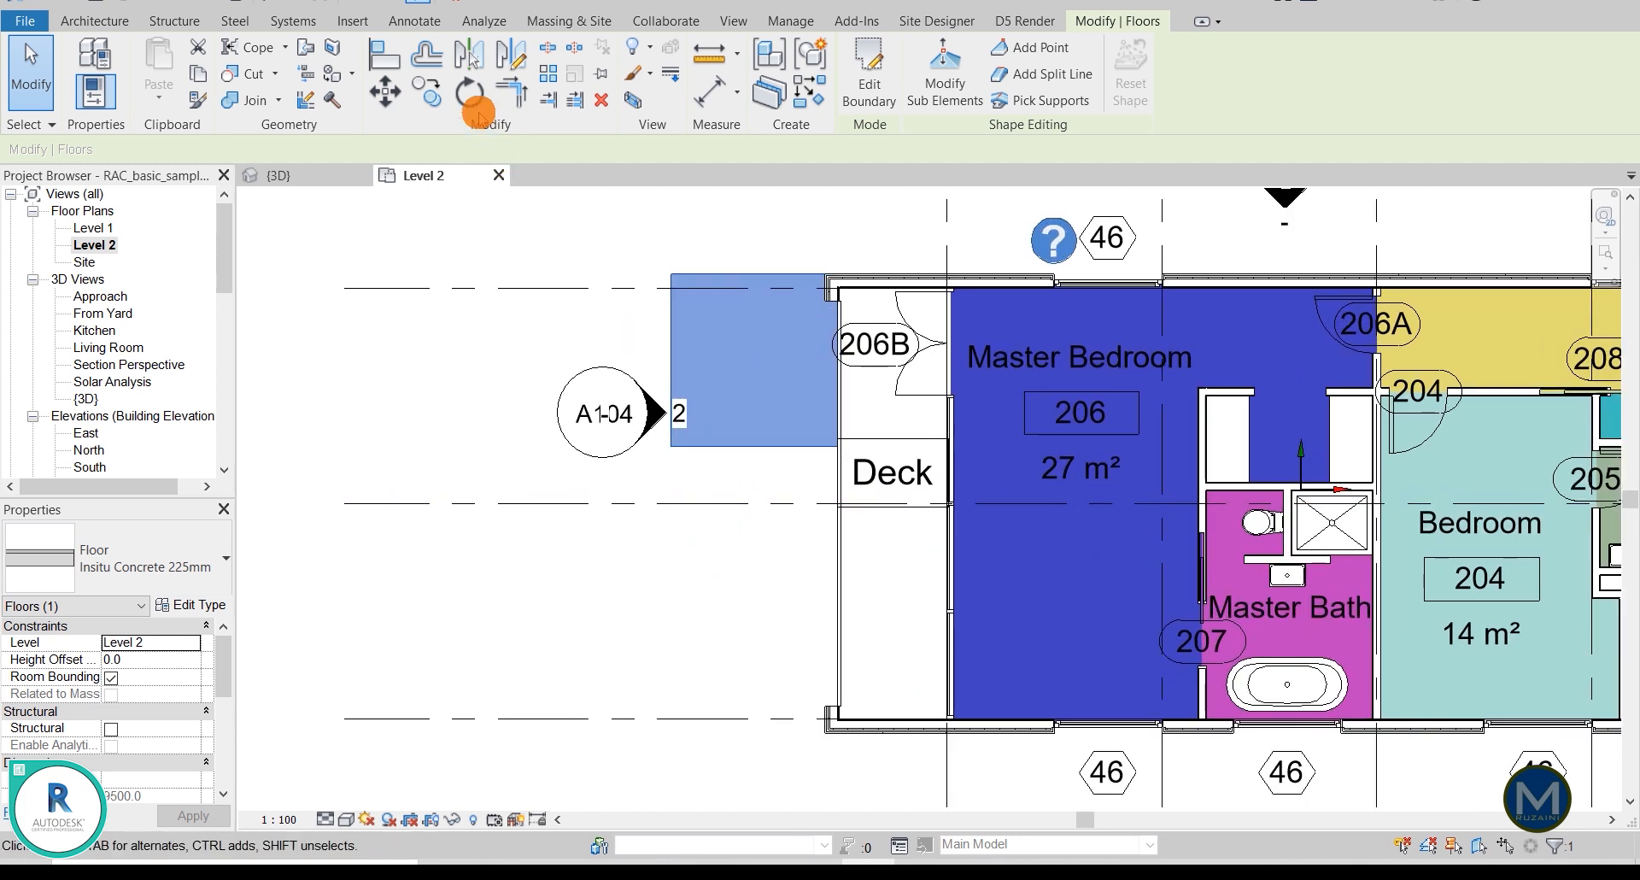
{"action": "left_click", "coordinate": [415, 22]}
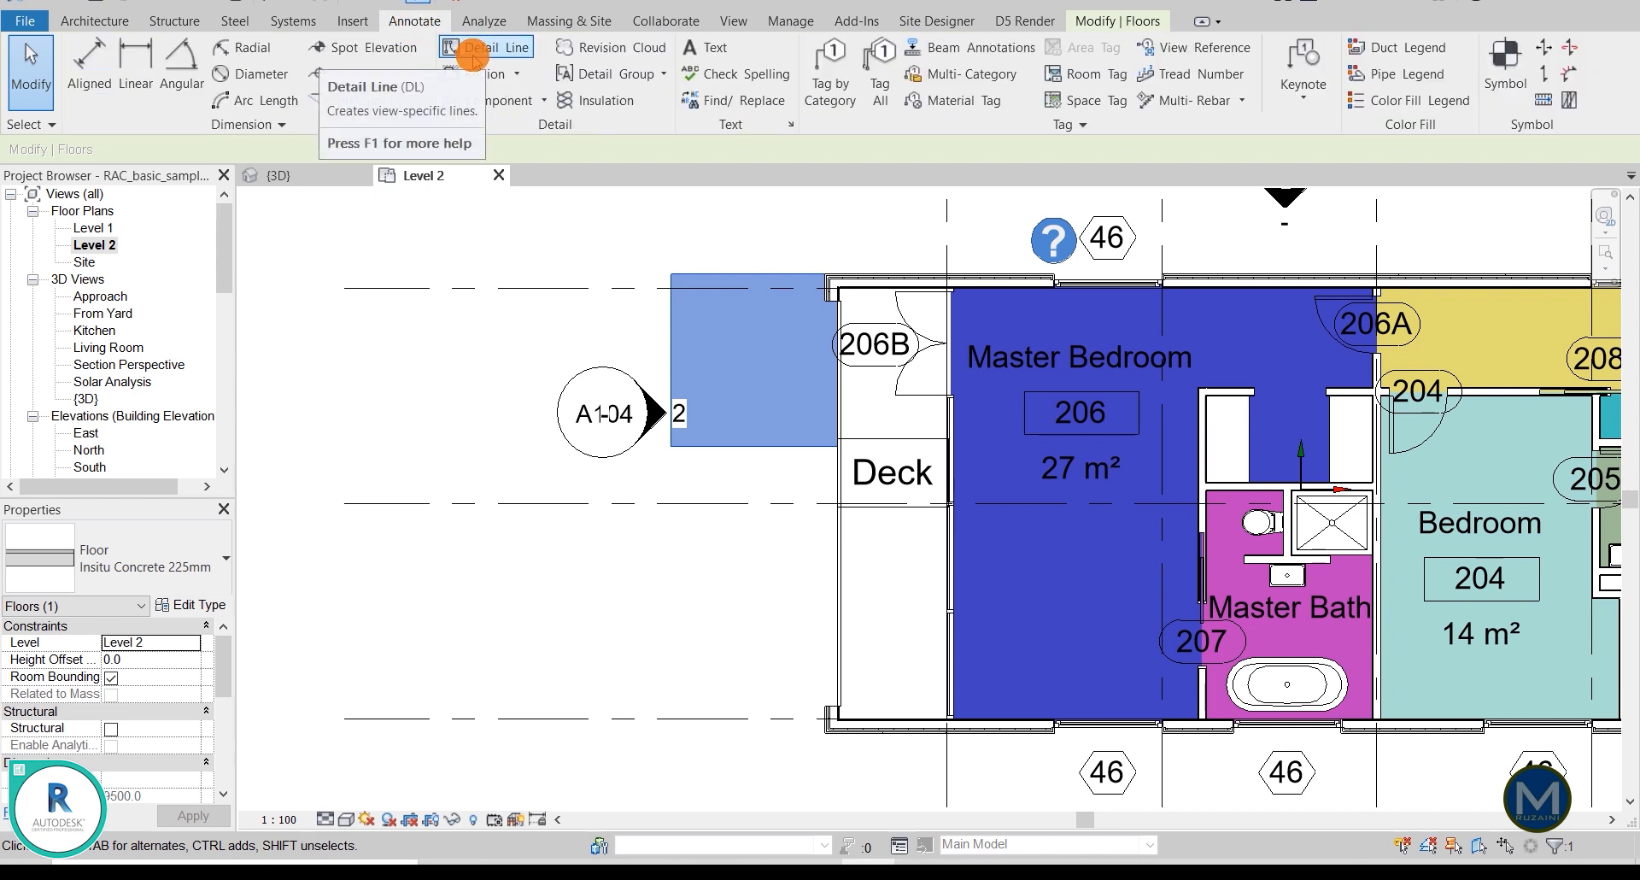
{"action": "left_click", "coordinate": [473, 49]}
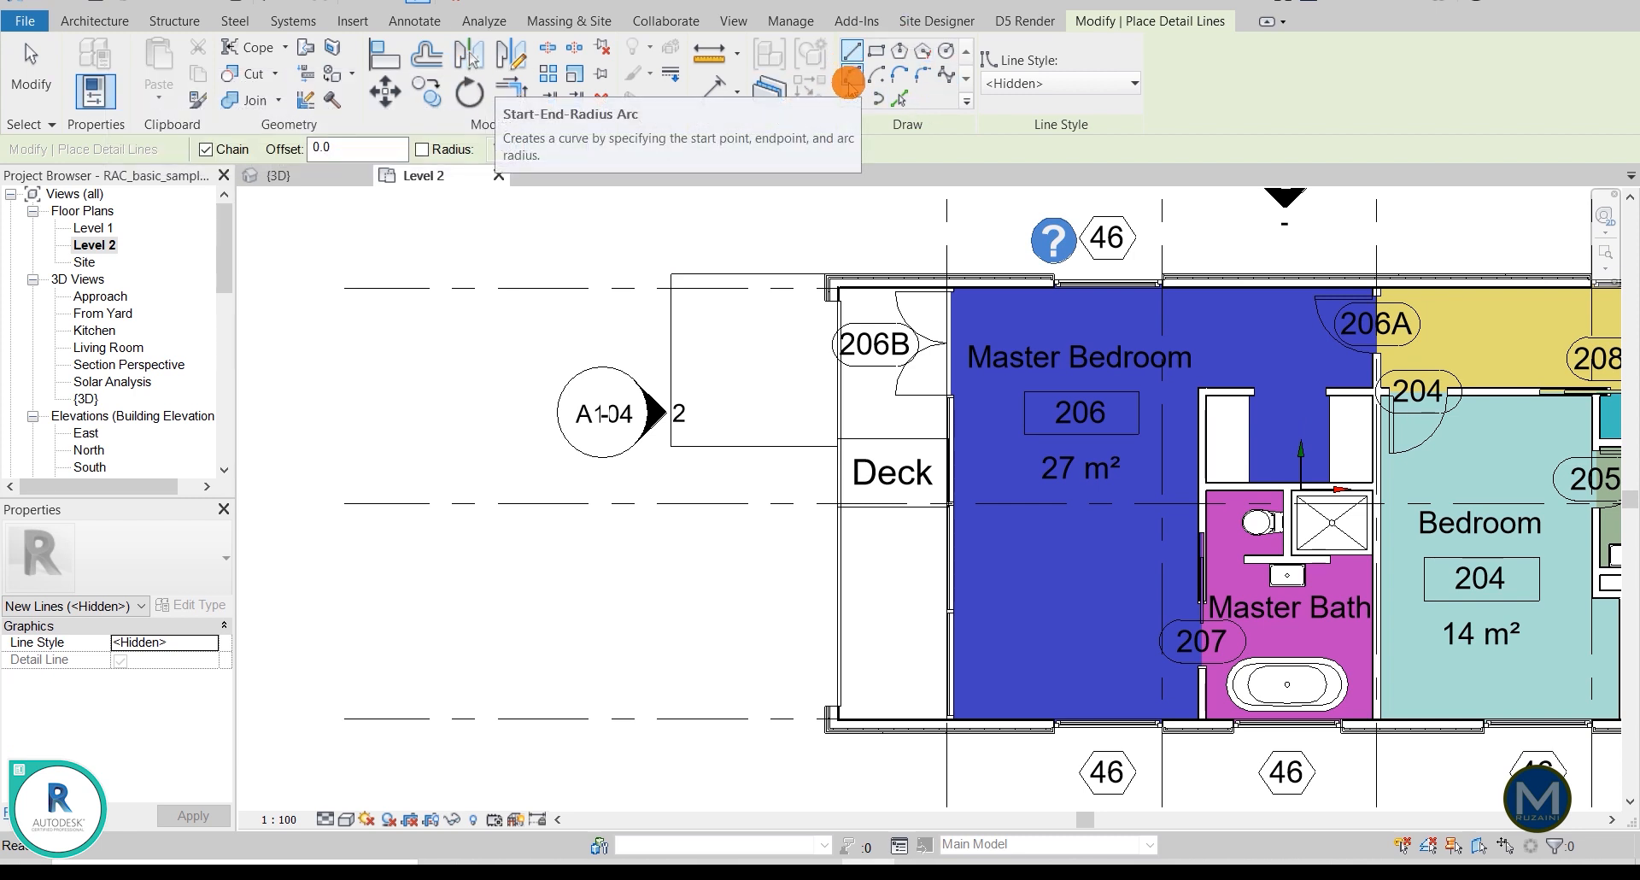
{"action": "left_click", "coordinate": [846, 77]}
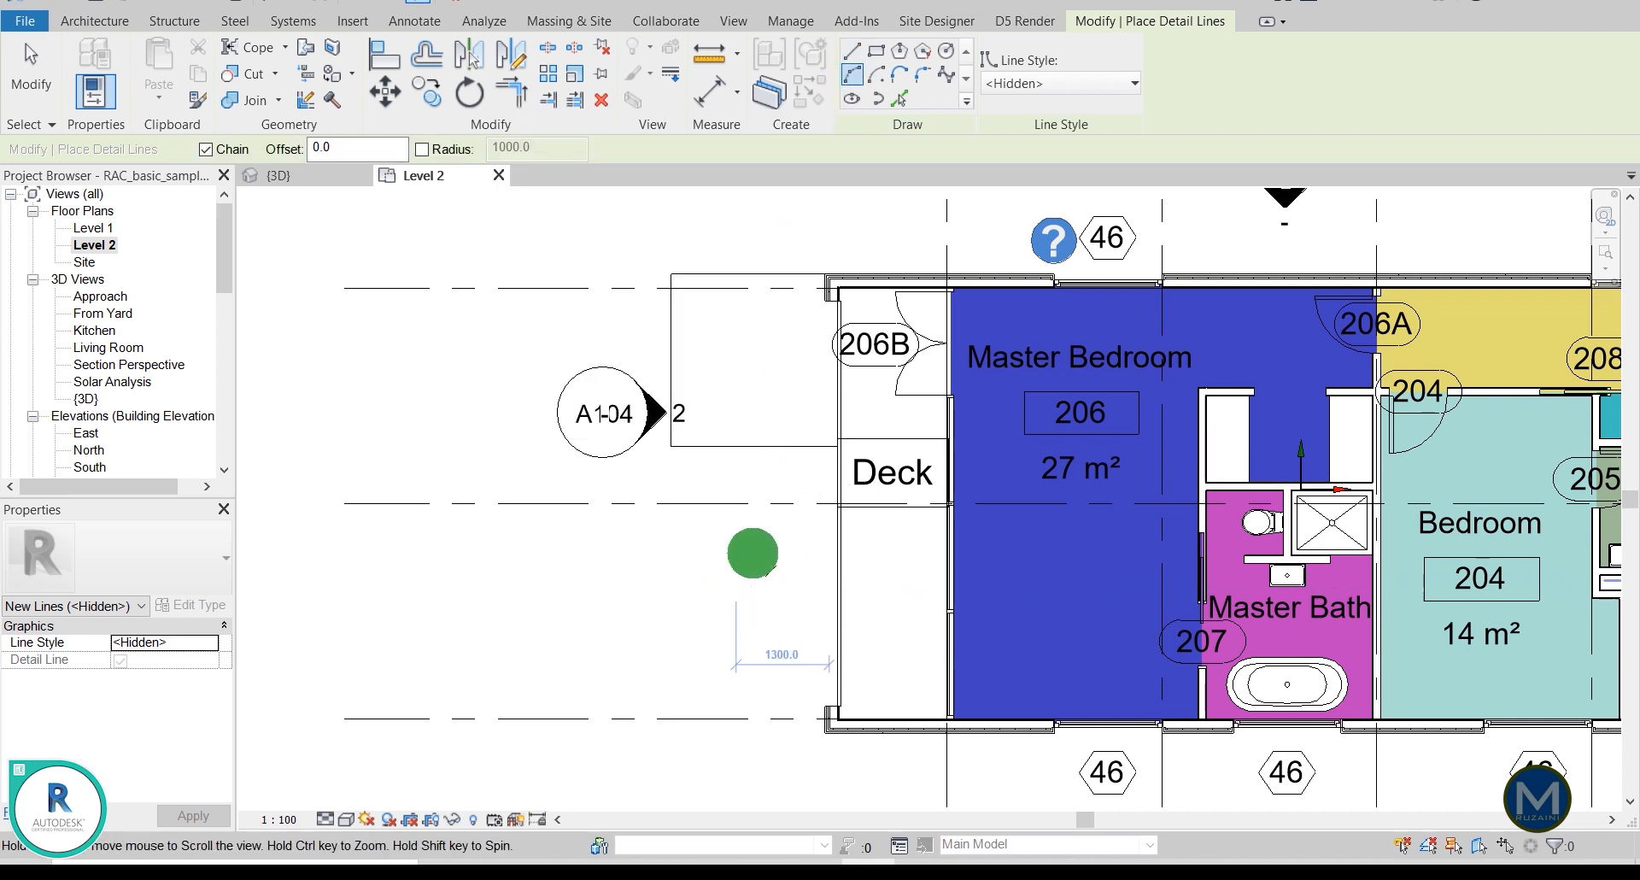
{"action": "scroll", "coordinate": [751, 554], "scroll_direction": "up", "scroll_amount": 2}
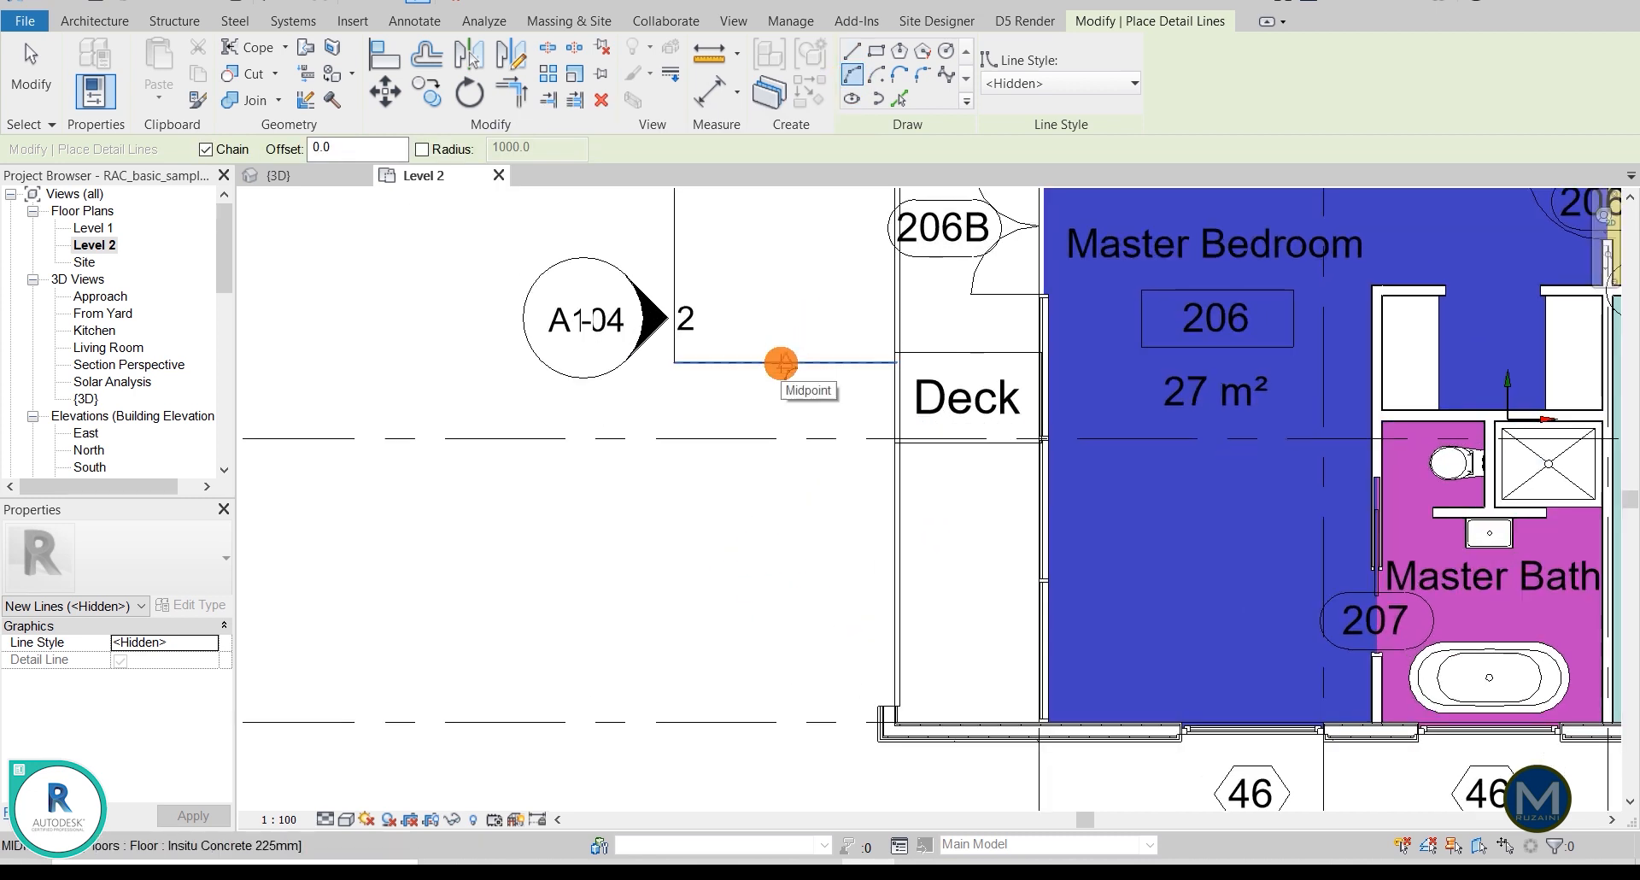
{"action": "middle_click_drag", "start_coordinate": [781, 363], "coordinate": [823, 346]}
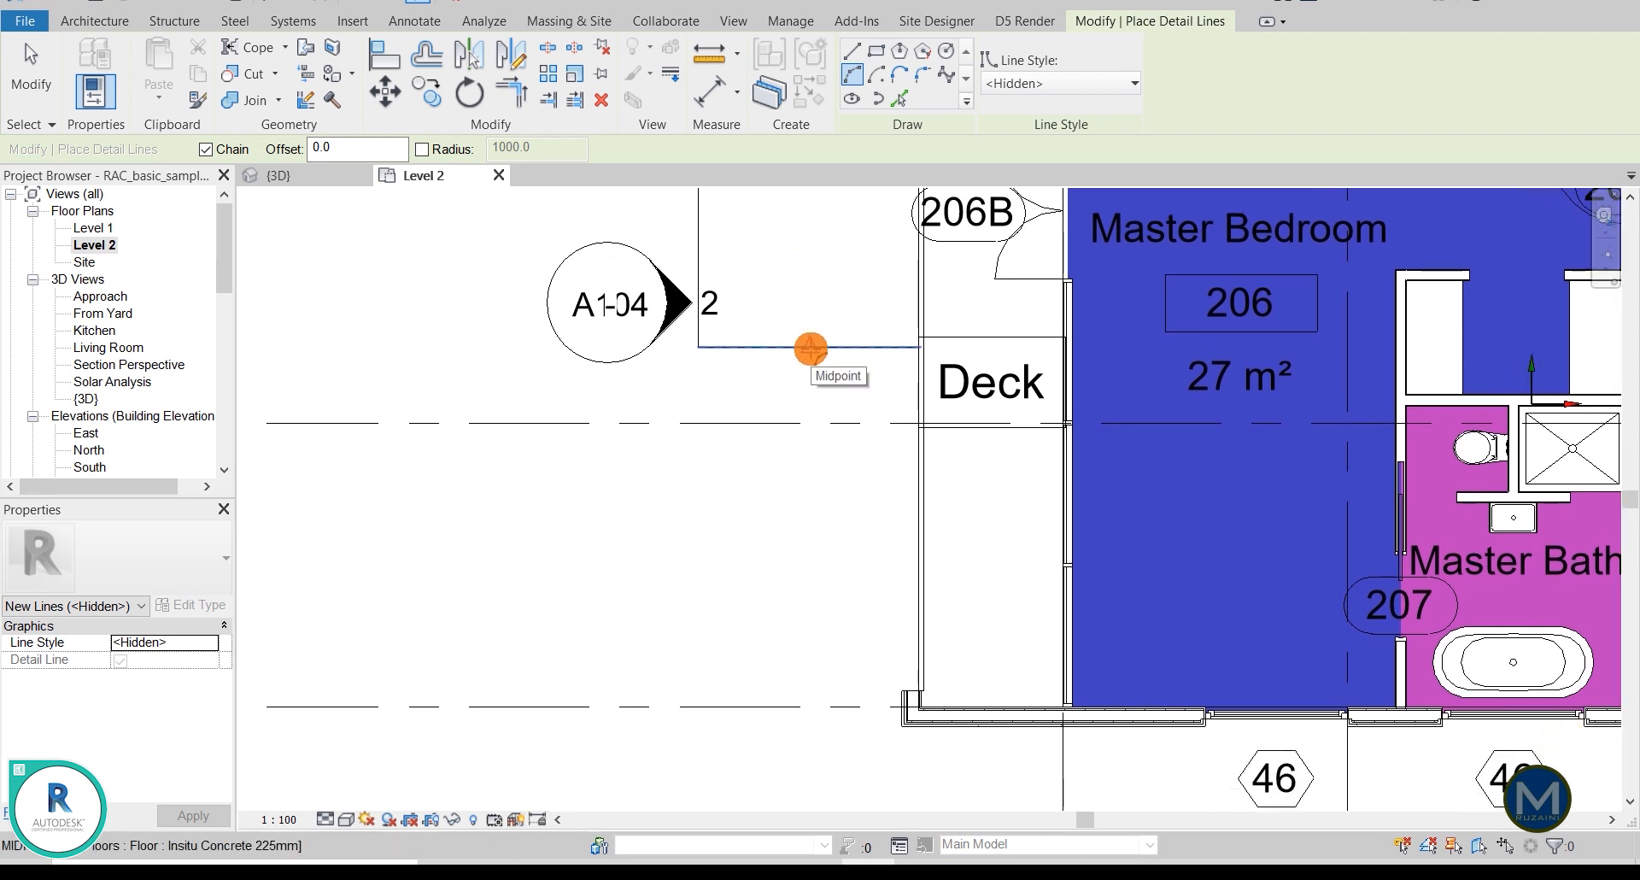
{"action": "left_click", "coordinate": [811, 348]}
{"action": "left_click", "coordinate": [639, 517]}
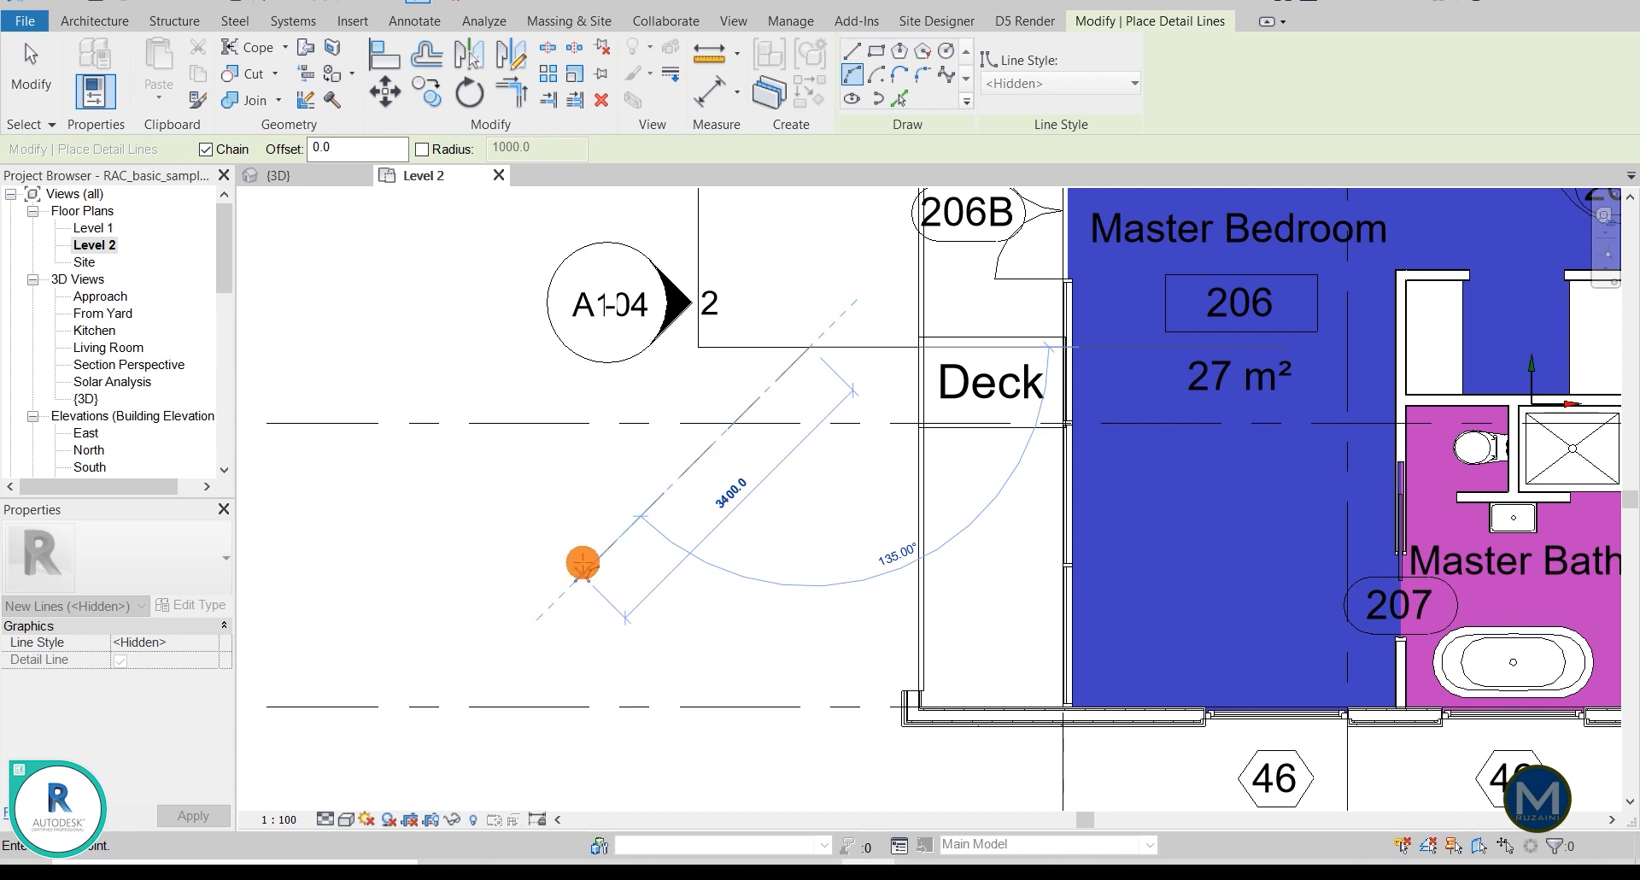
{"action": "left_click", "coordinate": [589, 557]}
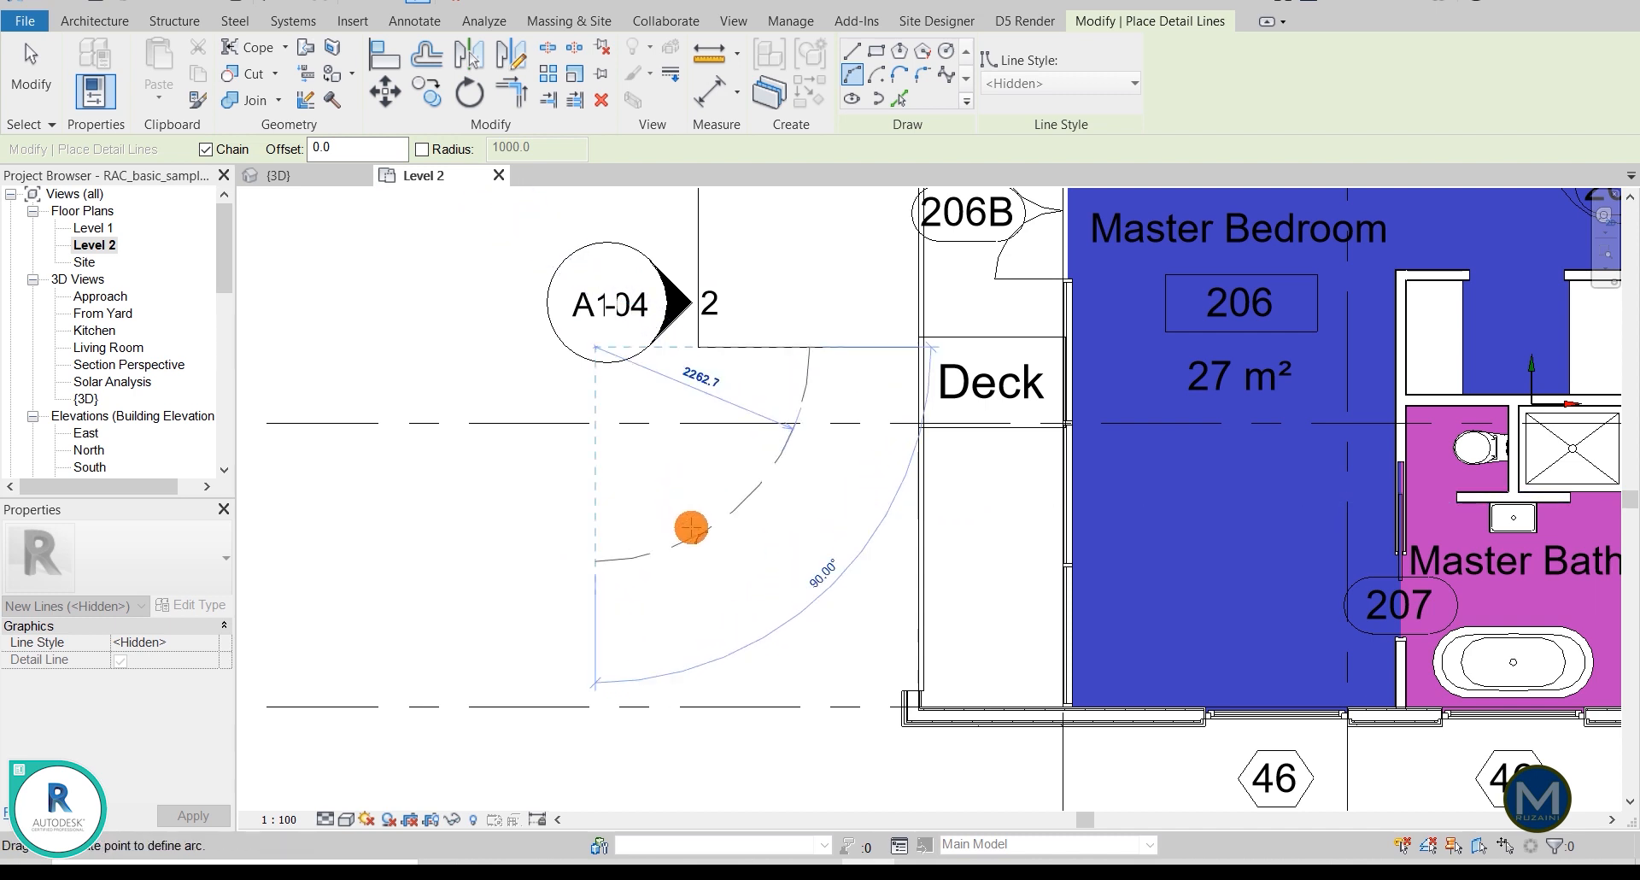
{"action": "left_click", "coordinate": [691, 532]}
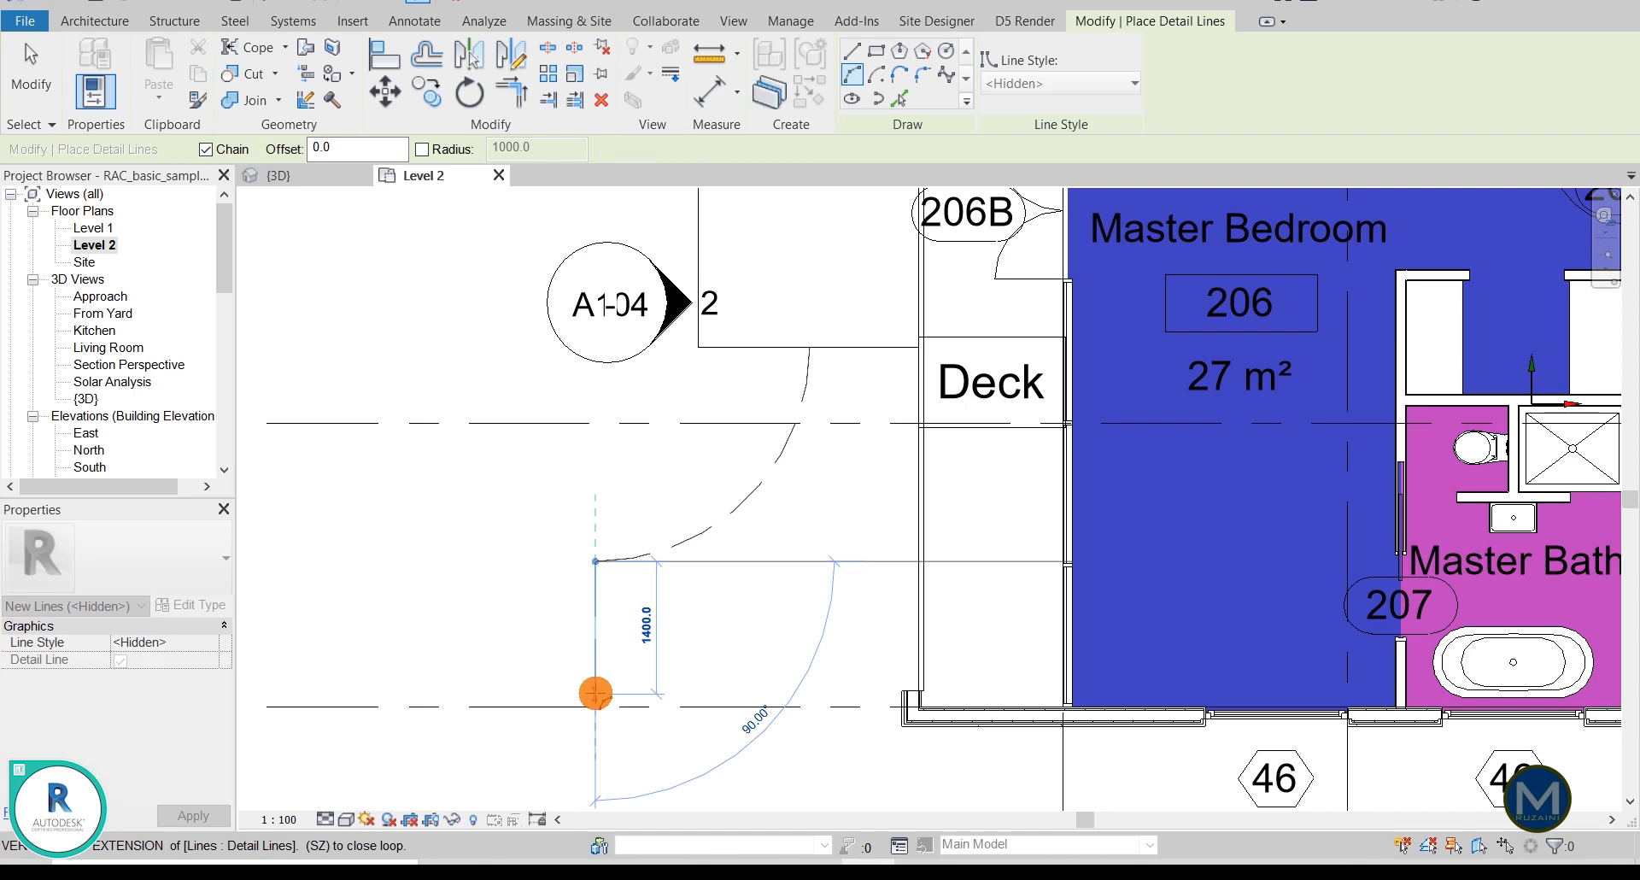
{"action": "key", "text": "Escape"}
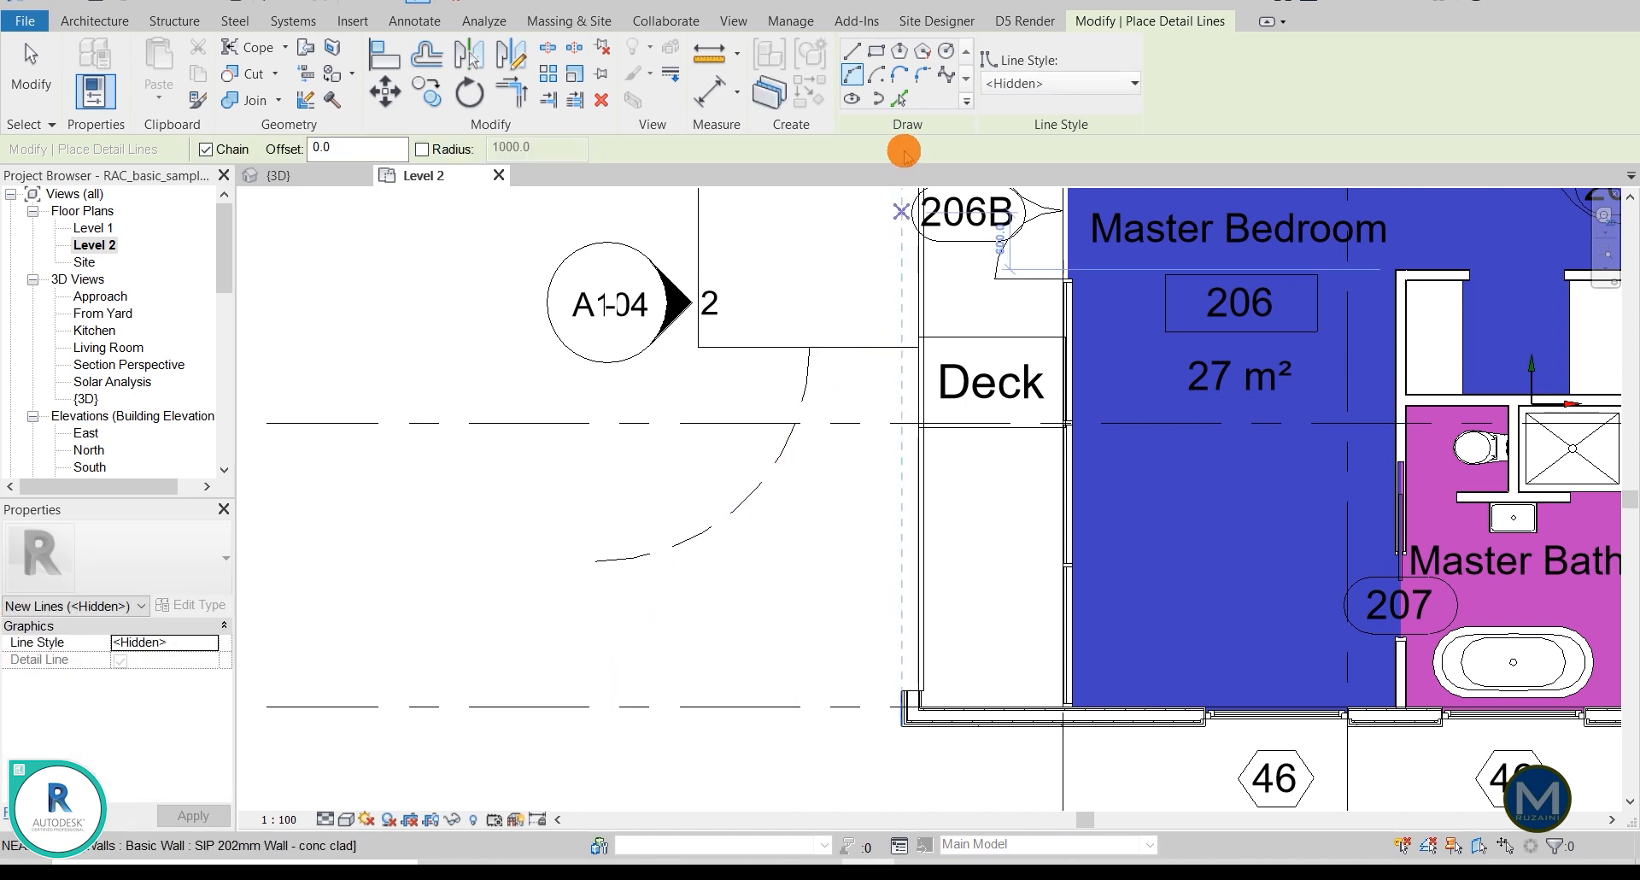
Step: Offset the quarter-circle detail arc by 600 mm to both its outer and inner sides using Pick Lines
{"action": "left_click", "coordinate": [901, 101]}
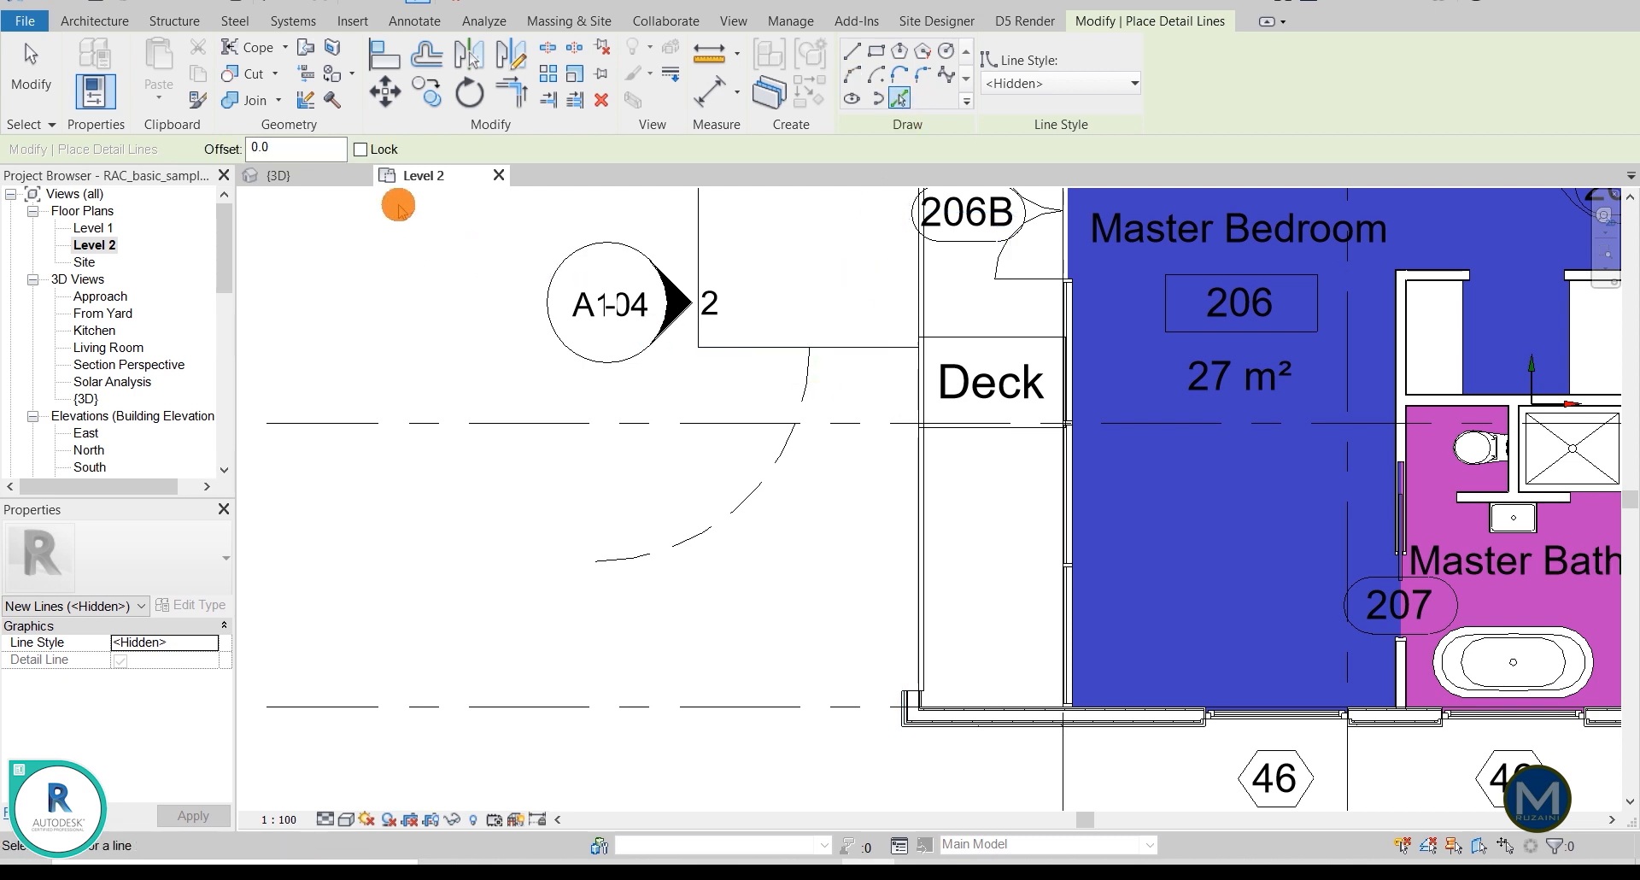
{"action": "left_click", "coordinate": [261, 148]}
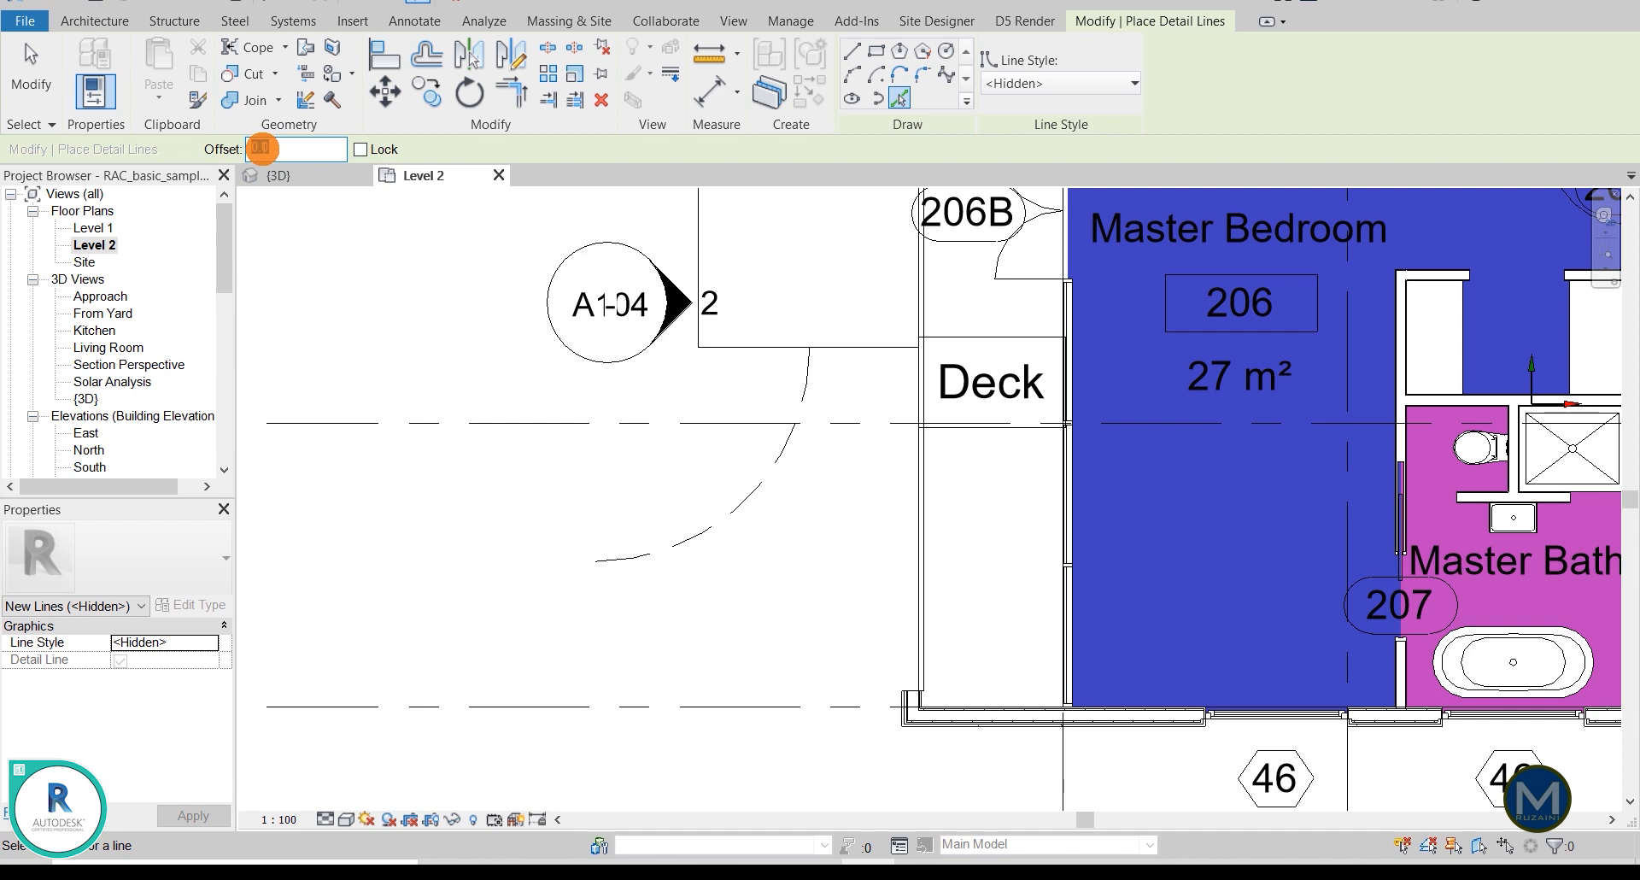
{"action": "type", "text": "600"}
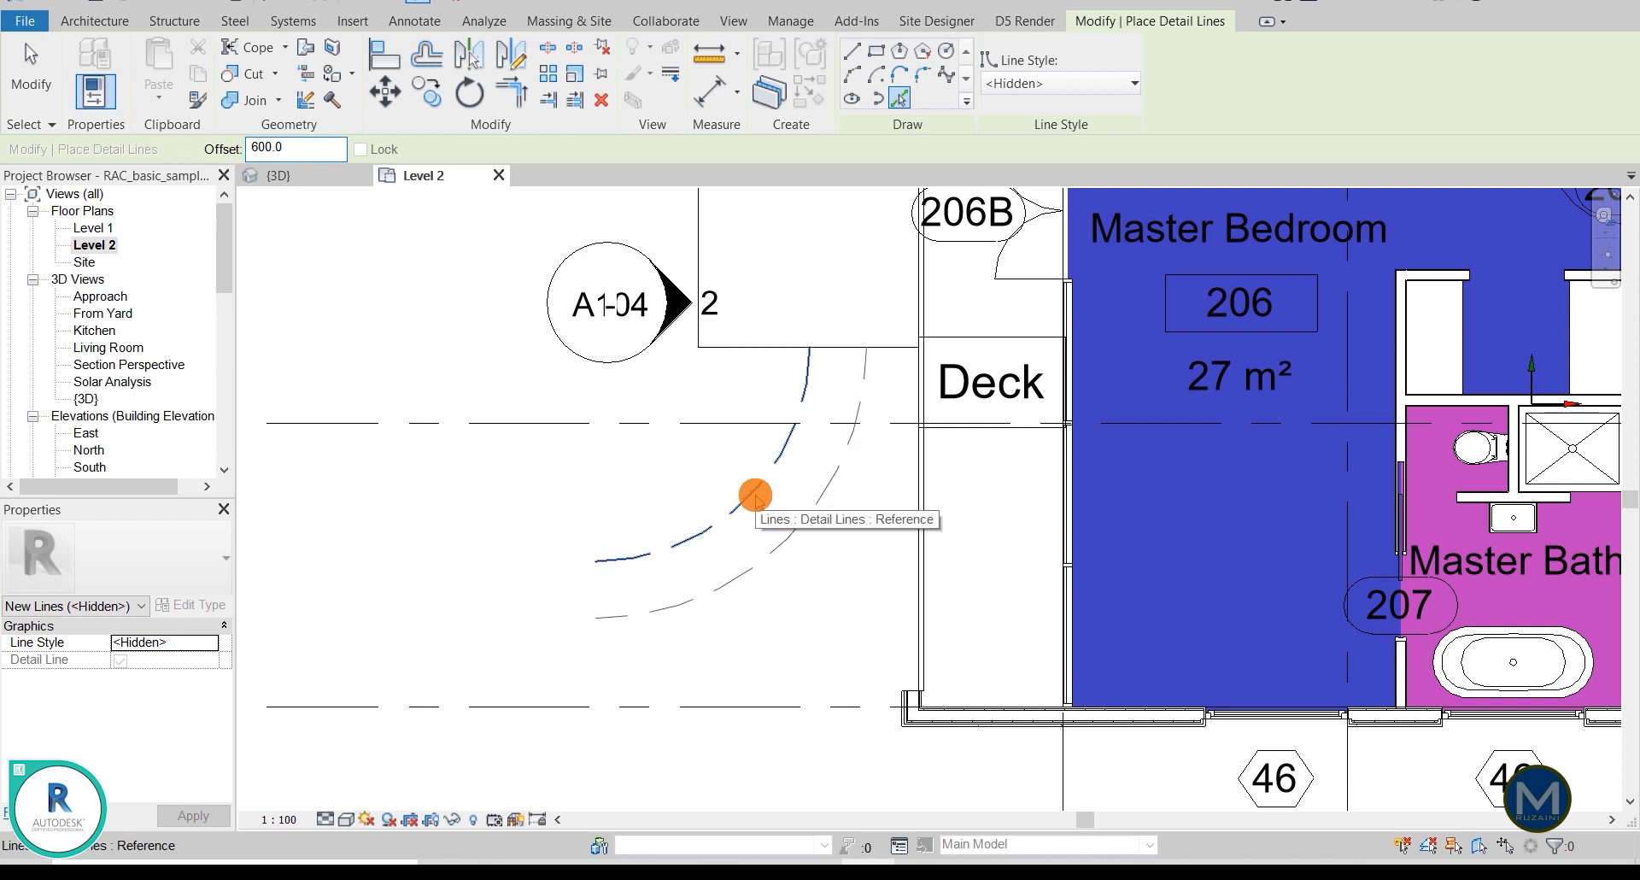
{"action": "left_click", "coordinate": [755, 498]}
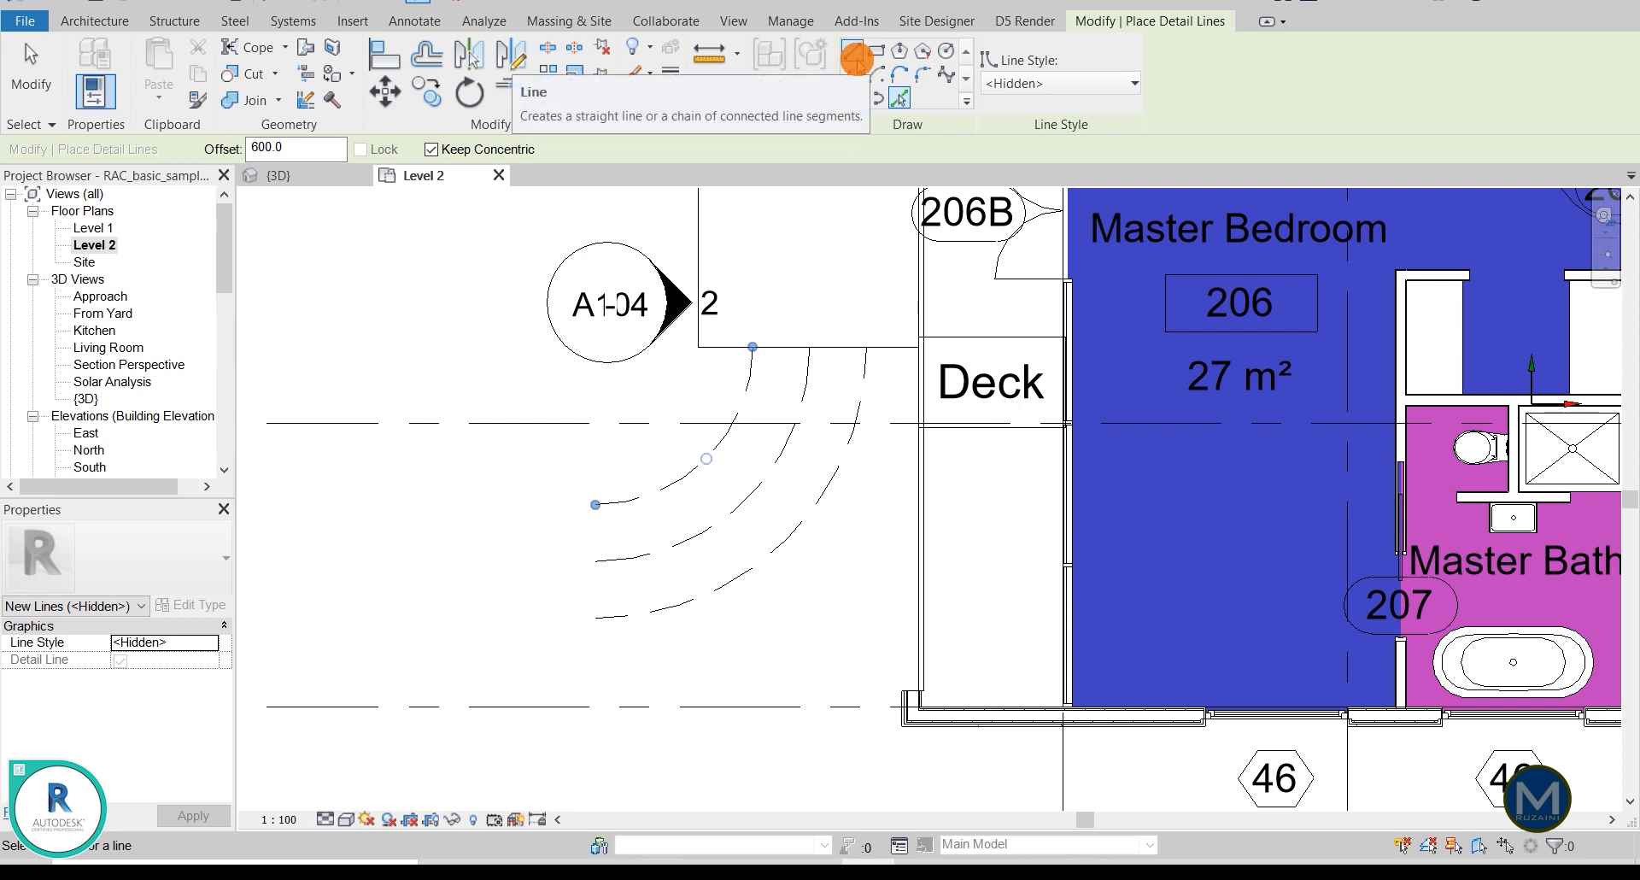
Step: Draw a straight detail line with zero offset joining the lower ends of the inner and outer arcs
{"action": "left_click", "coordinate": [857, 54]}
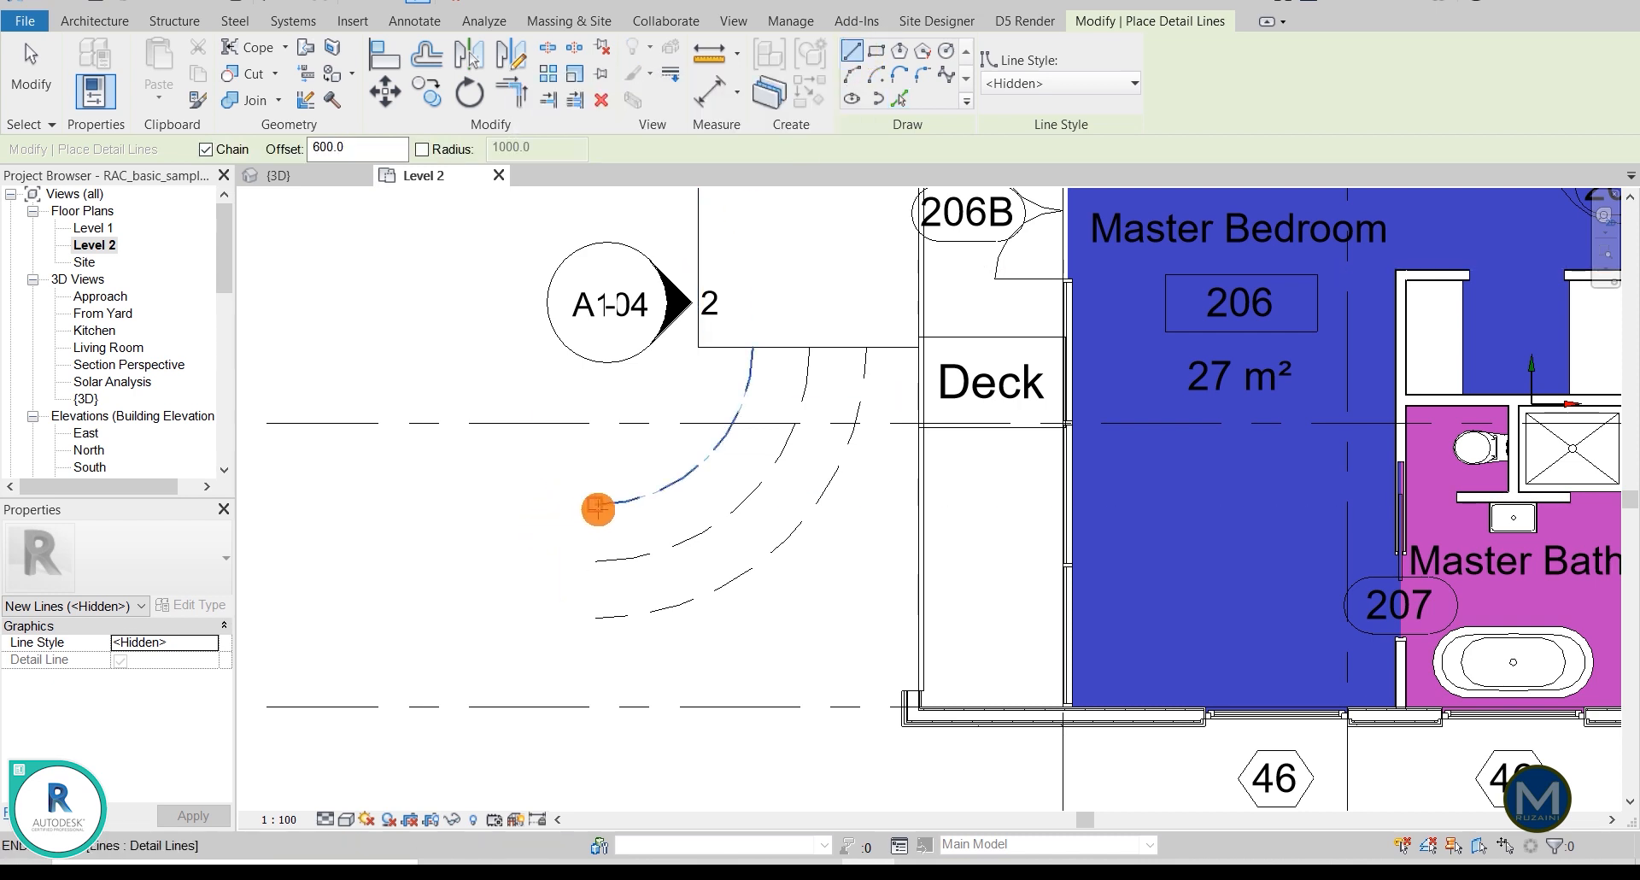
{"action": "left_click", "coordinate": [598, 509]}
{"action": "key", "text": "Escape"}
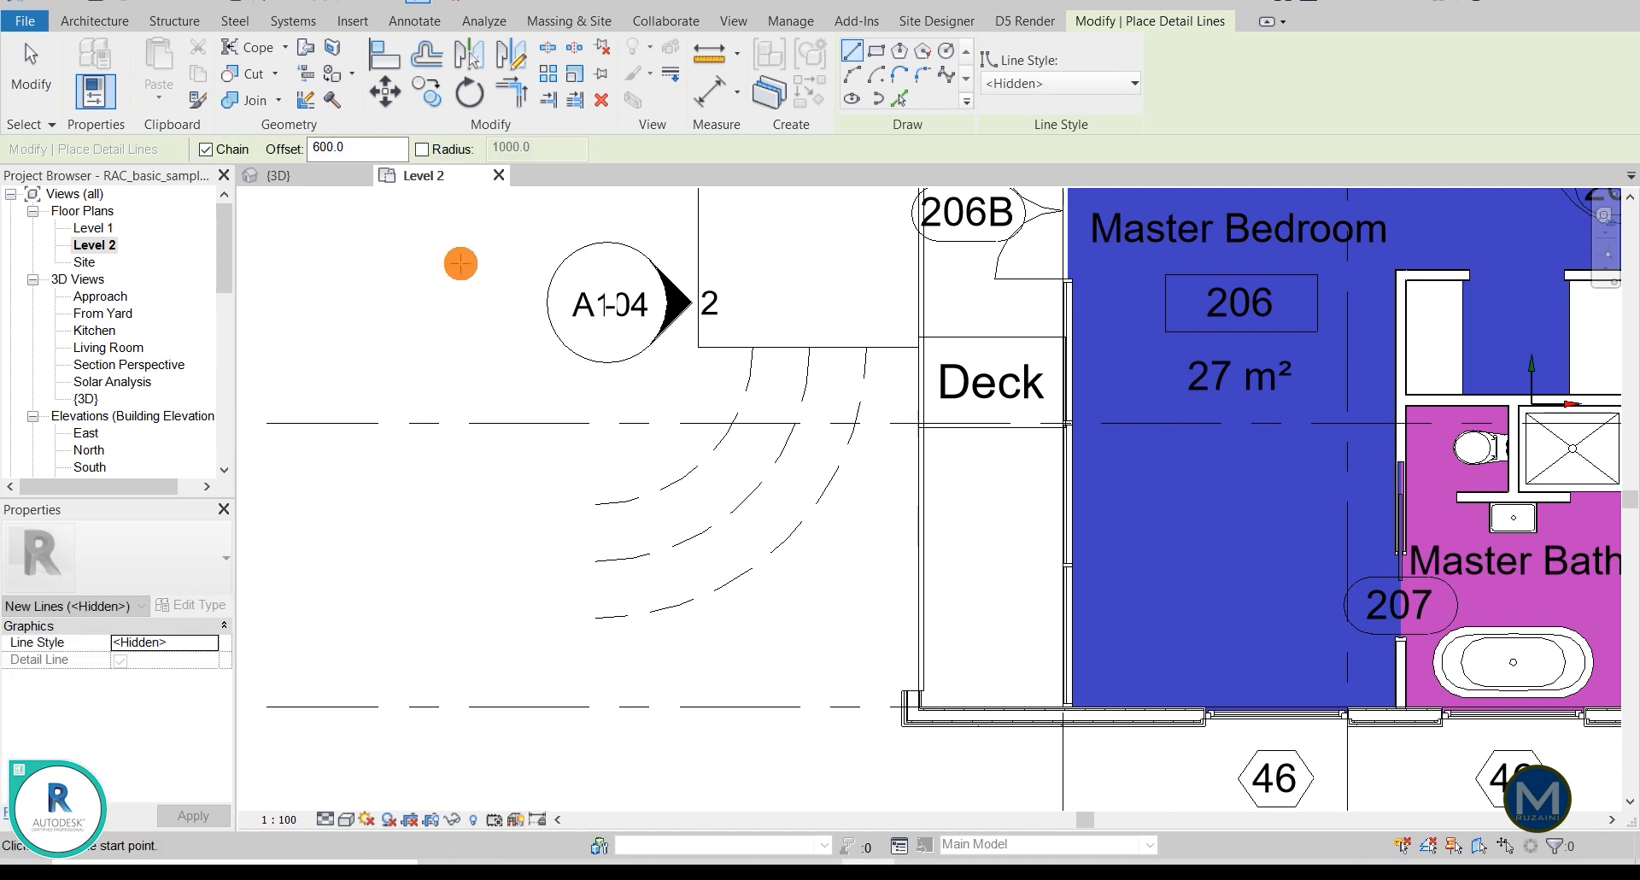
{"action": "left_click", "coordinate": [342, 149]}
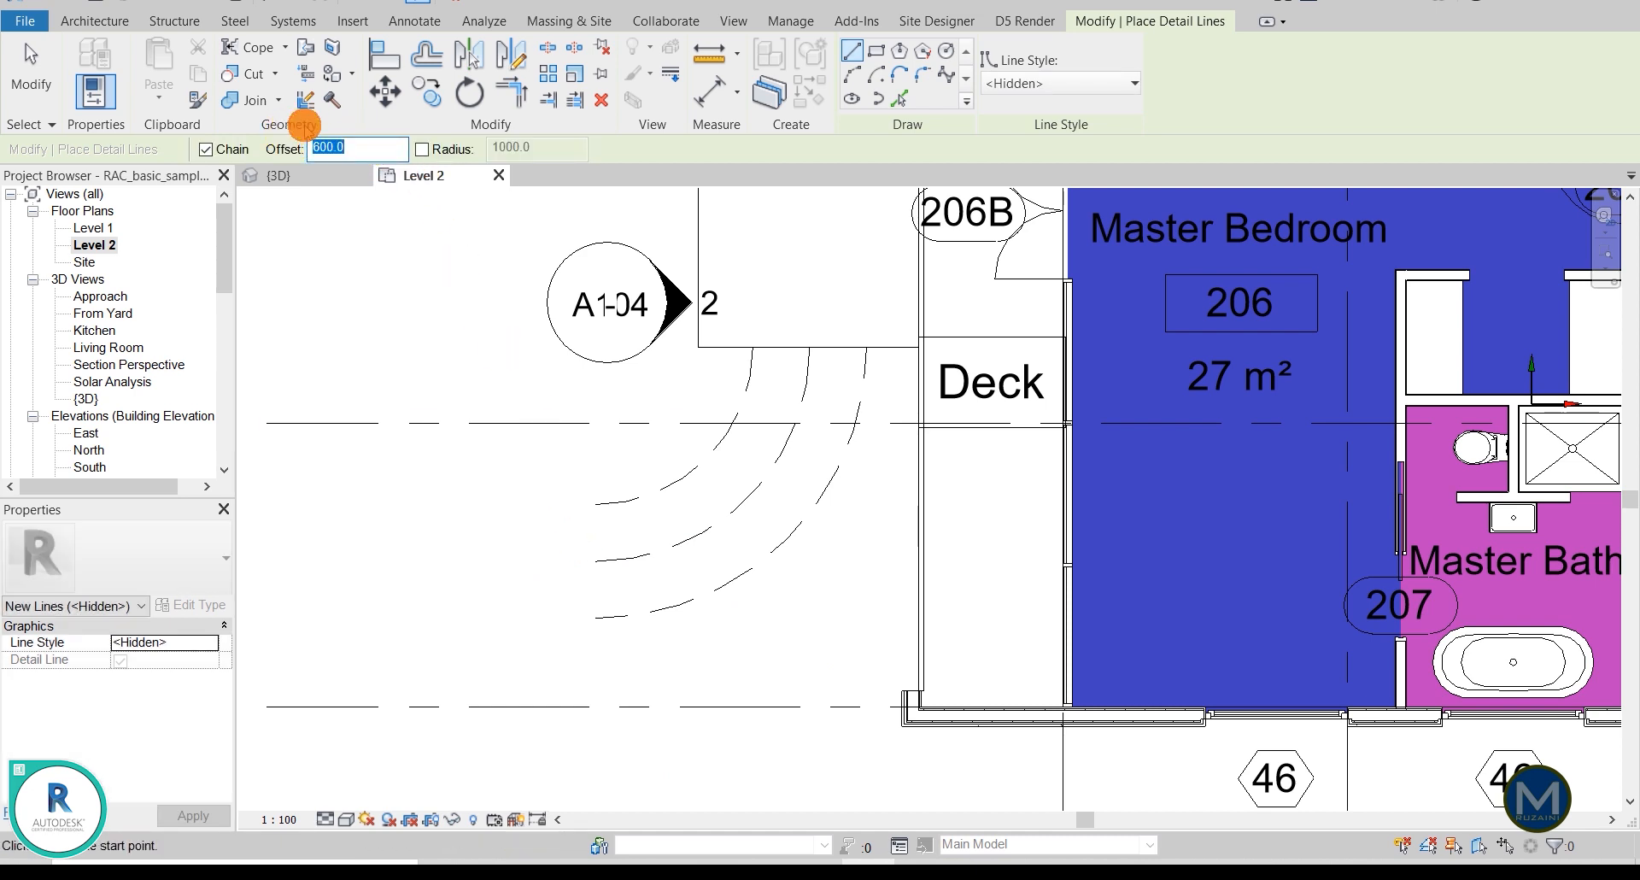
{"action": "type", "text": "0"}
{"action": "left_click", "coordinate": [591, 541]}
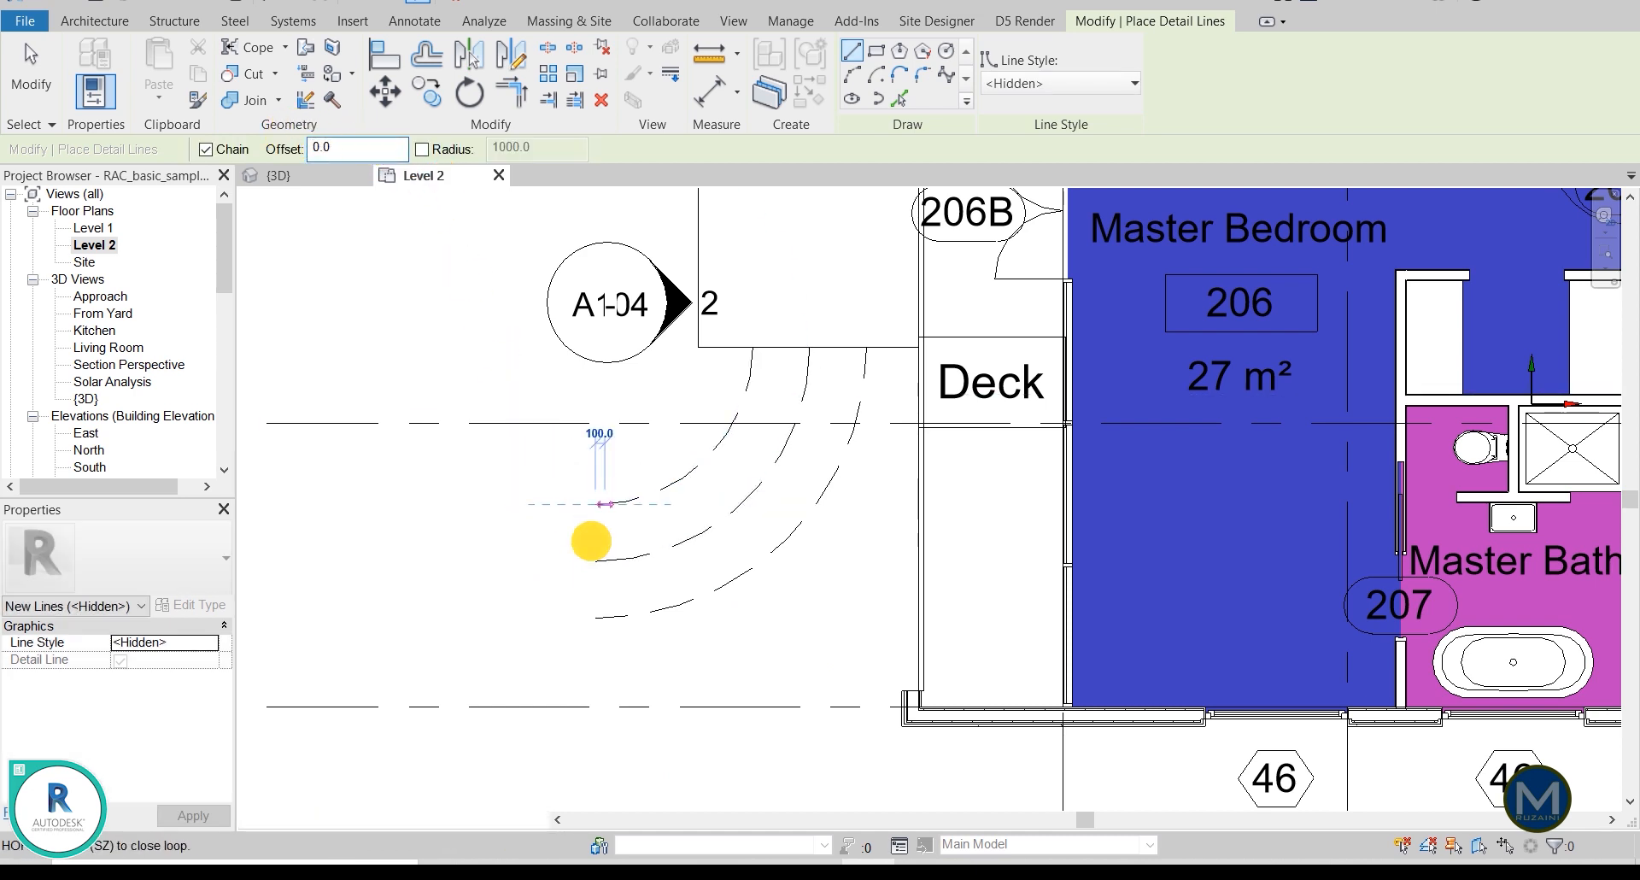
{"action": "left_click", "coordinate": [595, 617]}
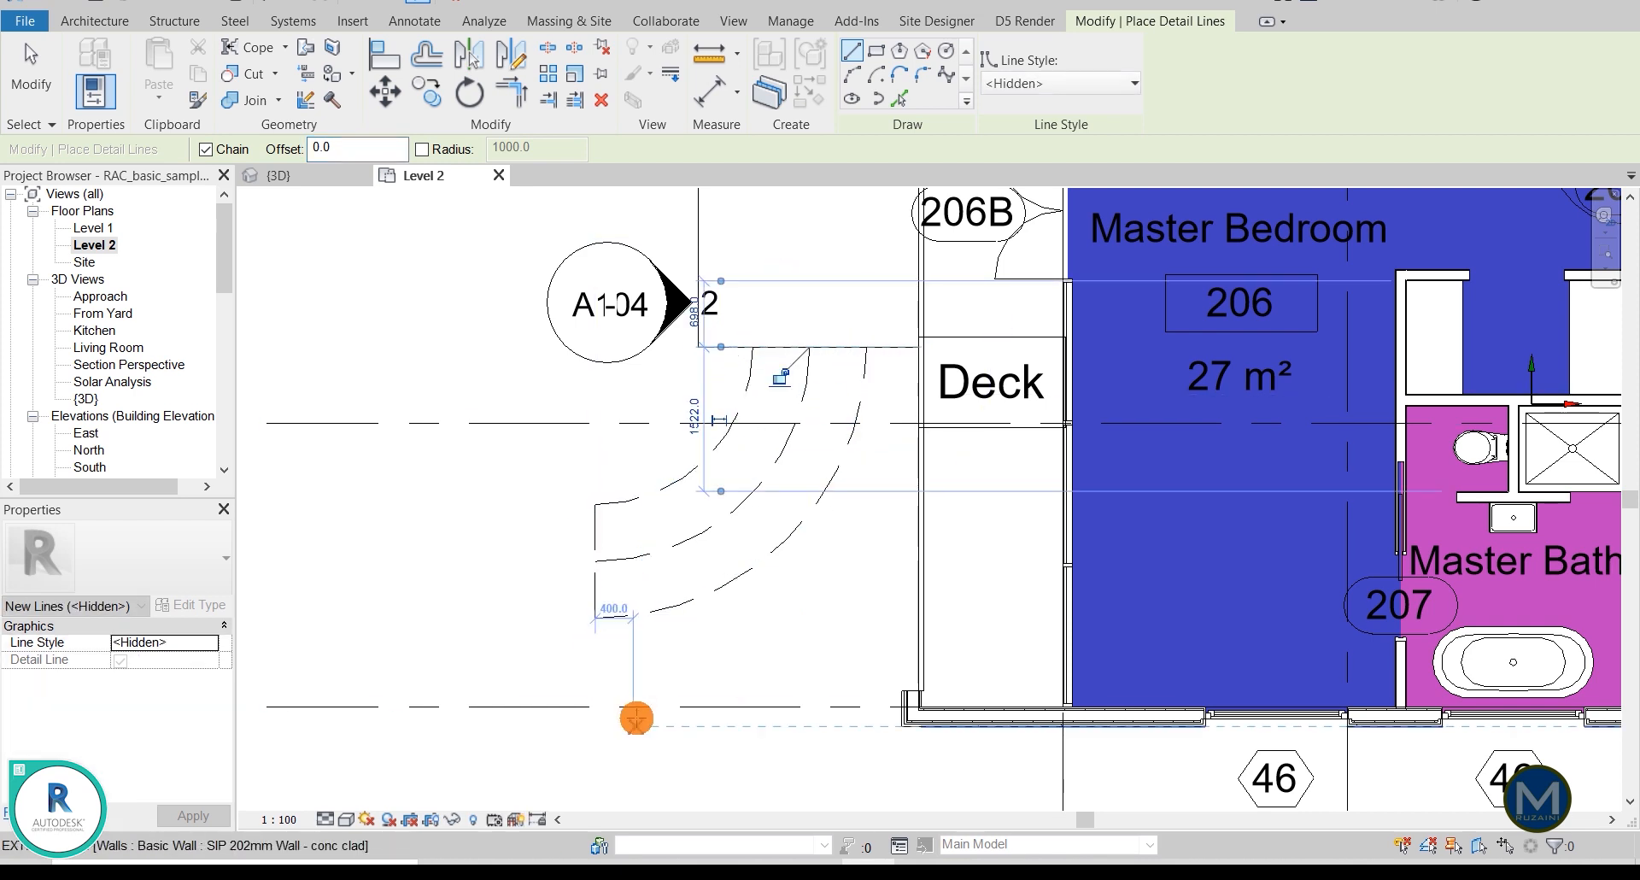
{"action": "key", "text": "Escape"}
{"action": "key", "text": "Escape"}
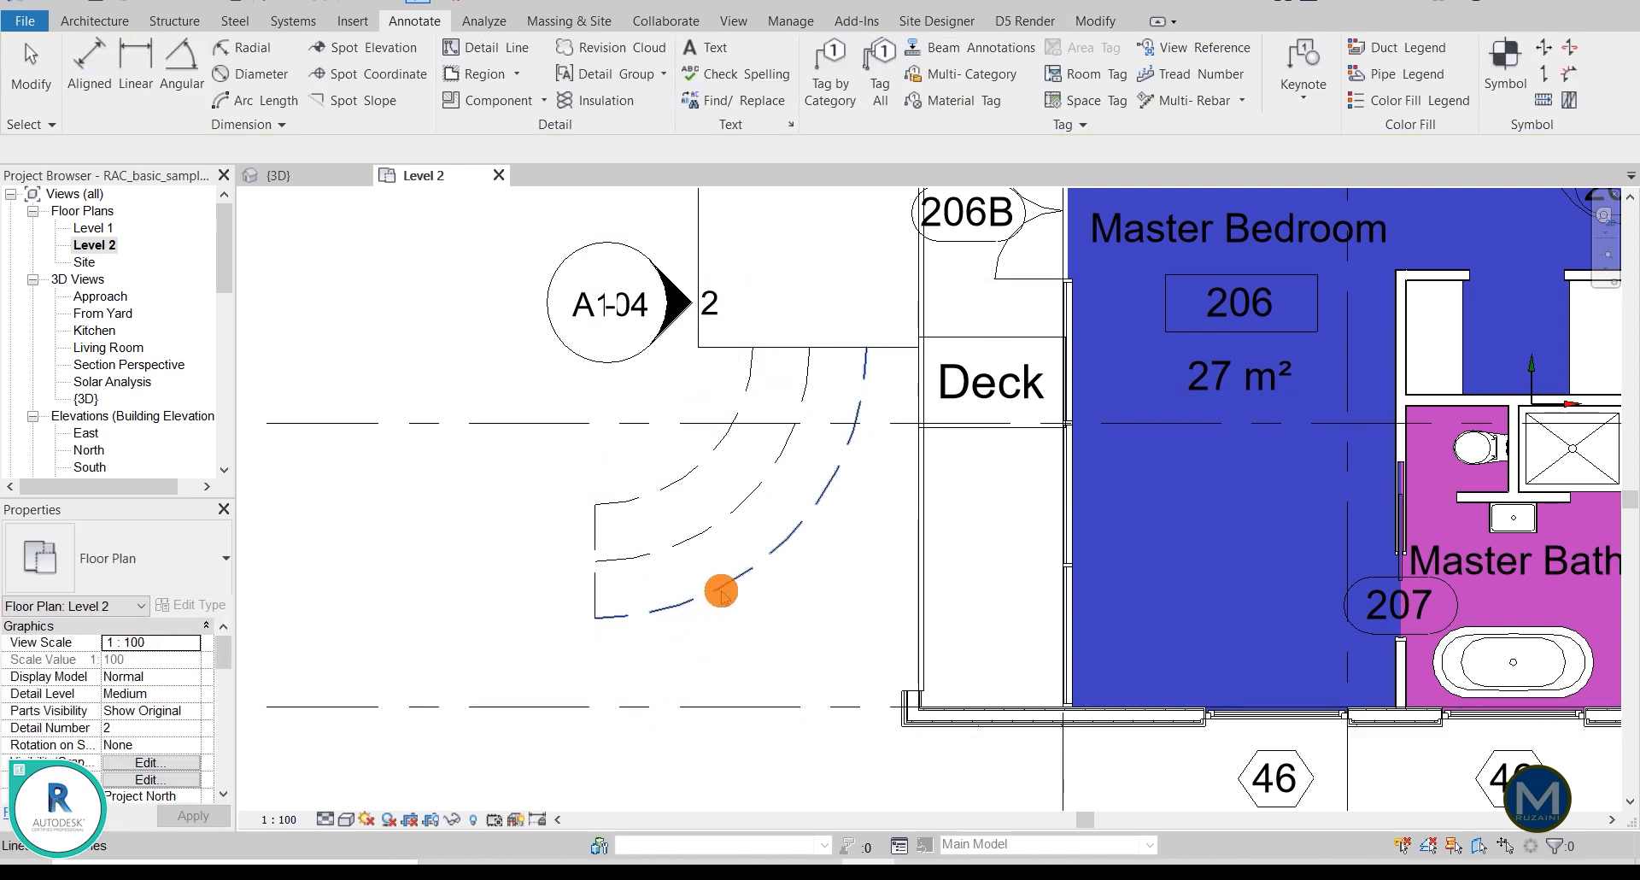
Step: Select the connected chain of detail lines around the curved outline to check it, and clear the selection
{"action": "key", "text": "Tab"}
{"action": "left_click", "coordinate": [721, 591]}
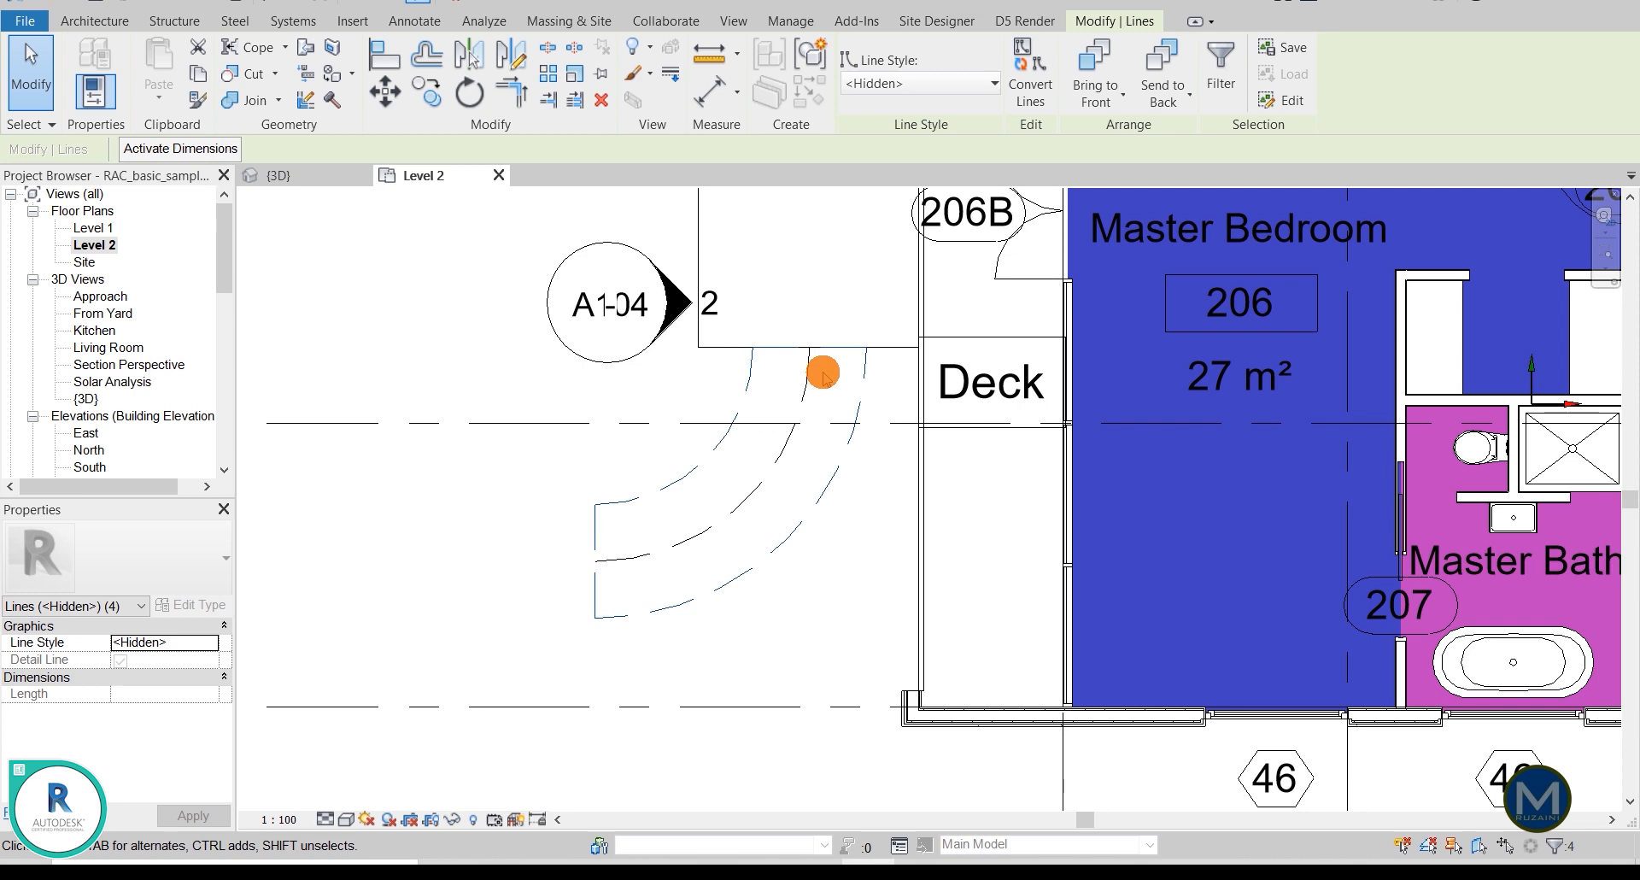
{"action": "right_click", "coordinate": [737, 479]}
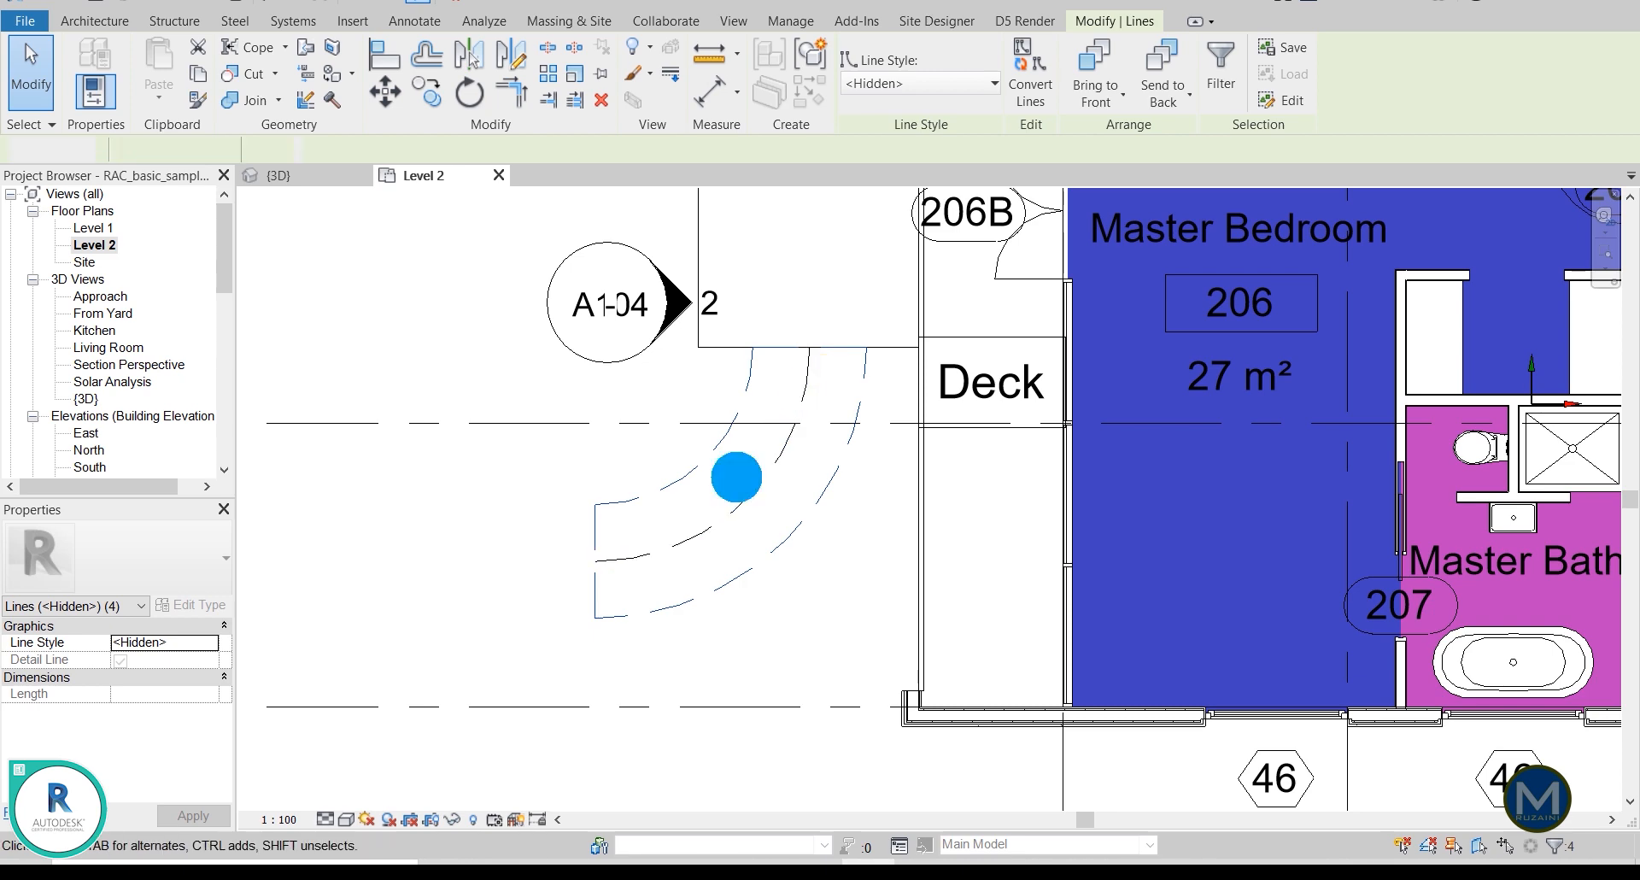
{"action": "key", "text": "Escape"}
Step: Make the center mark of the inner detail arc visible and inspect it at the arc's center
{"action": "middle_click_drag", "start_coordinate": [736, 492], "coordinate": [788, 553]}
{"action": "scroll", "coordinate": [787, 553], "scroll_direction": "up", "scroll_amount": 1}
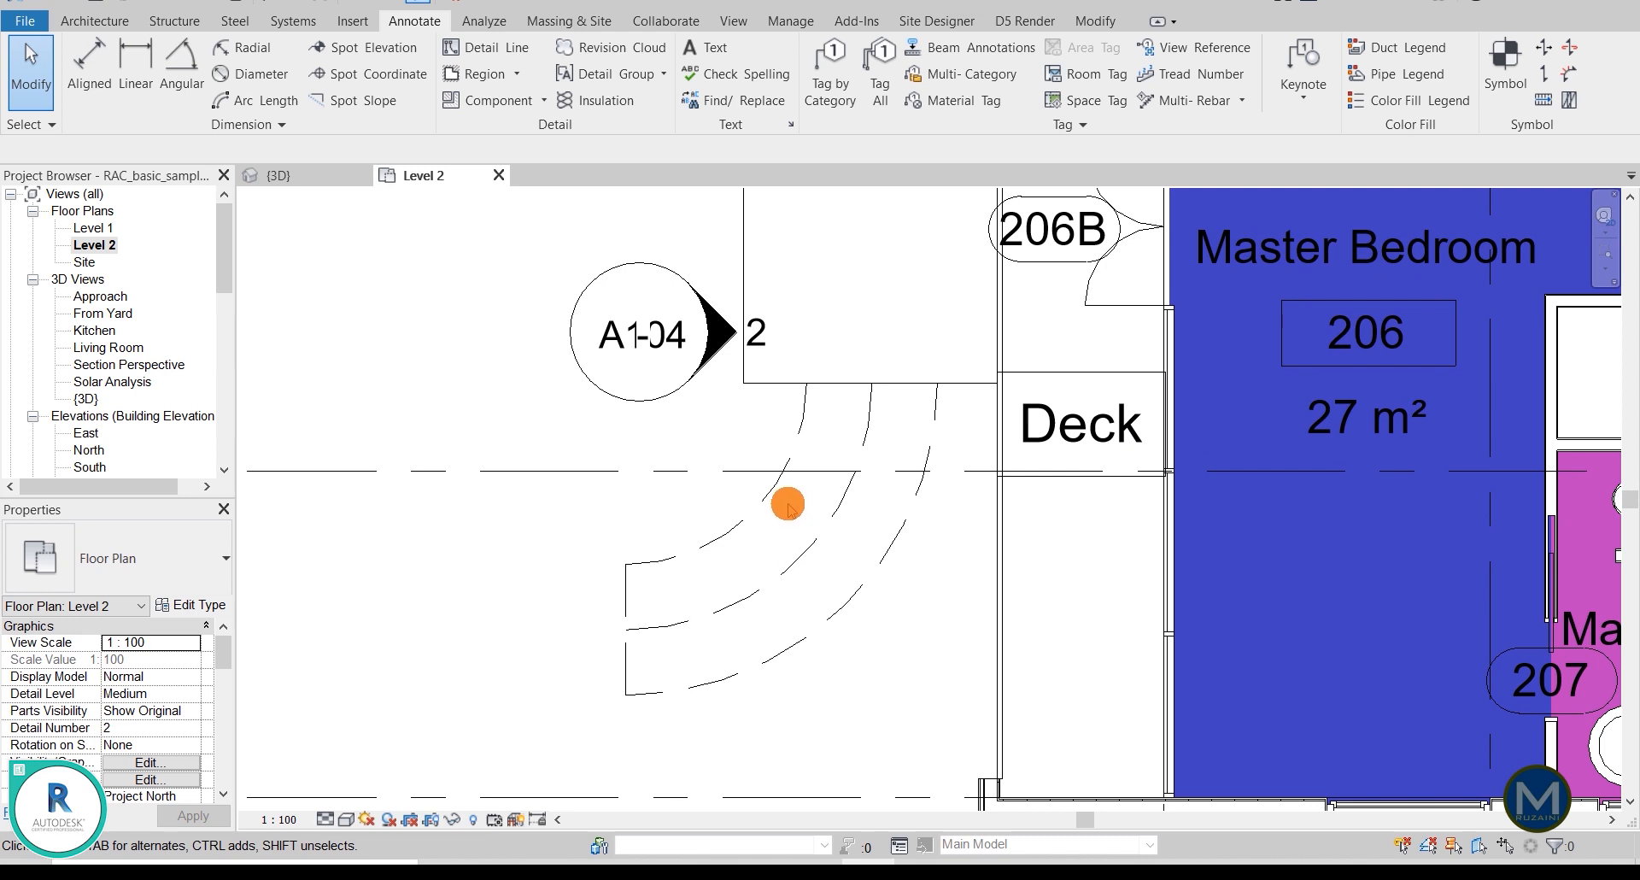
{"action": "mouse_move", "coordinate": [769, 483]}
{"action": "middle_mouse_down"}
{"action": "mouse_move", "coordinate": [784, 542]}
{"action": "mouse_move", "coordinate": [784, 474]}
{"action": "middle_mouse_up"}
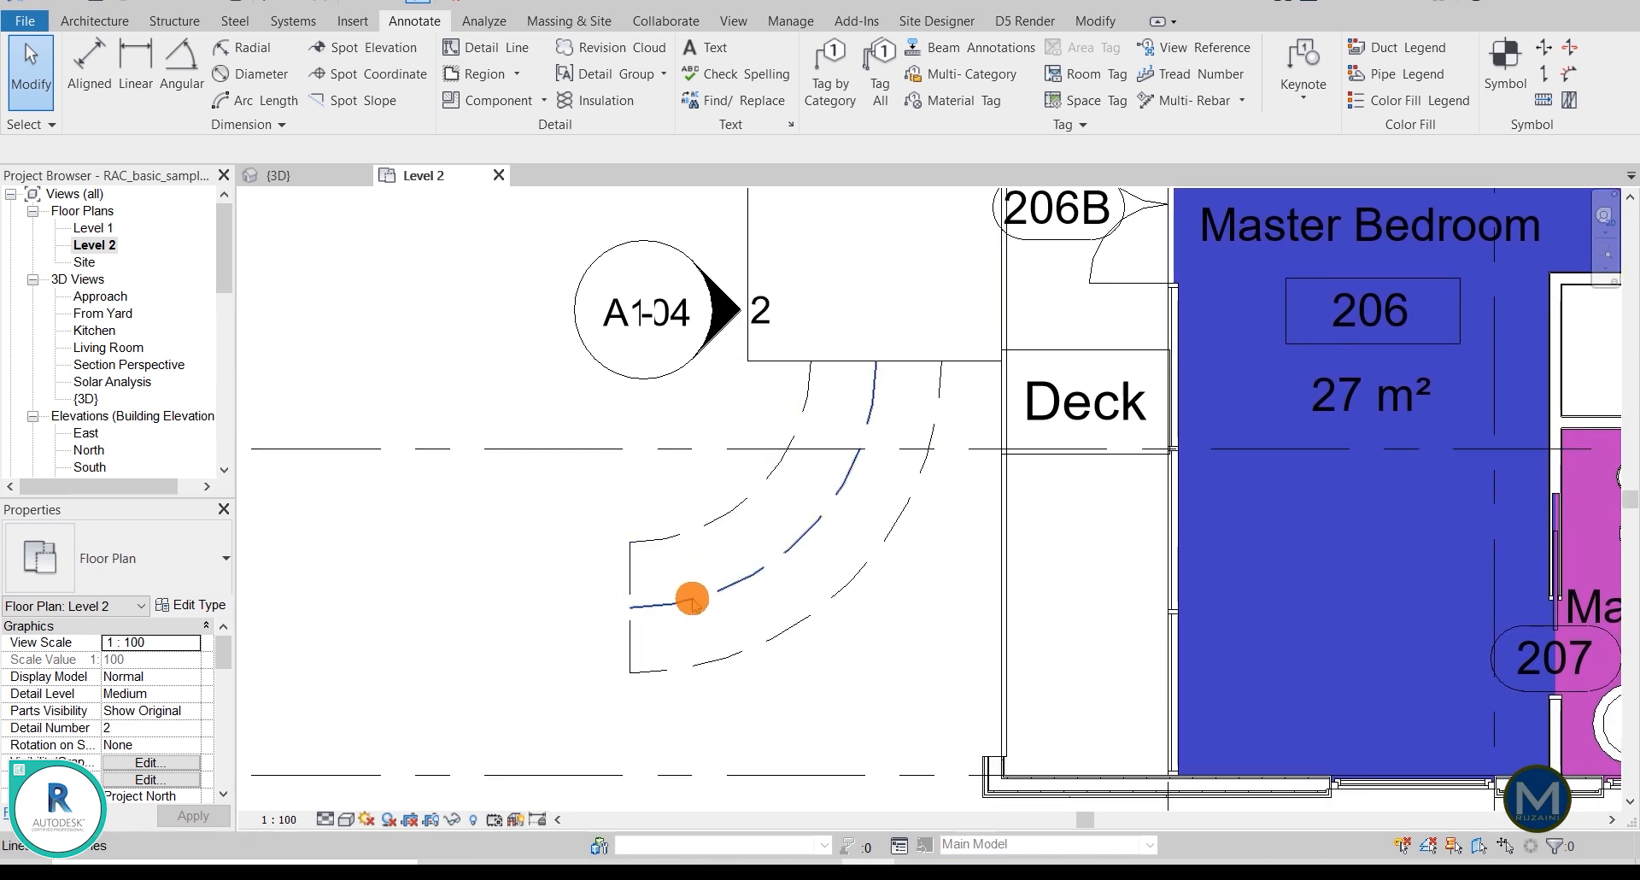
{"action": "scroll", "coordinate": [678, 595], "scroll_direction": "up", "scroll_amount": 2}
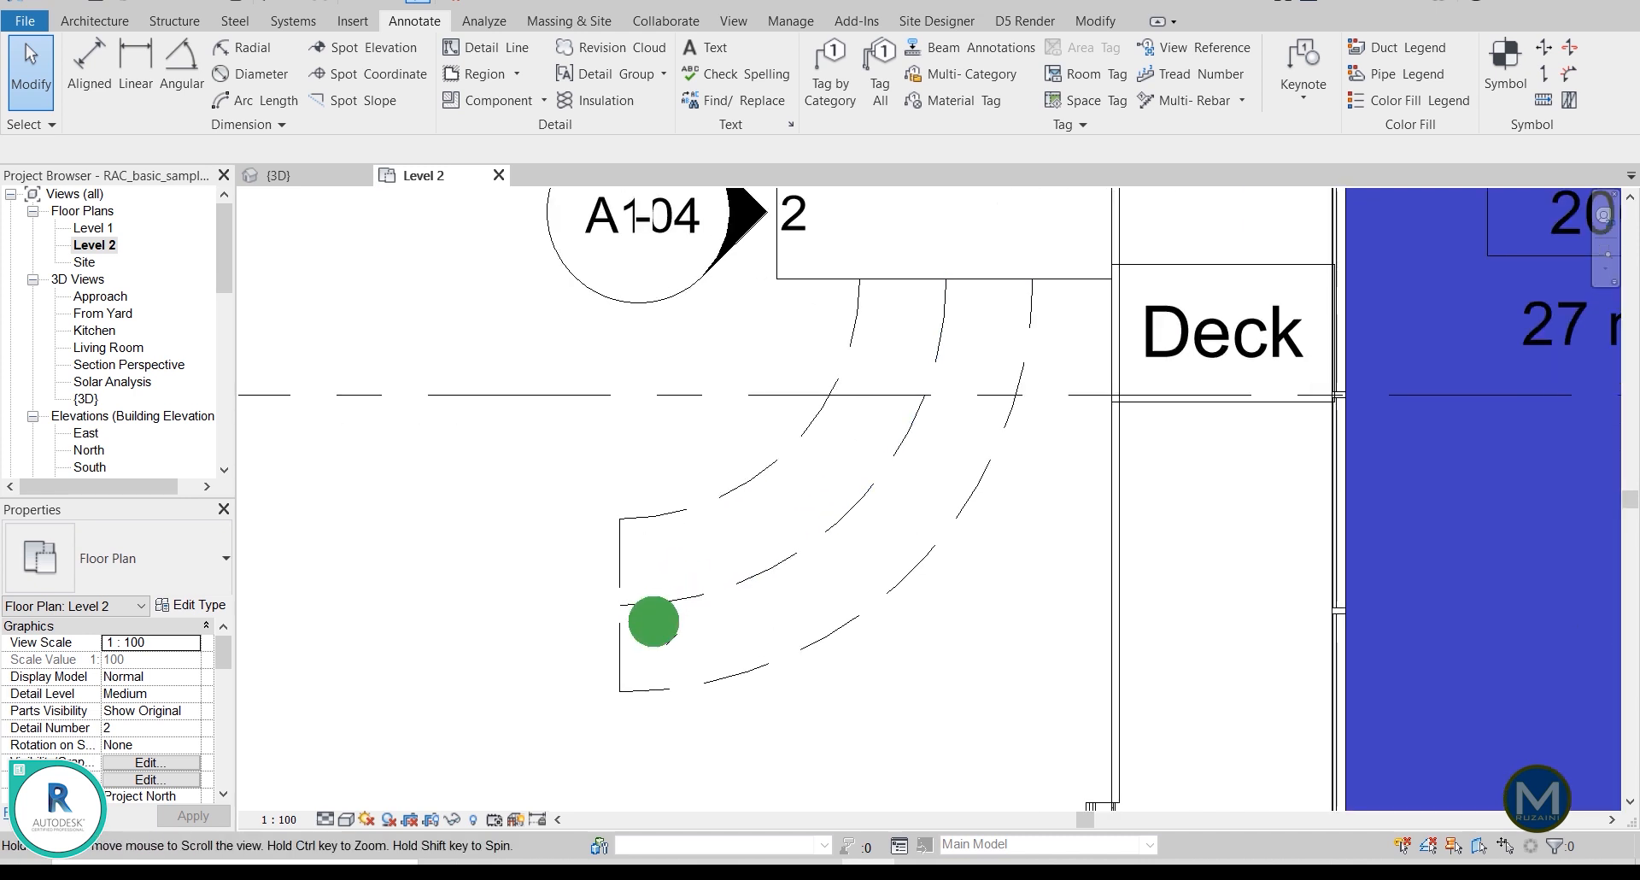
{"action": "scroll", "coordinate": [652, 618], "scroll_direction": "up", "scroll_amount": 1}
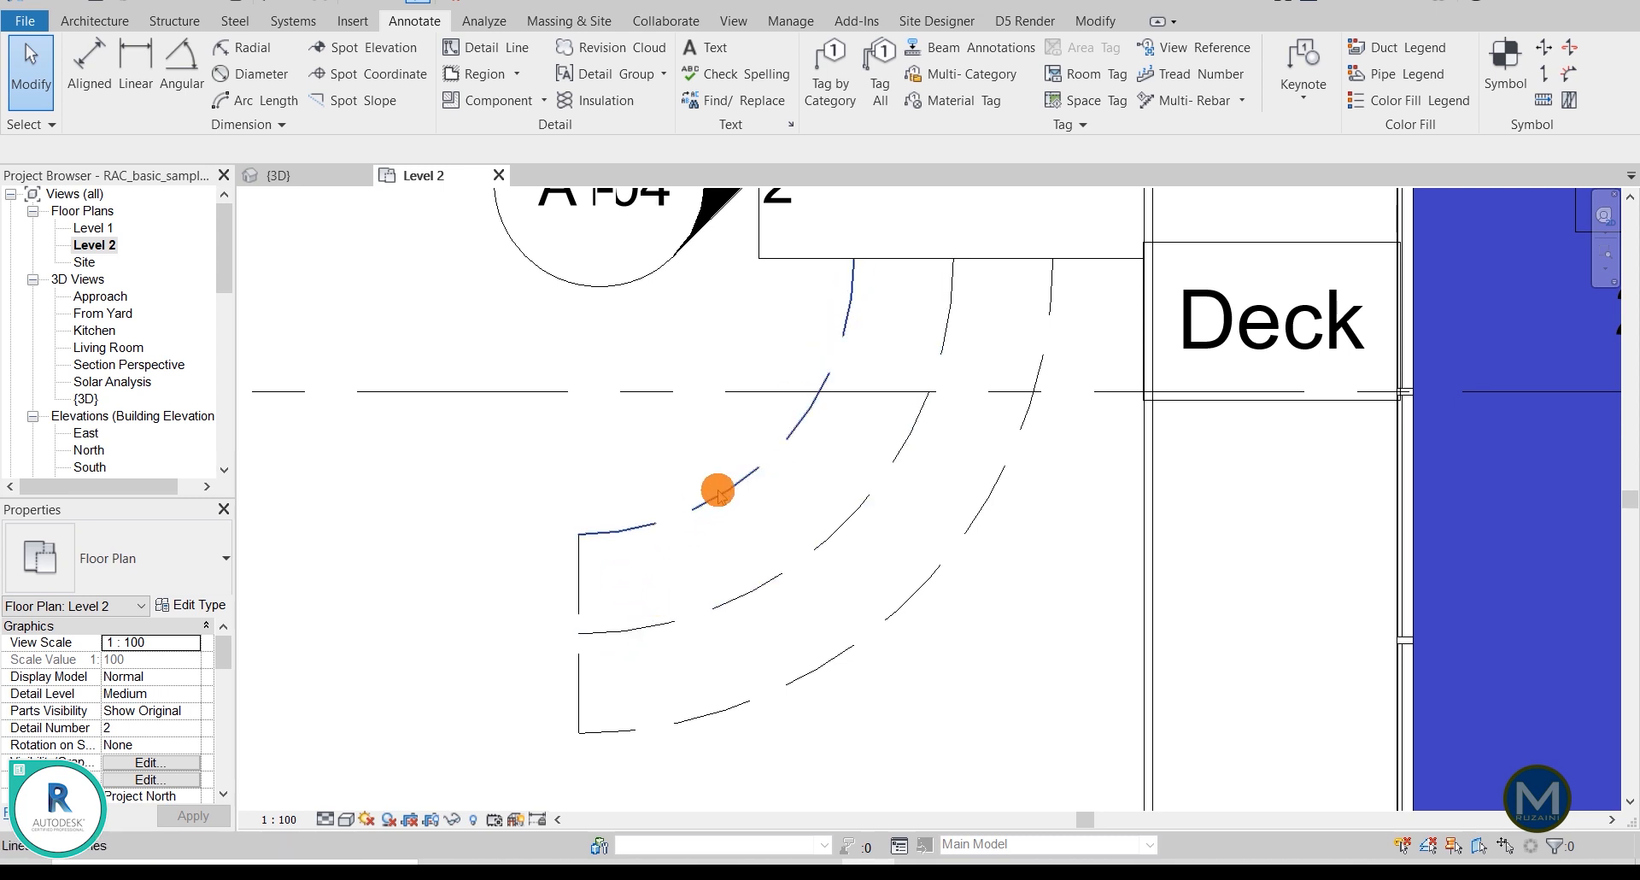
{"action": "left_click", "coordinate": [717, 491]}
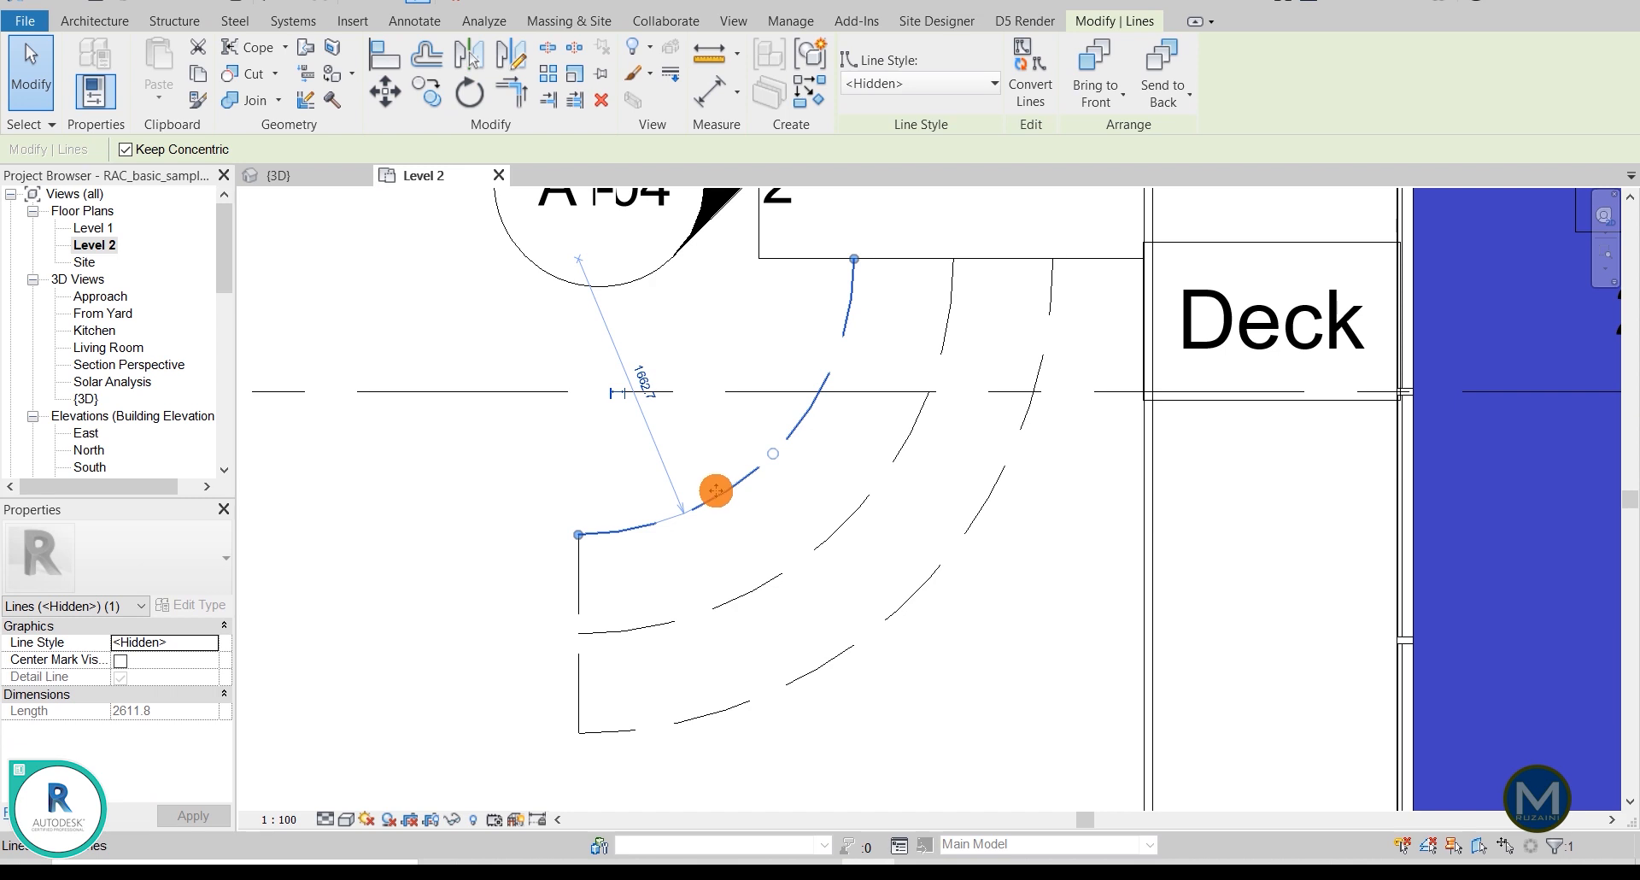
{"action": "left_click", "coordinate": [117, 660]}
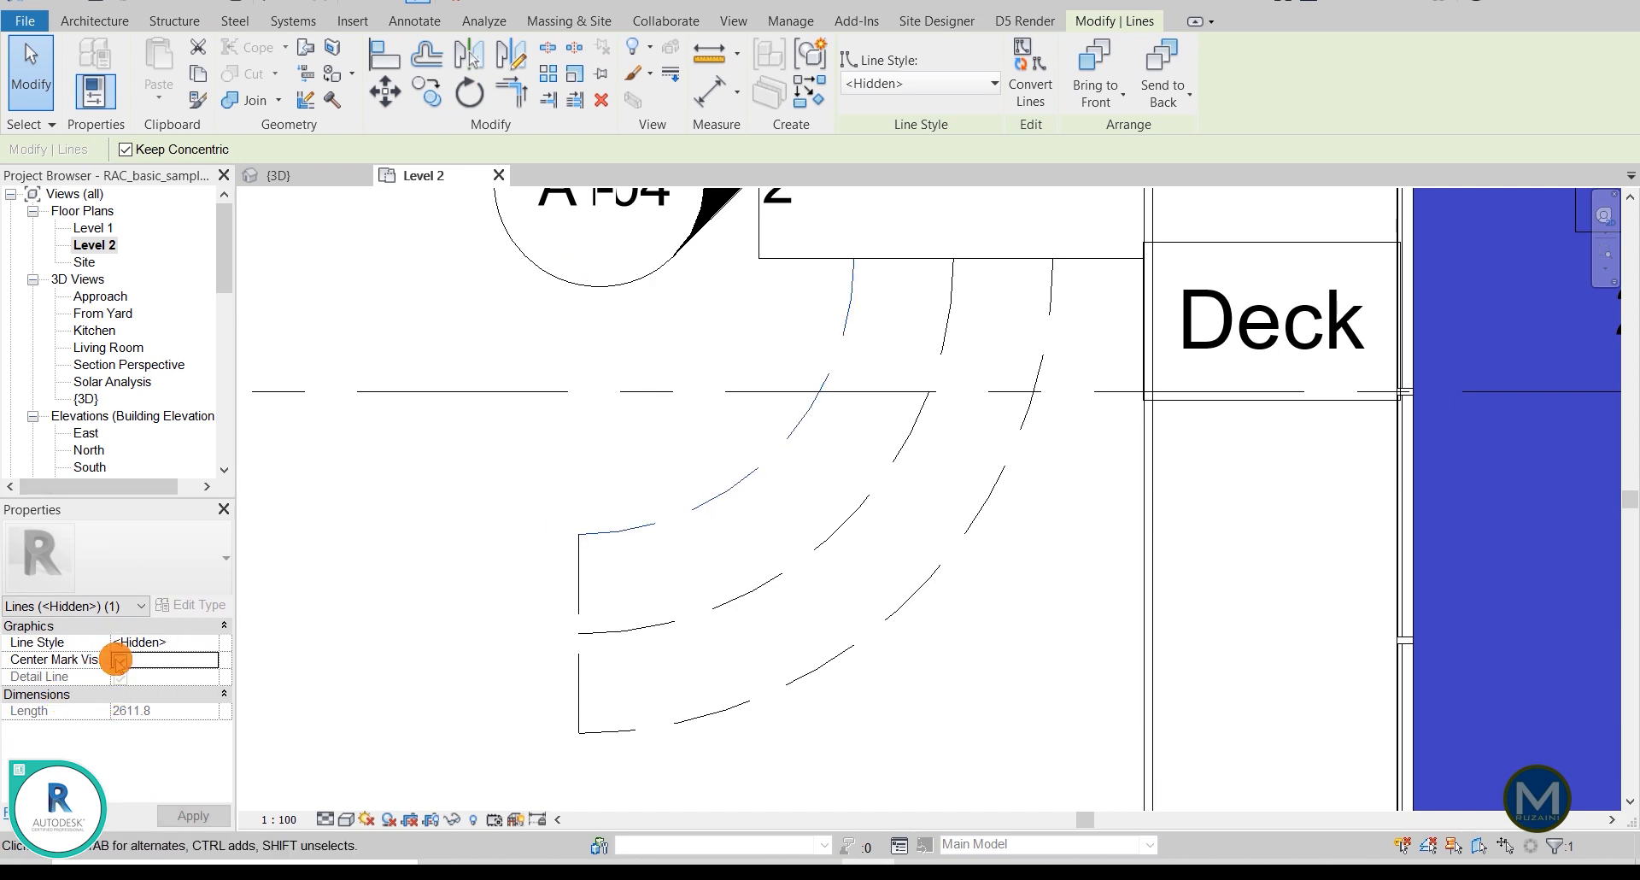
{"action": "middle_click_drag", "start_coordinate": [531, 406], "coordinate": [549, 659]}
{"action": "scroll", "coordinate": [583, 518], "scroll_direction": "up", "scroll_amount": 5}
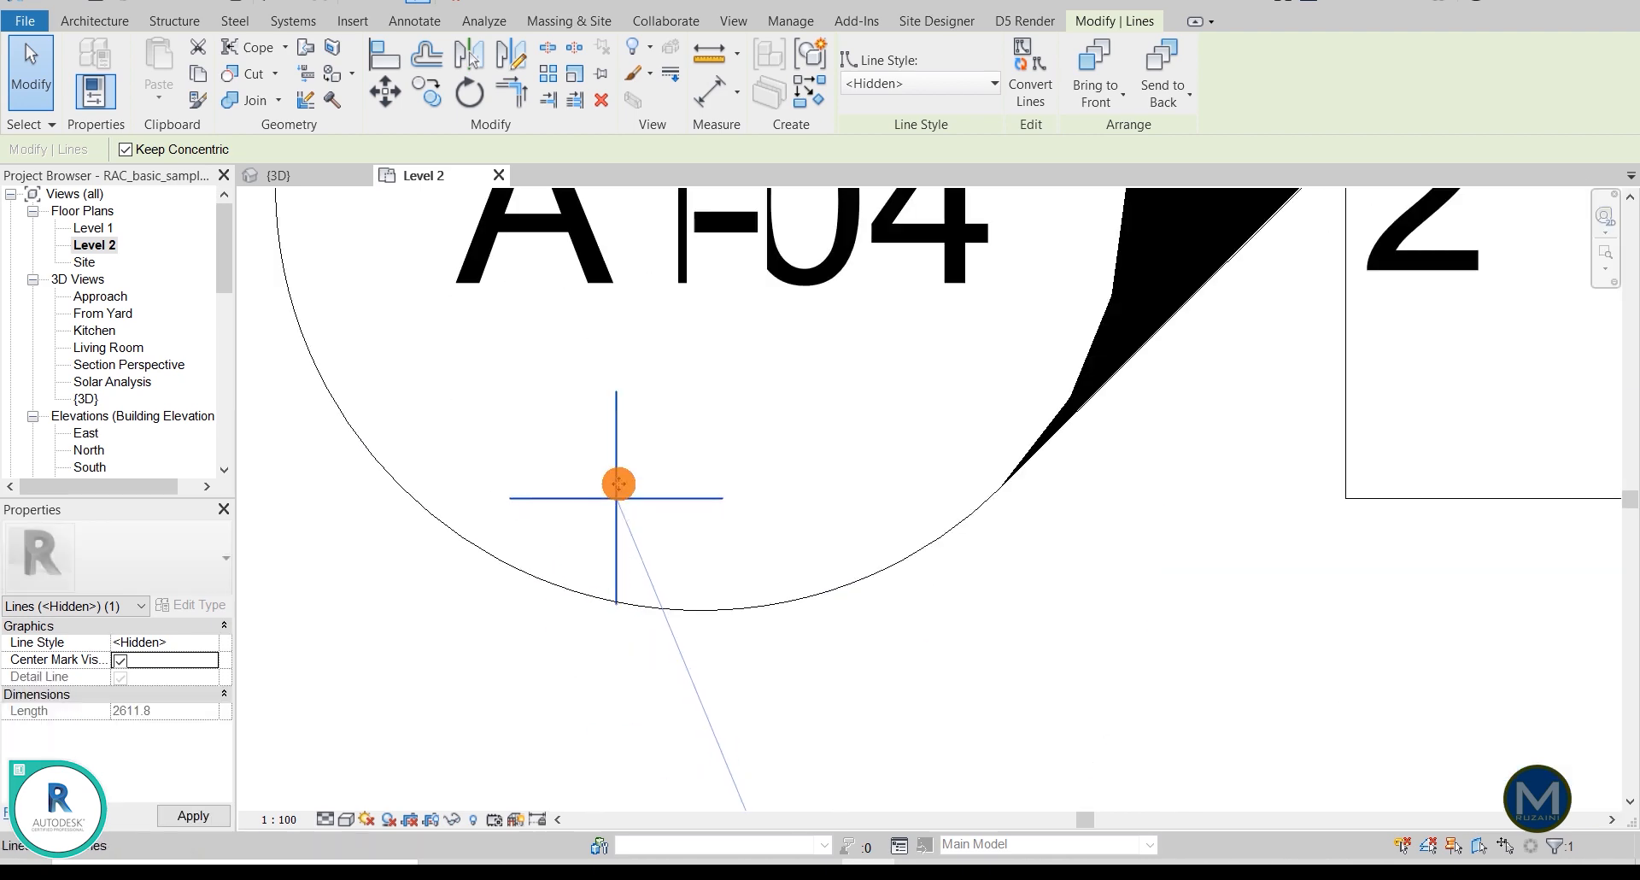
{"action": "scroll", "coordinate": [592, 474], "scroll_direction": "down", "scroll_amount": 7}
{"action": "scroll", "coordinate": [603, 555], "scroll_direction": "up", "scroll_amount": 2}
{"action": "scroll", "coordinate": [603, 555], "scroll_direction": "up", "scroll_amount": 2}
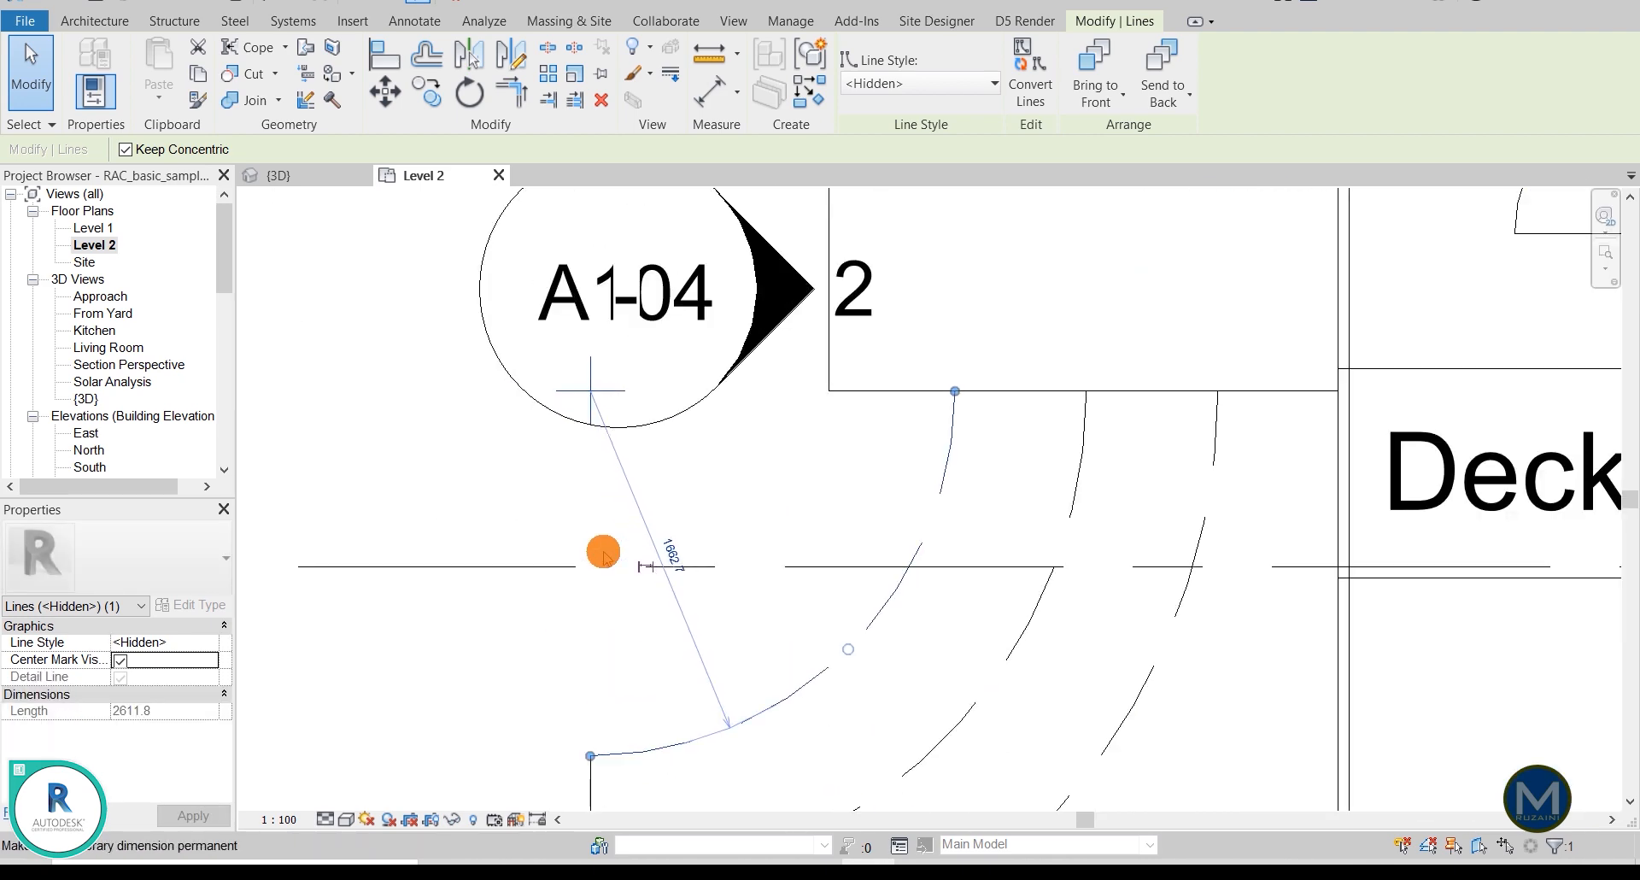
{"action": "scroll", "coordinate": [603, 555], "scroll_direction": "down", "scroll_amount": 3}
{"action": "key", "text": "Escape"}
Step: Move the A1-04 elevation marker up and to the left, clear of the inner arc's center mark
{"action": "left_click_drag", "start_coordinate": [483, 250], "coordinate": [813, 511]}
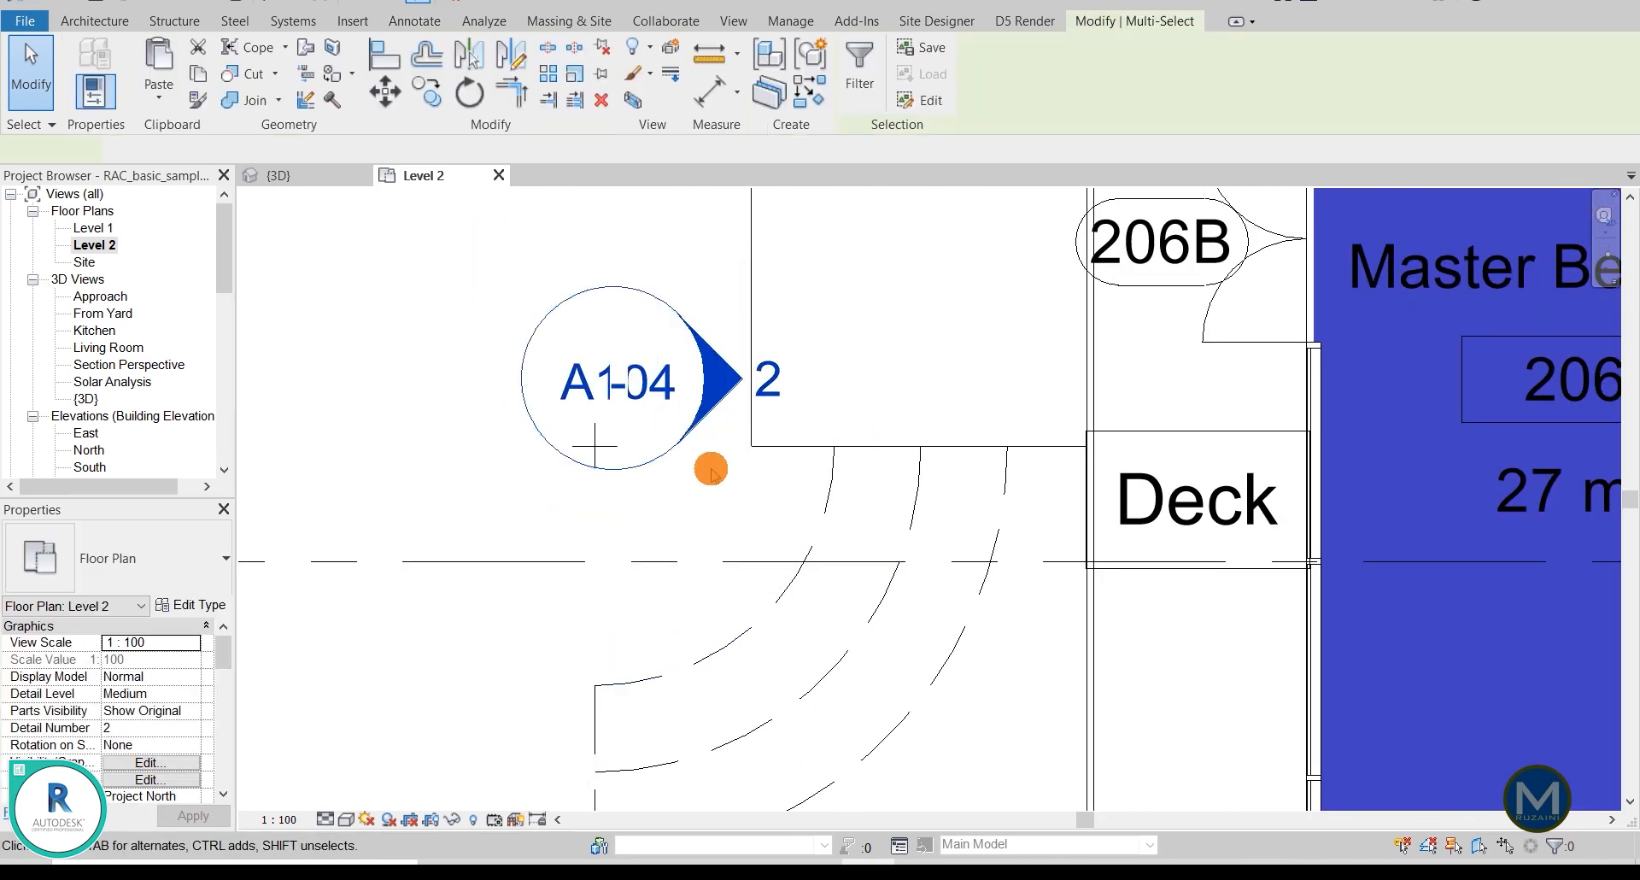
{"action": "left_click_drag", "start_coordinate": [680, 439], "coordinate": [592, 289]}
{"action": "scroll", "coordinate": [569, 432], "scroll_direction": "up", "scroll_amount": 5}
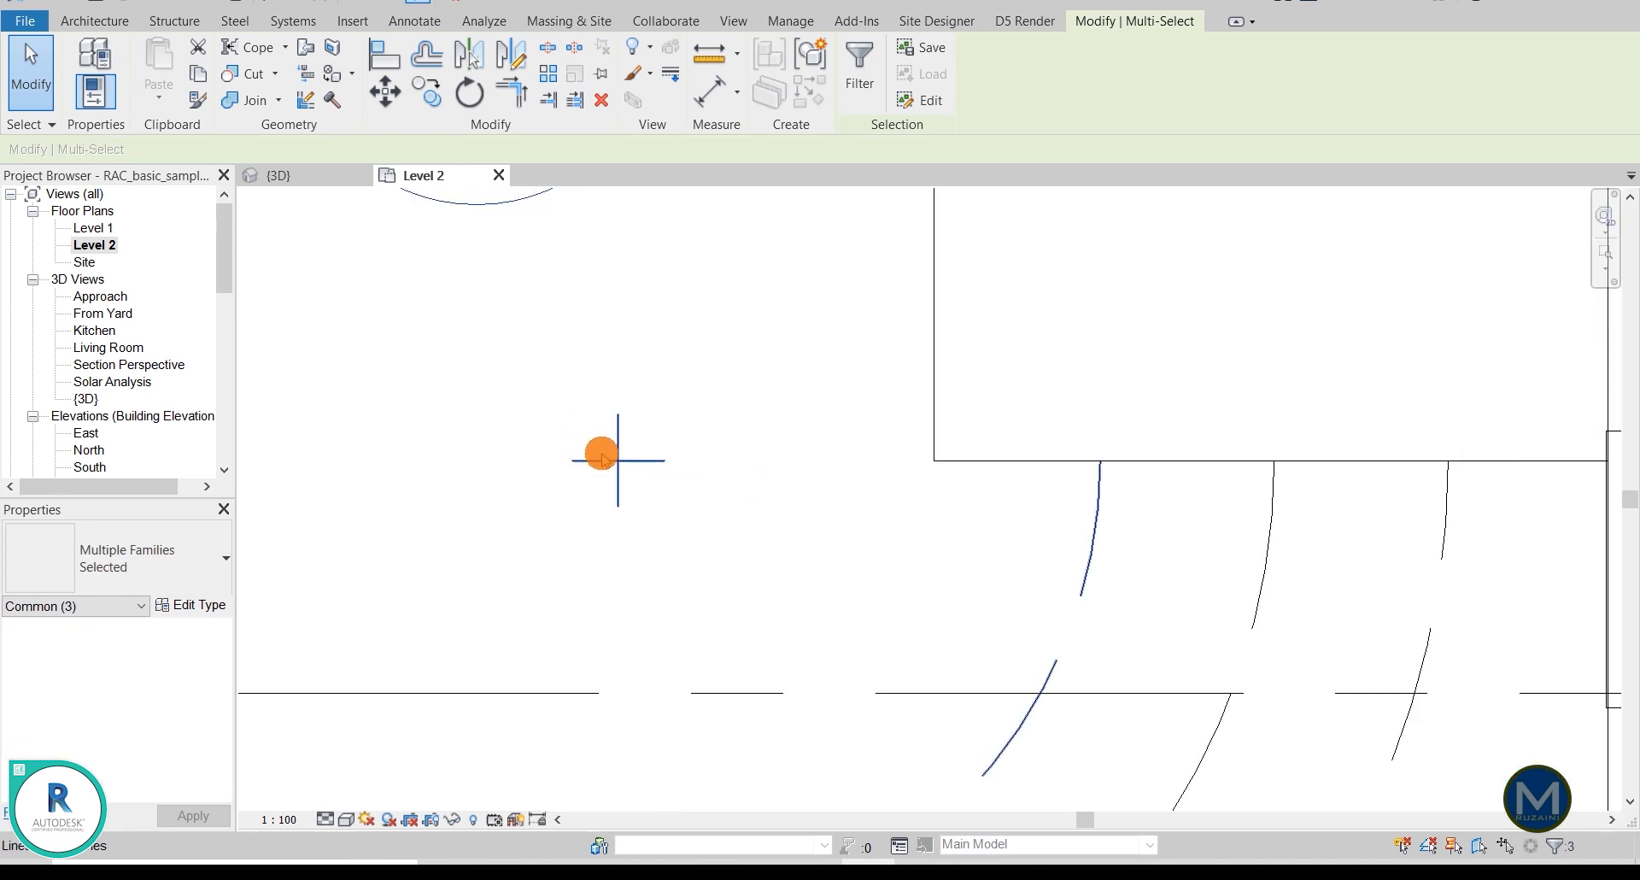
{"action": "scroll", "coordinate": [603, 455], "scroll_direction": "down", "scroll_amount": 4}
{"action": "middle_click_drag", "start_coordinate": [702, 594], "coordinate": [673, 471]}
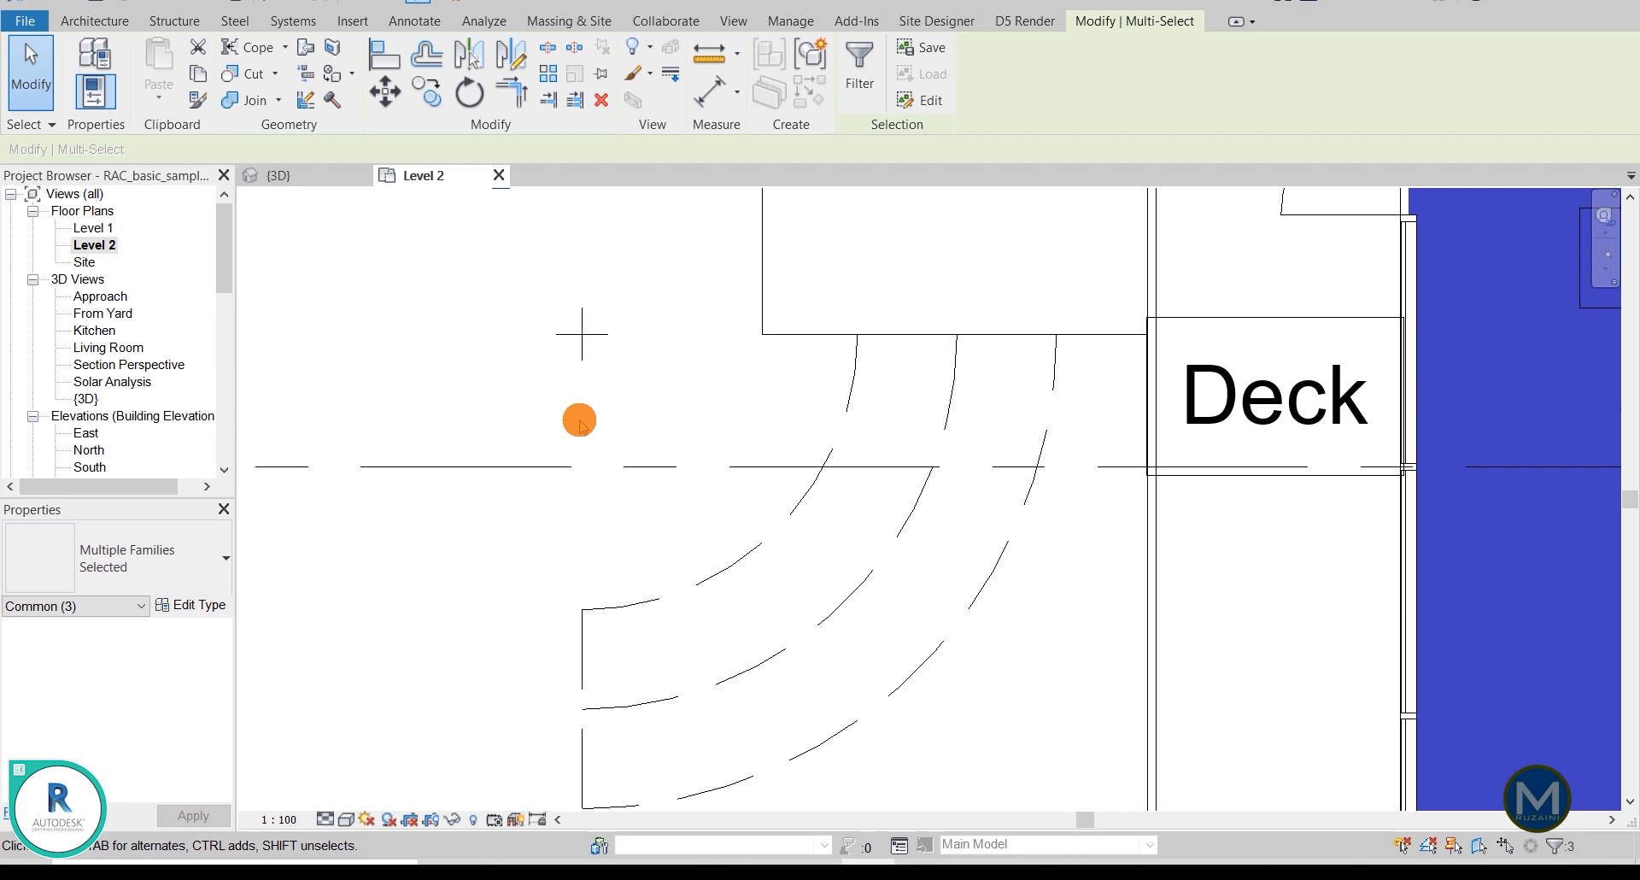
{"action": "middle_click_drag", "start_coordinate": [728, 592], "coordinate": [687, 560]}
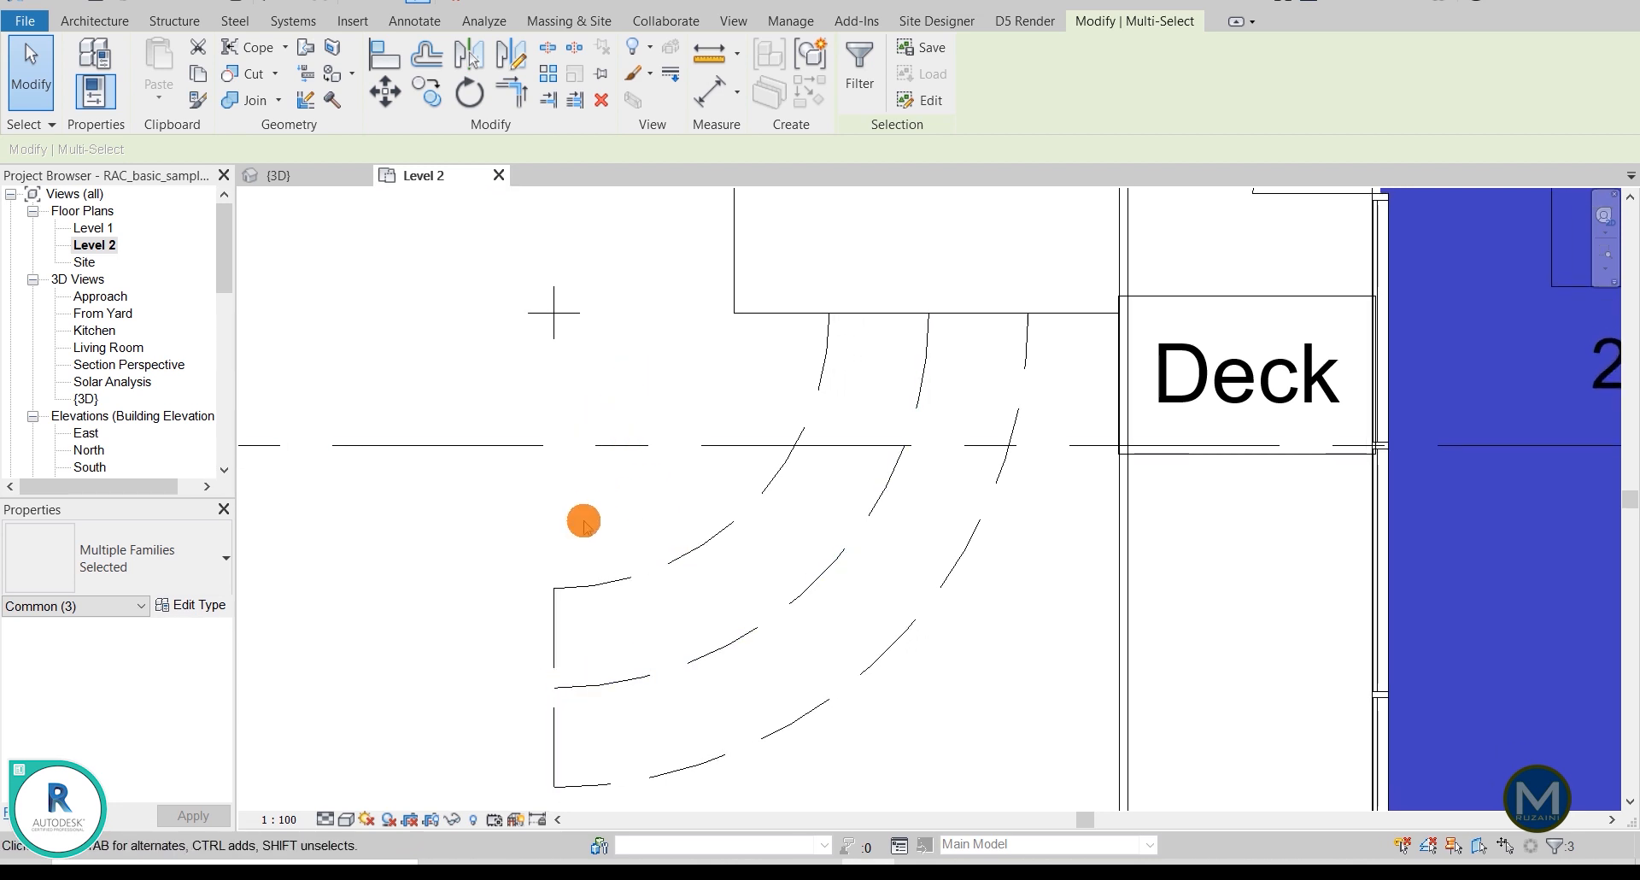
{"action": "middle_click_drag", "start_coordinate": [556, 542], "coordinate": [570, 563]}
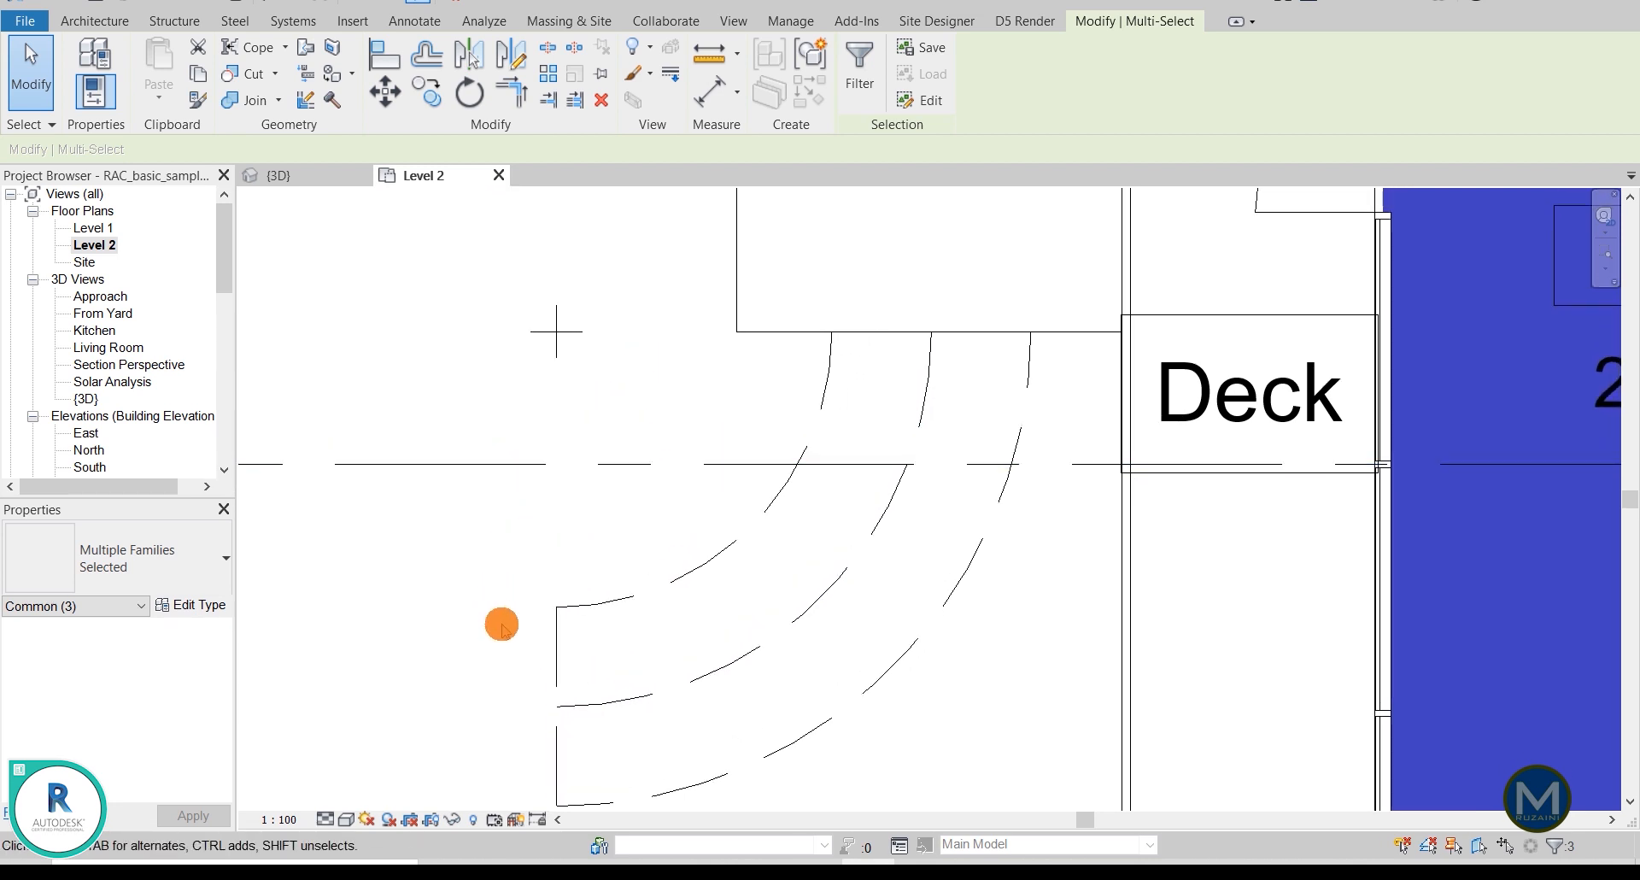
Step: Set up a grouped radial array of 18 items, measured to the last, from the straight detail line joining the arcs' lower ends
{"action": "middle_click_drag", "start_coordinate": [555, 662], "coordinate": [548, 628]}
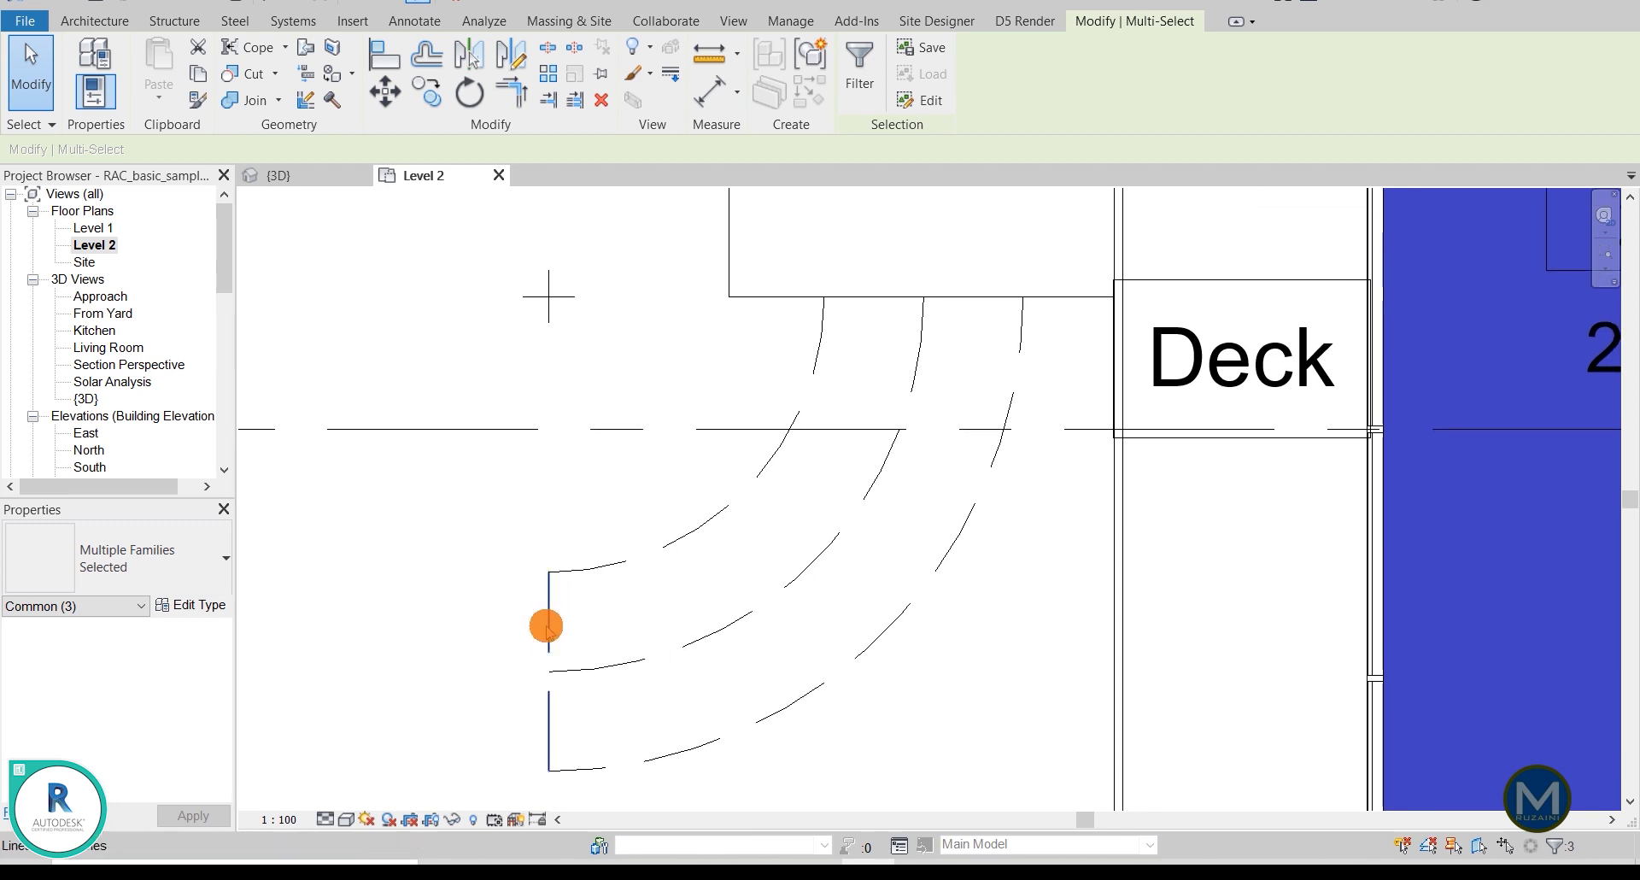
{"action": "left_click", "coordinate": [548, 626]}
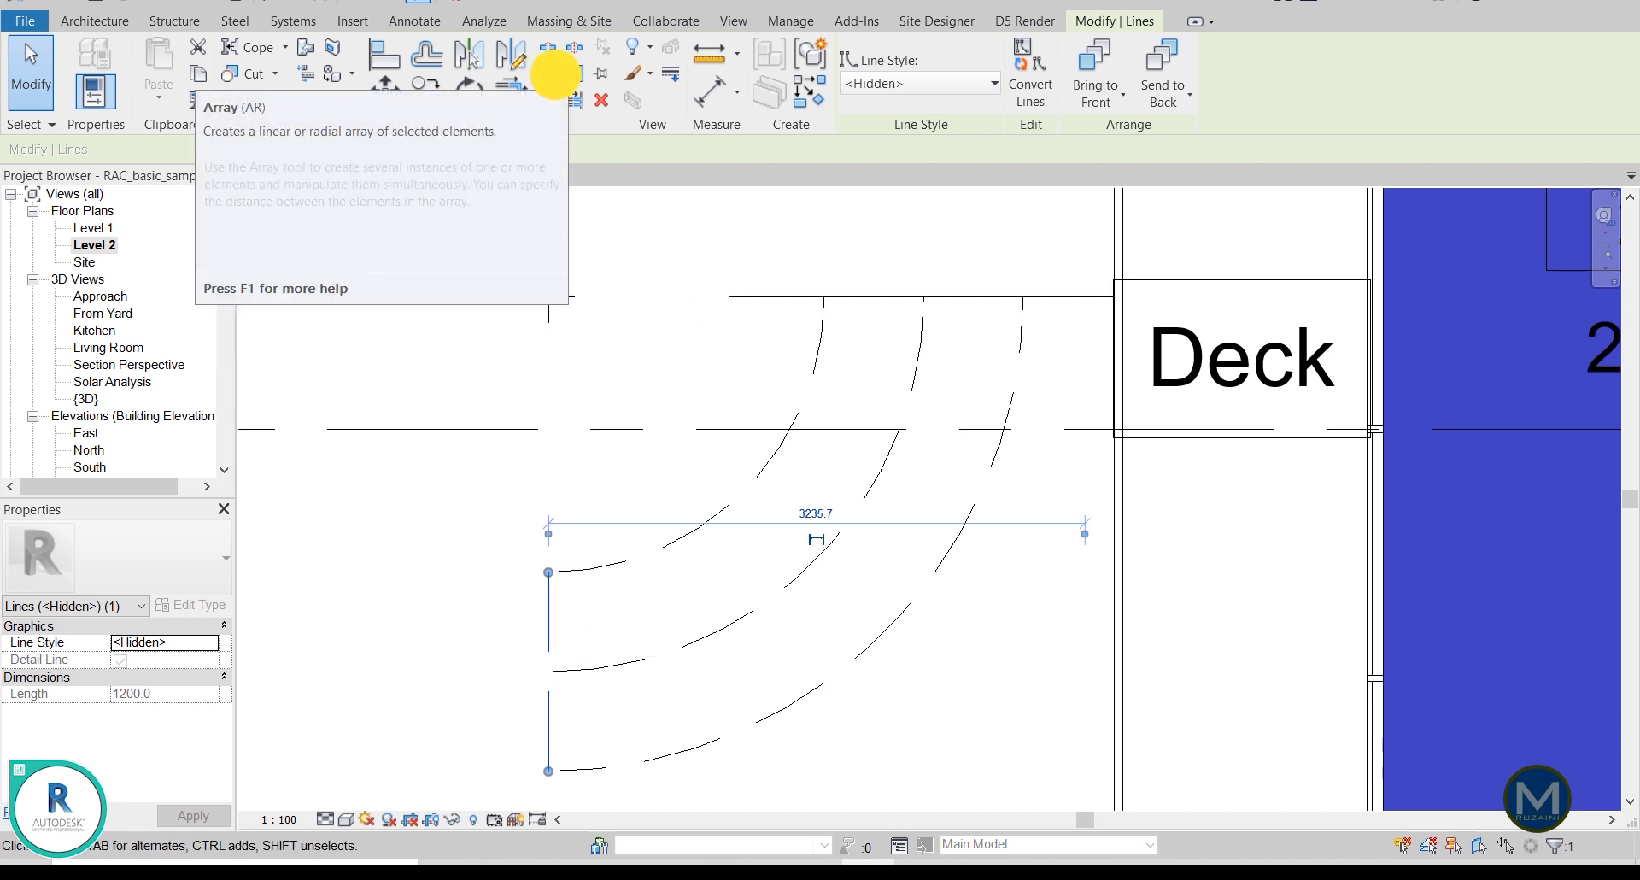
{"action": "left_click", "coordinate": [554, 75]}
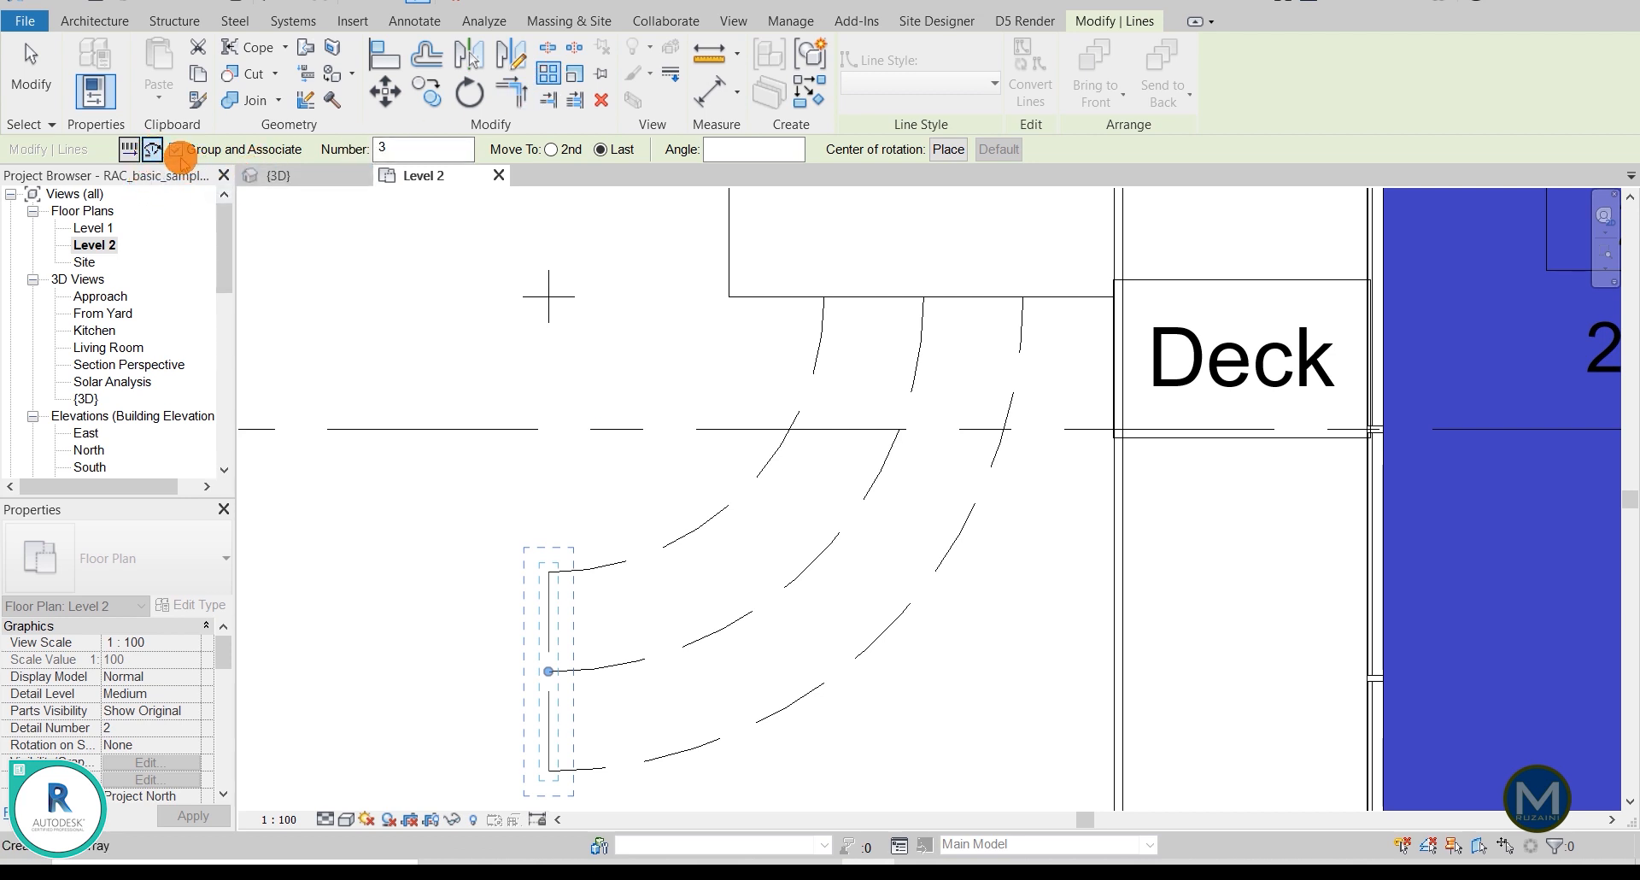
{"action": "double_click", "coordinate": [383, 148]}
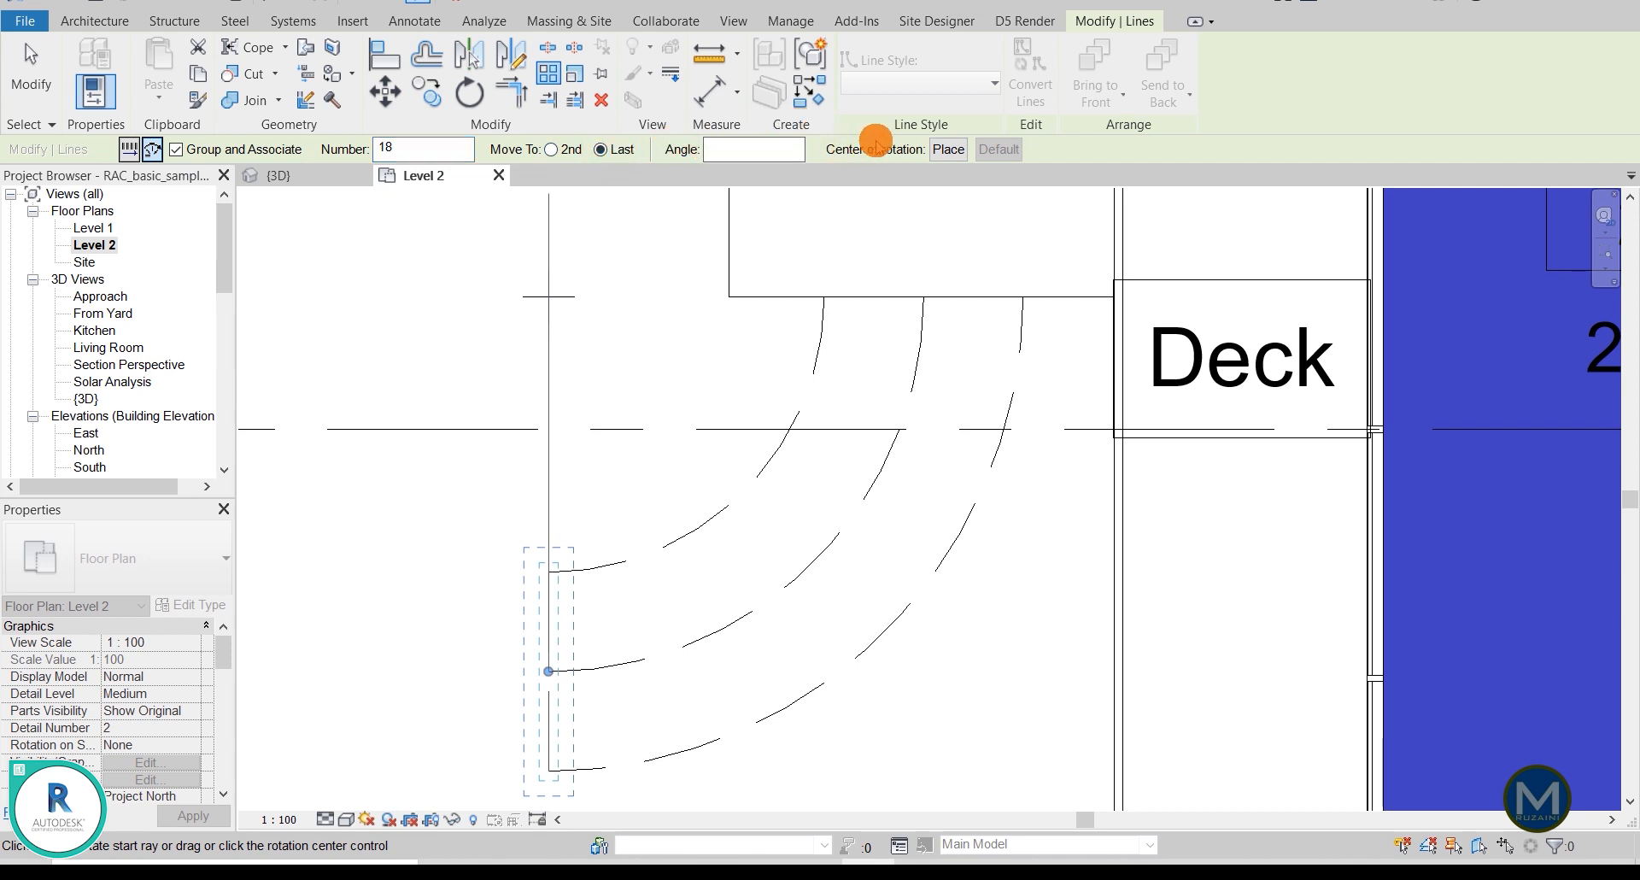
Step: Place the array's center of rotation on the center mark of the detail arcs
{"action": "left_click", "coordinate": [940, 149]}
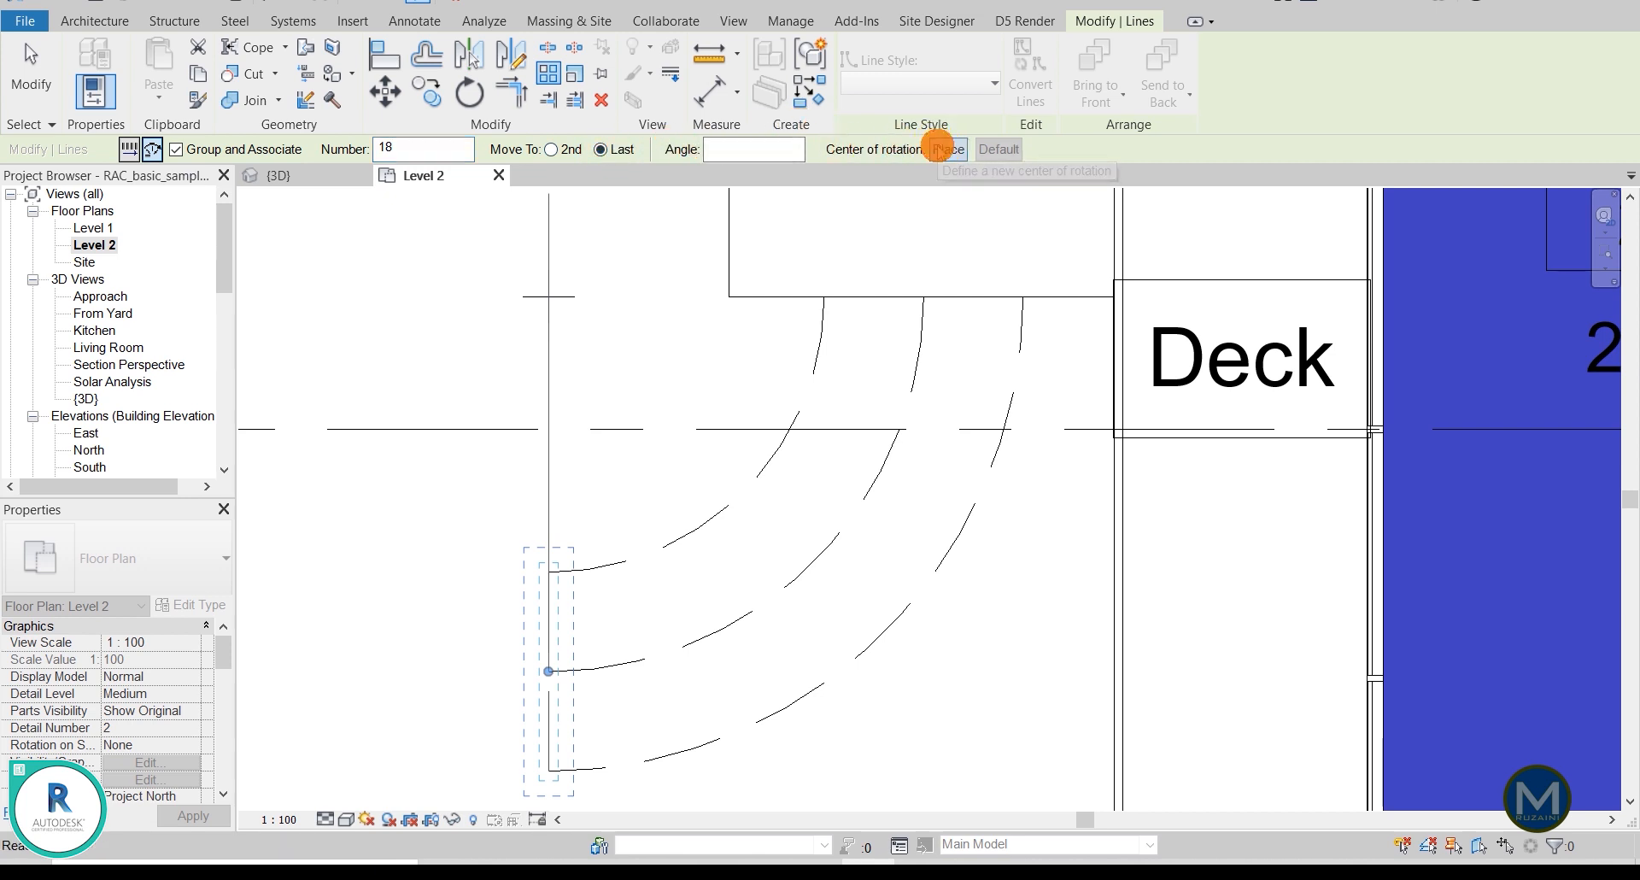
{"action": "left_click", "coordinate": [780, 311]}
{"action": "mouse_move", "coordinate": [779, 312]}
{"action": "middle_mouse_down"}
{"action": "mouse_move", "coordinate": [870, 523]}
{"action": "mouse_move", "coordinate": [802, 428]}
{"action": "middle_mouse_up"}
{"action": "left_click", "coordinate": [630, 417]}
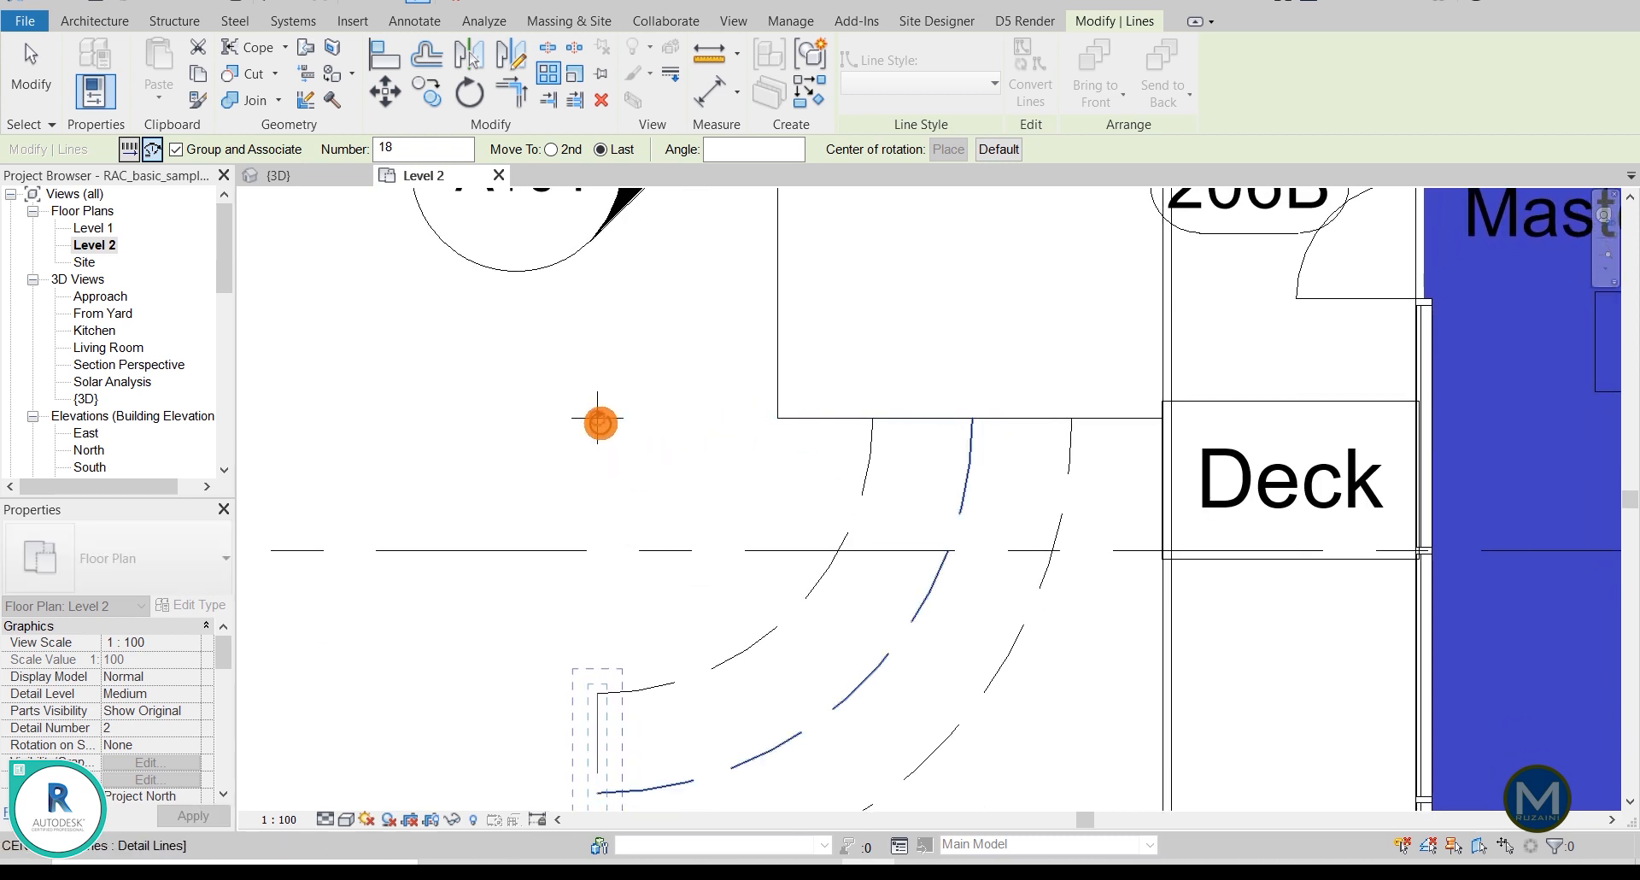
{"action": "middle_click_drag", "start_coordinate": [599, 420], "coordinate": [619, 261]}
{"action": "left_click", "coordinate": [605, 268]}
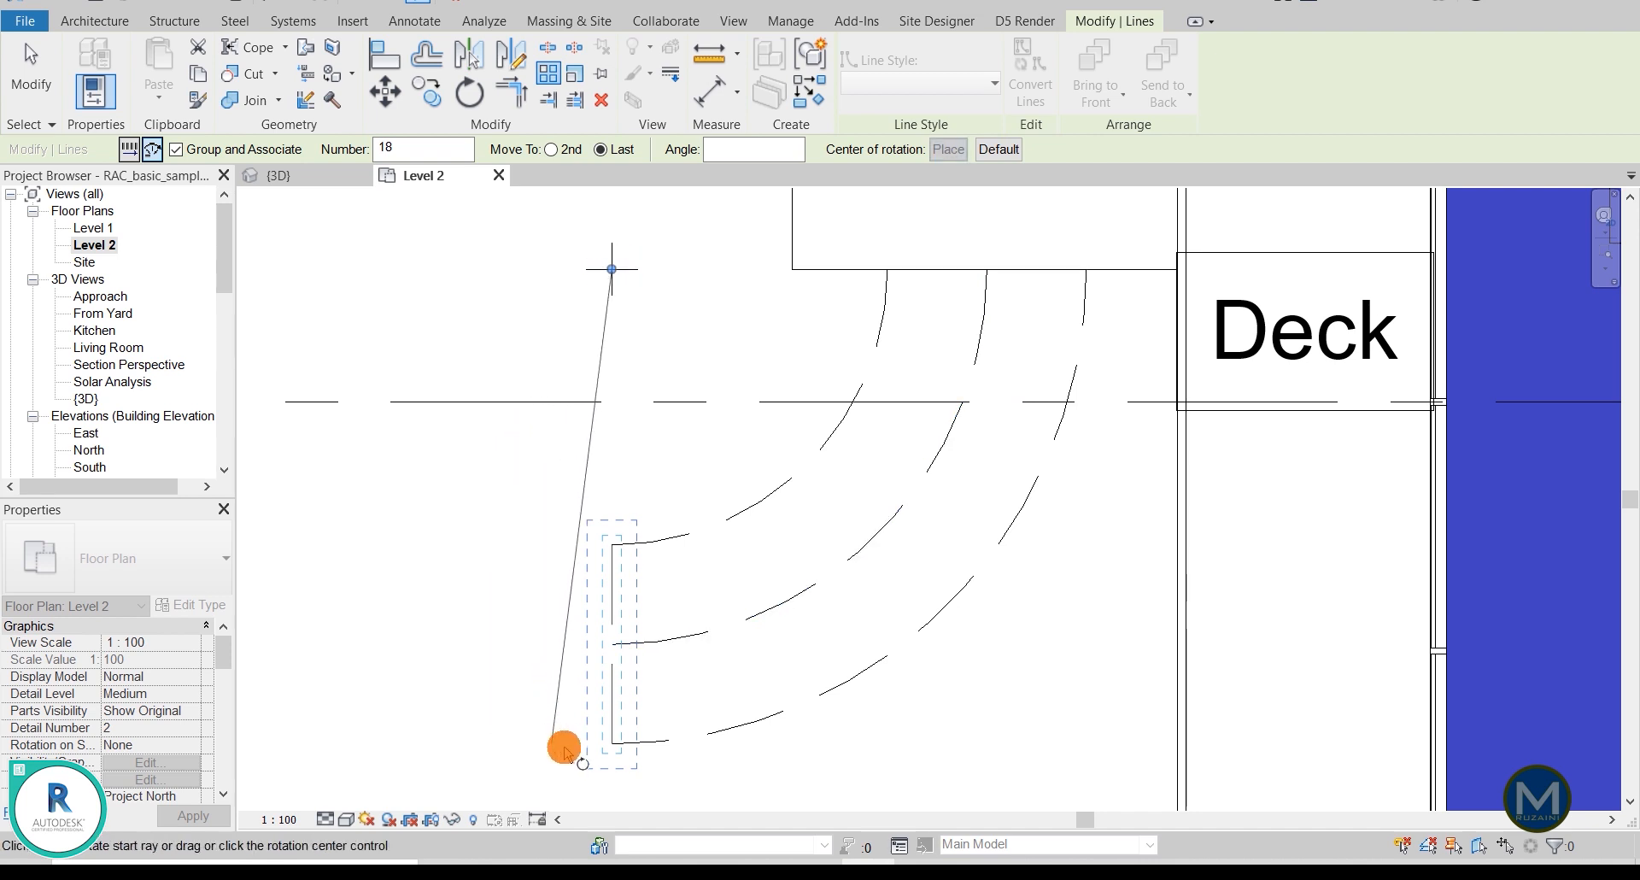
Step: Sweep the array 90° from the straight detail line to the concrete floor's edge, accept 18 items, and clear the selection
{"action": "middle_click_drag", "start_coordinate": [580, 325], "coordinate": [574, 275]}
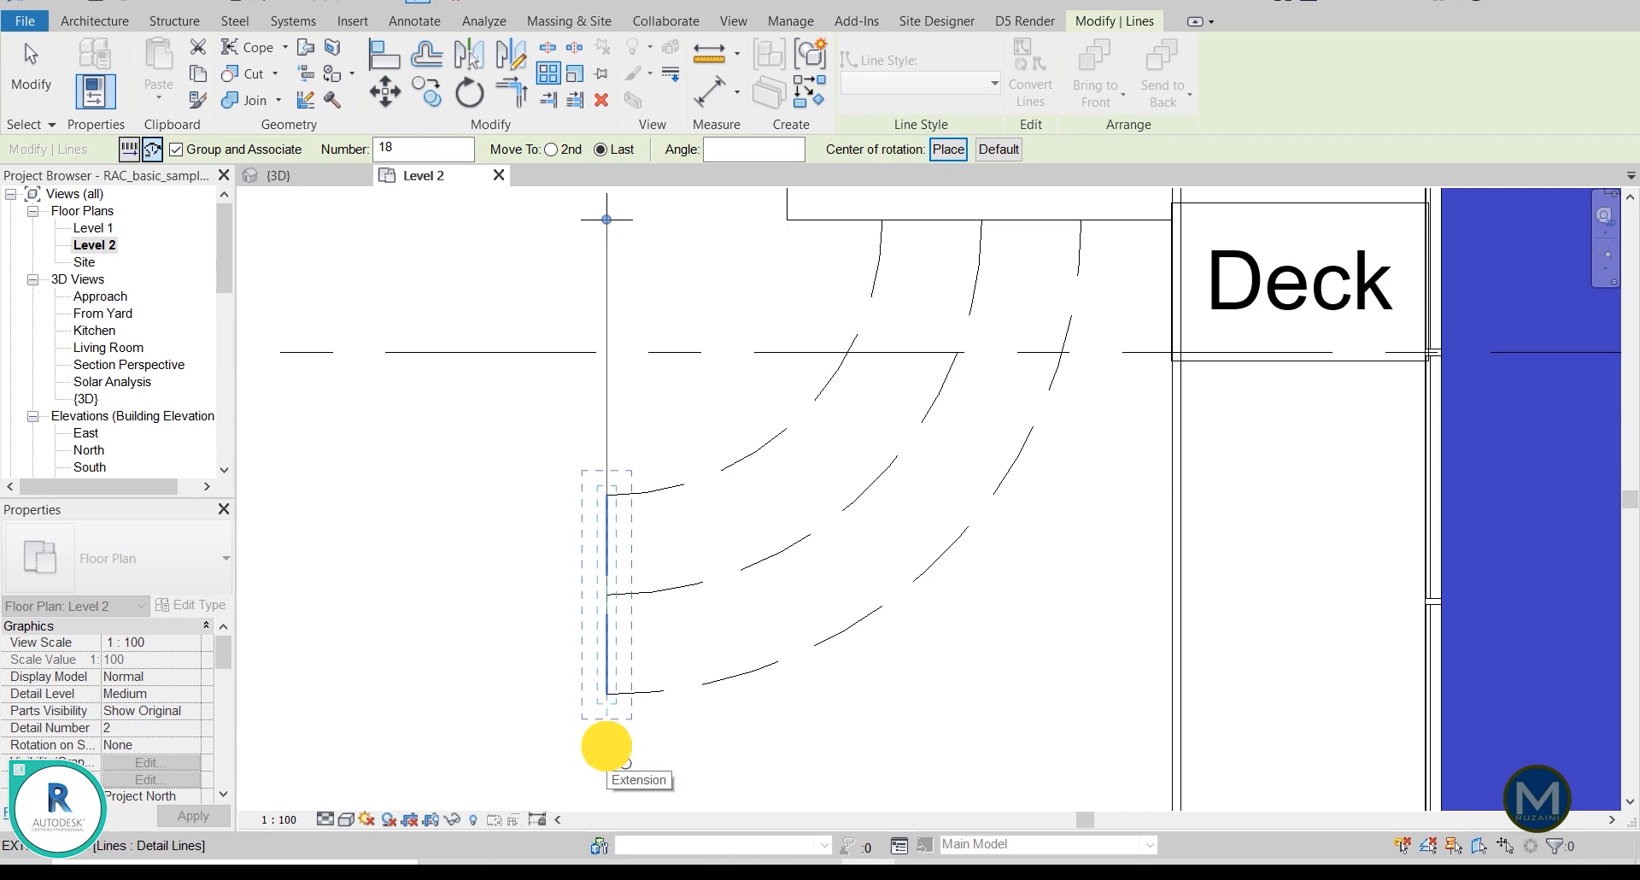
{"action": "left_click", "coordinate": [606, 742]}
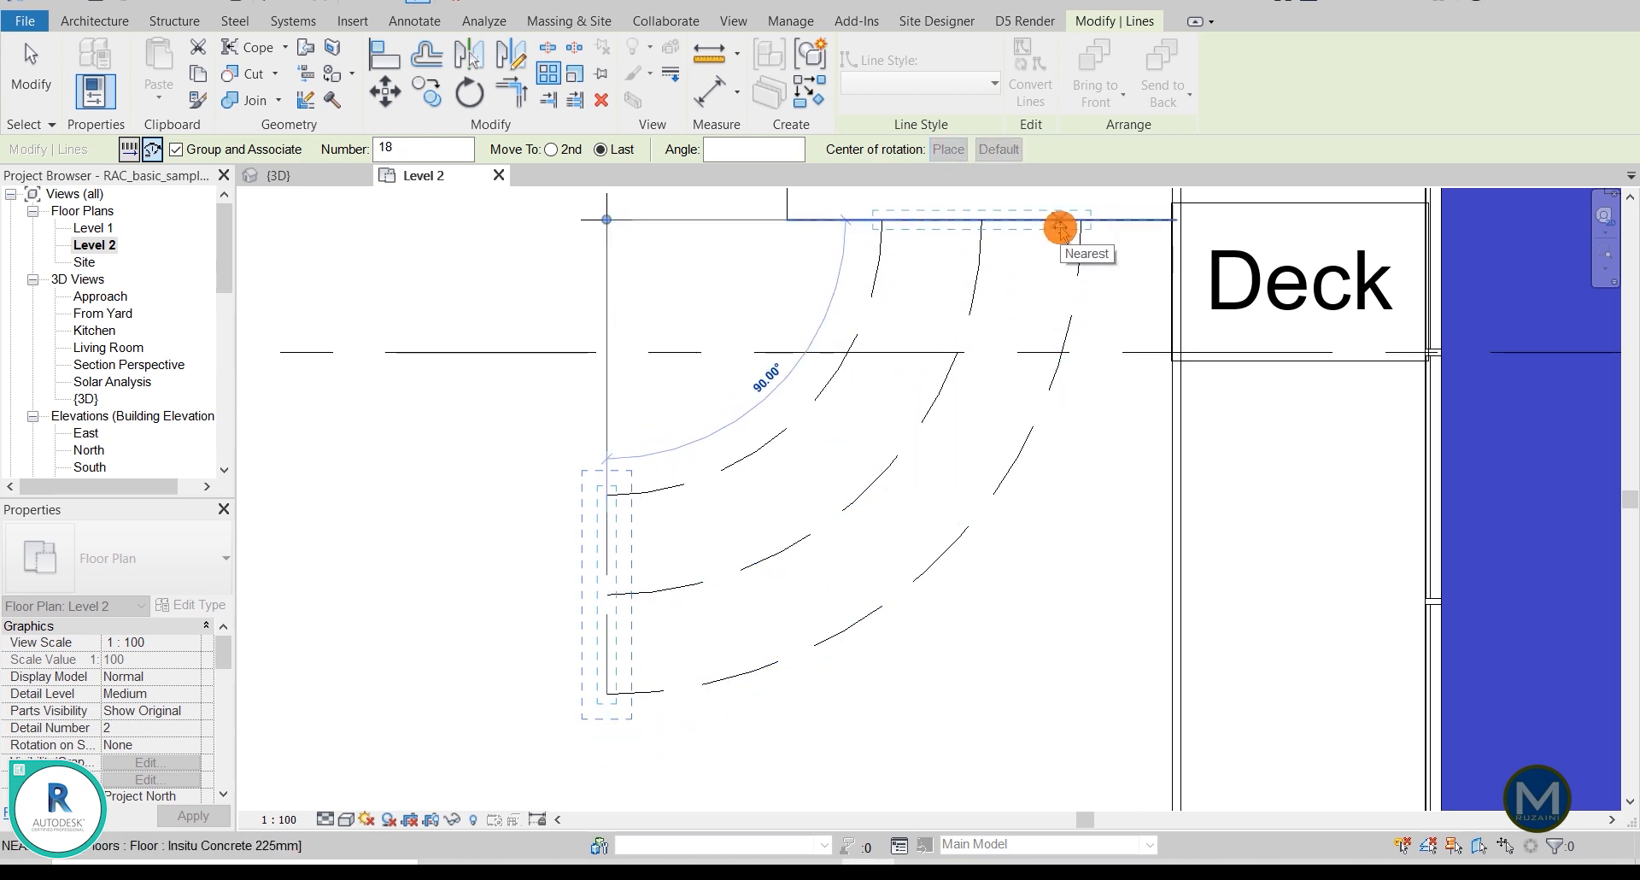
{"action": "left_click", "coordinate": [1060, 228]}
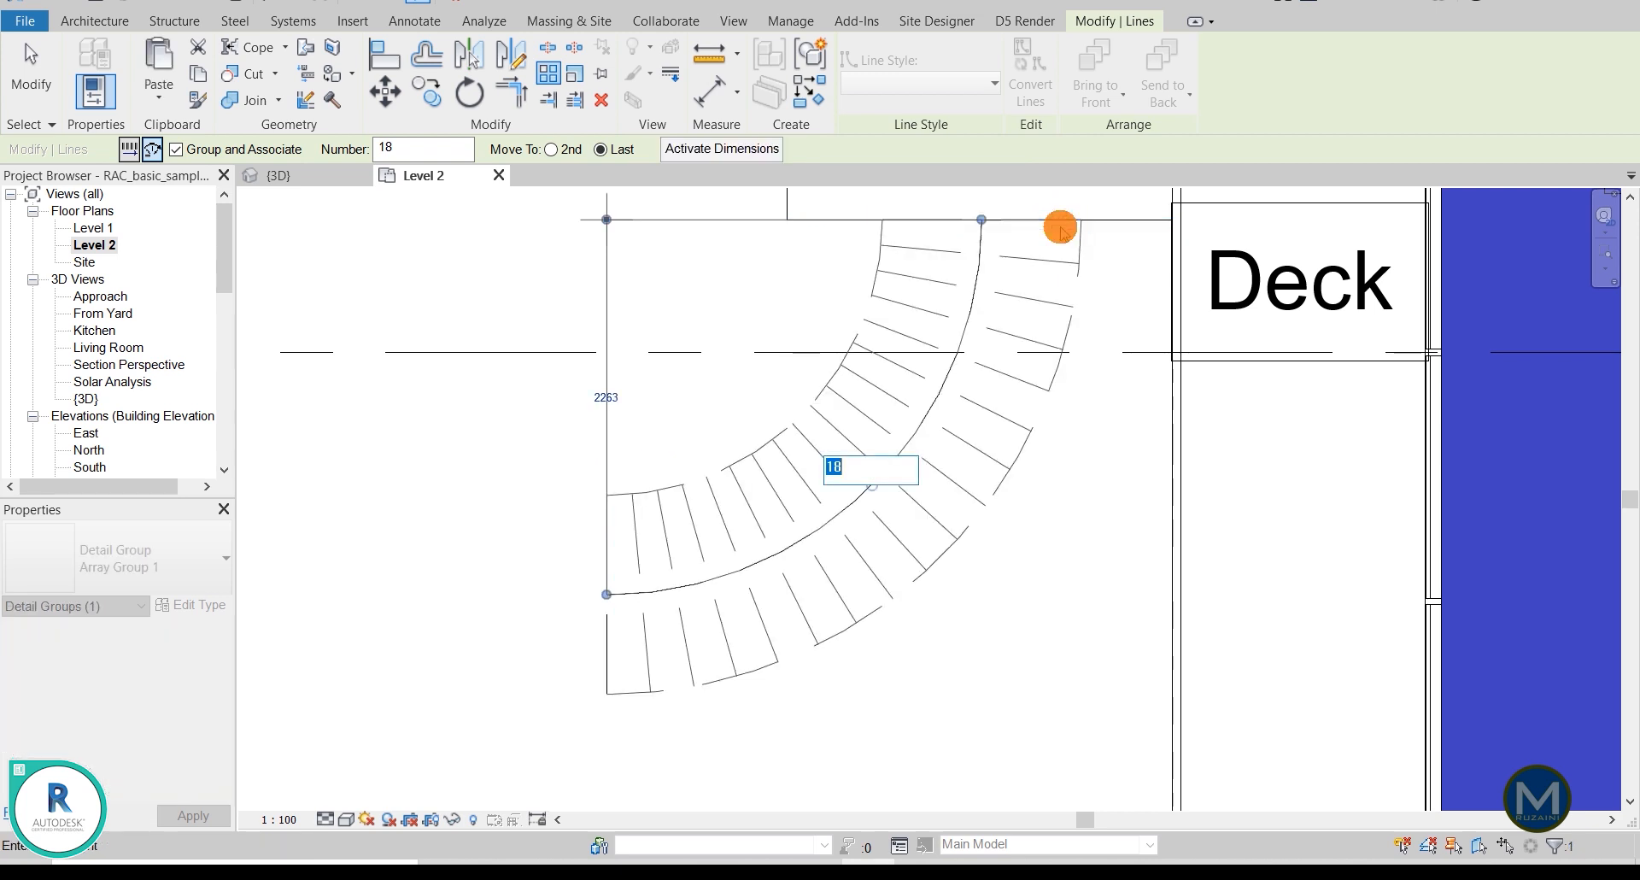
{"action": "middle_click_drag", "start_coordinate": [1010, 304], "coordinate": [960, 389]}
{"action": "left_click", "coordinate": [621, 640]}
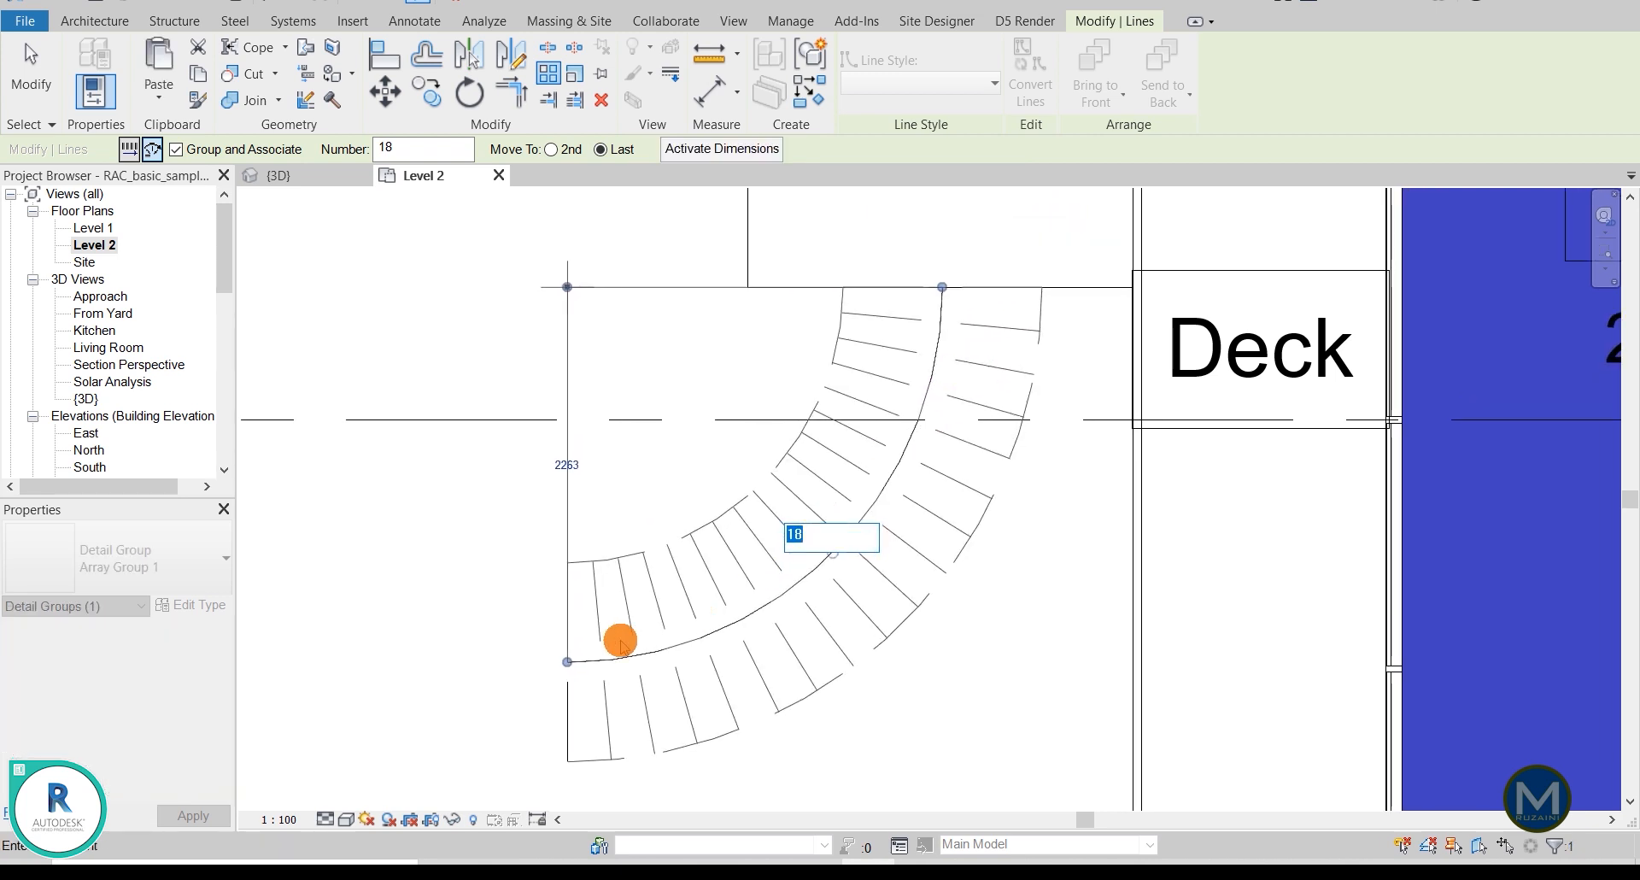
{"action": "left_click", "coordinate": [838, 481]}
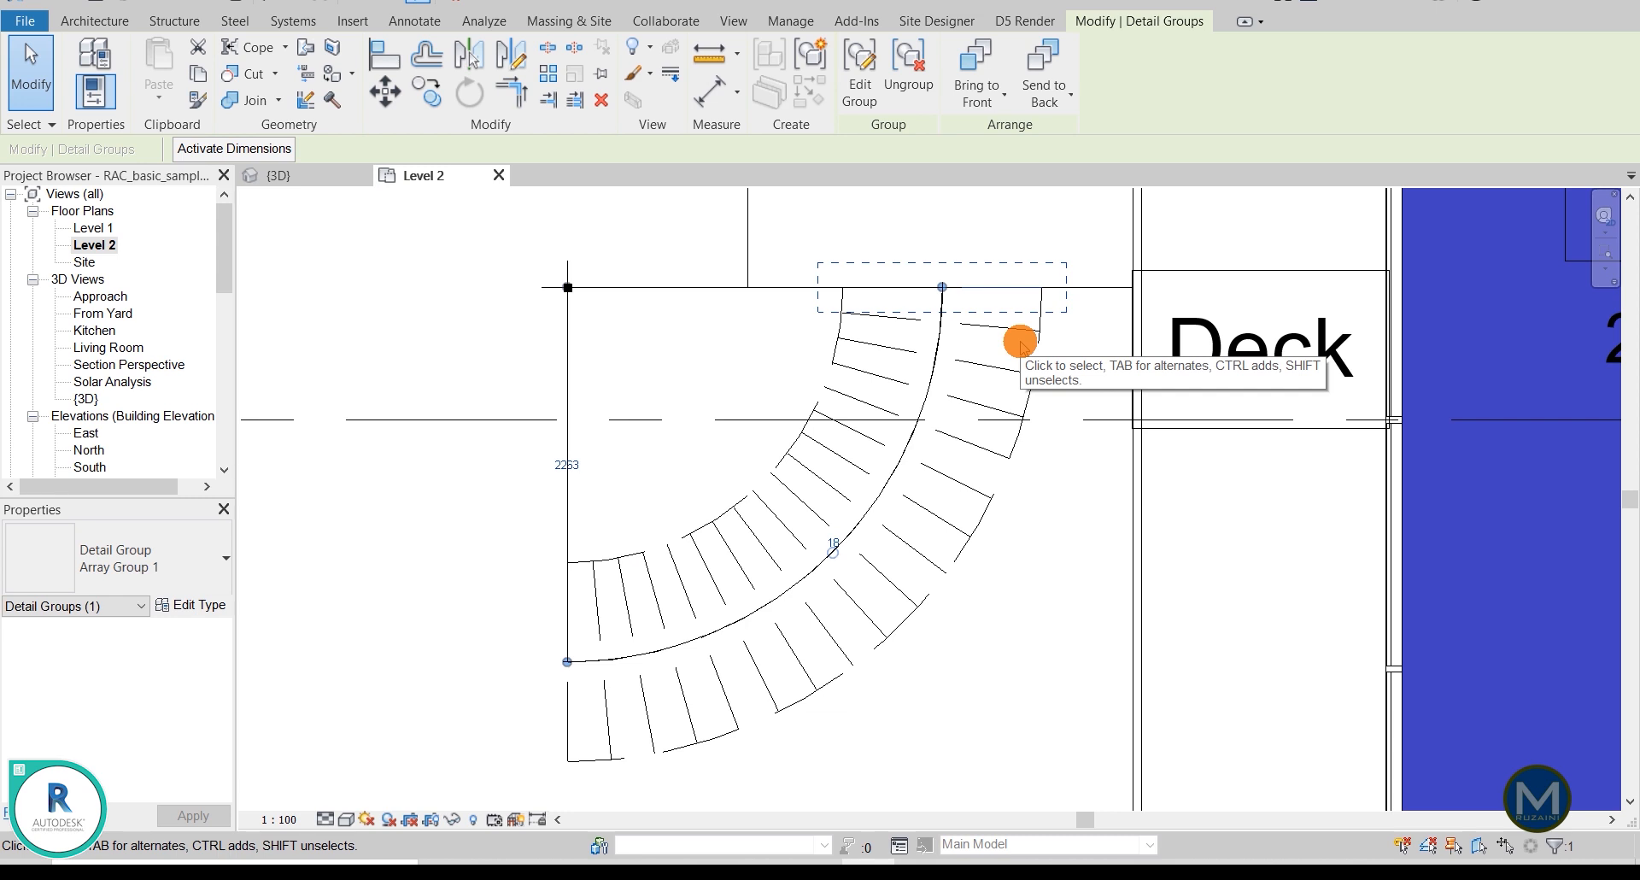
{"action": "mouse_move", "coordinate": [992, 341]}
{"action": "middle_mouse_down"}
{"action": "mouse_move", "coordinate": [893, 369]}
{"action": "mouse_move", "coordinate": [912, 317]}
{"action": "middle_mouse_up"}
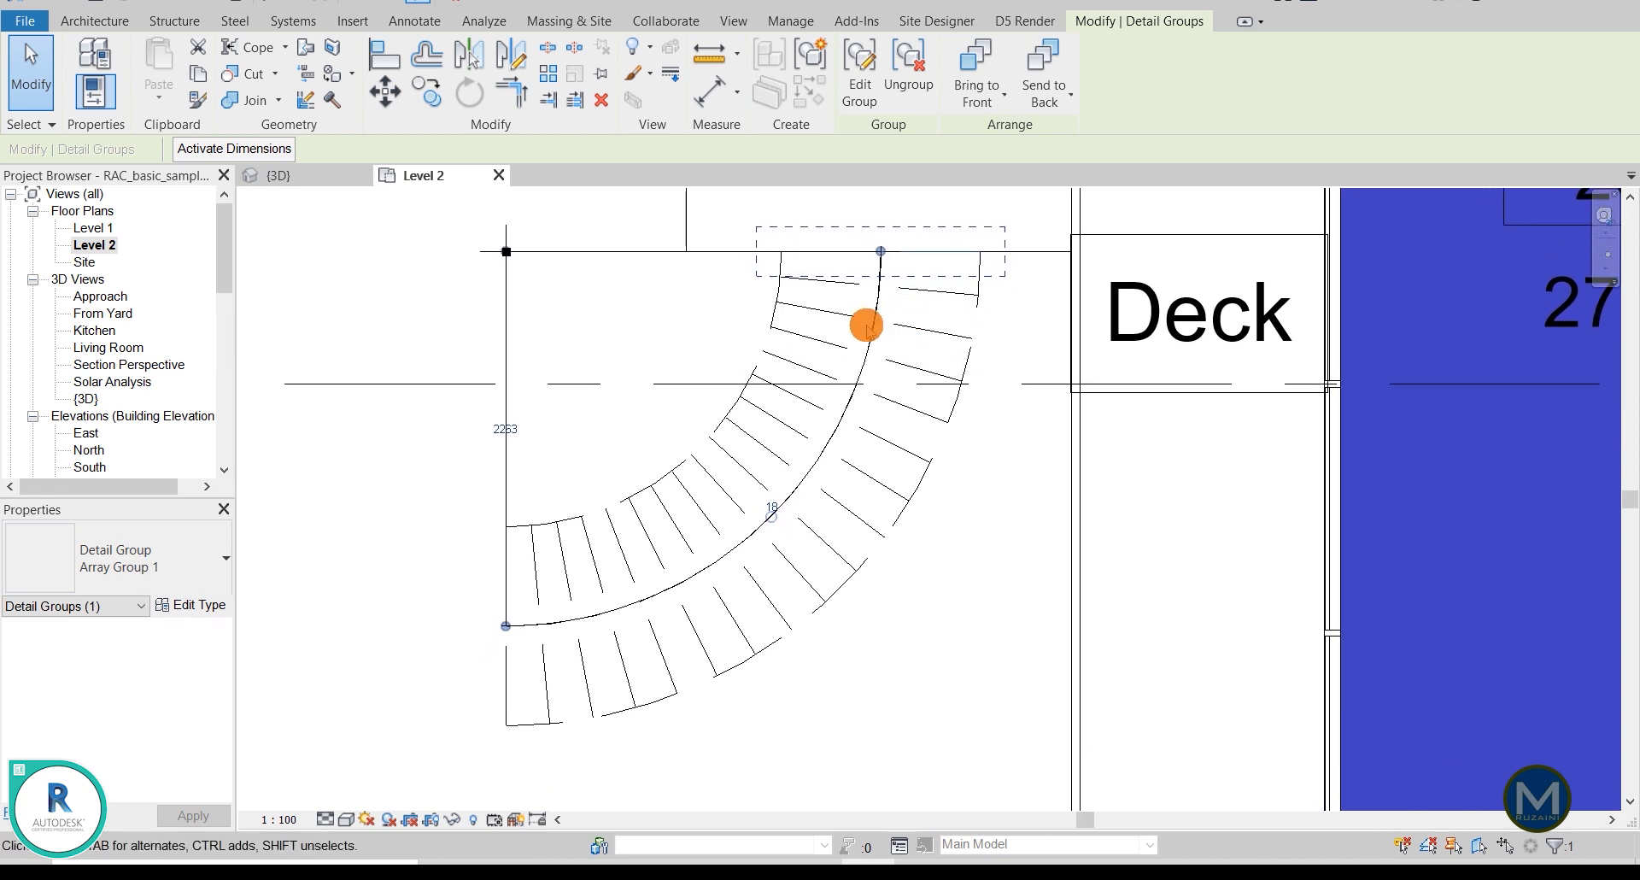
{"action": "left_click", "coordinate": [638, 203]}
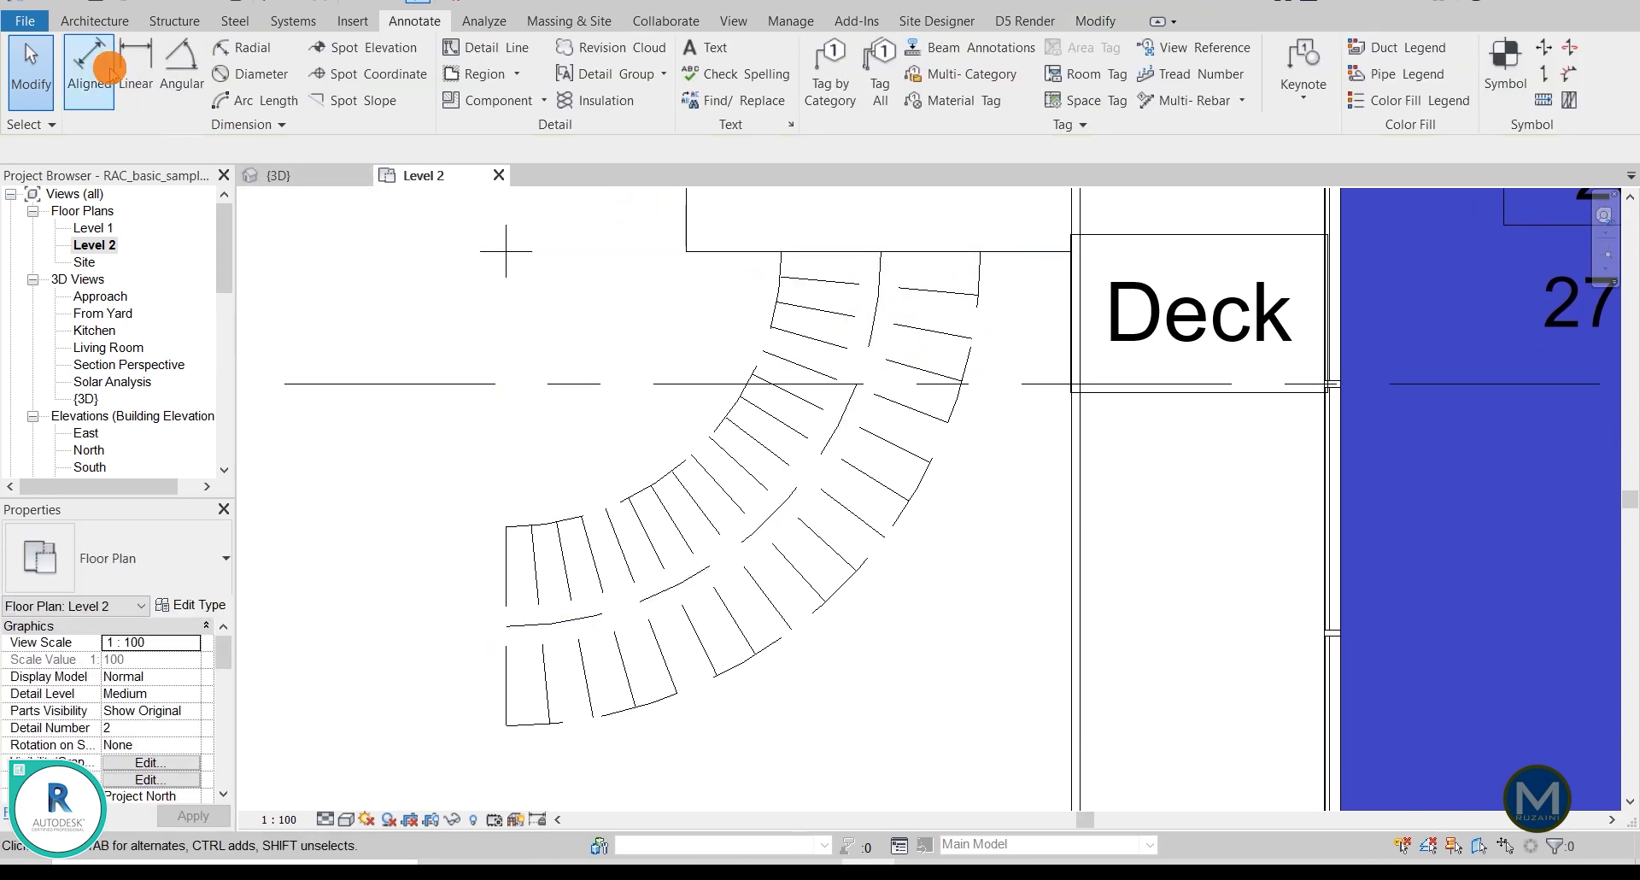
Step: Start a new component-based stair on Level 2, dismiss the save reminder, and enlarge the properties area
{"action": "left_click", "coordinate": [100, 27]}
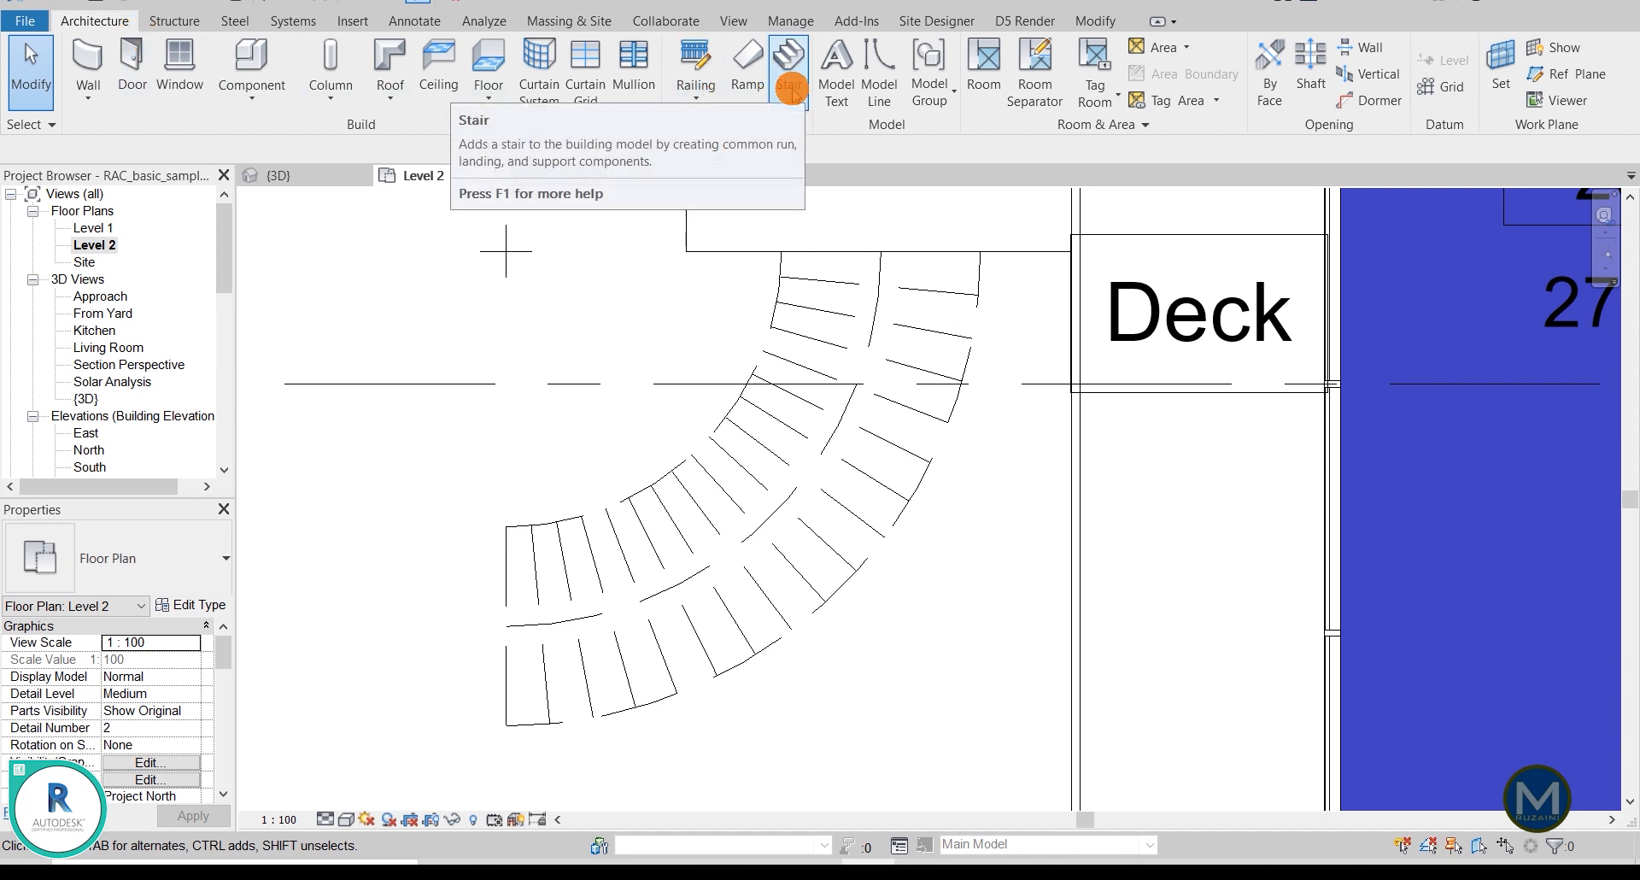
{"action": "left_click", "coordinate": [791, 91]}
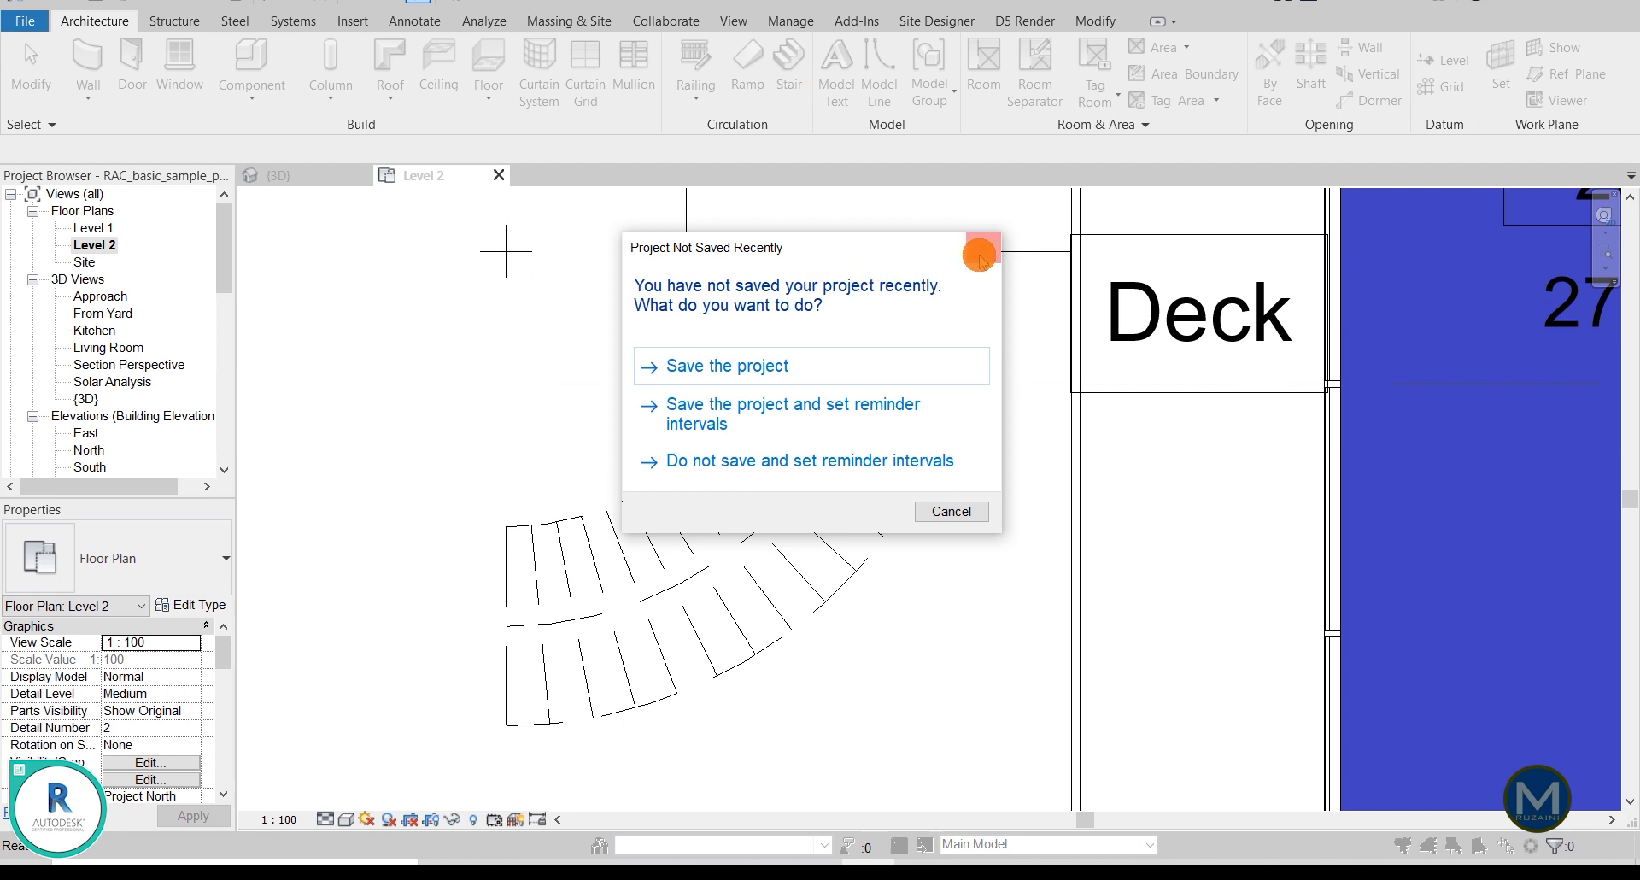
{"action": "left_click", "coordinate": [983, 247]}
{"action": "left_click_drag", "start_coordinate": [150, 499], "coordinate": [162, 301]}
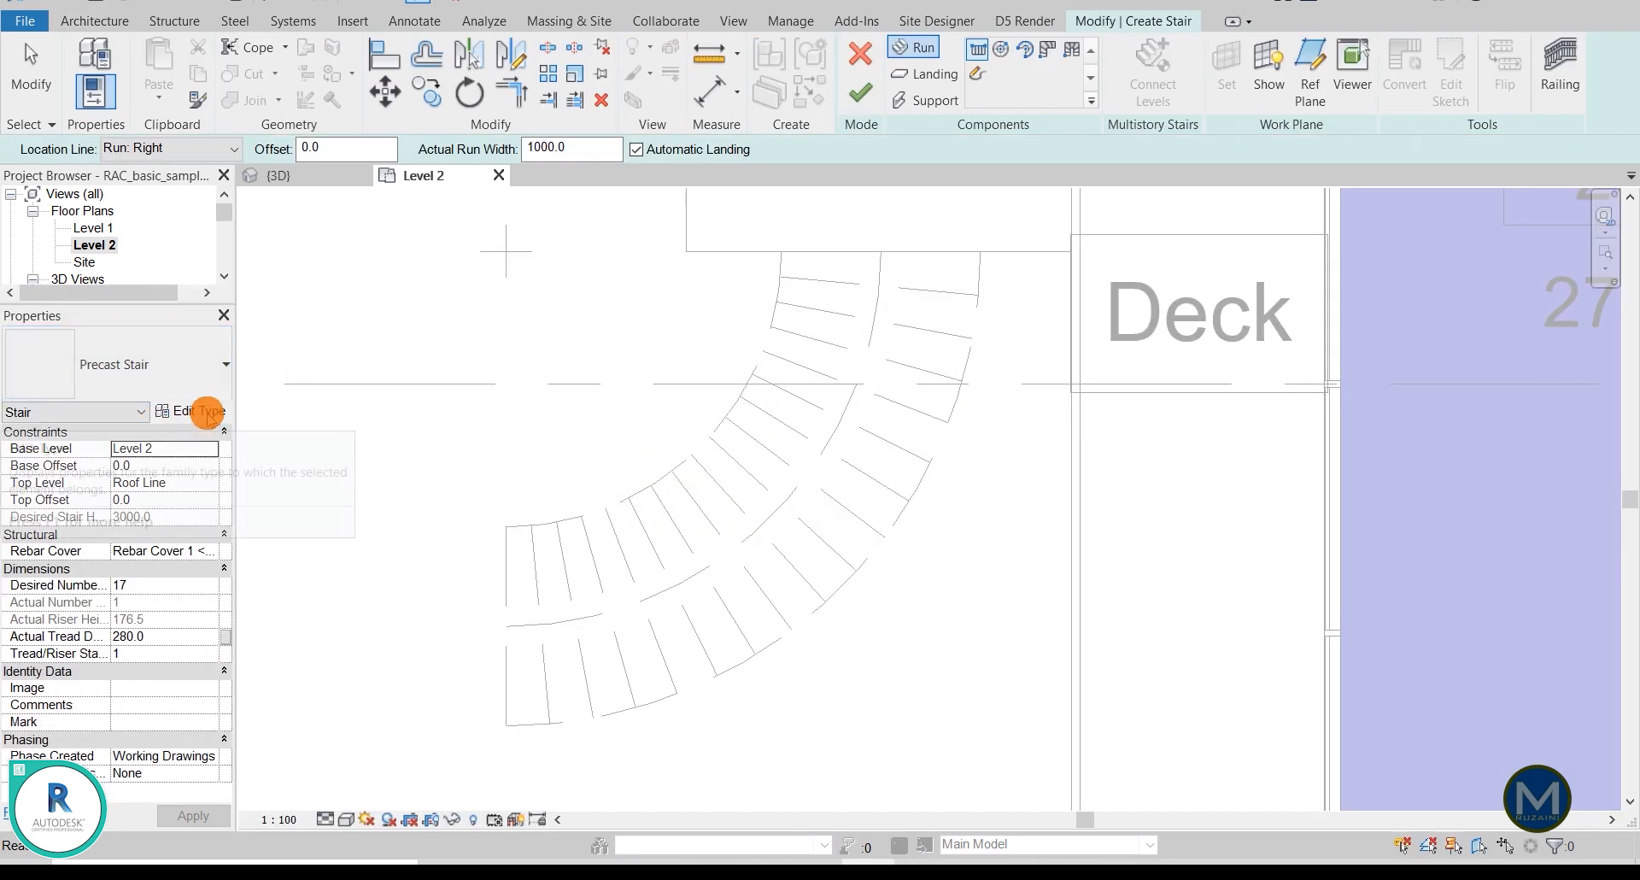
Step: Change the stair's system family to Cast-In-Place Stair with the Monolithic Stair type
{"action": "left_click", "coordinate": [195, 410]}
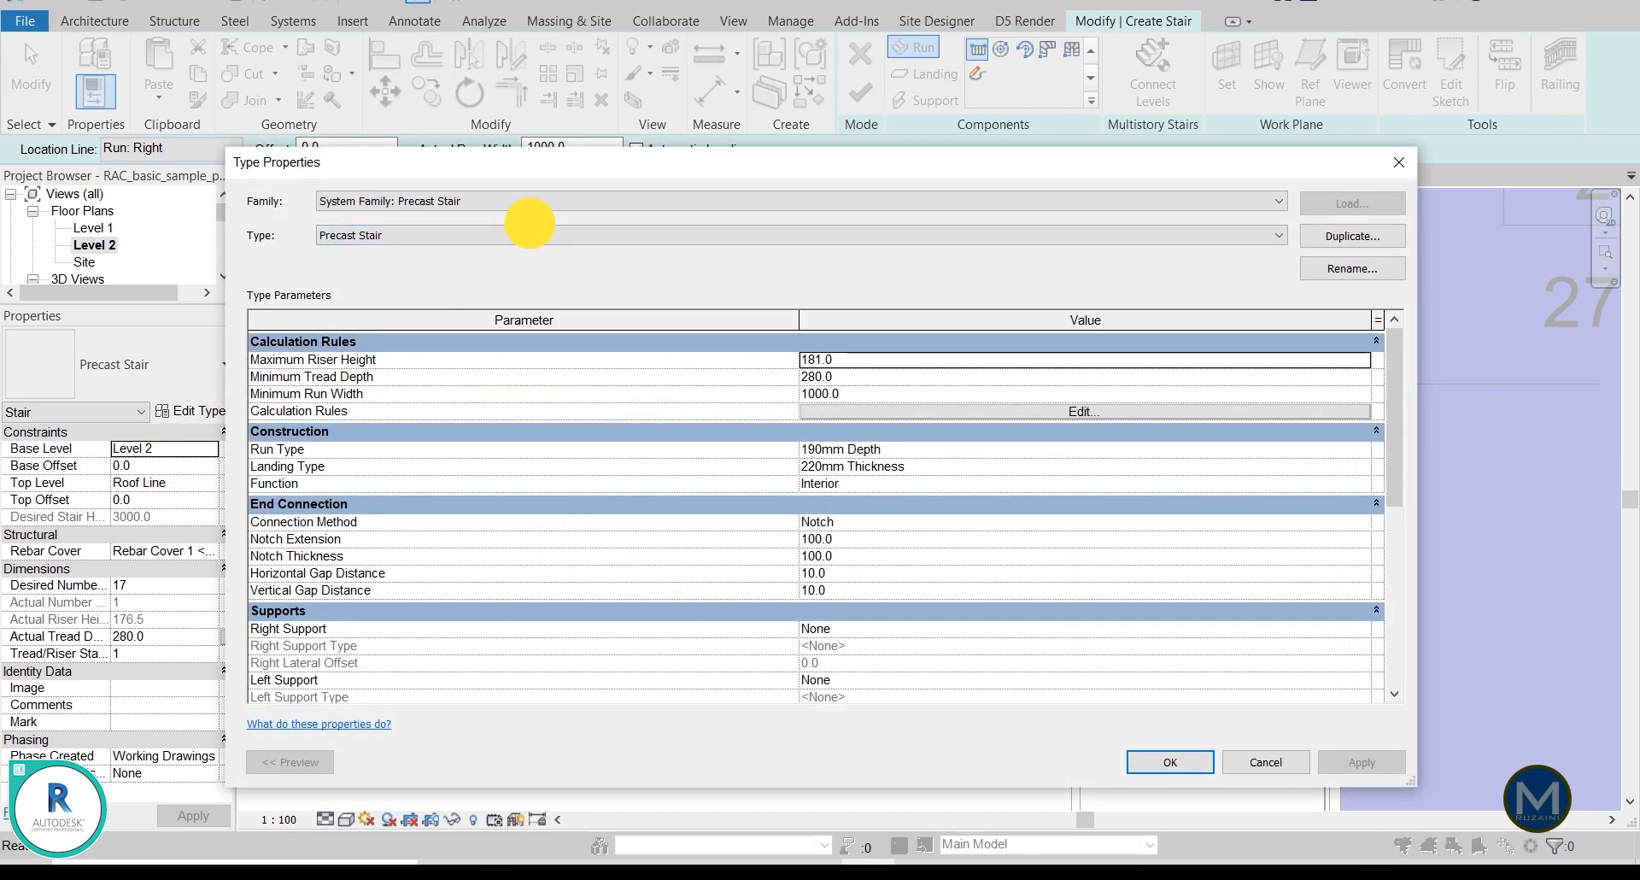
{"action": "left_click", "coordinate": [525, 233]}
{"action": "left_click", "coordinate": [506, 253]}
{"action": "left_click", "coordinate": [479, 199]}
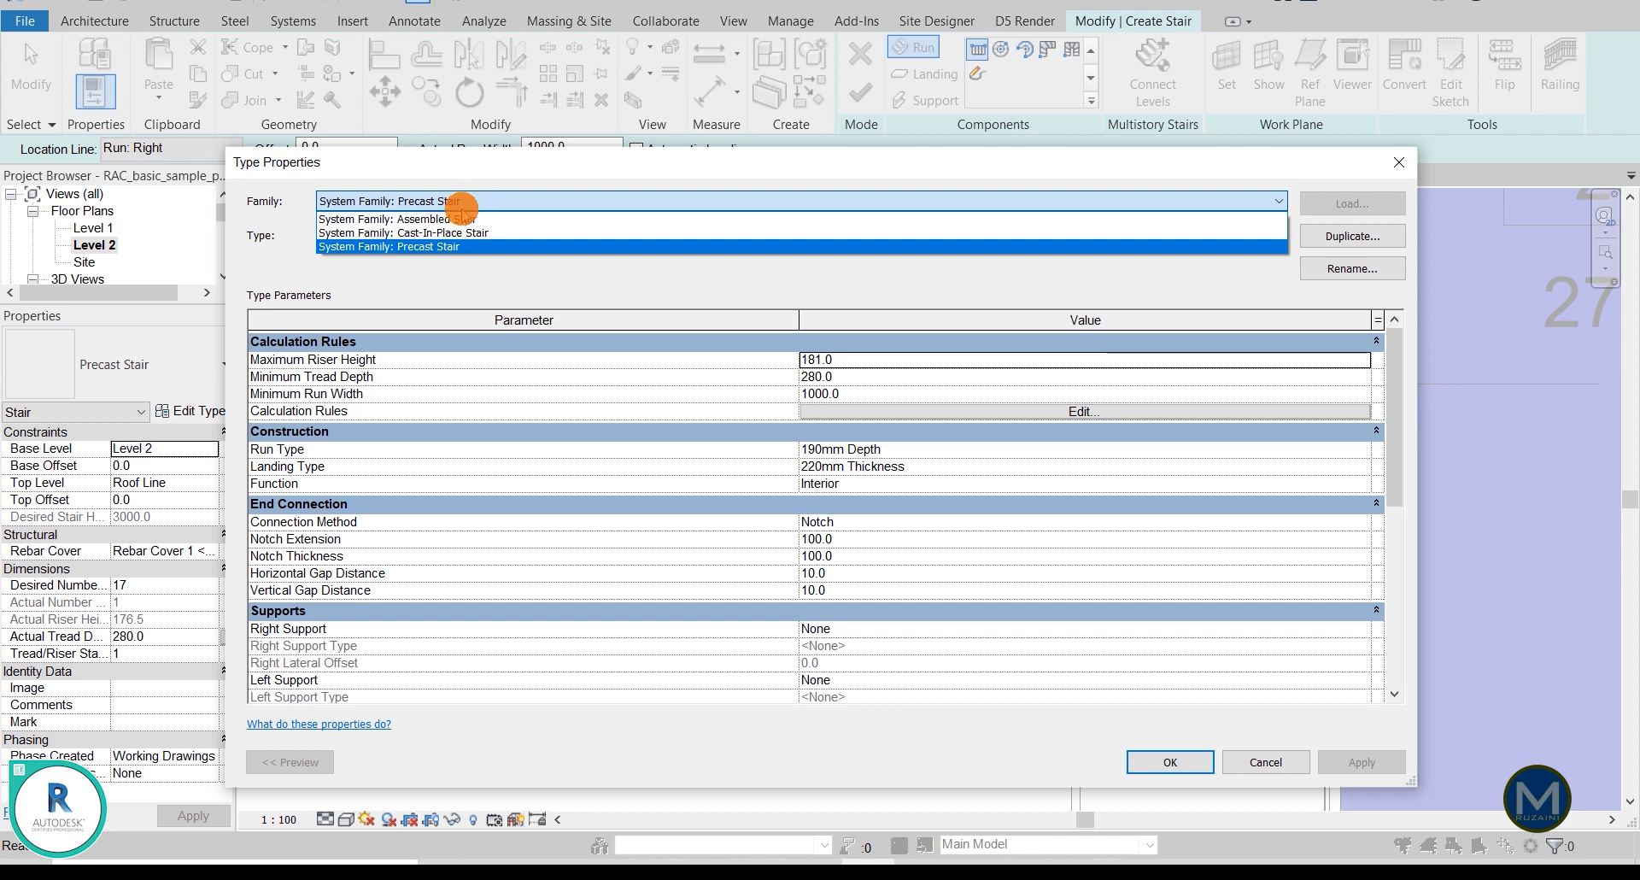
{"action": "left_click", "coordinate": [456, 233]}
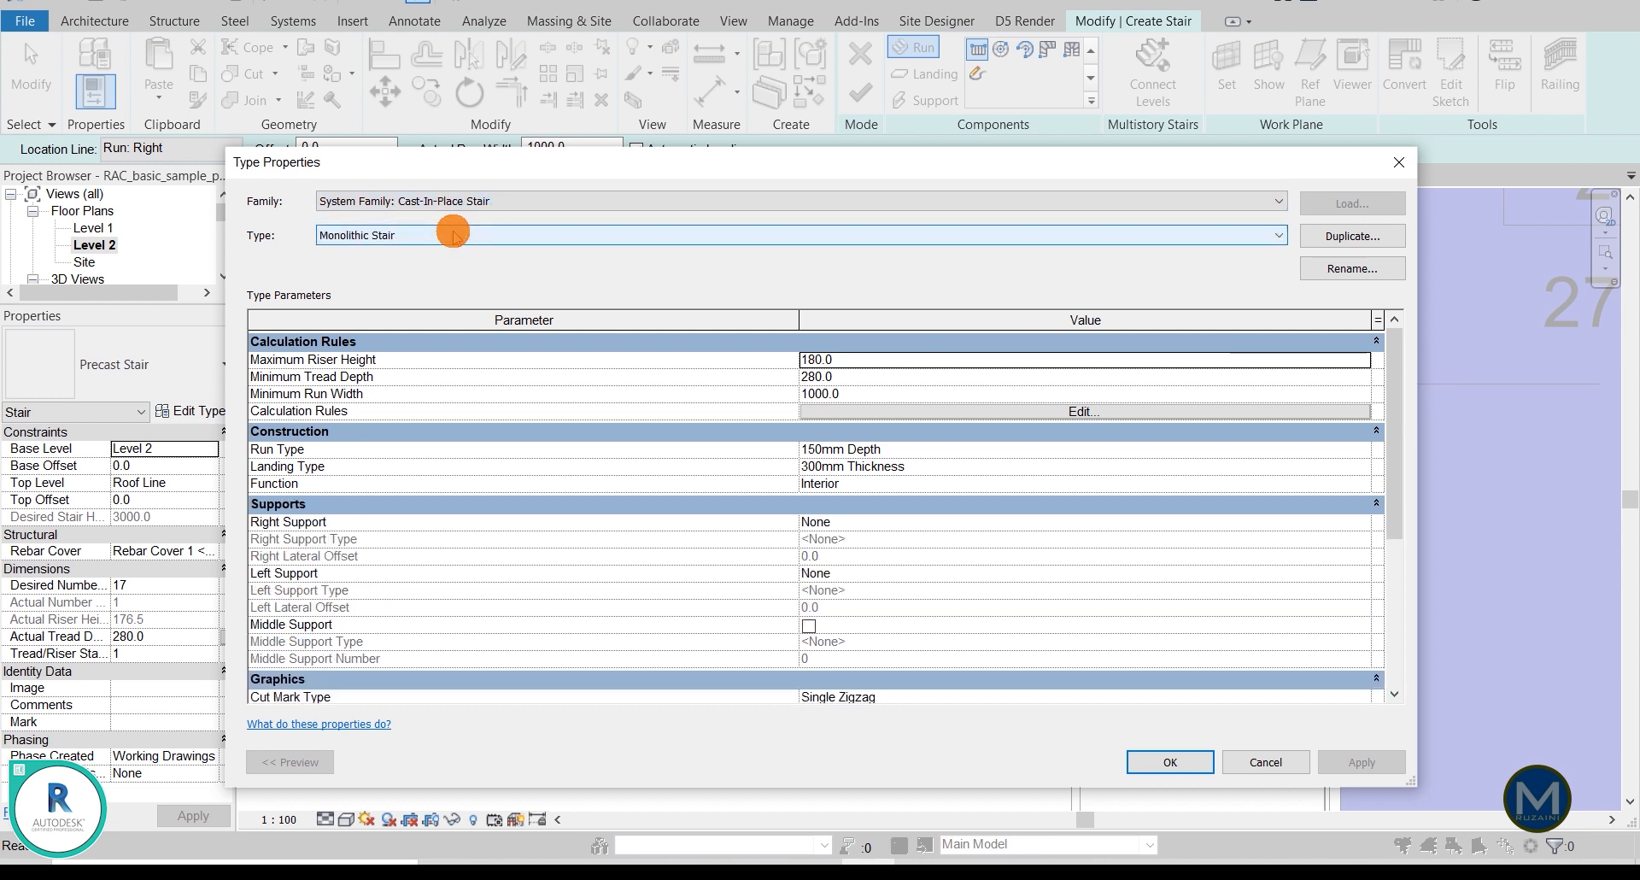
{"action": "left_click", "coordinate": [452, 233]}
{"action": "left_click", "coordinate": [448, 229]}
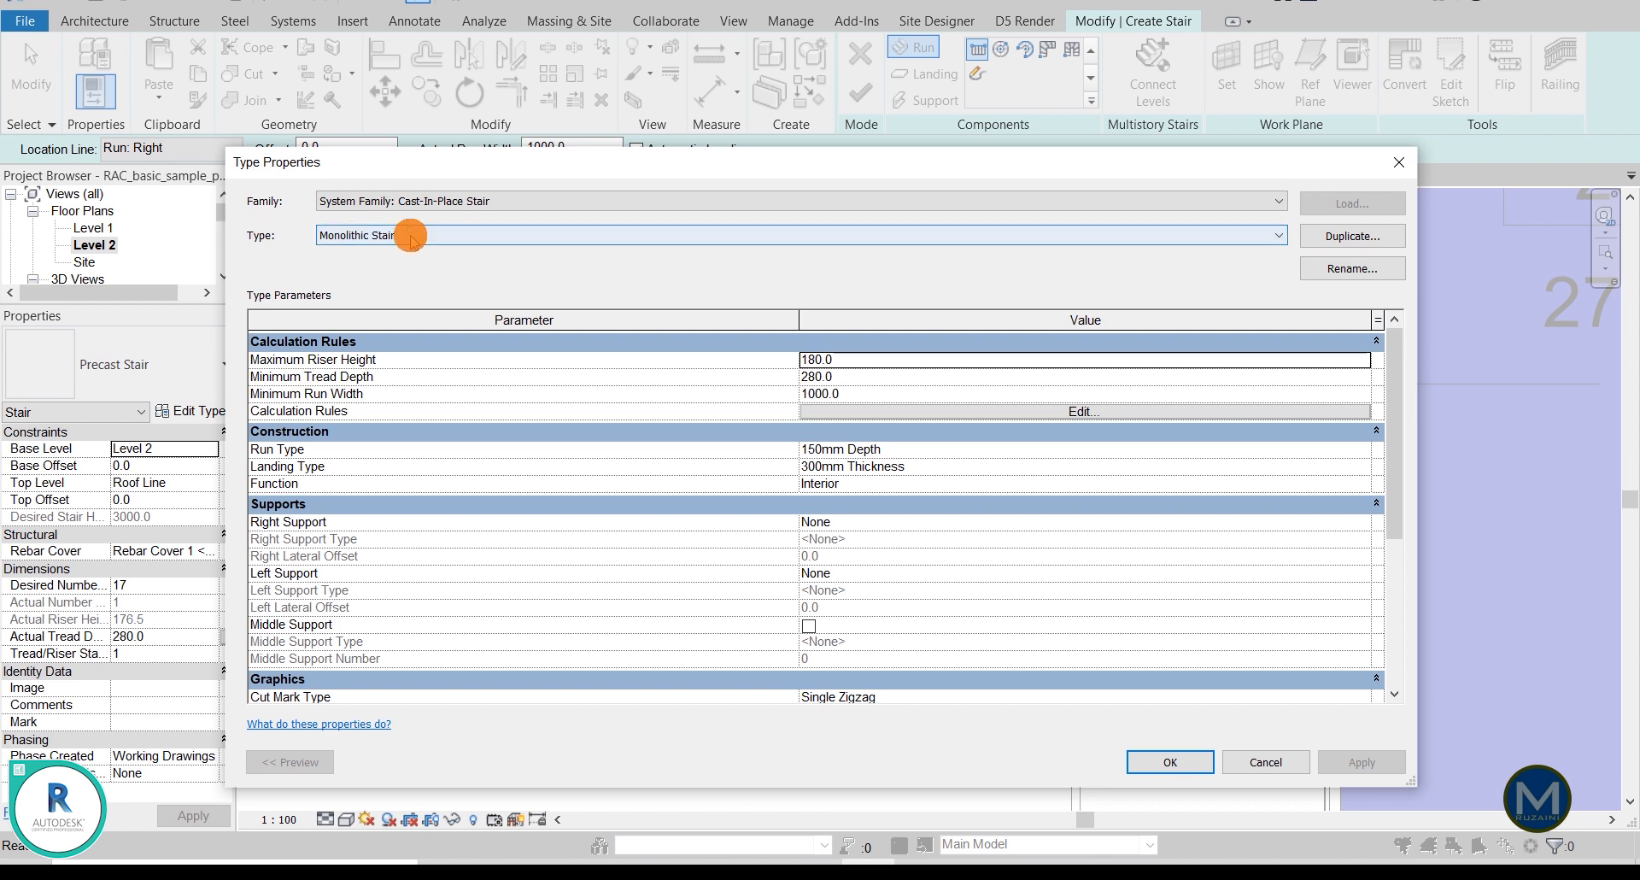
Step: Duplicate the Monolithic Stair type under the name Winding Stair
{"action": "left_click", "coordinate": [1367, 238]}
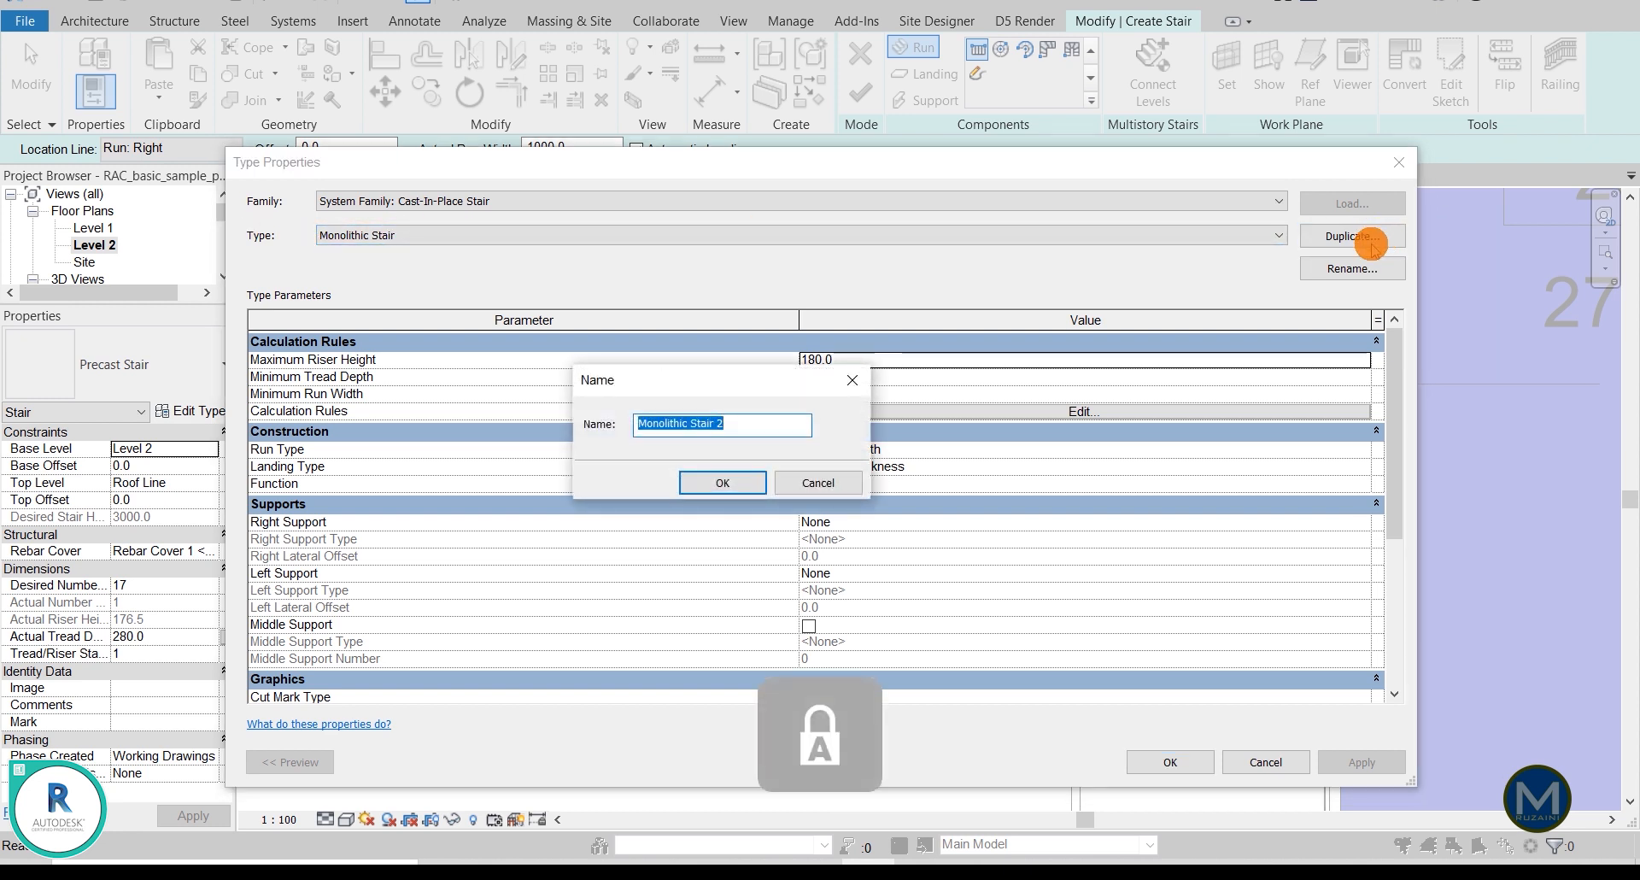
{"action": "type", "text": "Wind"}
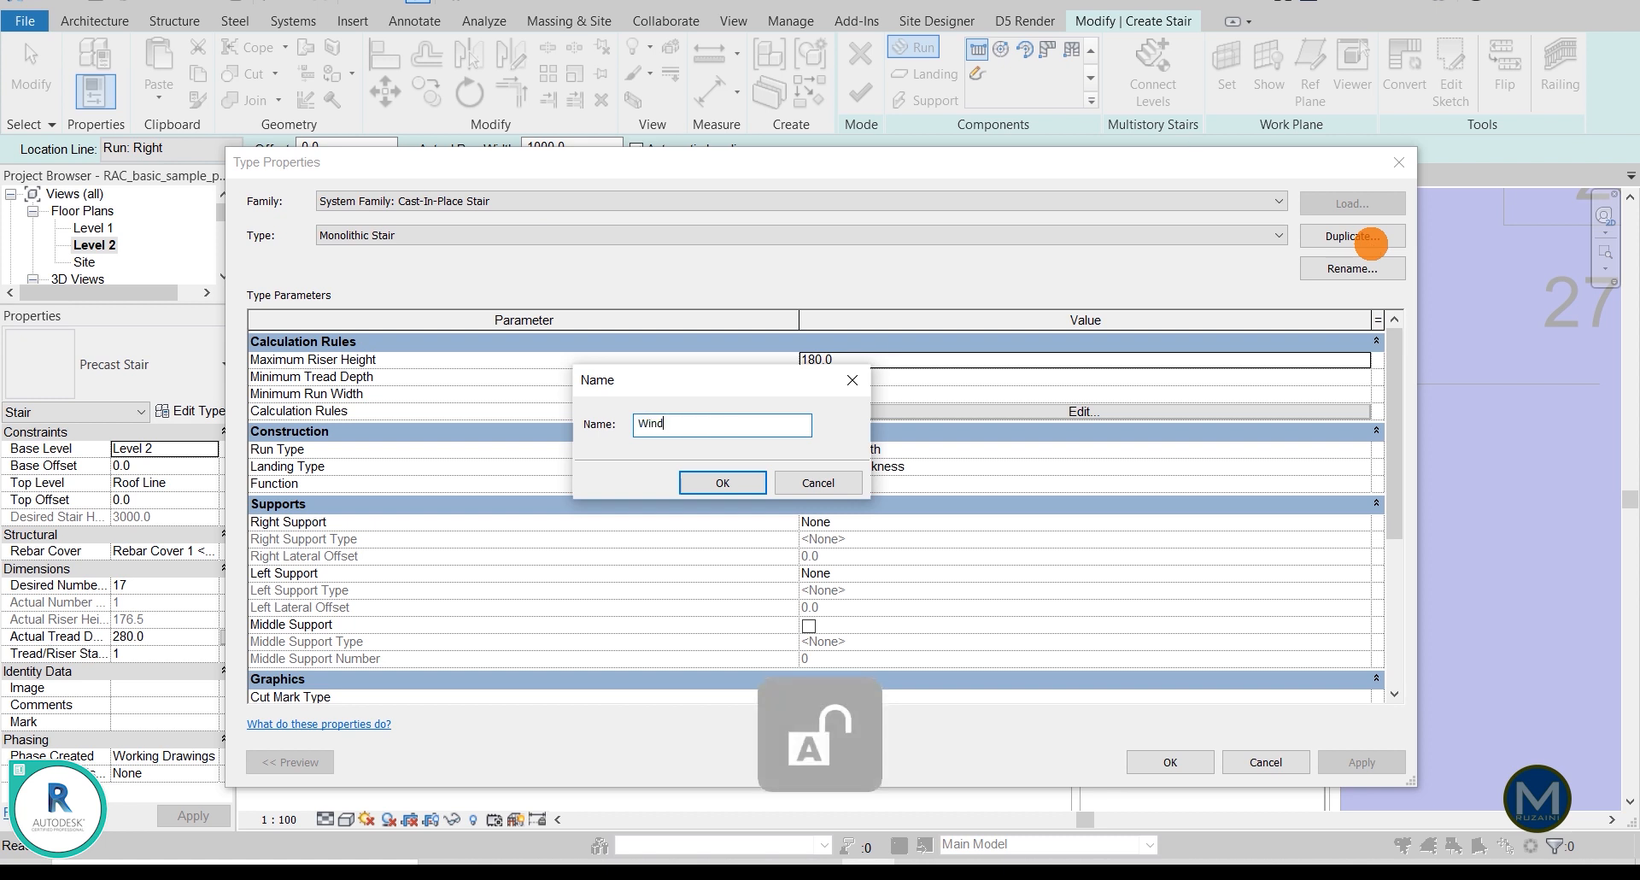
{"action": "type", "text": "ing Stair"}
{"action": "key", "text": "Return"}
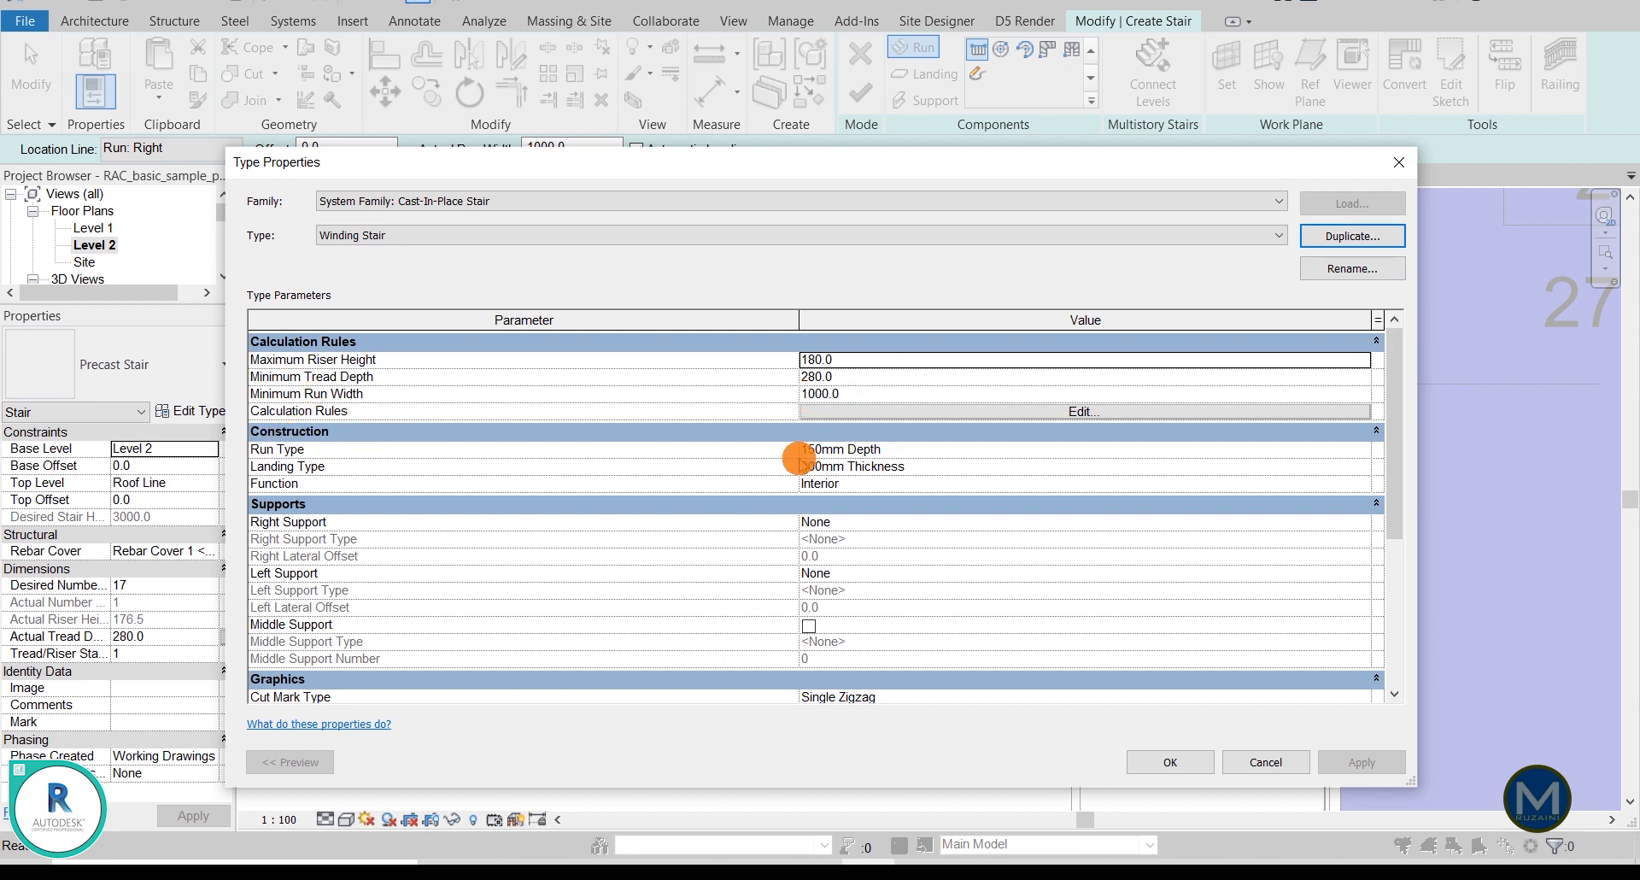
Step: Duplicate the Winding Stair's 150mm Depth run type as 150mm Depth 2
{"action": "left_click", "coordinate": [1335, 451]}
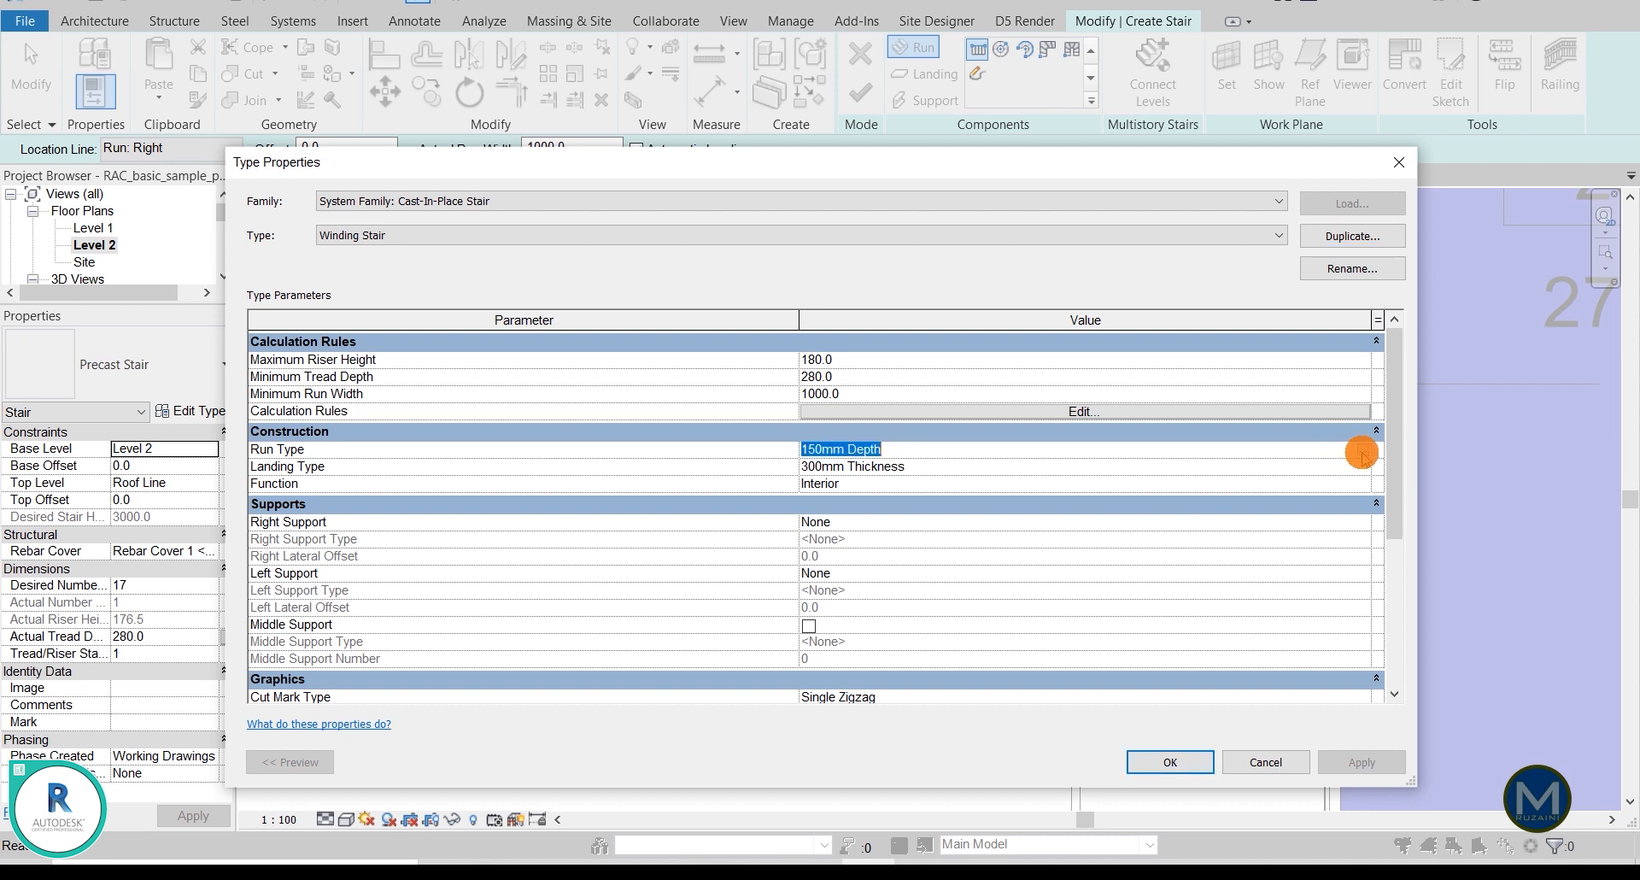
{"action": "left_click", "coordinate": [1361, 450]}
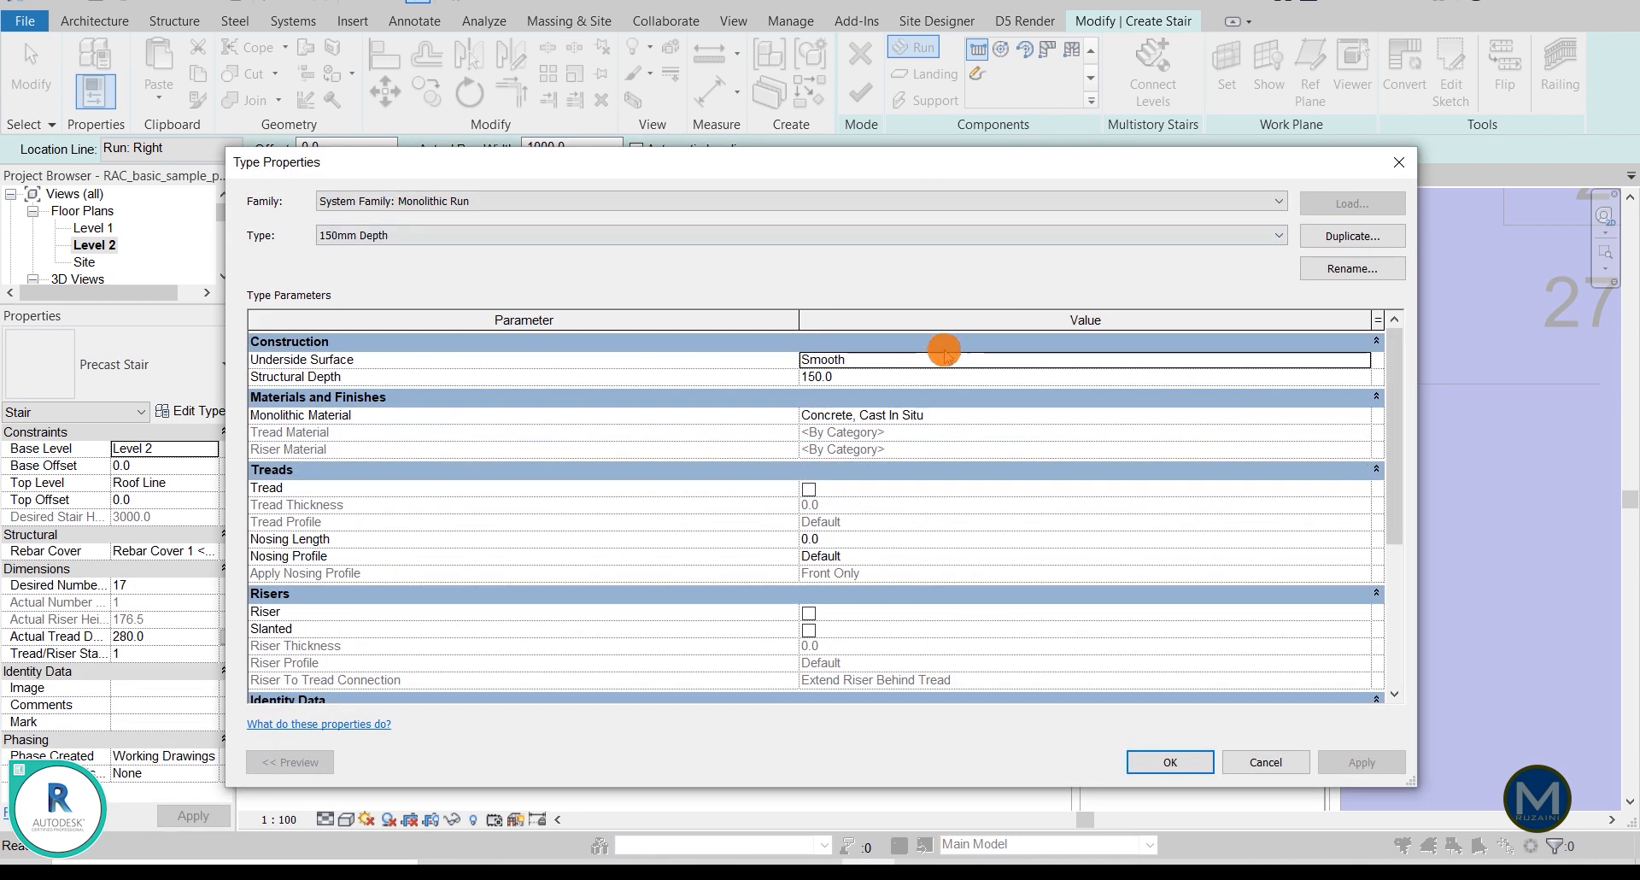
{"action": "left_click", "coordinate": [1309, 242]}
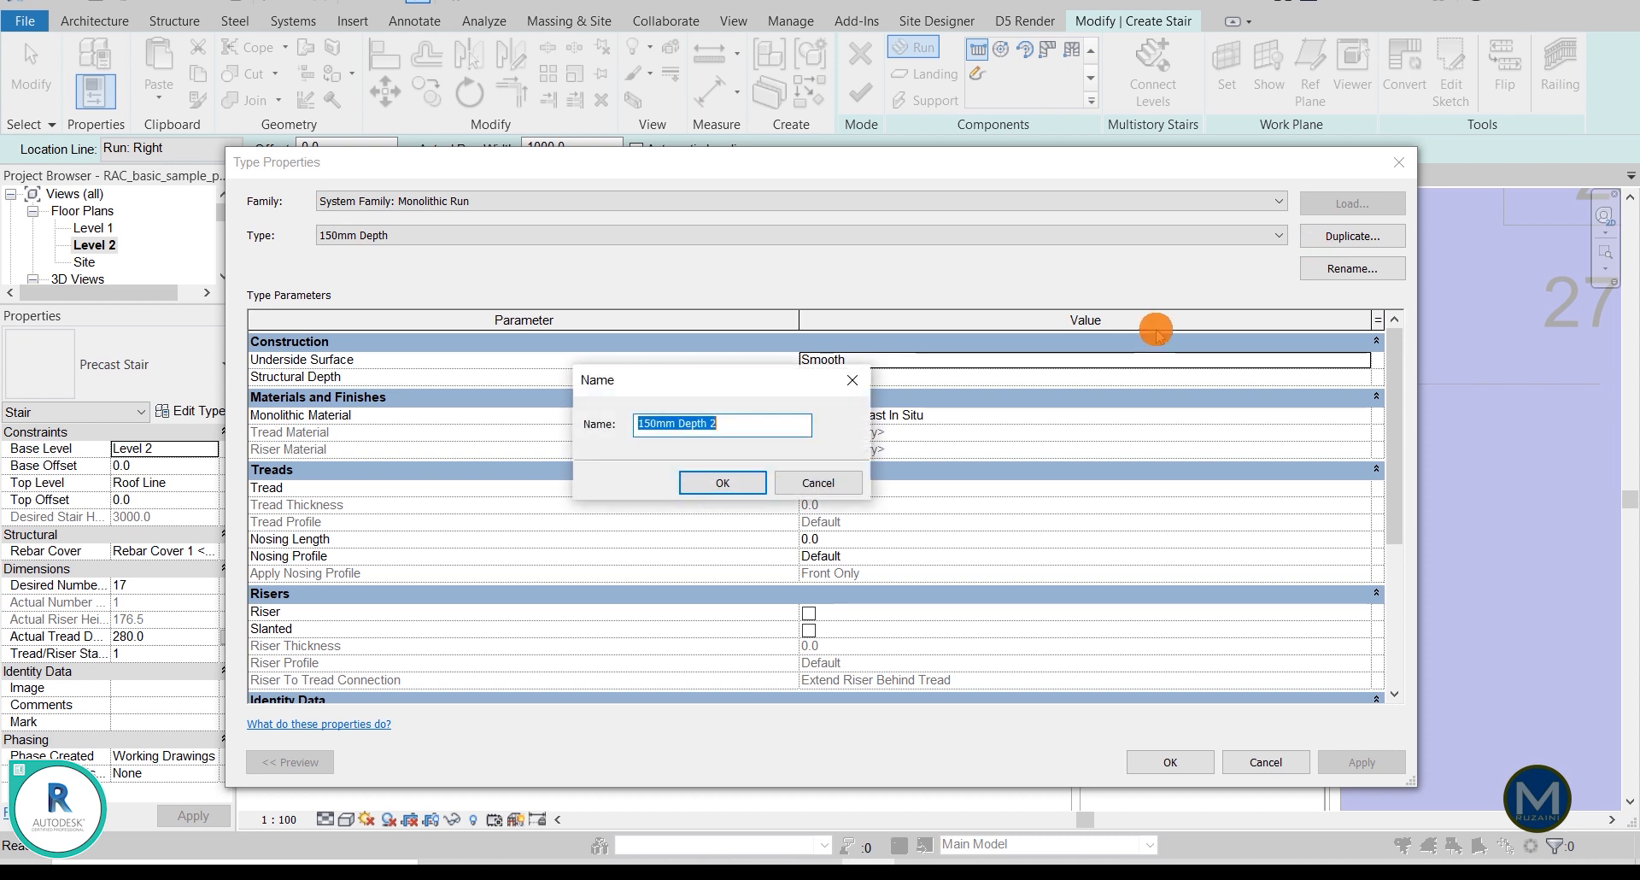
{"action": "left_click", "coordinate": [690, 481]}
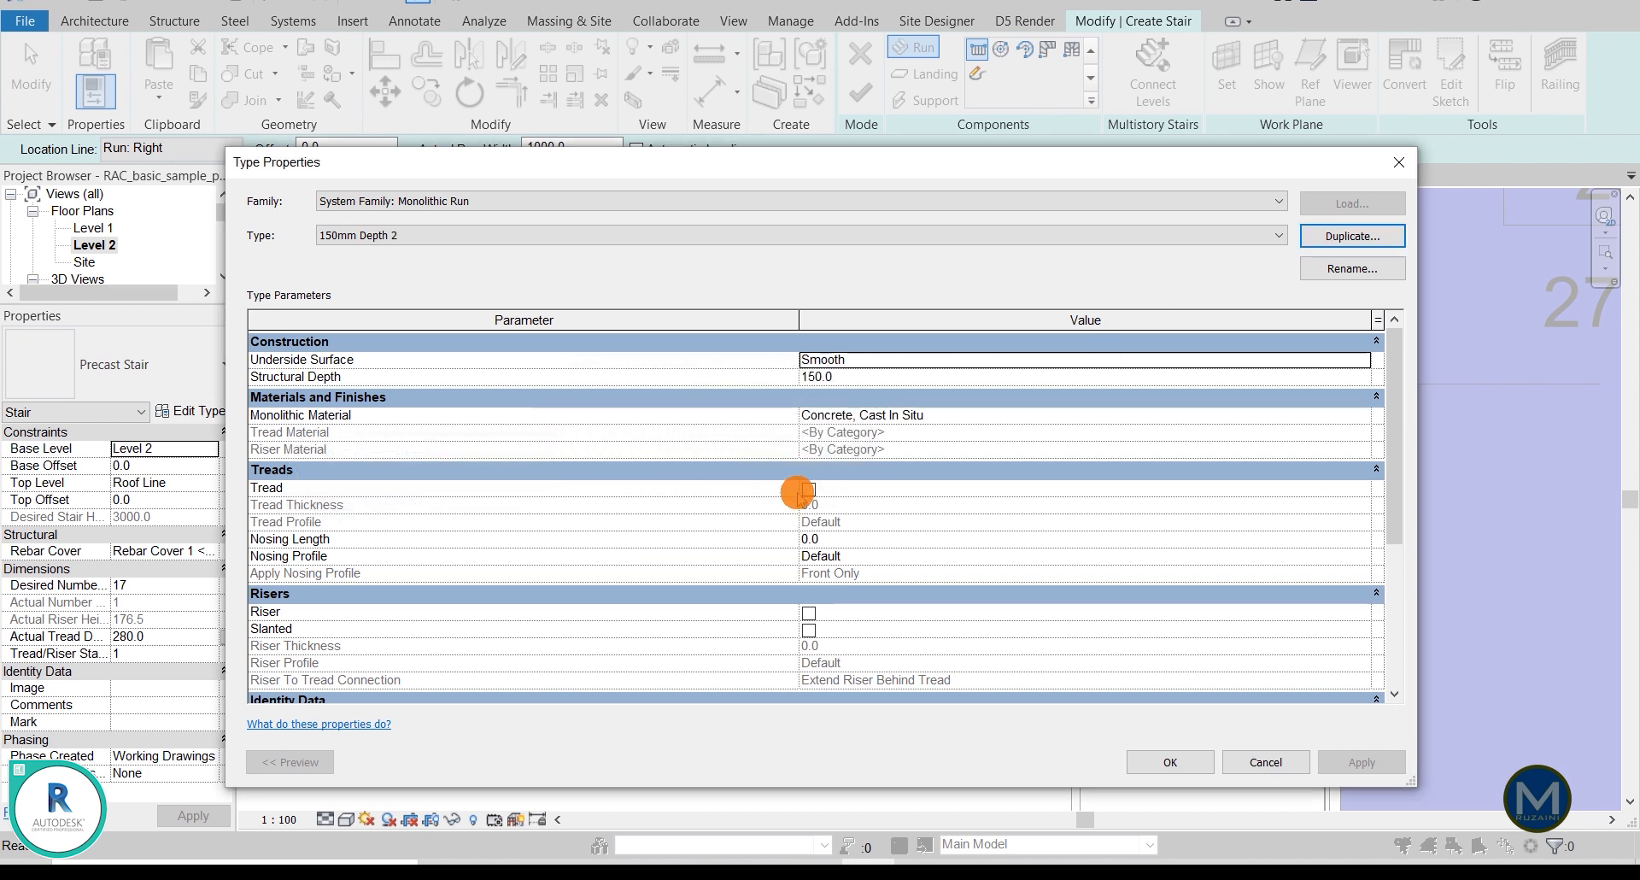
Step: Enable treads and risers for the 150mm Depth 2 run type and select its tread thickness value
{"action": "left_click", "coordinate": [809, 489]}
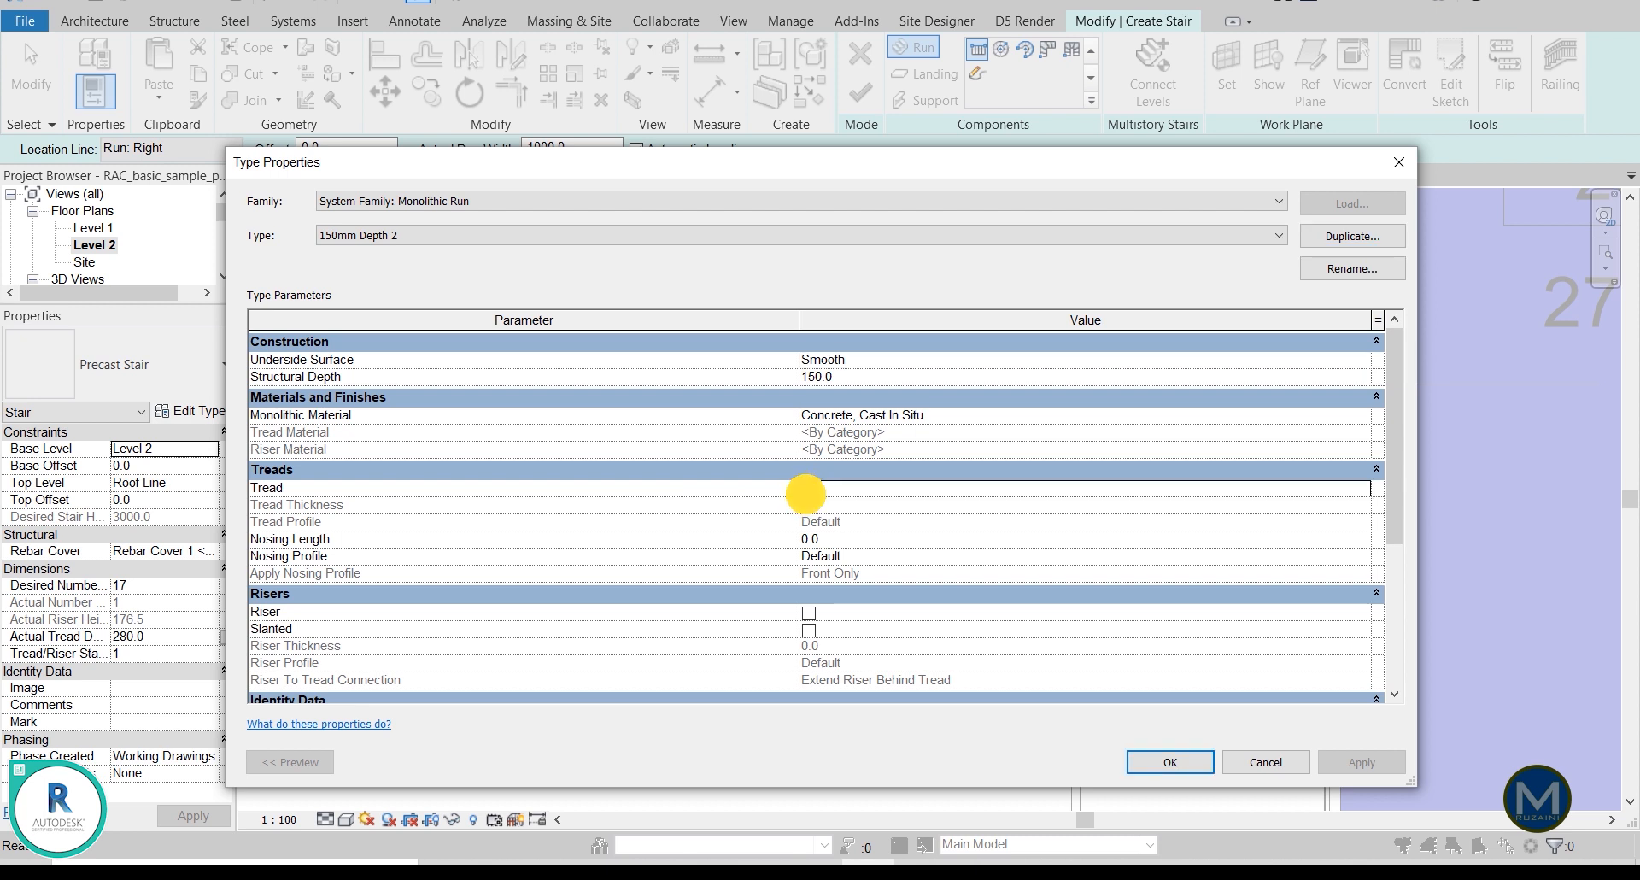
{"action": "left_click", "coordinate": [808, 612]}
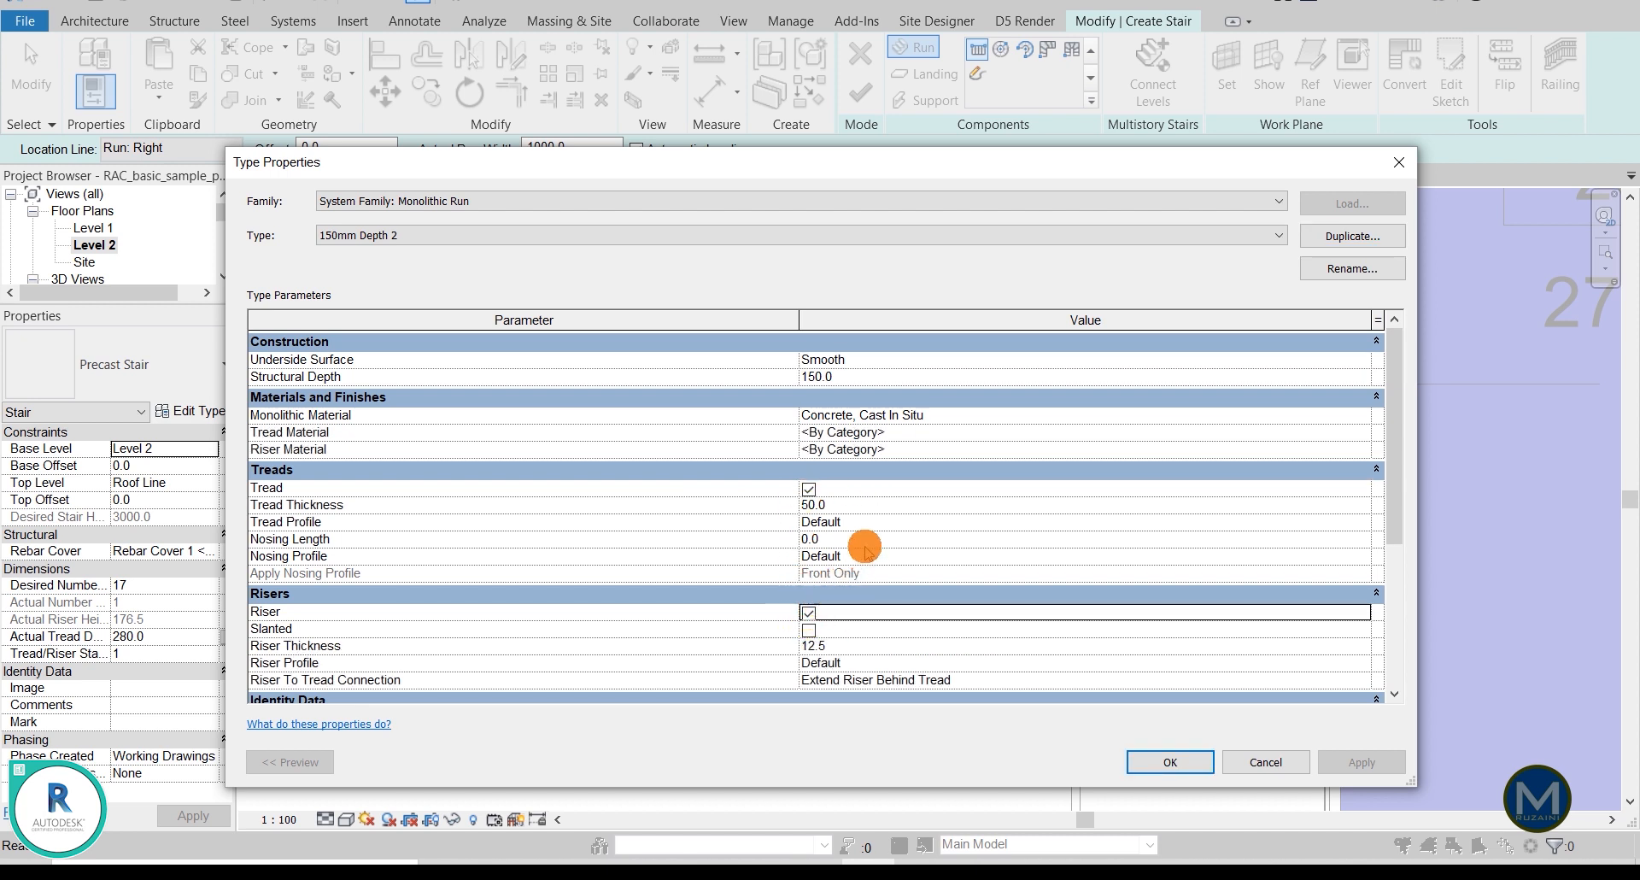
{"action": "left_click", "coordinate": [840, 506]}
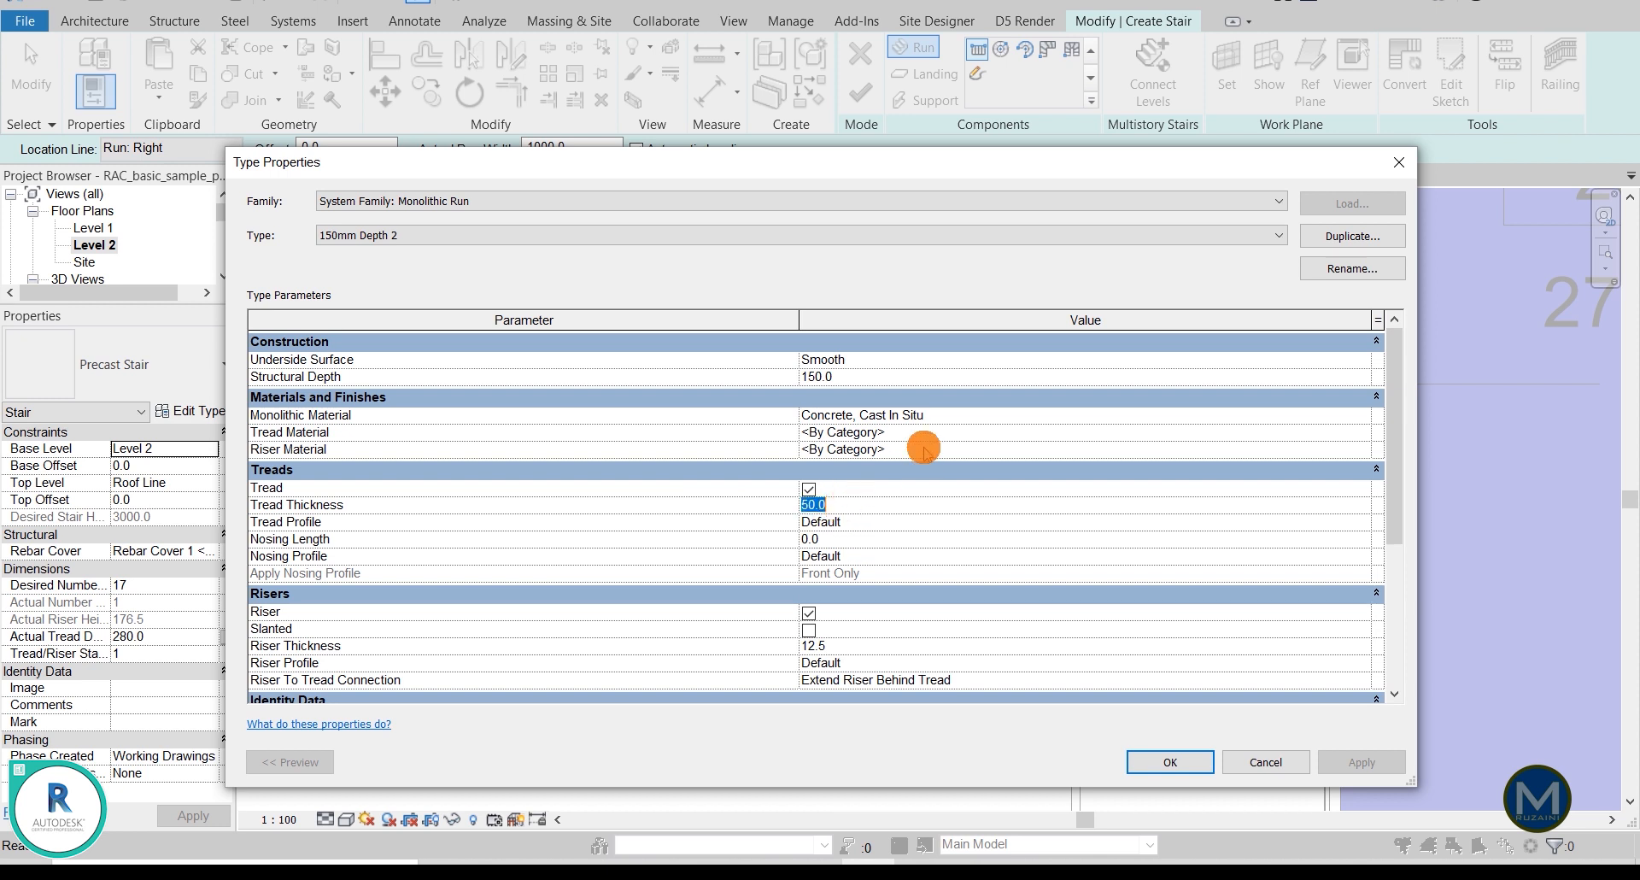
Step: Search the materials for cherry, add the library's first Cherry wood to the project, and assign it as the run's tread material
{"action": "left_click", "coordinate": [1356, 432]}
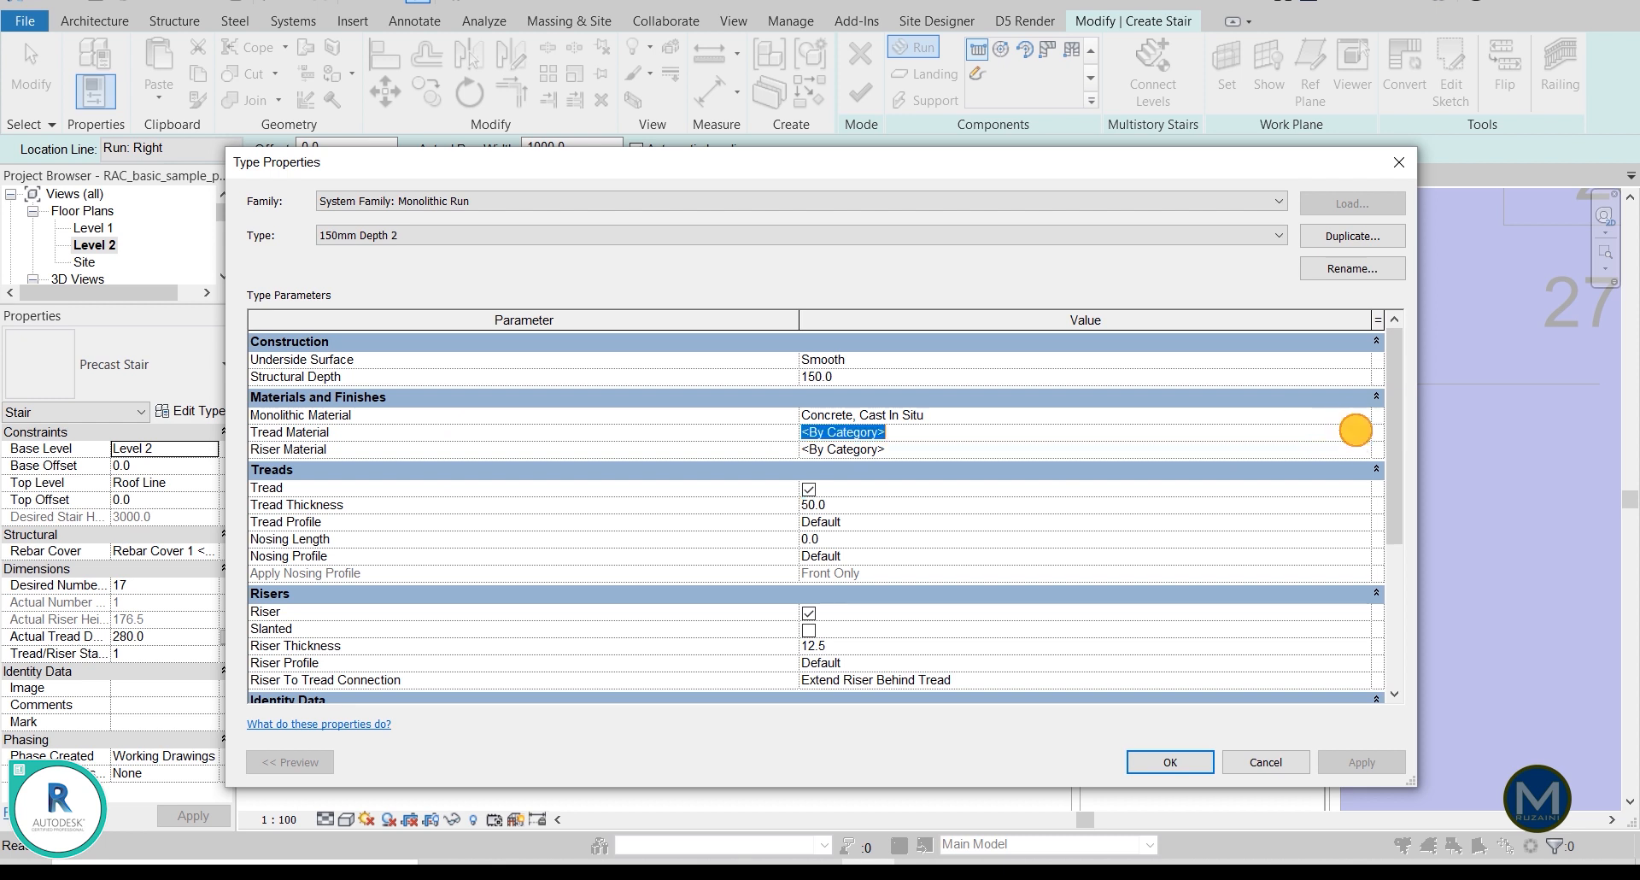
{"action": "left_click", "coordinate": [1365, 434]}
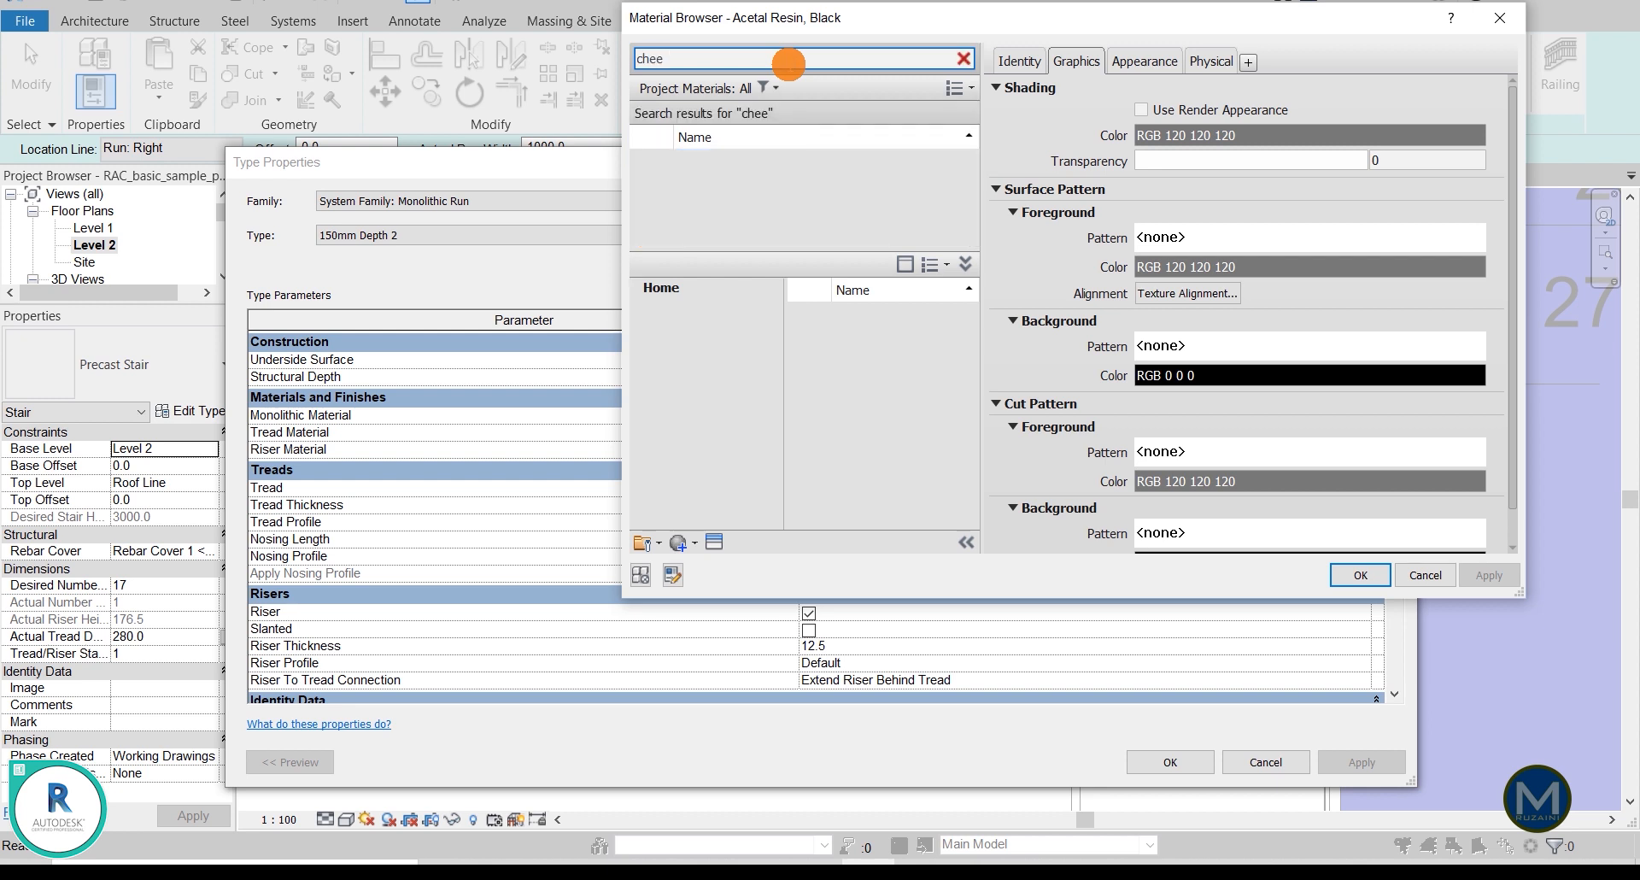
{"action": "key", "text": "BackSpace"}
{"action": "type", "text": "rry"}
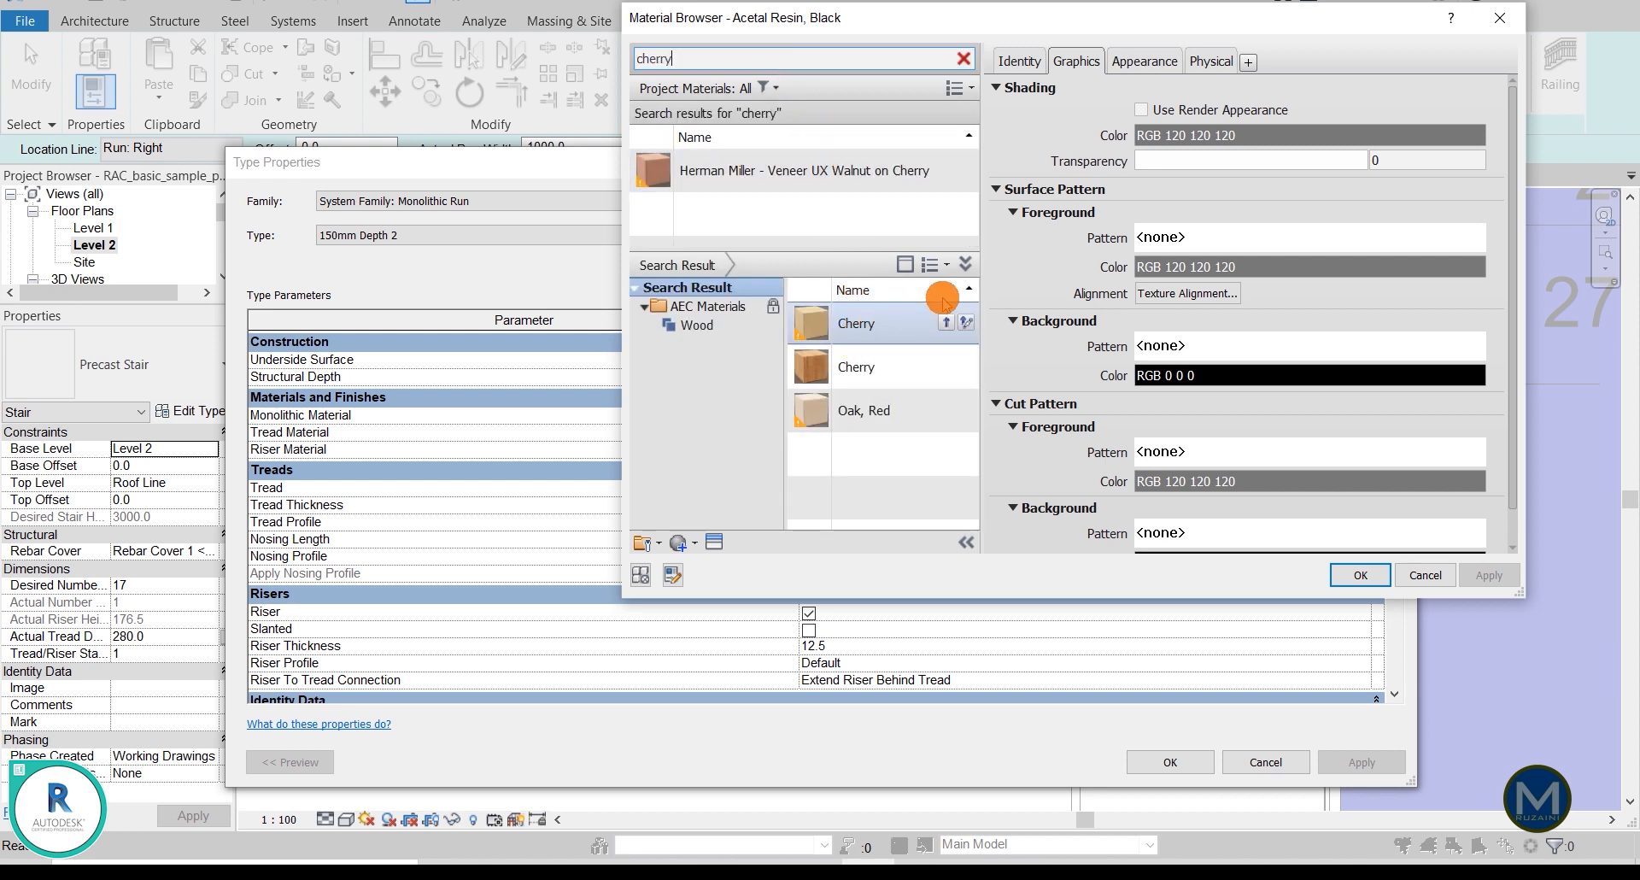
{"action": "left_click", "coordinate": [945, 322]}
{"action": "double_click", "coordinate": [828, 181]}
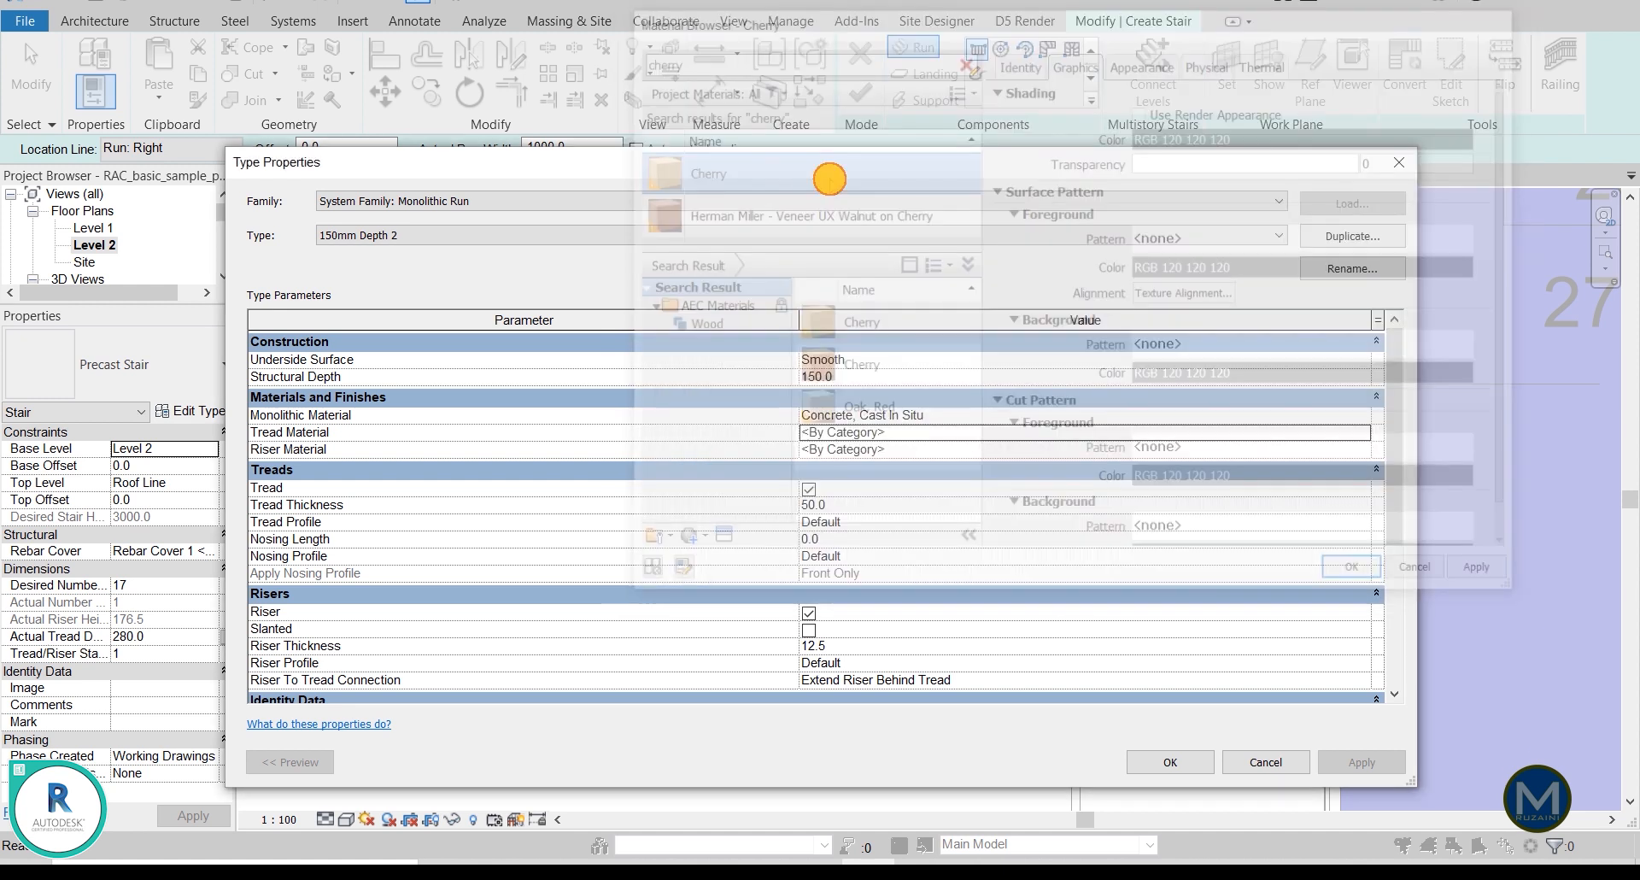
Step: Assign the project's Cherry material to the risers of the 150mm Depth 2 run type
{"action": "left_click", "coordinate": [1359, 450]}
{"action": "left_click", "coordinate": [1360, 448]}
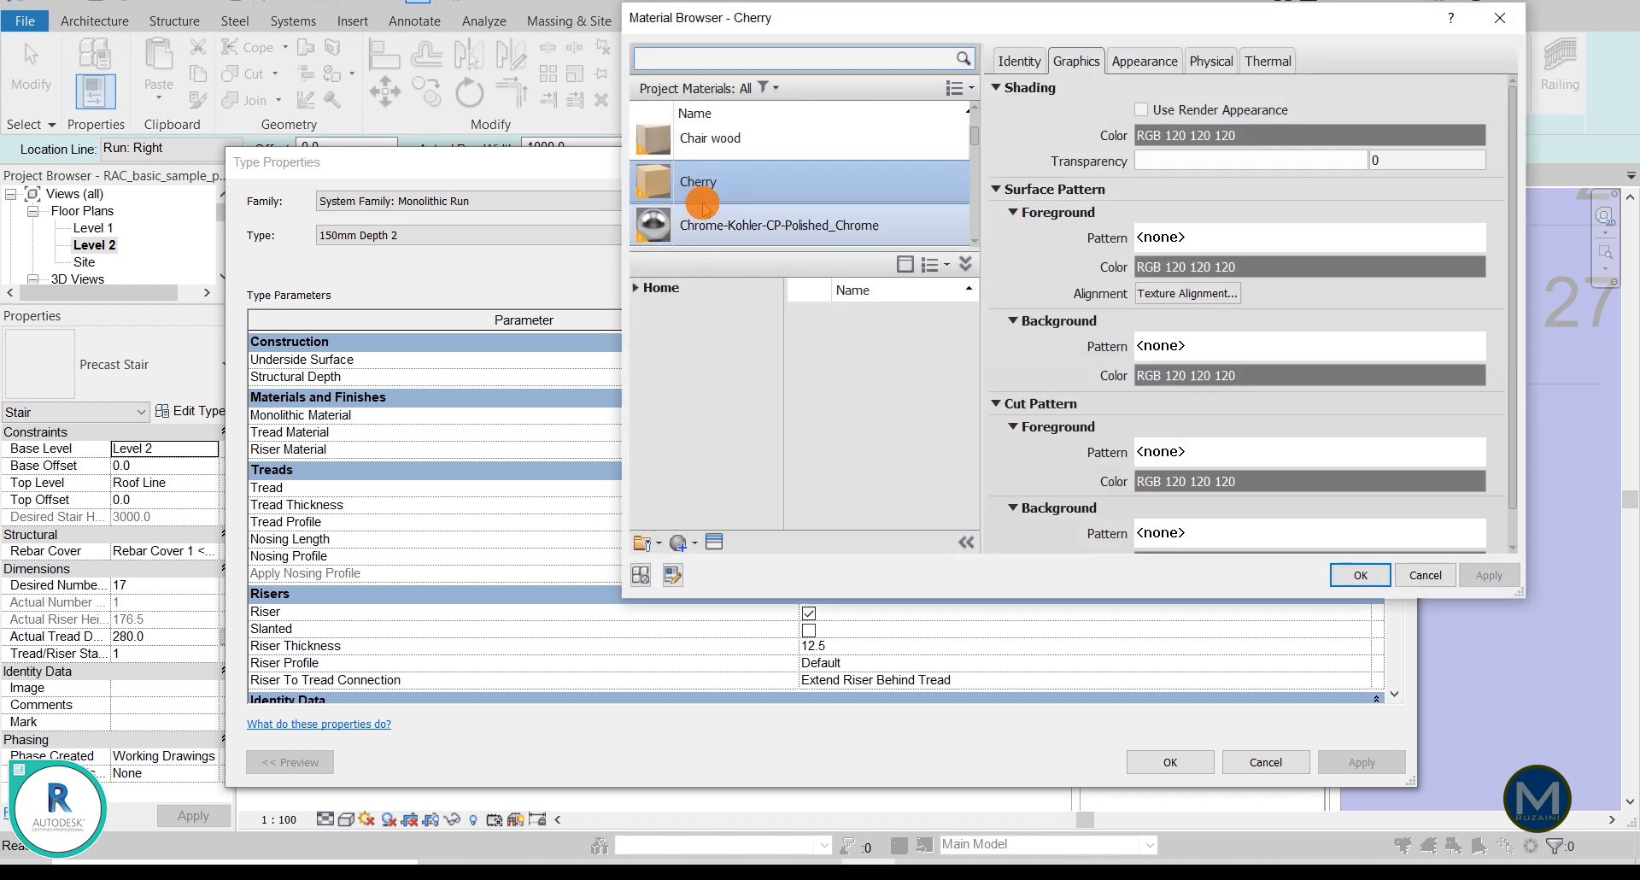
{"action": "double_click", "coordinate": [695, 190]}
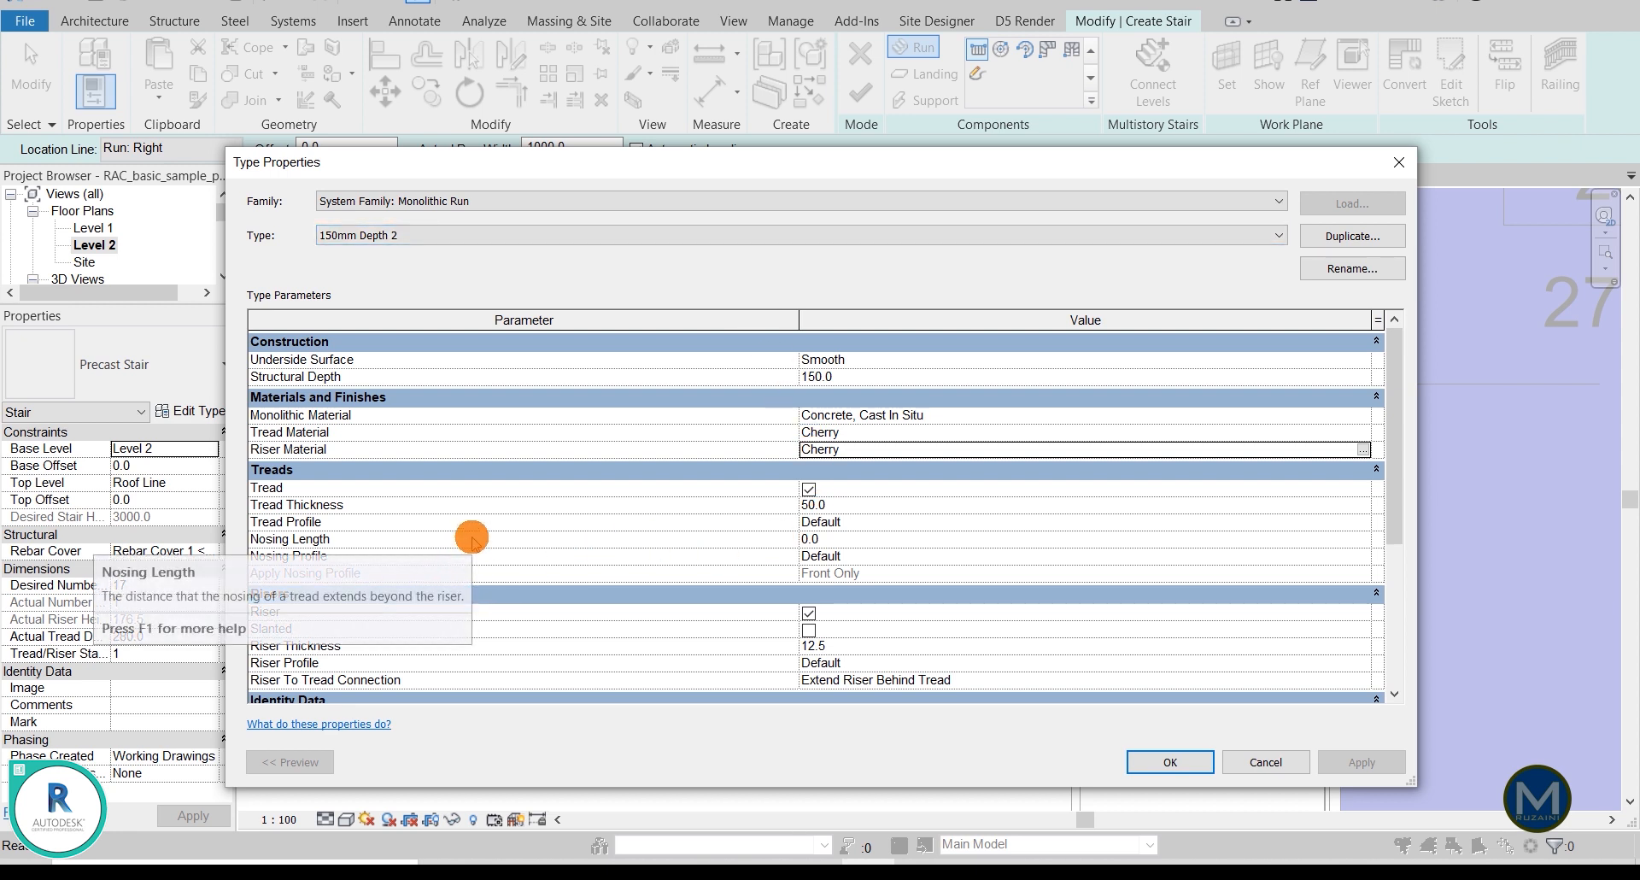
Step: Set the run's nosing profile to M_Dimension Lumber-Profile : 38x64 and apply it to Front, Left and Right
{"action": "scroll", "coordinate": [471, 539], "scroll_direction": "down", "scroll_amount": 1}
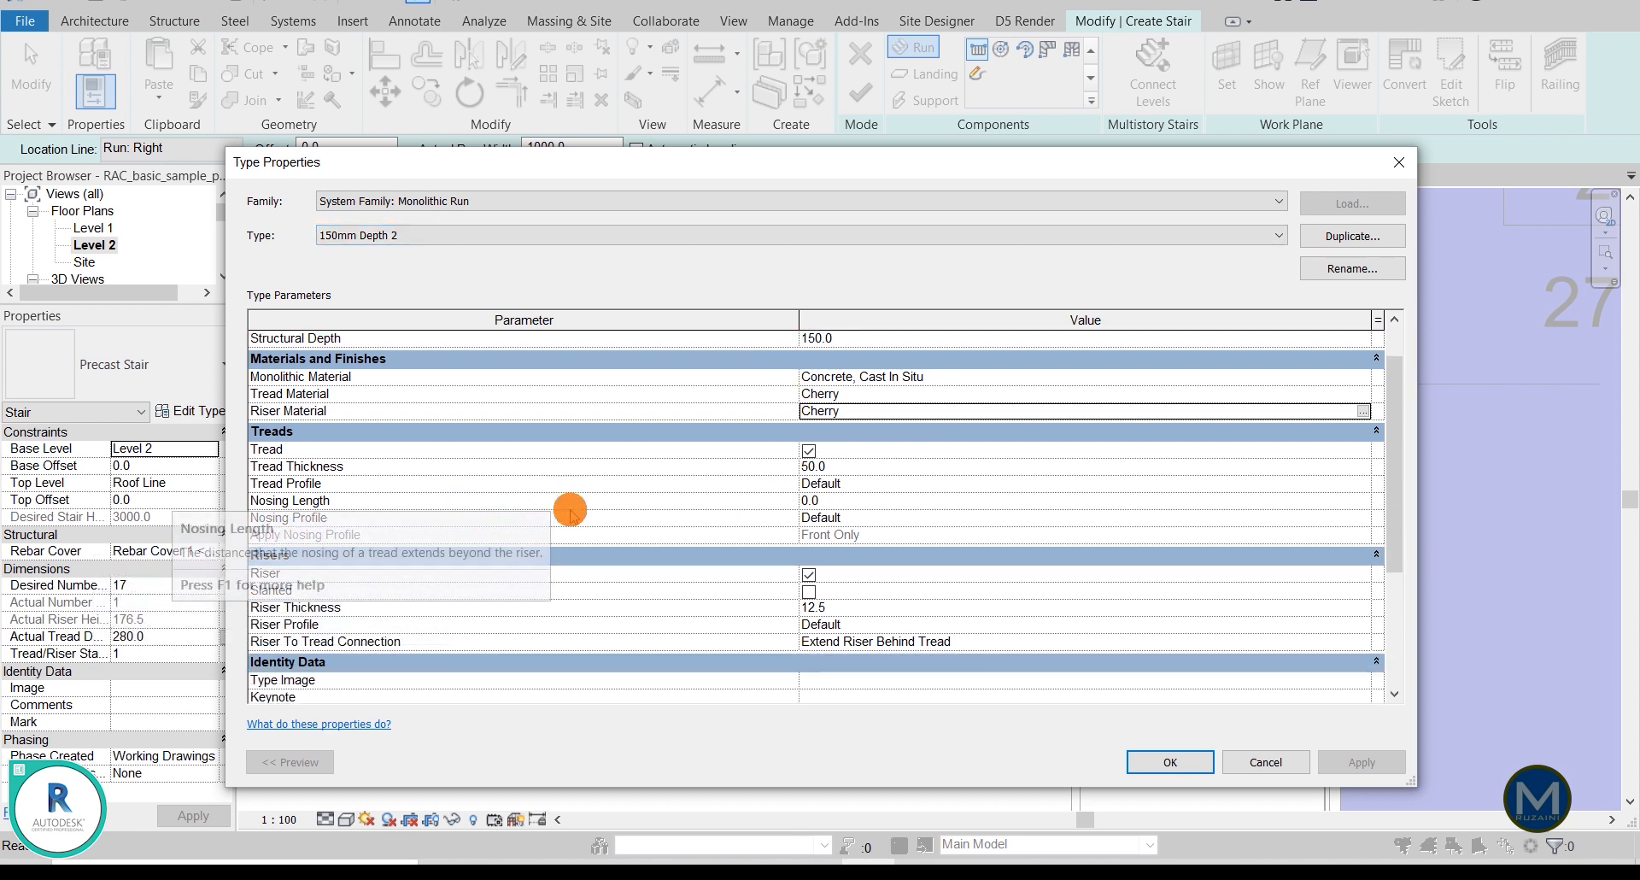
{"action": "left_click", "coordinate": [1367, 517]}
{"action": "left_click", "coordinate": [1361, 517]}
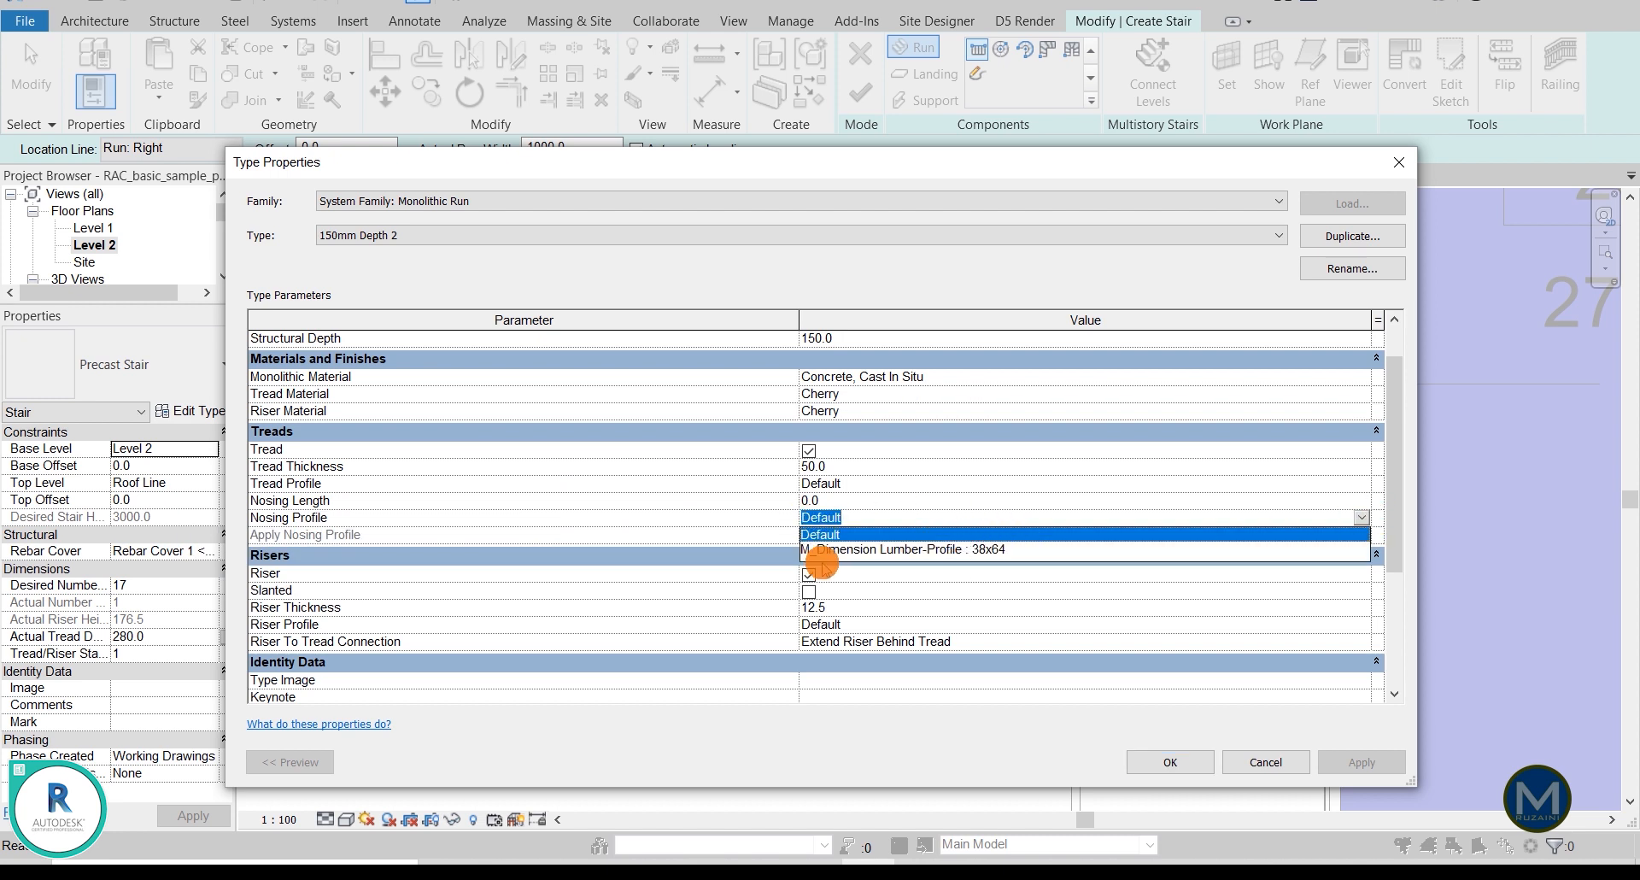
{"action": "left_click", "coordinate": [1043, 549]}
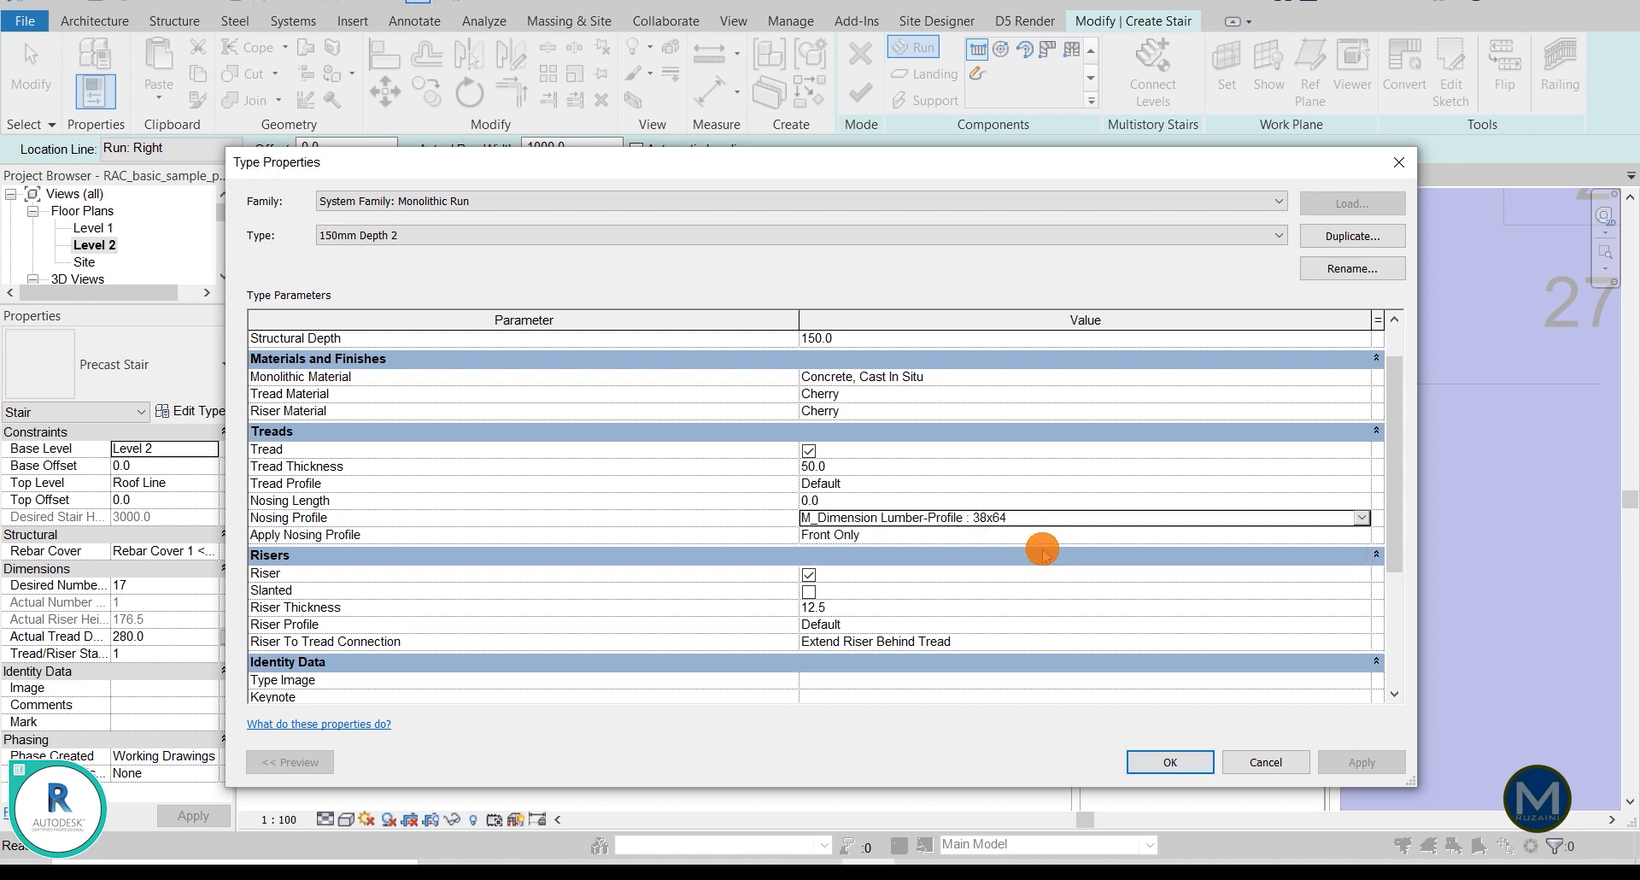
{"action": "left_click", "coordinate": [1361, 534]}
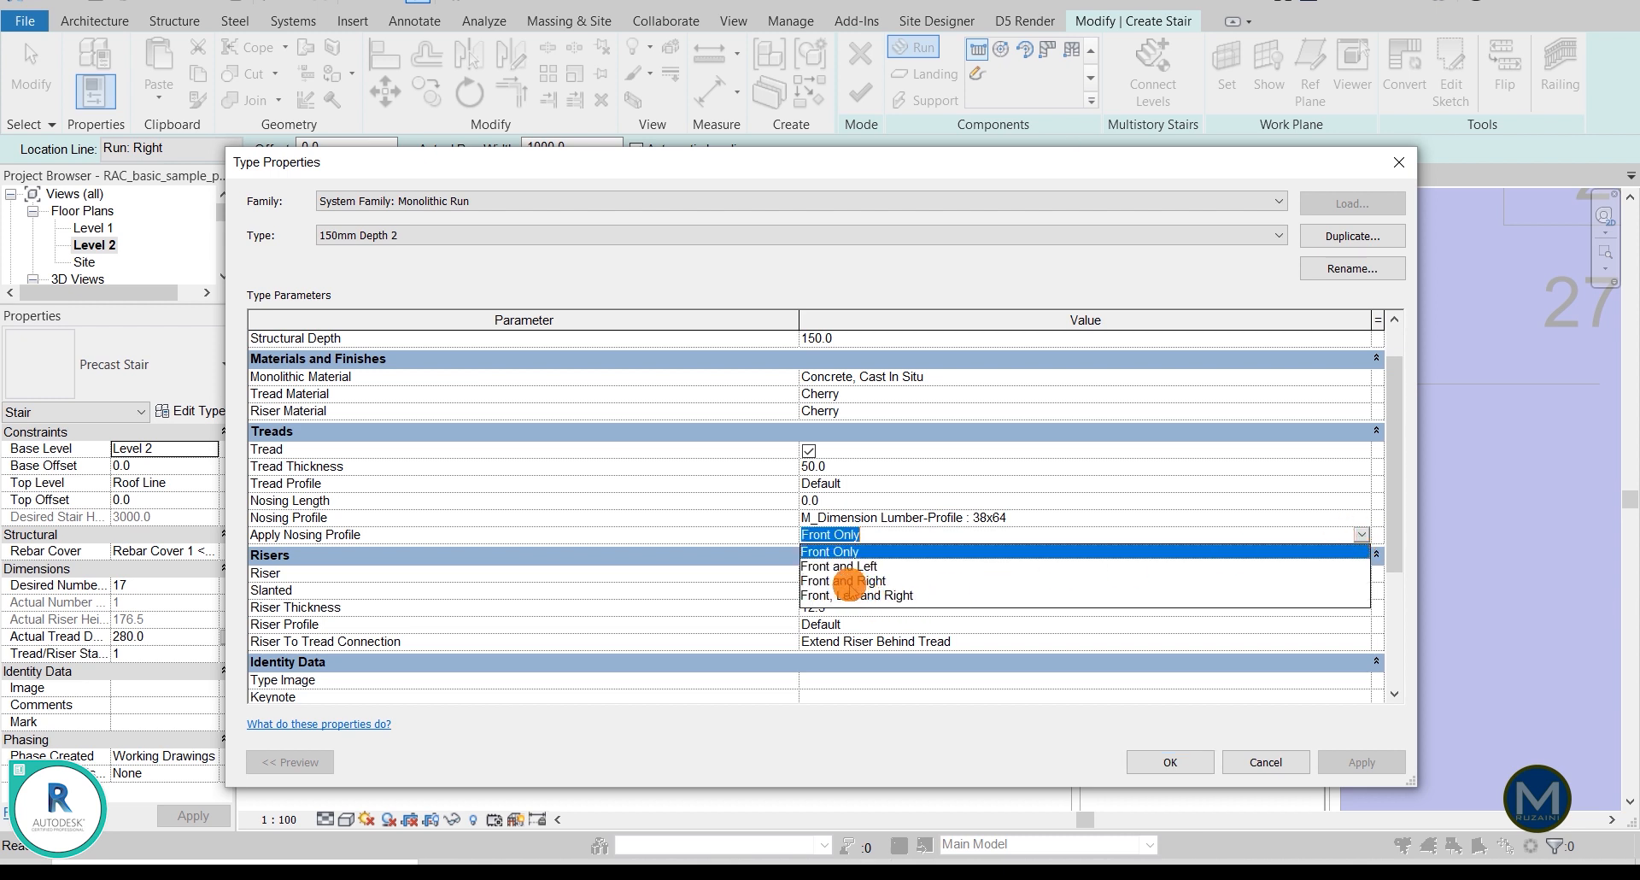
{"action": "left_click", "coordinate": [846, 595]}
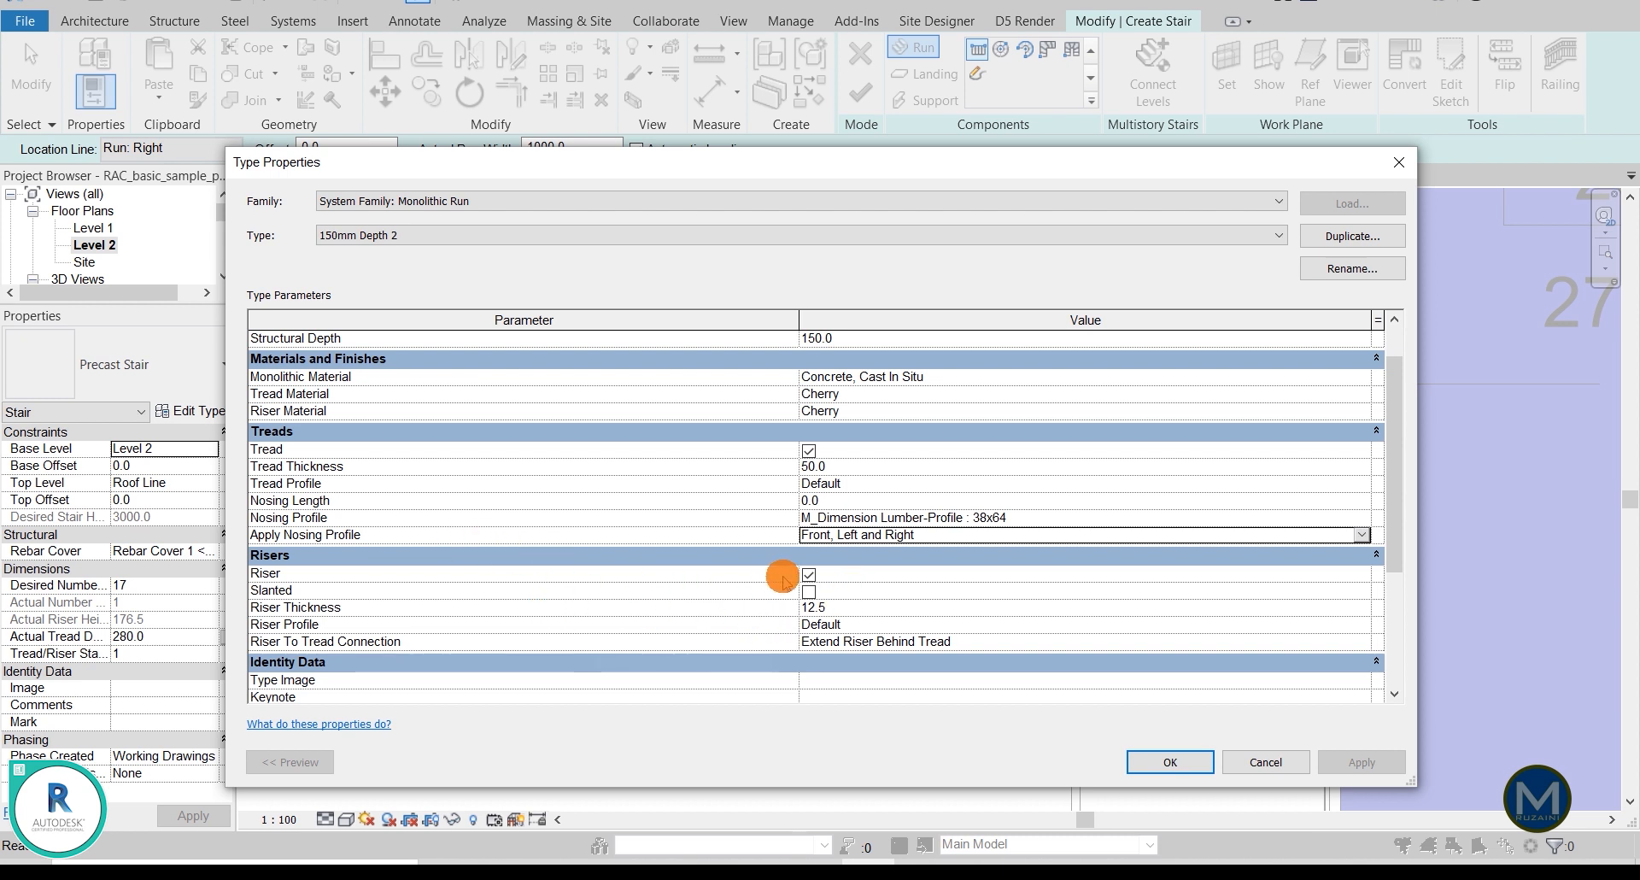
Step: Make the risers slanted and accept the 150mm Depth 2 run type settings
{"action": "left_click", "coordinate": [808, 592]}
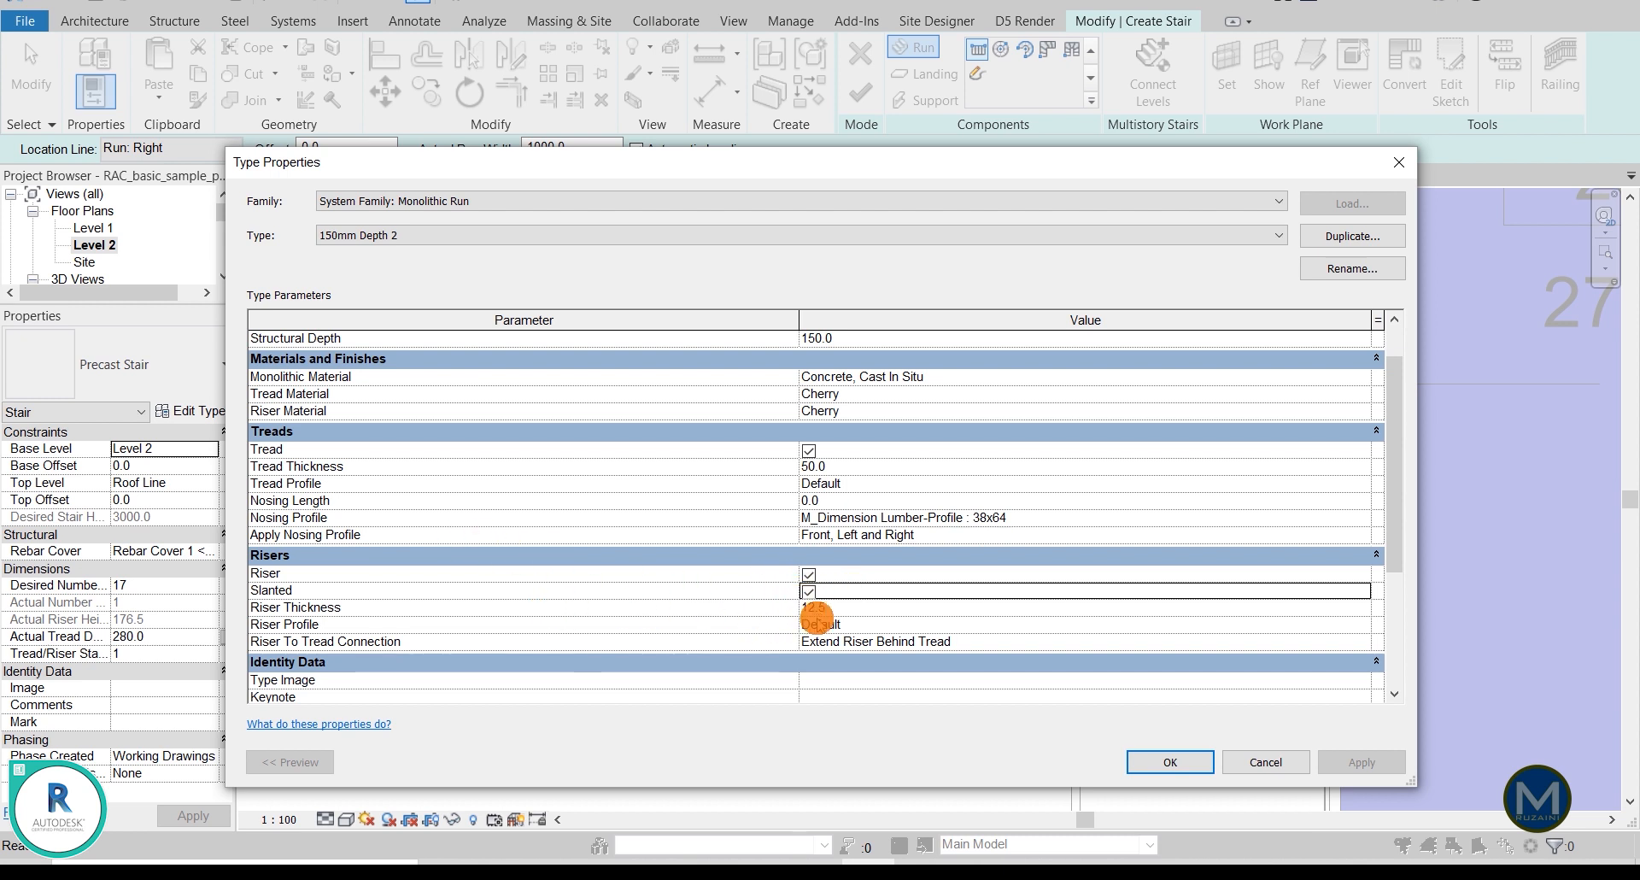
{"action": "scroll", "coordinate": [843, 608], "scroll_direction": "down", "scroll_amount": 2}
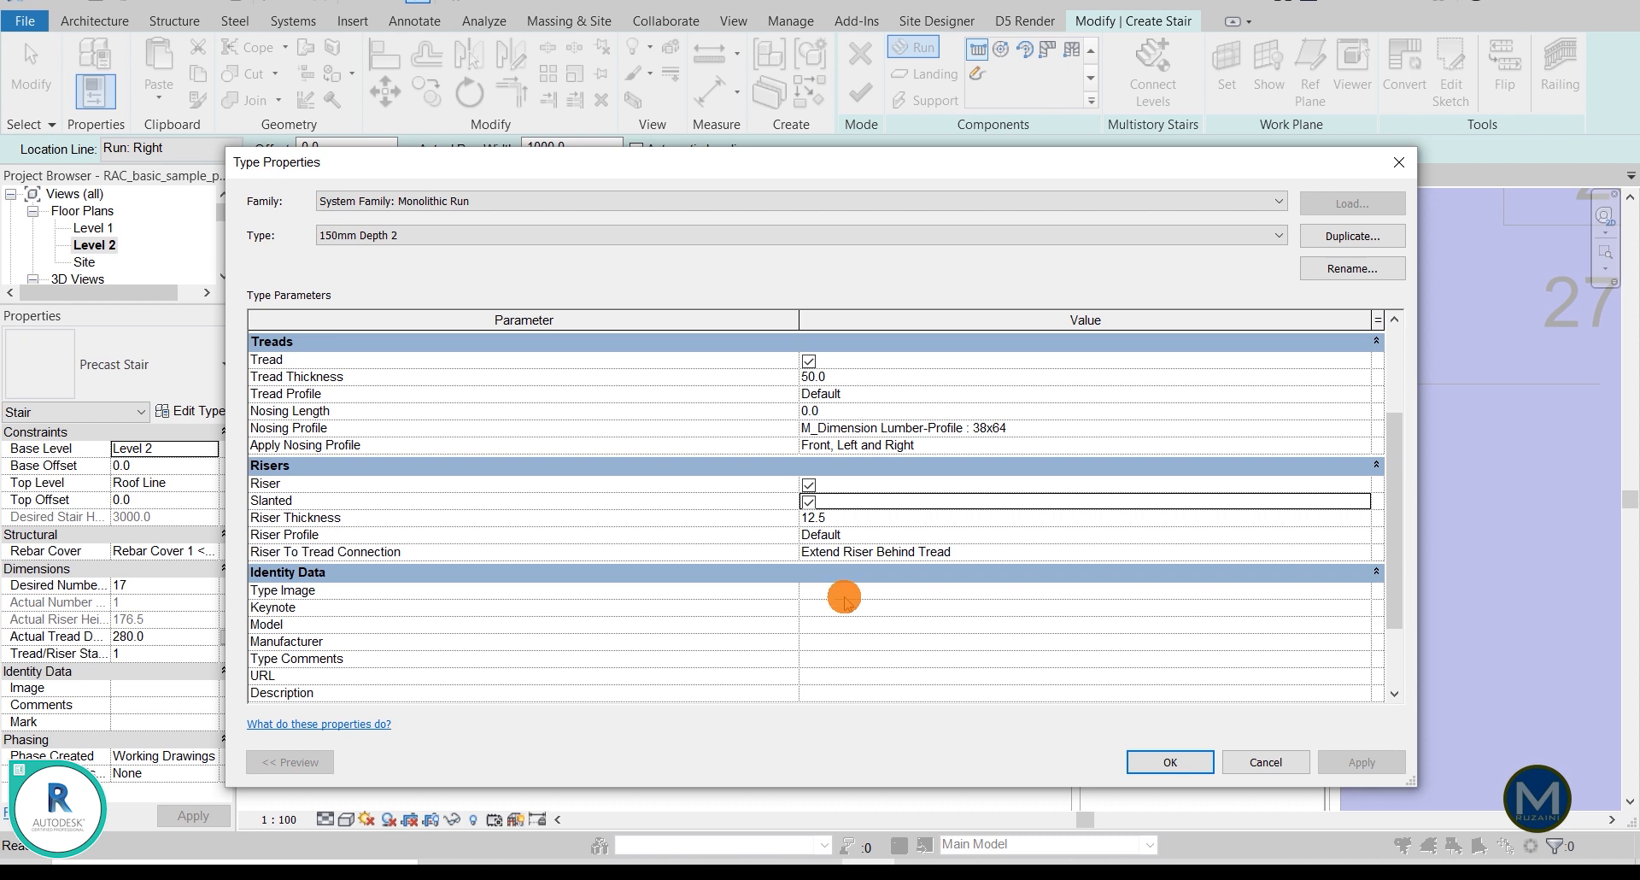
{"action": "left_click", "coordinate": [1152, 758]}
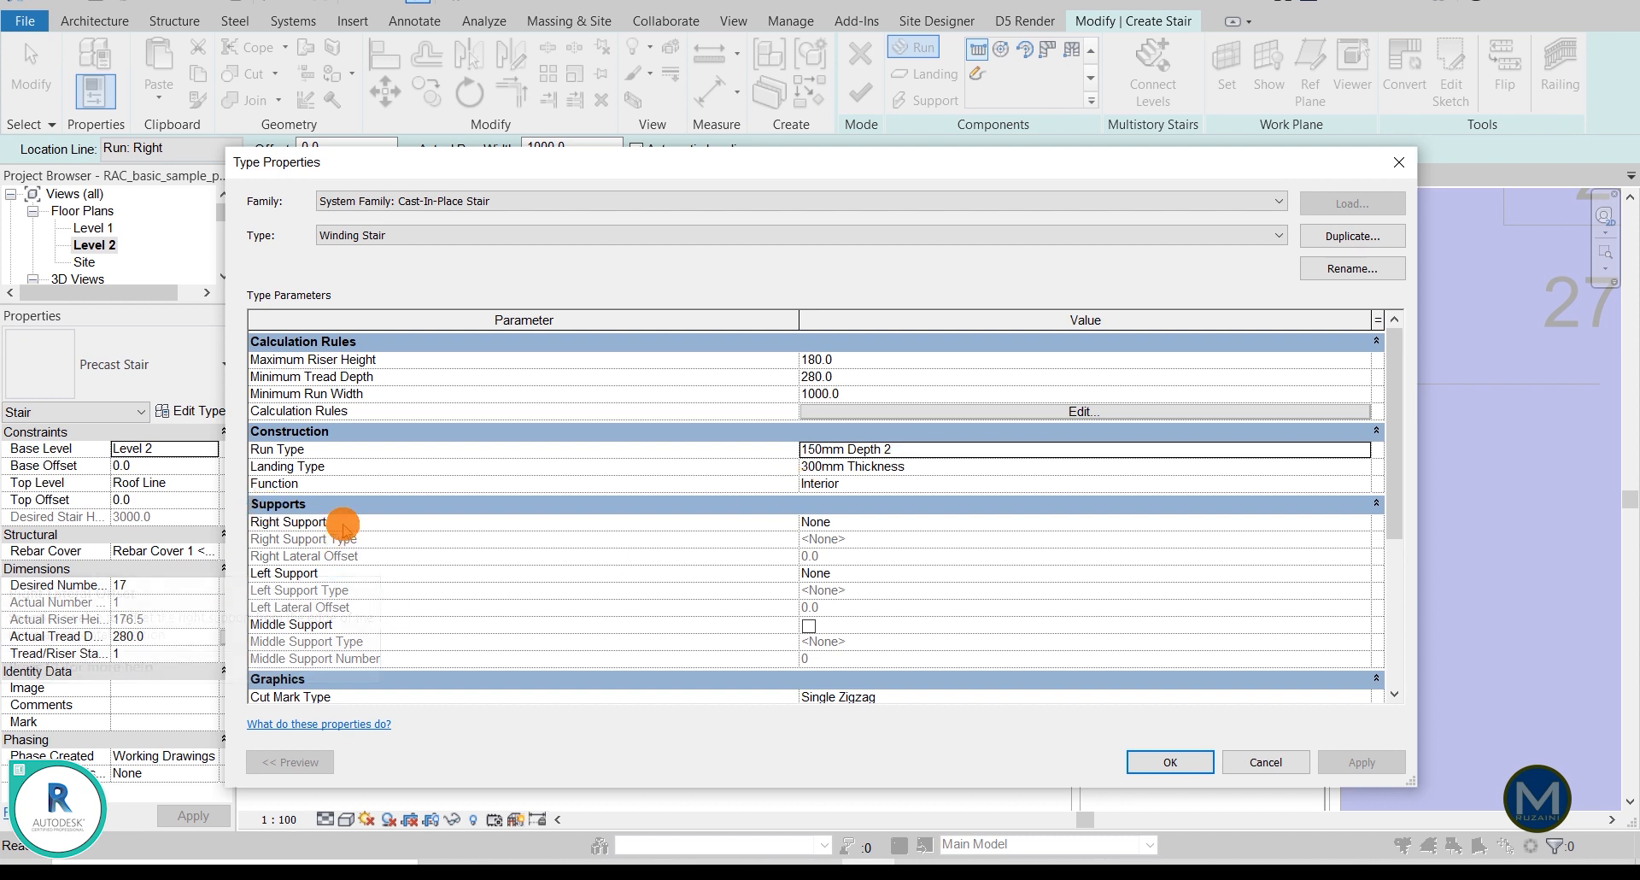
Step: Set the Winding Stair's right support to Carriage (Open) and duplicate its support type as Carriage - 50mm Width 2
{"action": "left_click", "coordinate": [1357, 522]}
{"action": "left_click", "coordinate": [1360, 521]}
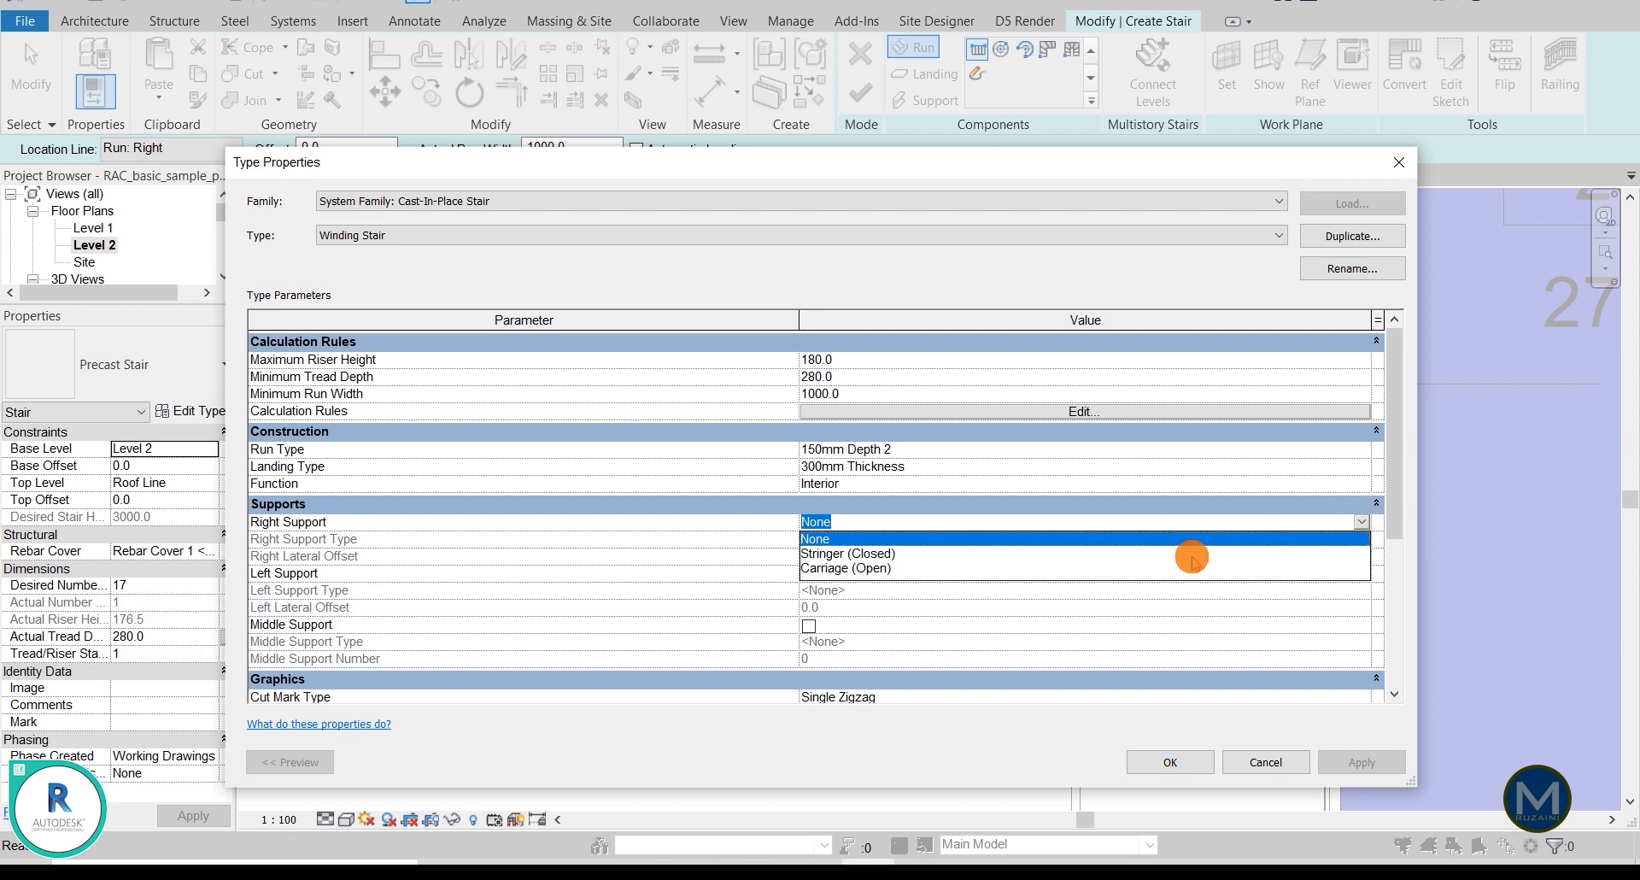
{"action": "left_click", "coordinate": [822, 568]}
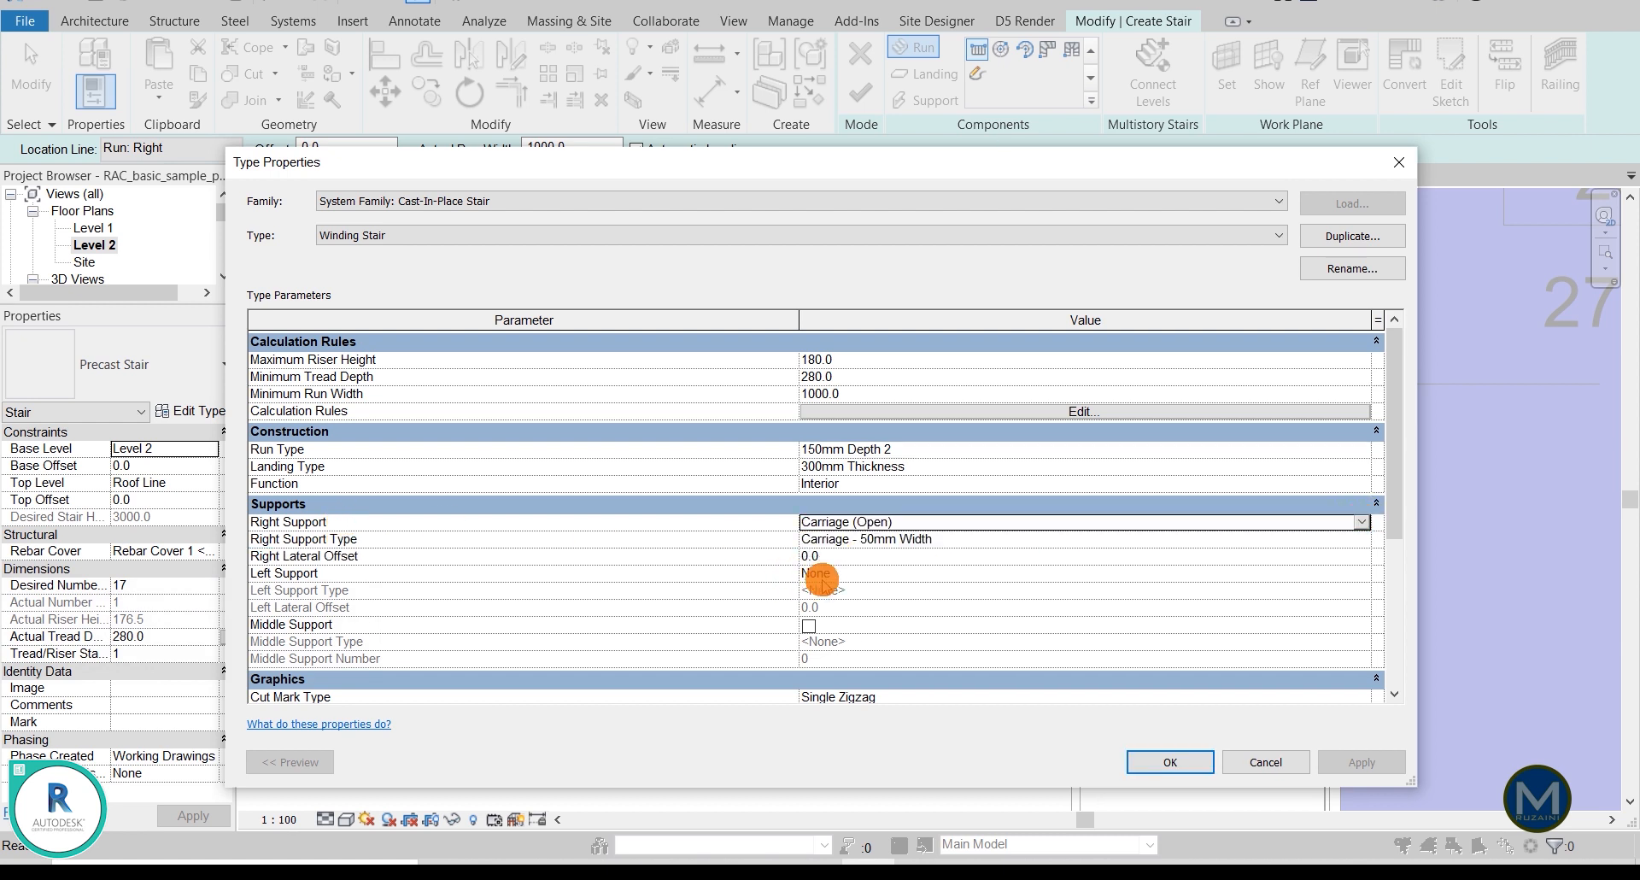
{"action": "left_click", "coordinate": [1019, 538]}
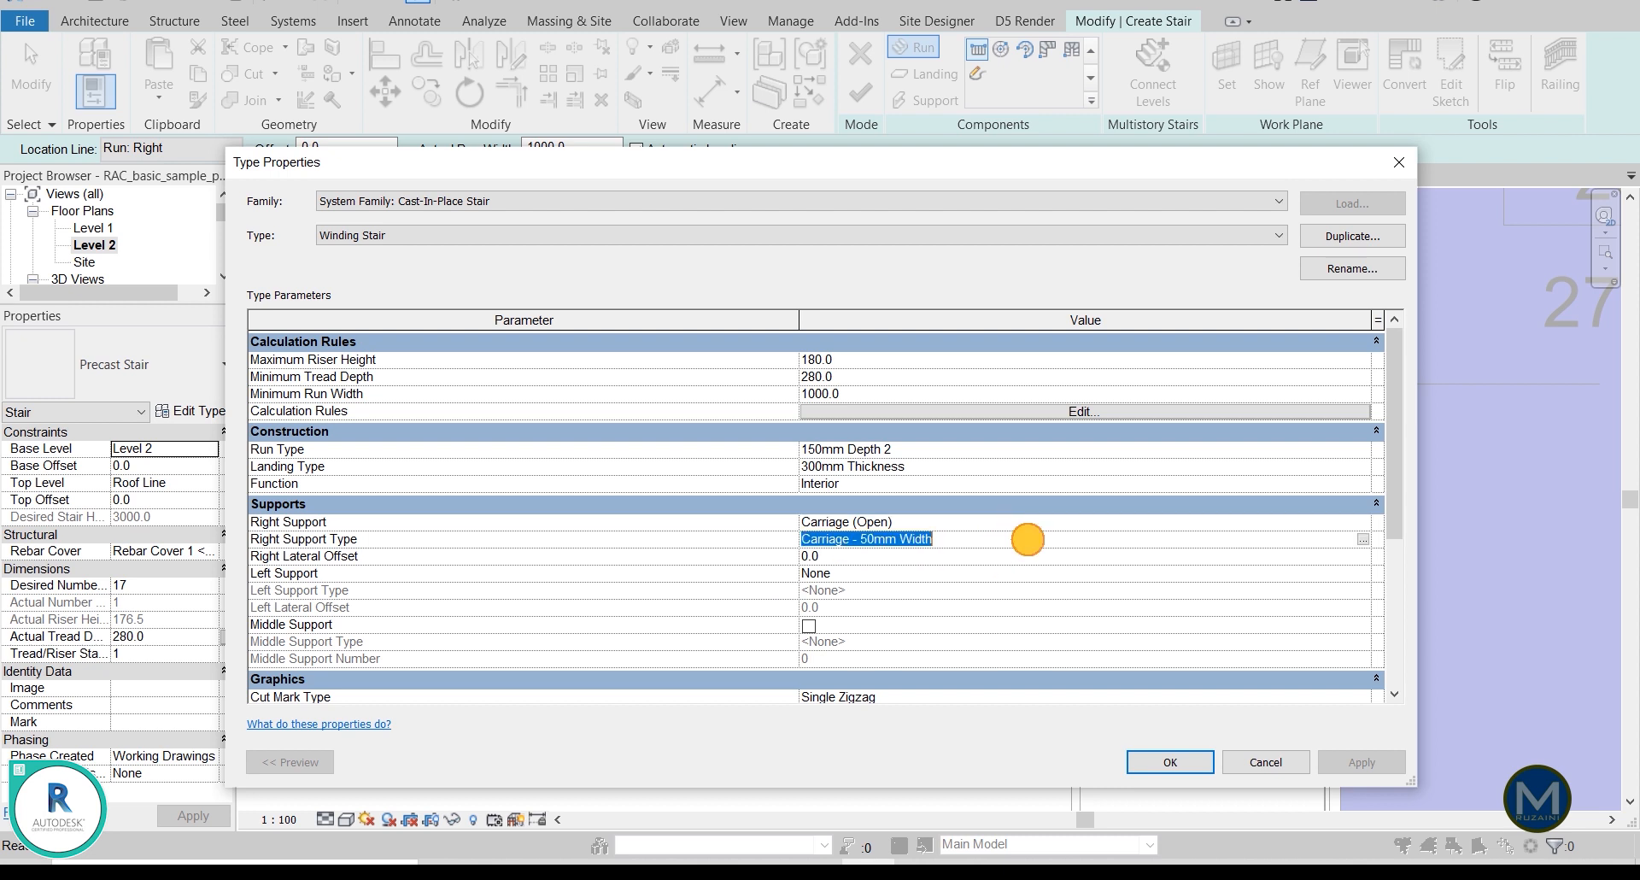
{"action": "left_click", "coordinate": [1359, 544]}
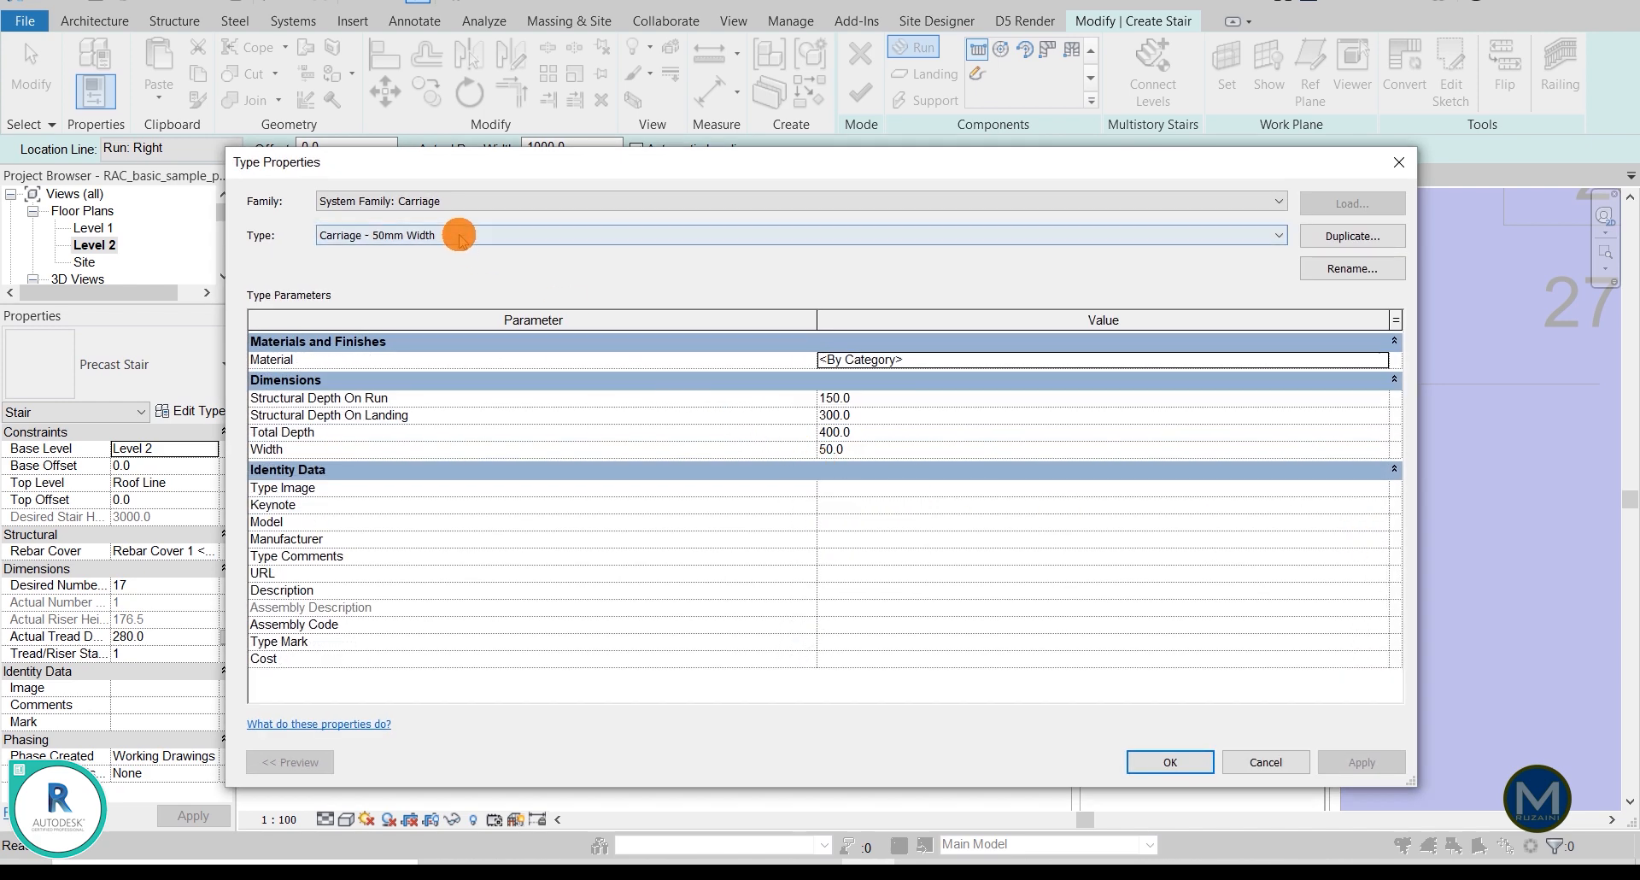
{"action": "left_click", "coordinate": [1384, 236]}
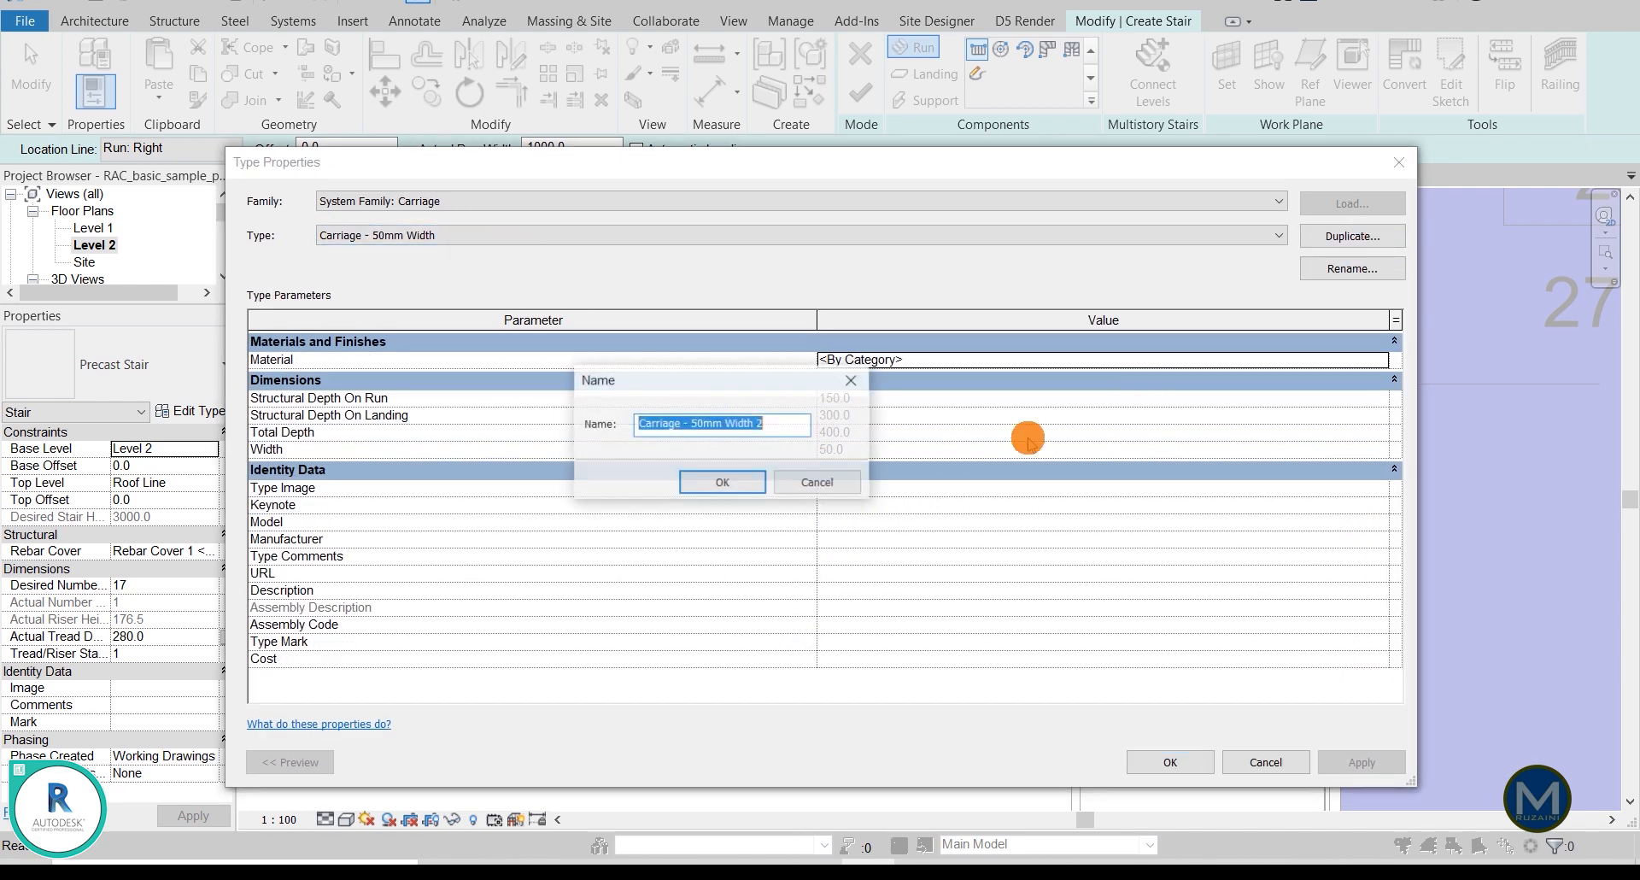
{"action": "left_click", "coordinate": [720, 482]}
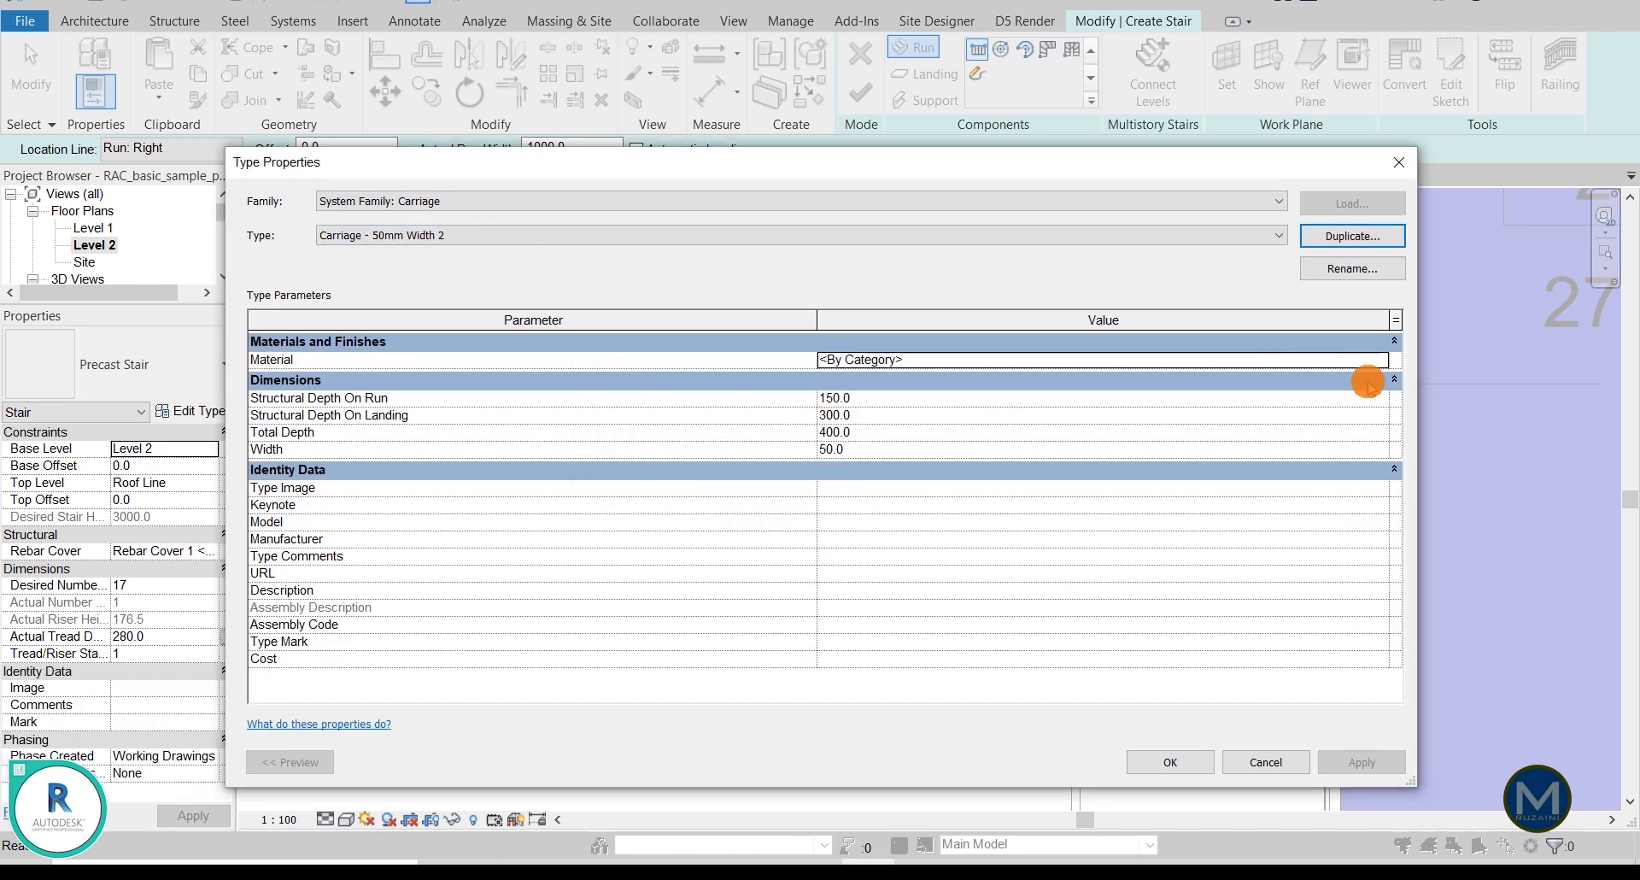
Step: Search the materials for maho, add the library's second Mahogany to the project, and assign it to the Carriage - 50mm Width 2 type
{"action": "left_click", "coordinate": [1393, 359]}
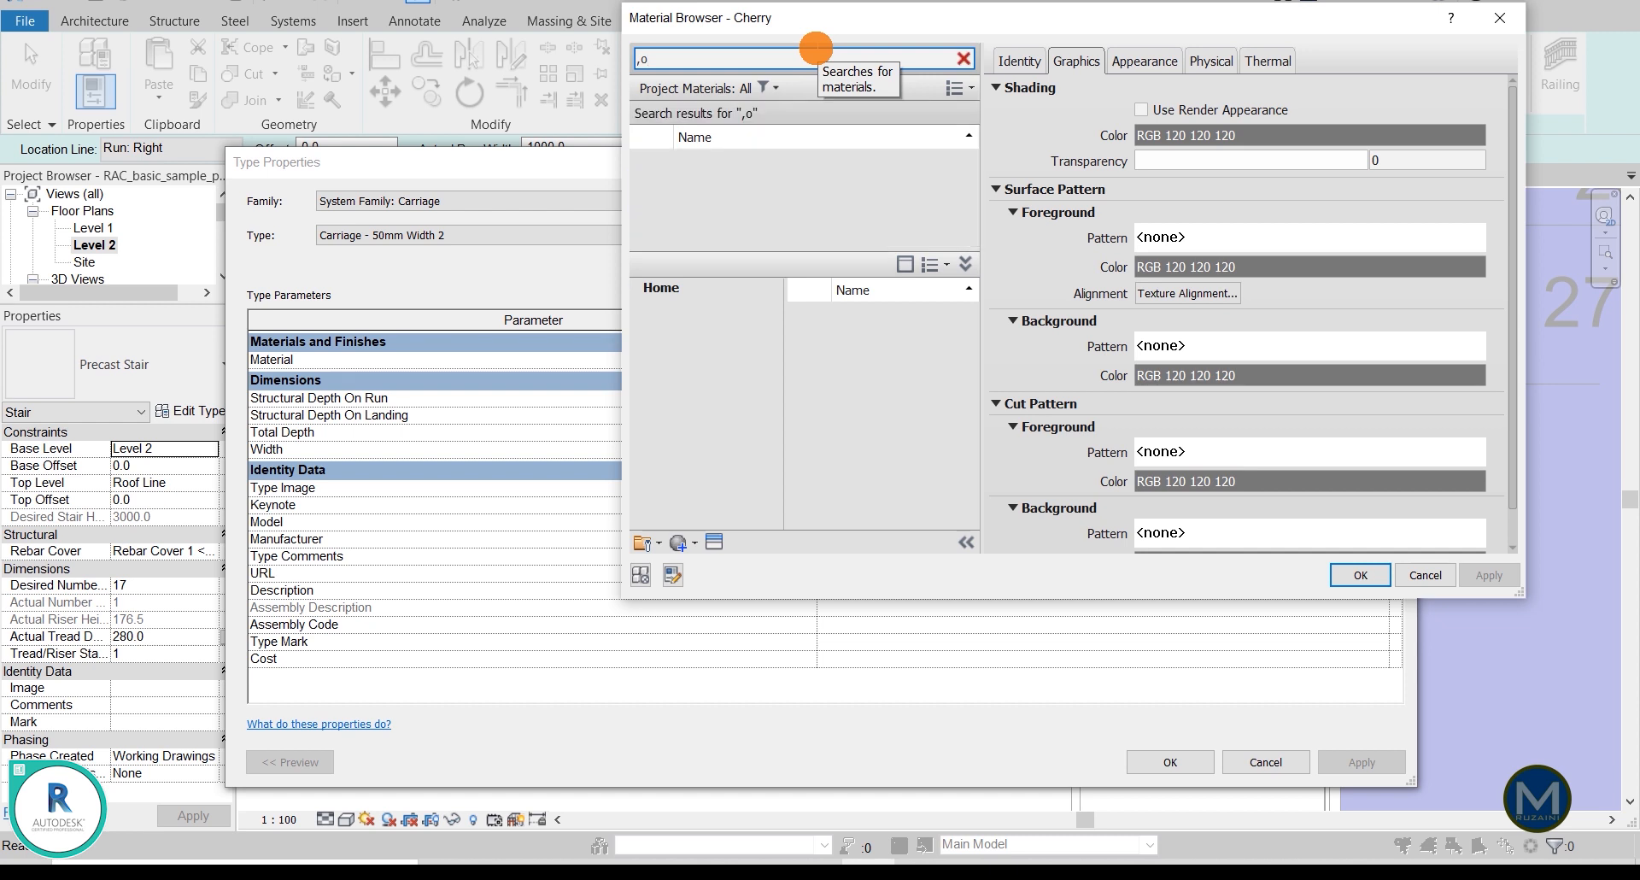
{"action": "key", "text": "BackSpace"}
{"action": "key", "text": "BackSpace"}
{"action": "type", "text": ",ph"}
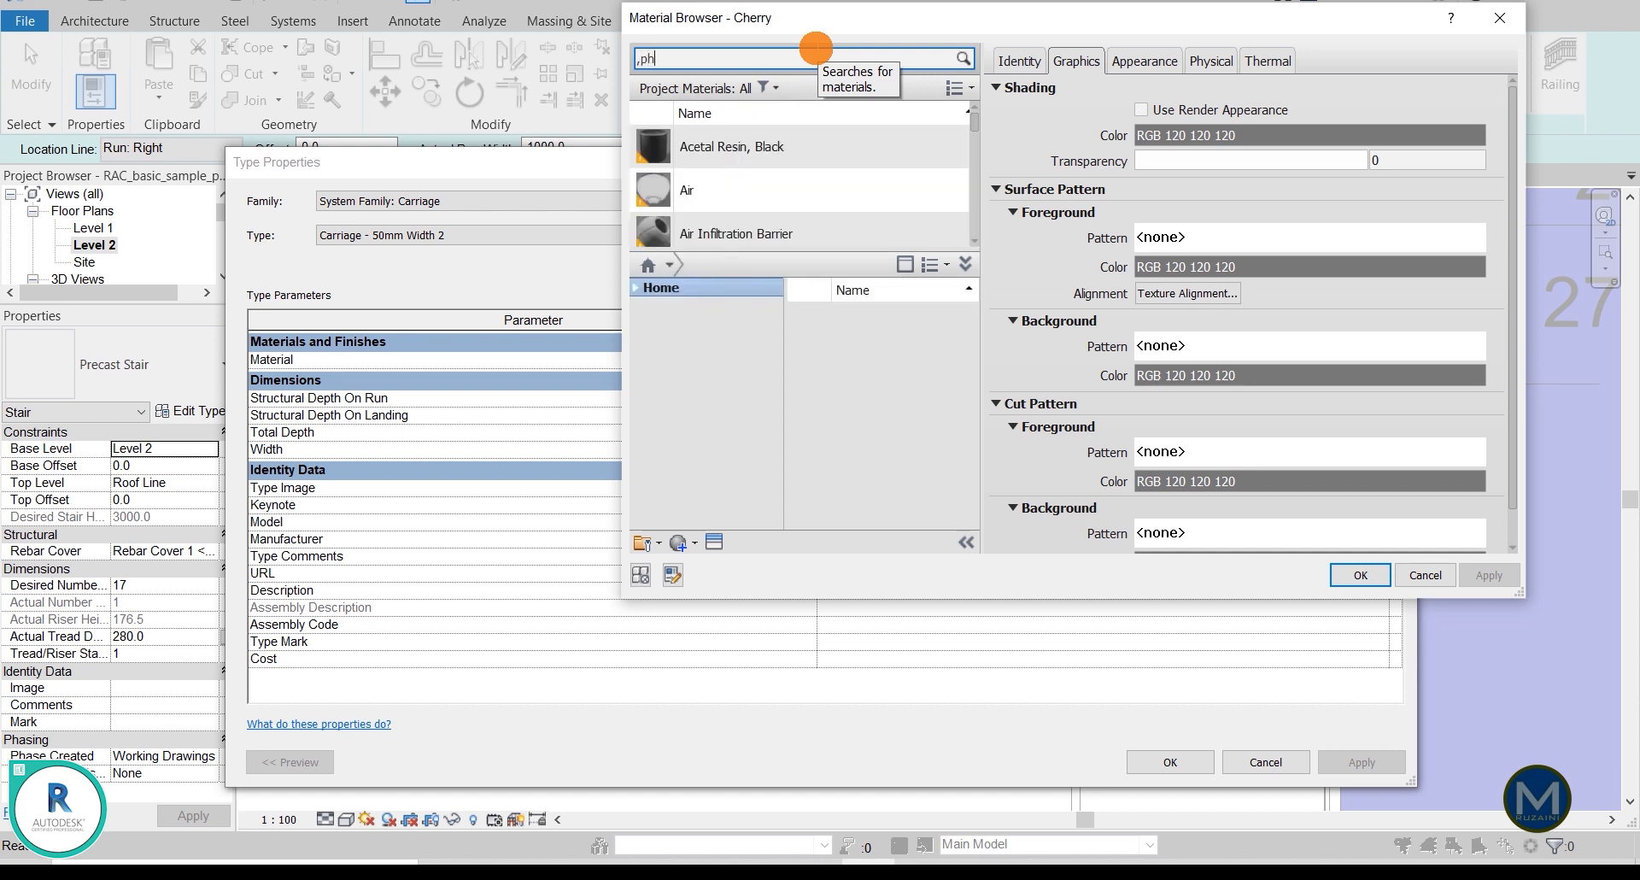
{"action": "type", "text": "a"}
{"action": "key", "text": "BackSpace"}
{"action": "key", "text": "BackSpace"}
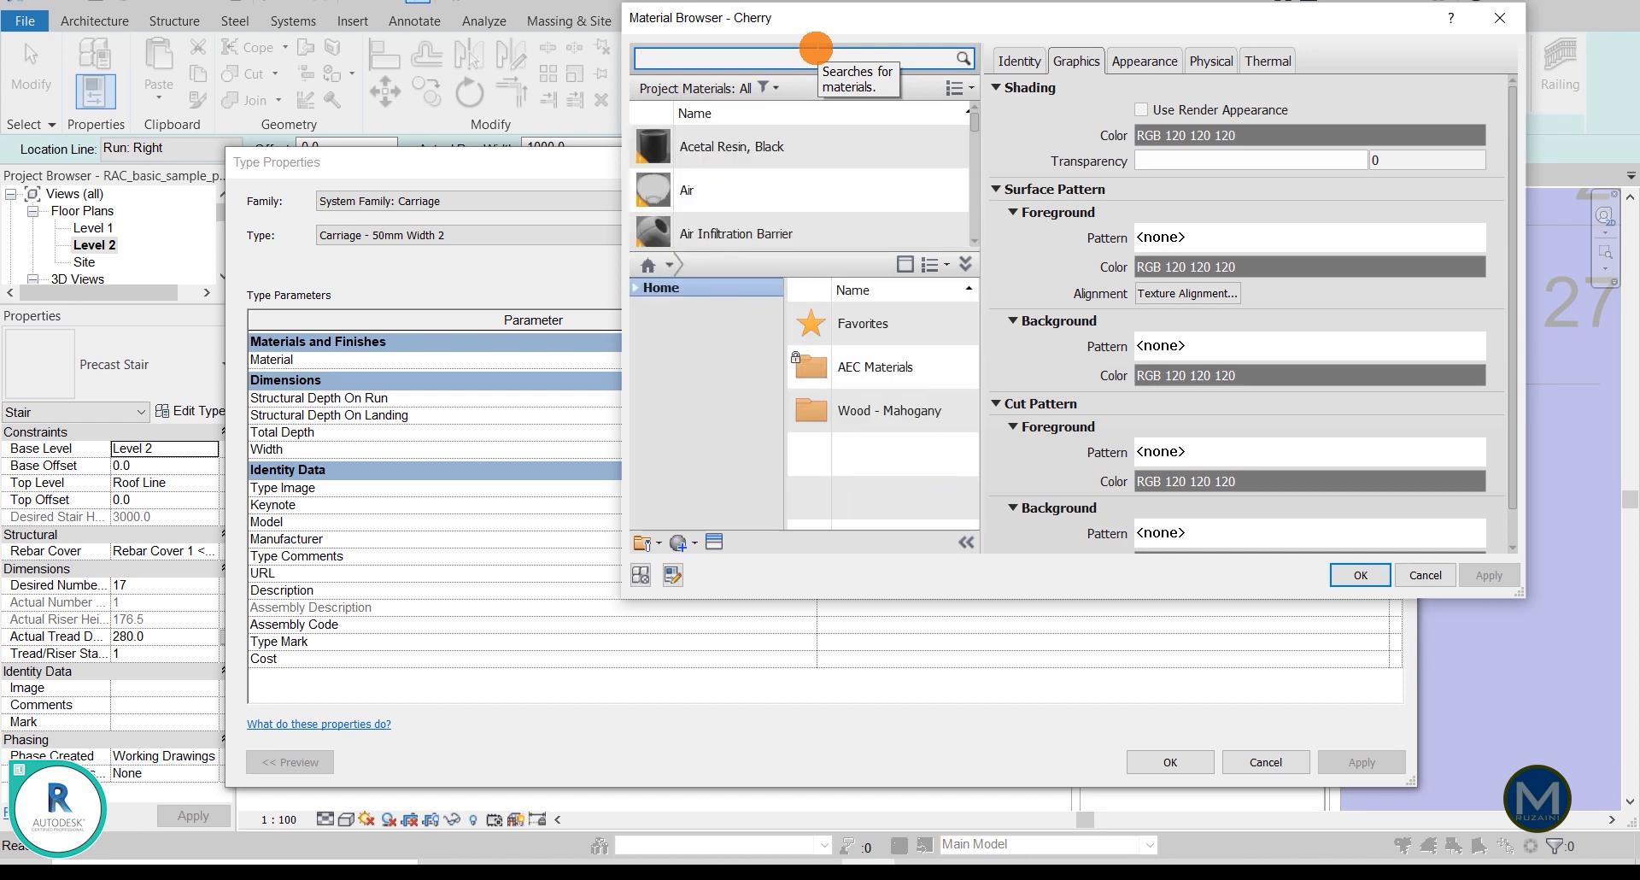
{"action": "type", "text": "moha"}
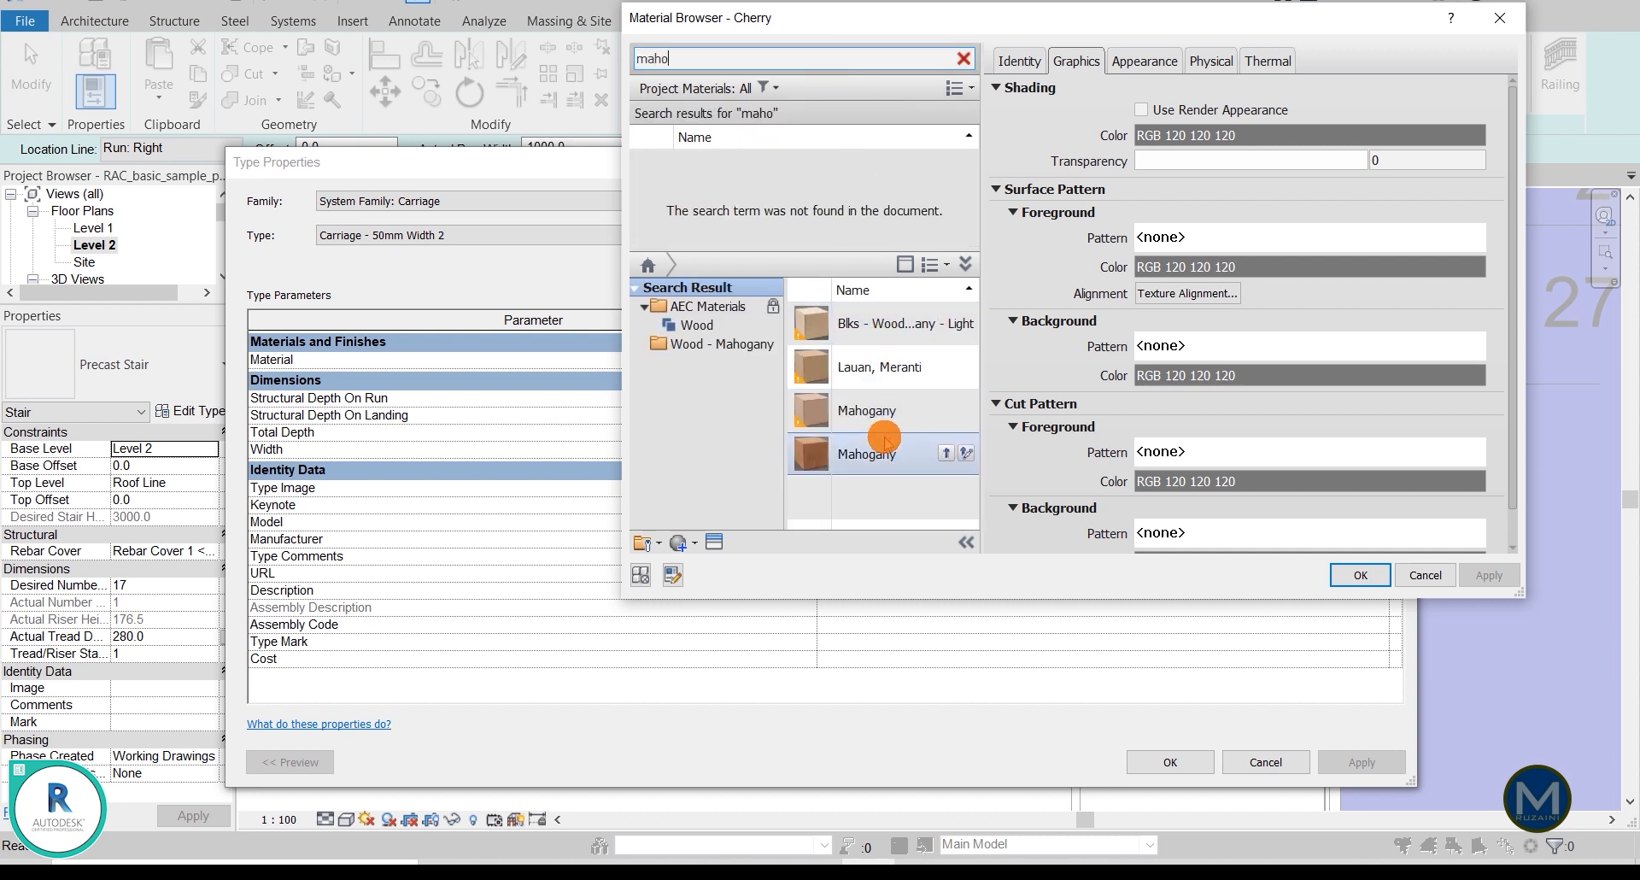
{"action": "left_click", "coordinate": [946, 452]}
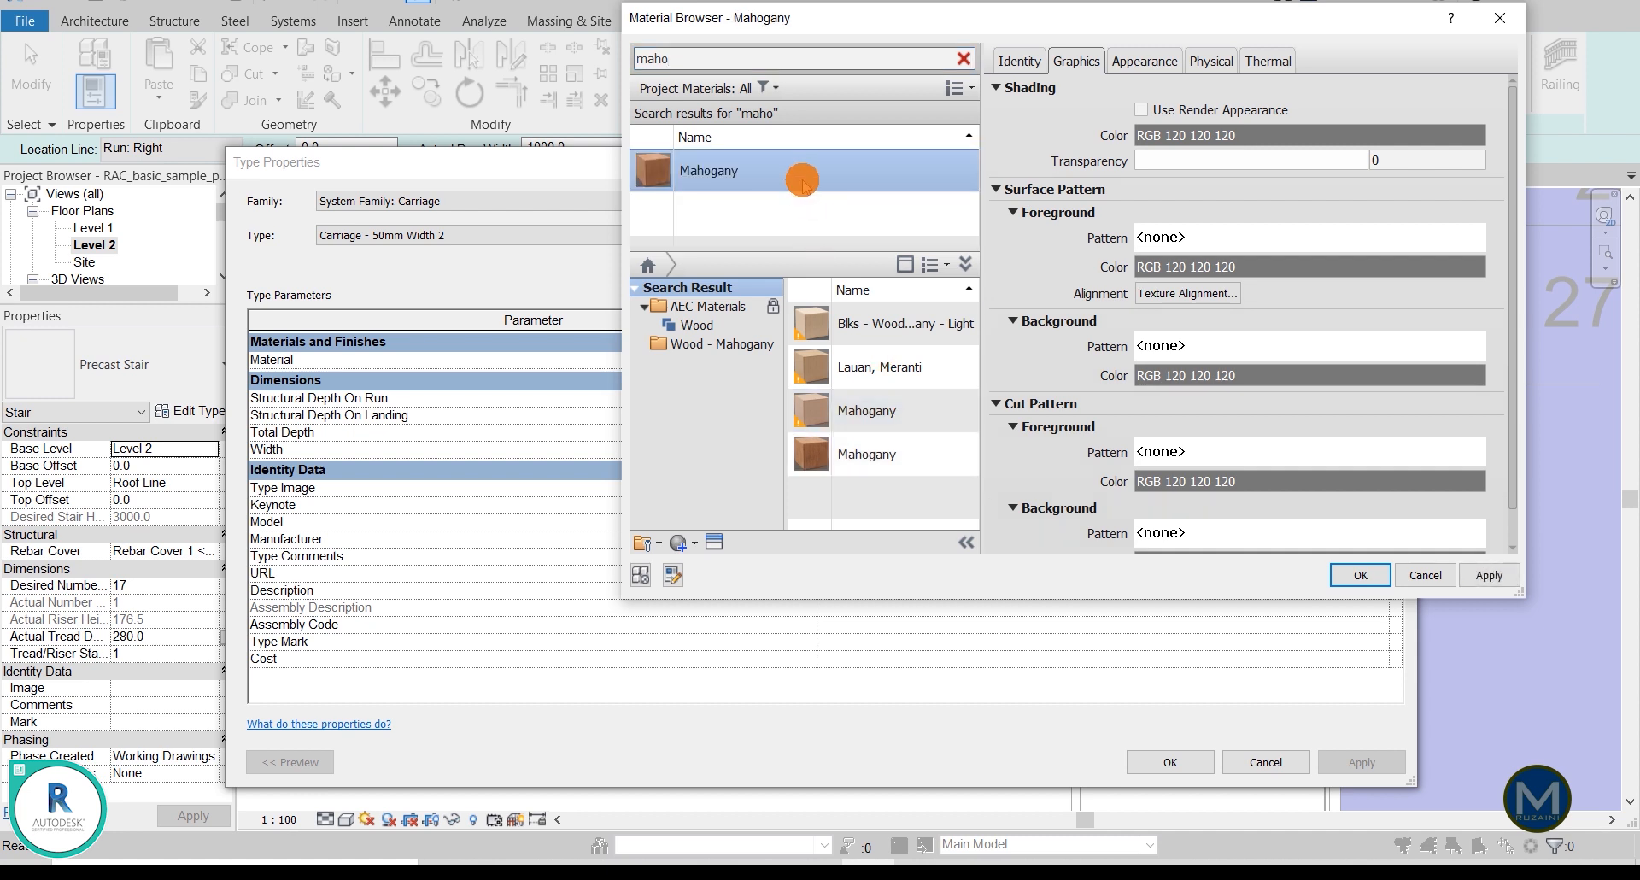
{"action": "double_click", "coordinate": [799, 176]}
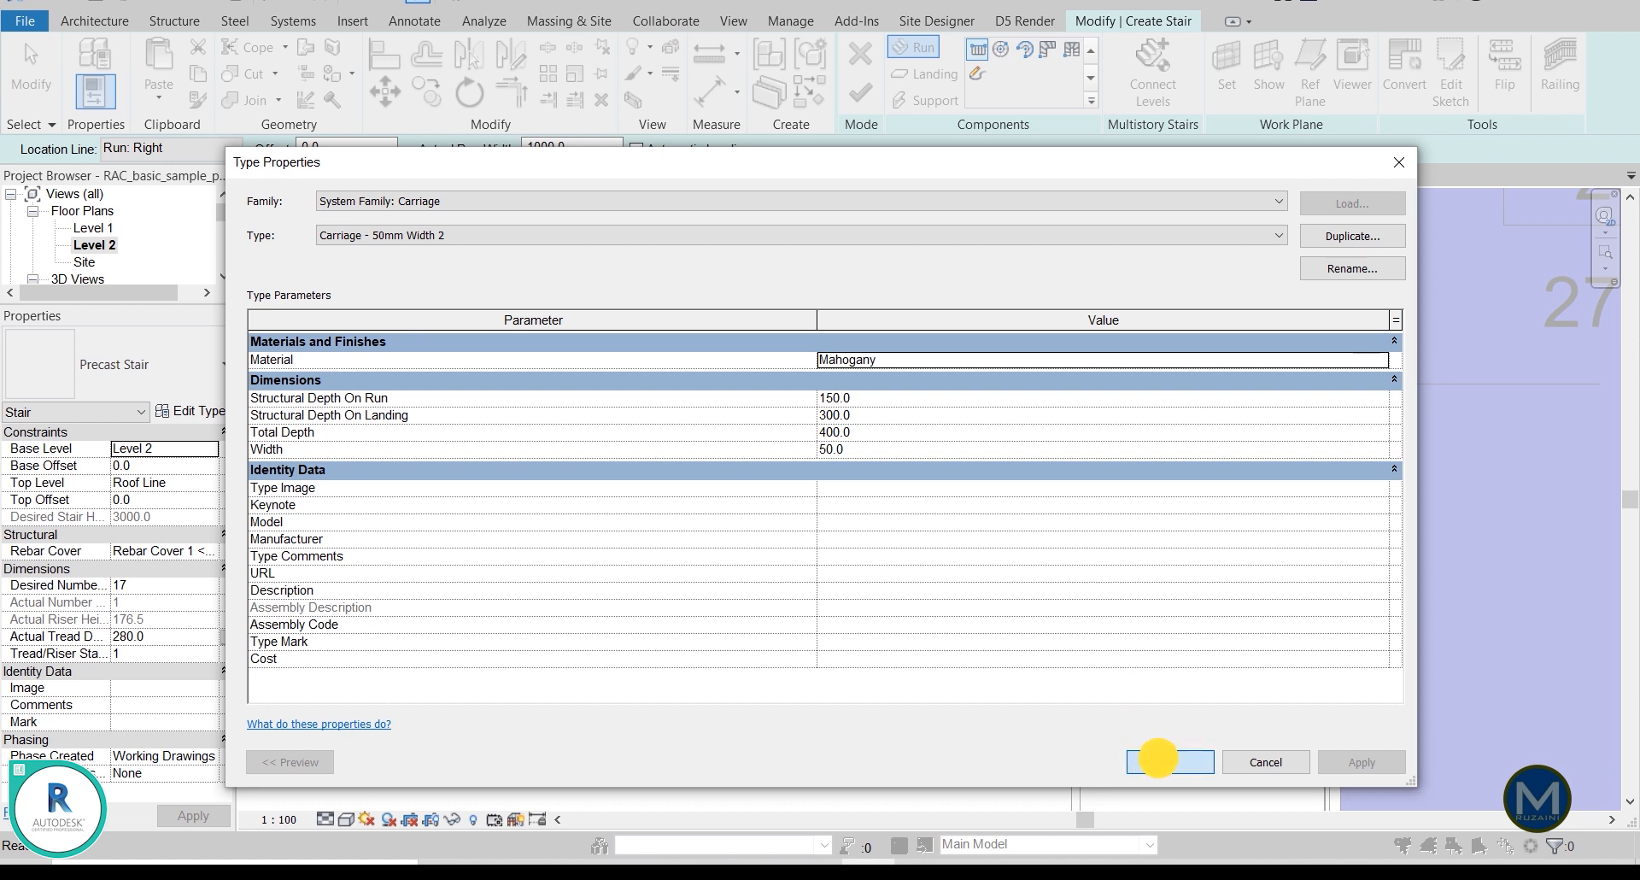
{"action": "left_click", "coordinate": [1162, 762]}
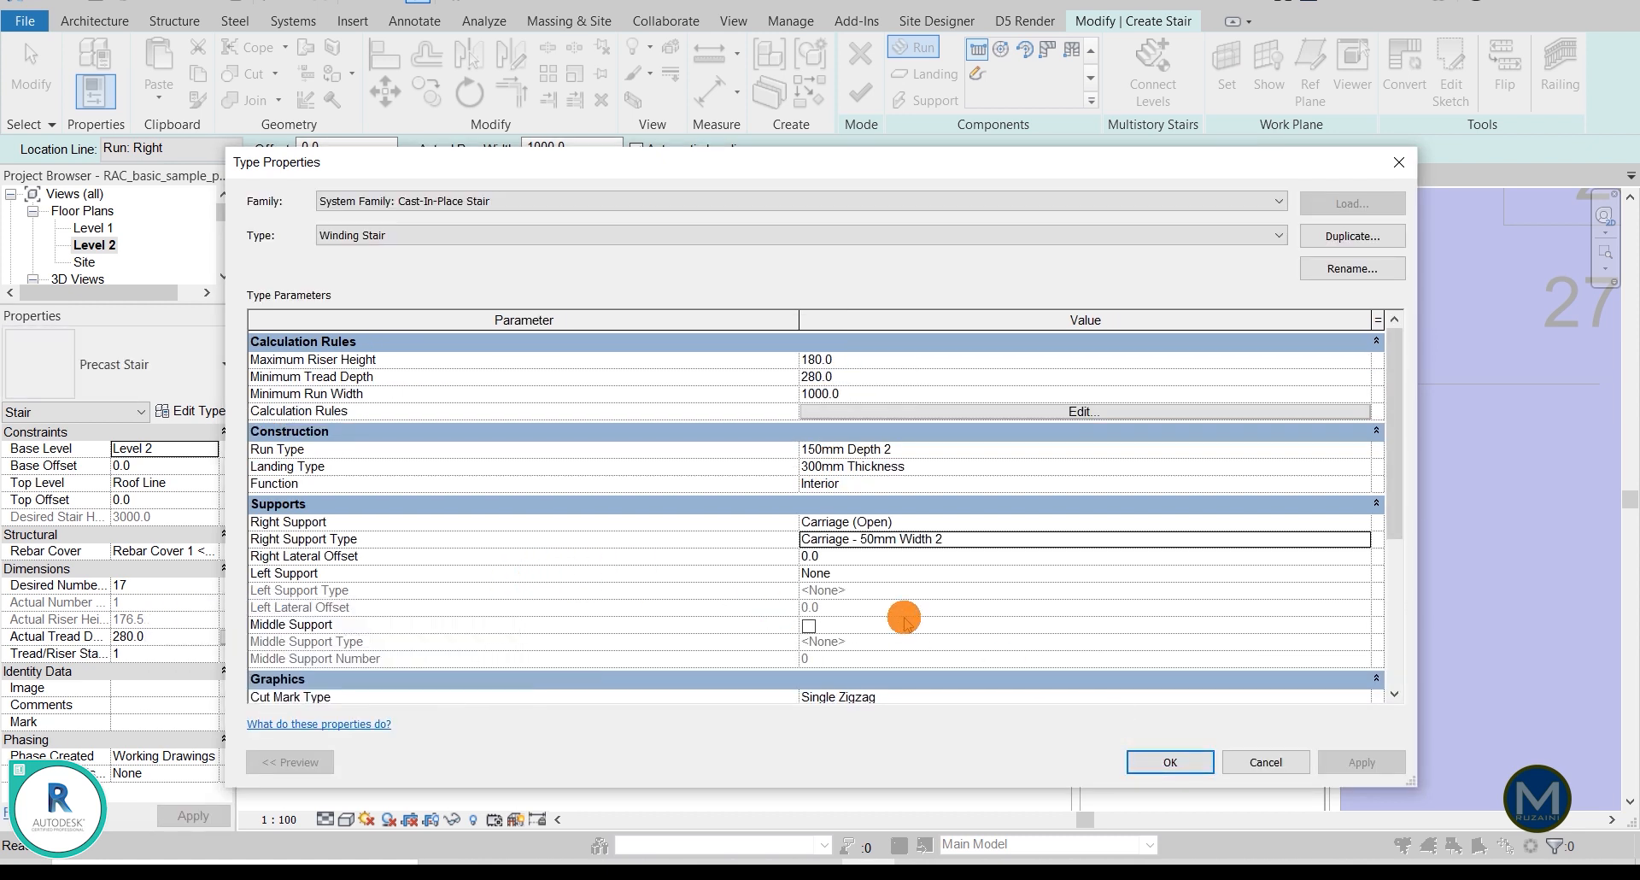
Step: Set the left support to Carriage (Open) with type Carriage - 50mm Width 2 and accept the Winding Stair type settings
{"action": "left_click", "coordinate": [1363, 573]}
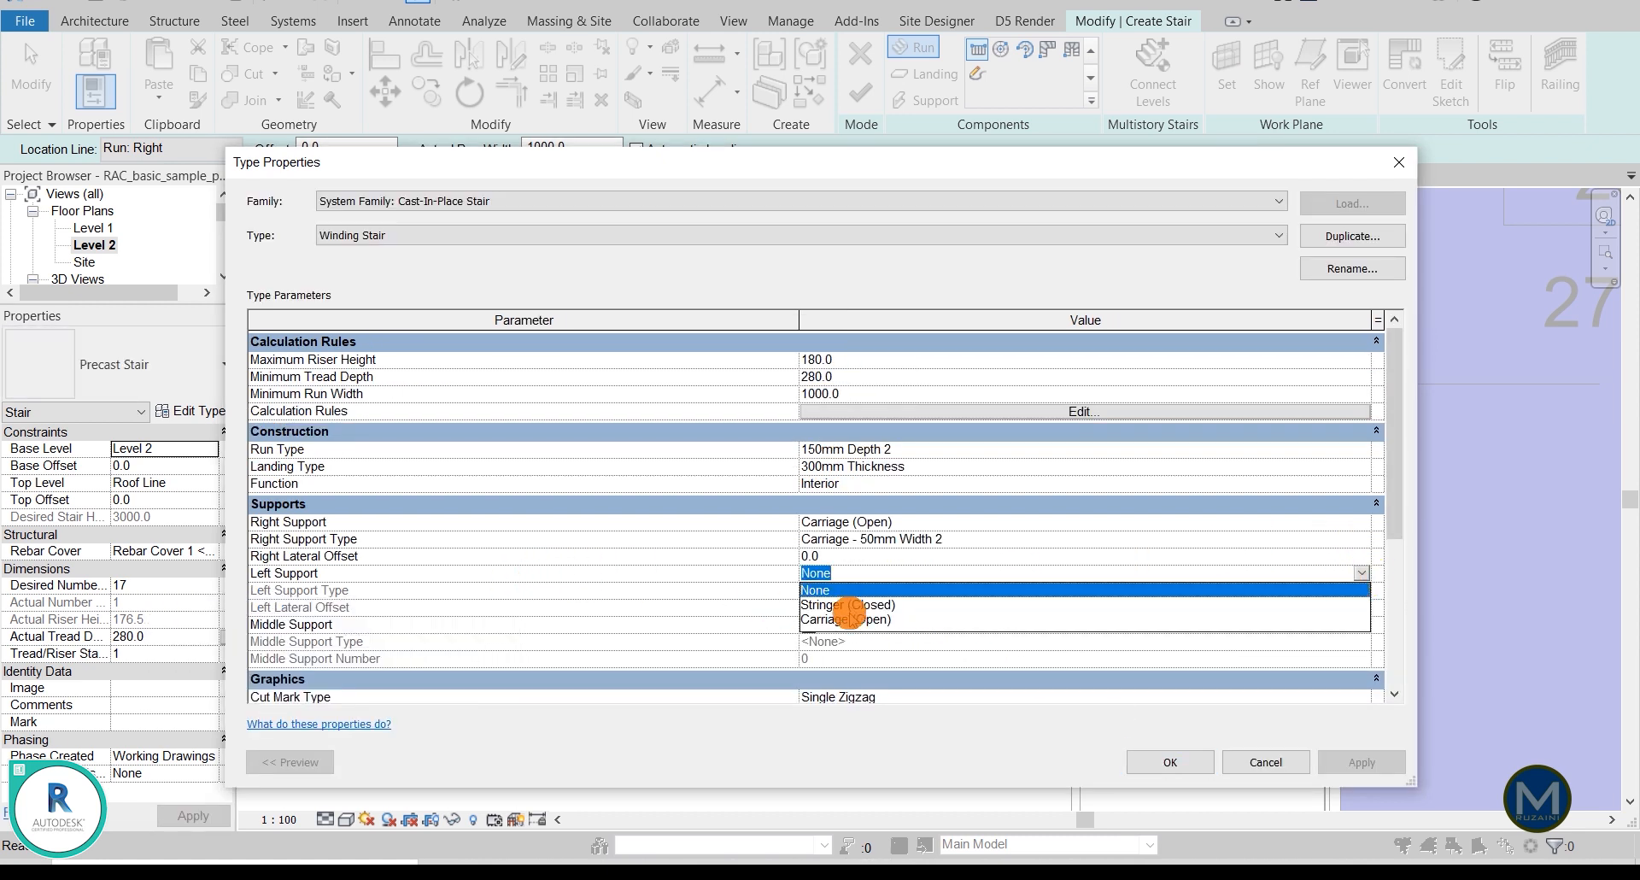
{"action": "left_click", "coordinate": [851, 617]}
{"action": "left_click", "coordinate": [967, 593]}
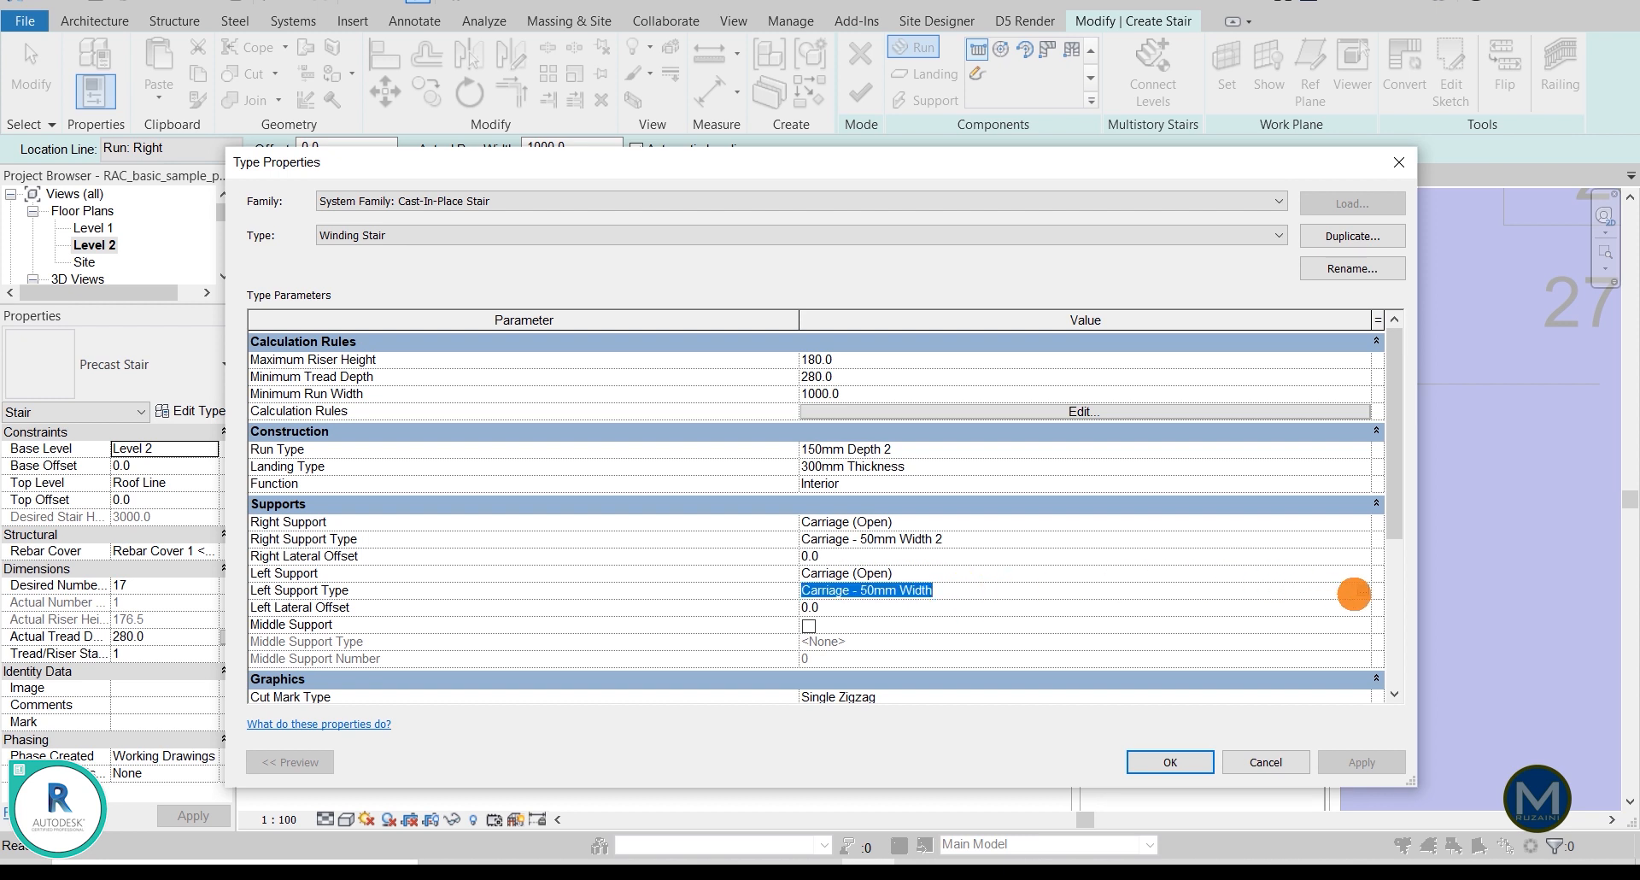
{"action": "left_click", "coordinate": [1362, 590]}
{"action": "left_click", "coordinate": [615, 237]}
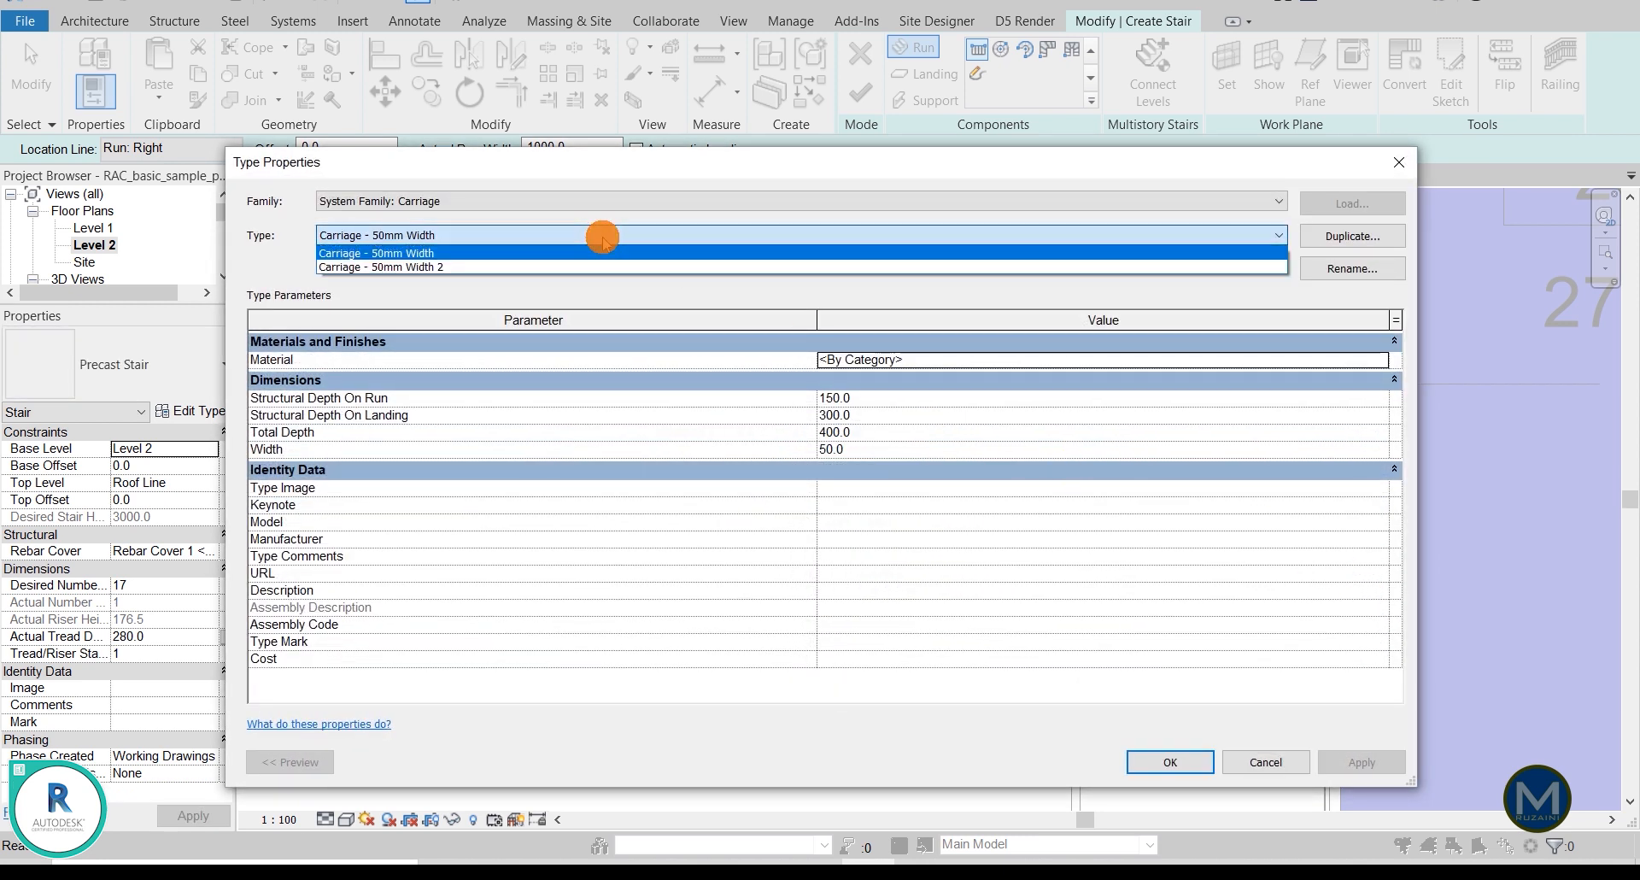
{"action": "left_click", "coordinate": [539, 258]}
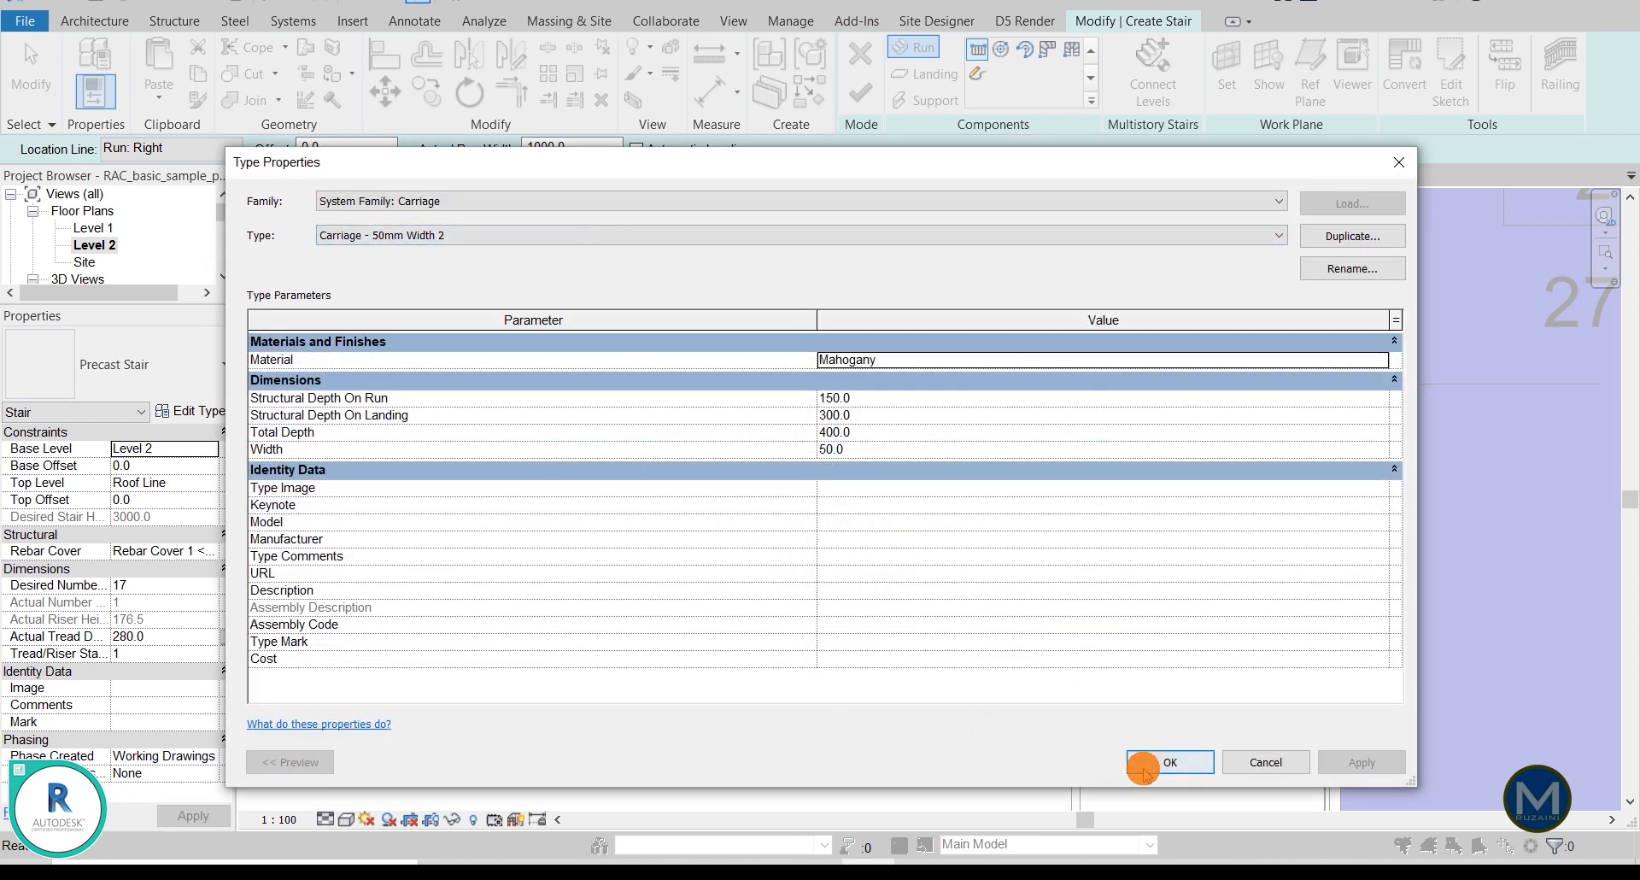
{"action": "left_click", "coordinate": [1169, 761]}
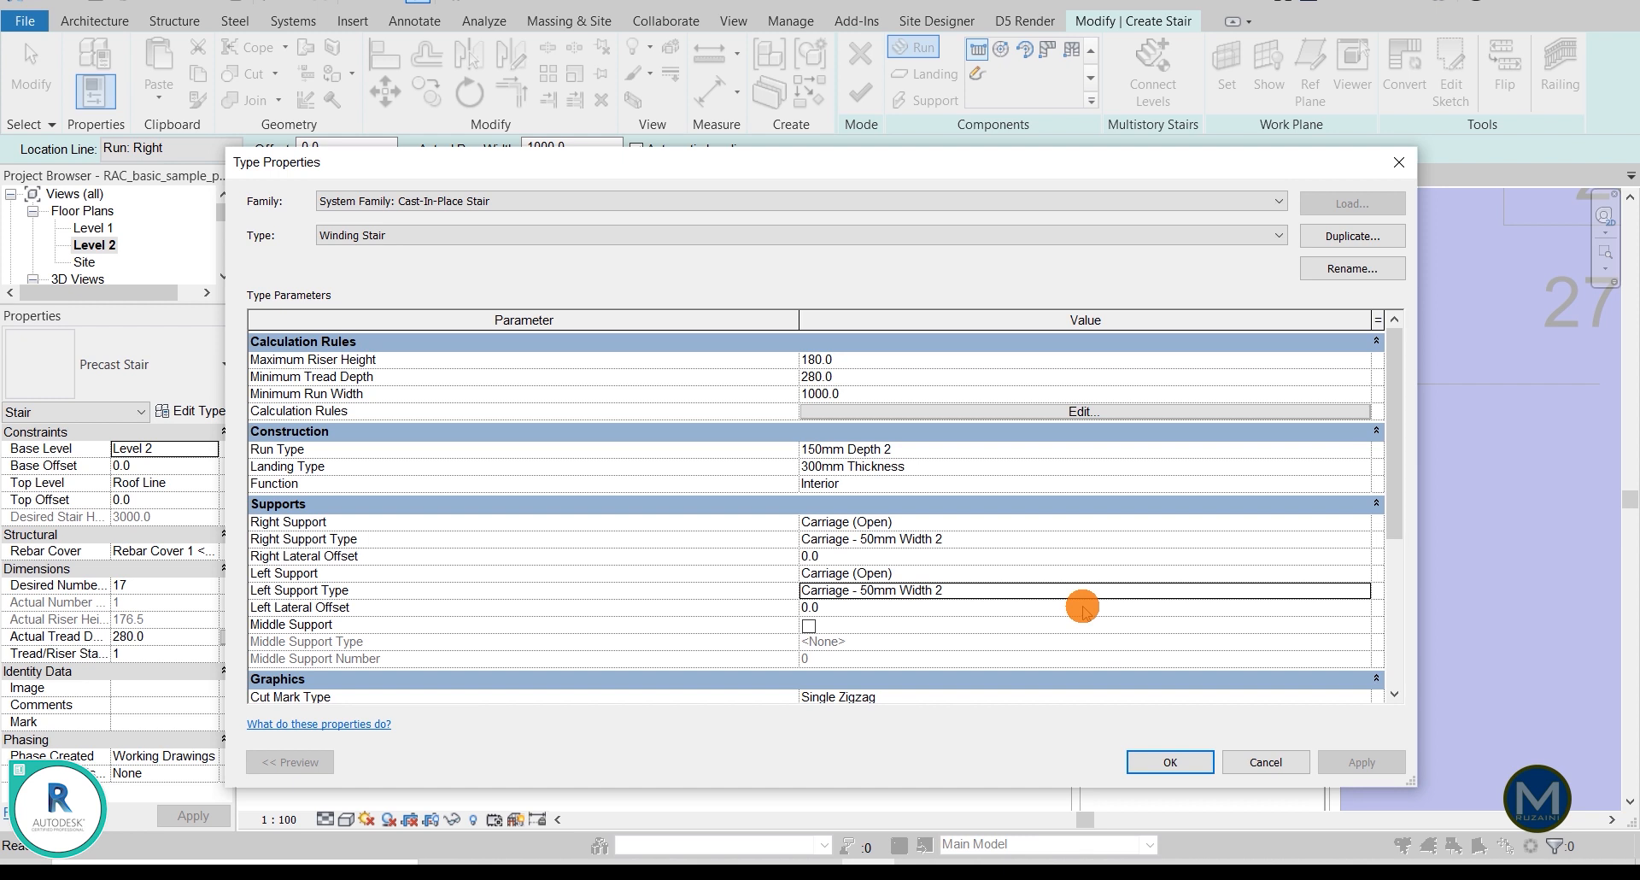
{"action": "left_click", "coordinate": [1162, 761]}
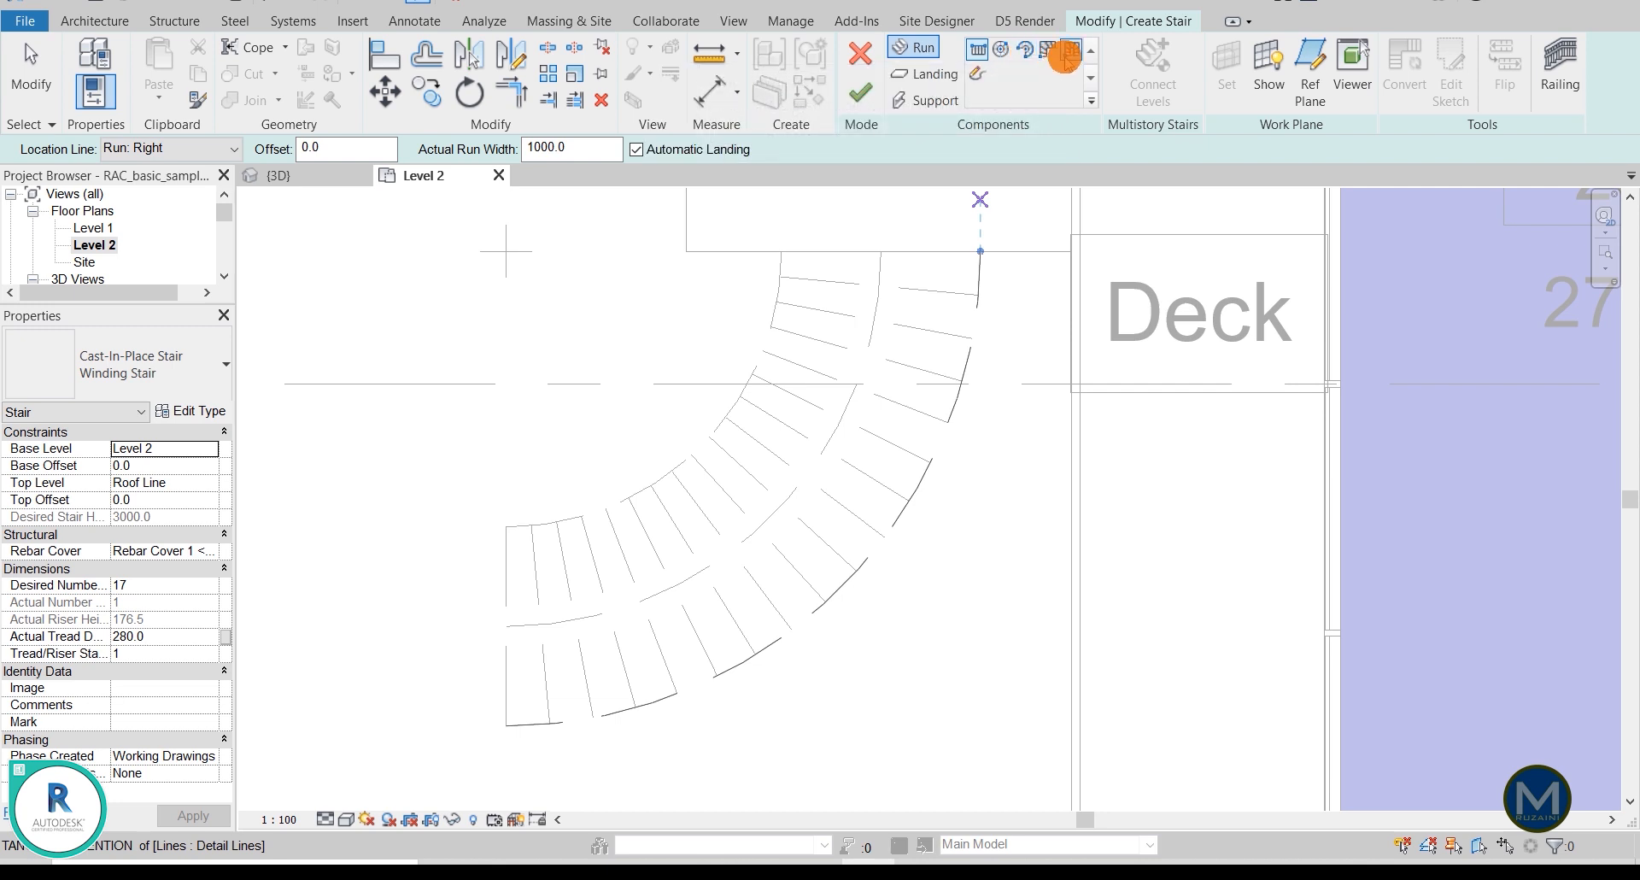
Step: Start a sketched run and create its outer boundary line by picking the outermost detail arc
{"action": "left_click", "coordinate": [978, 75]}
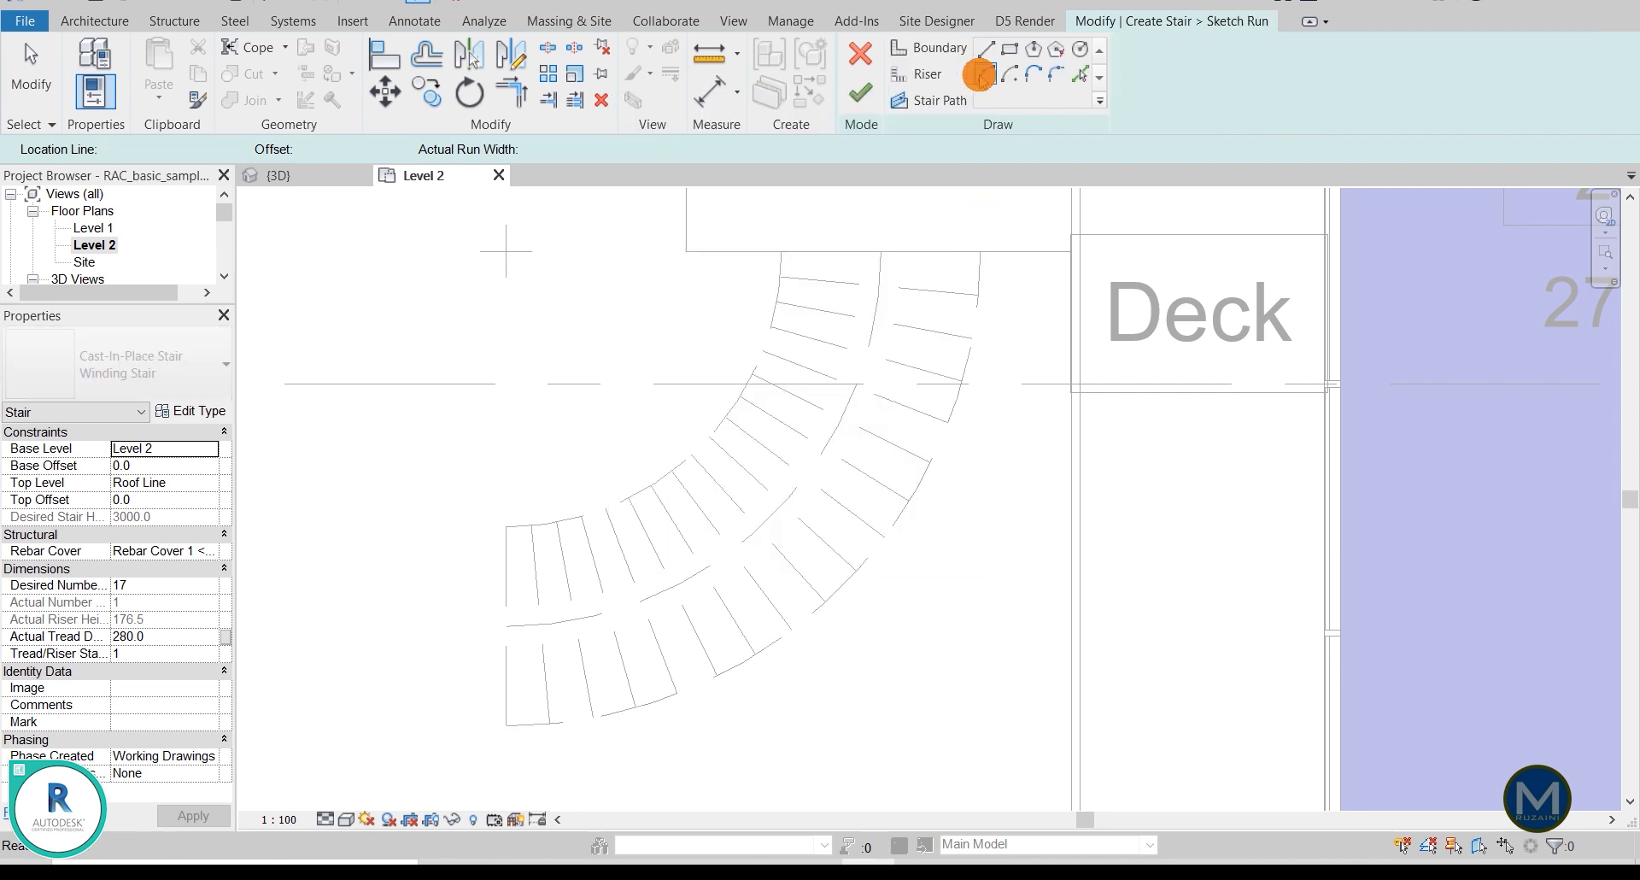
{"action": "middle_click_drag", "start_coordinate": [745, 293], "coordinate": [761, 322]}
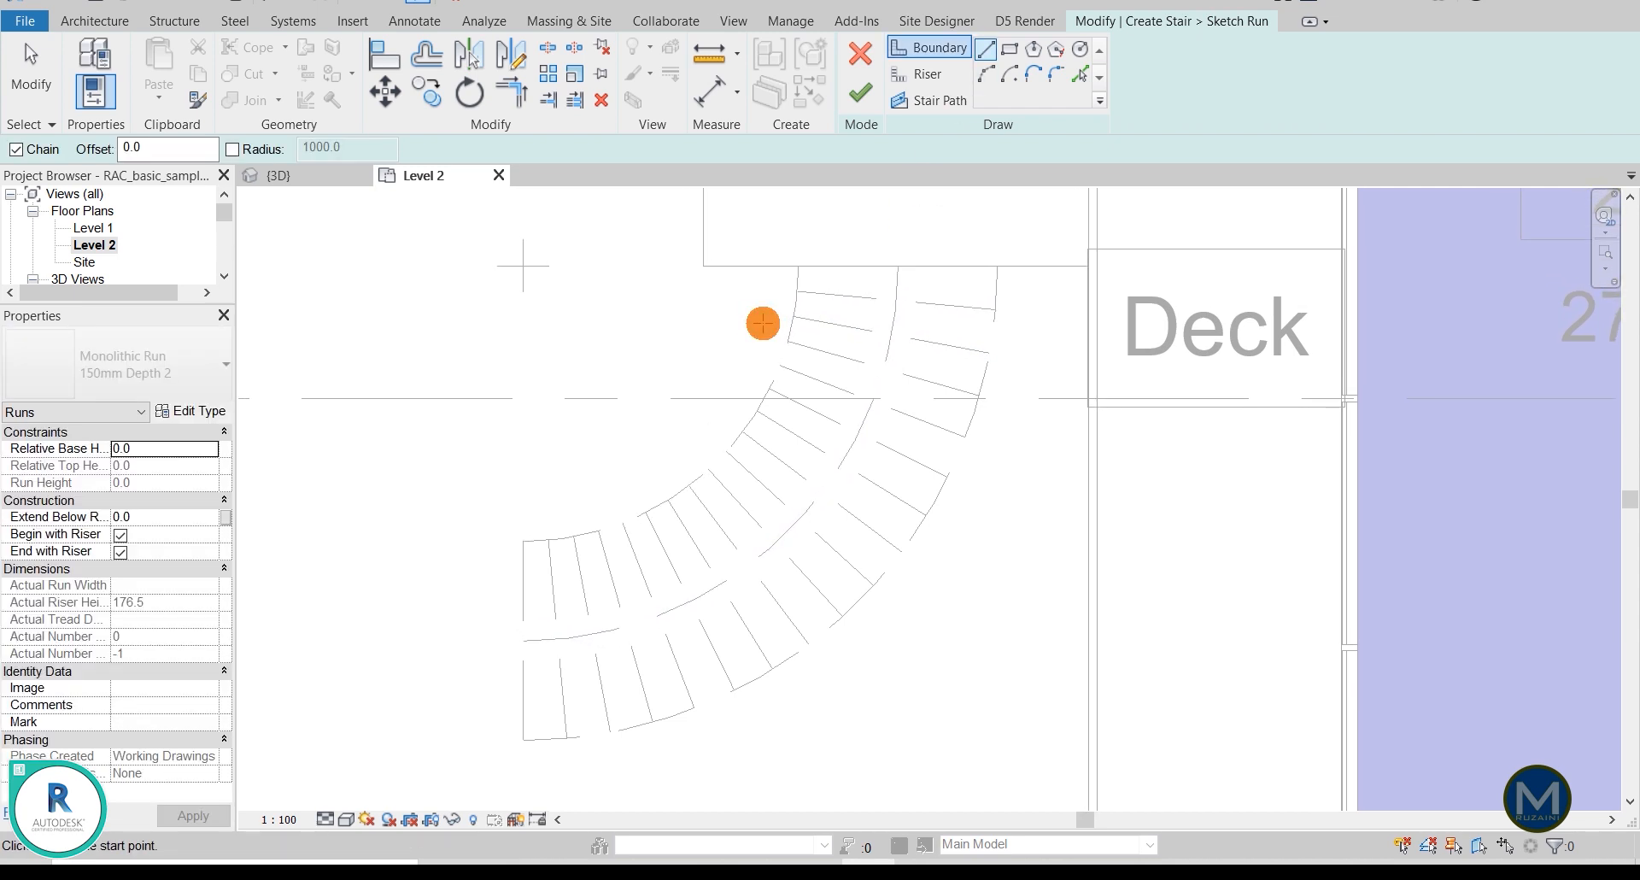
{"action": "left_click", "coordinate": [945, 53]}
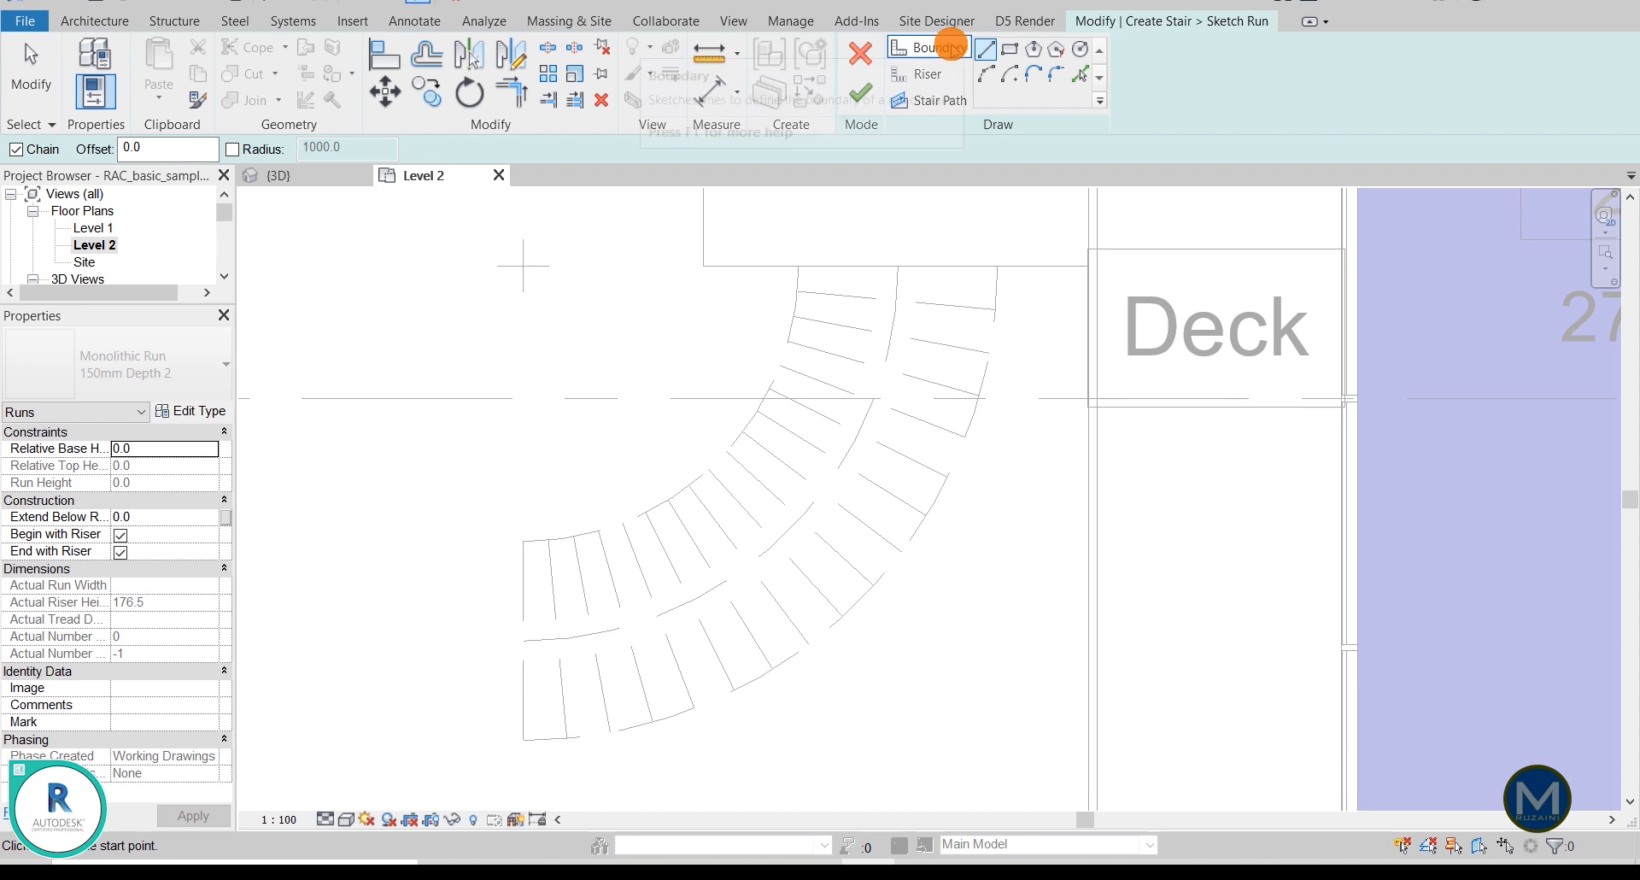
{"action": "left_click", "coordinate": [946, 48]}
{"action": "left_click", "coordinate": [866, 60]}
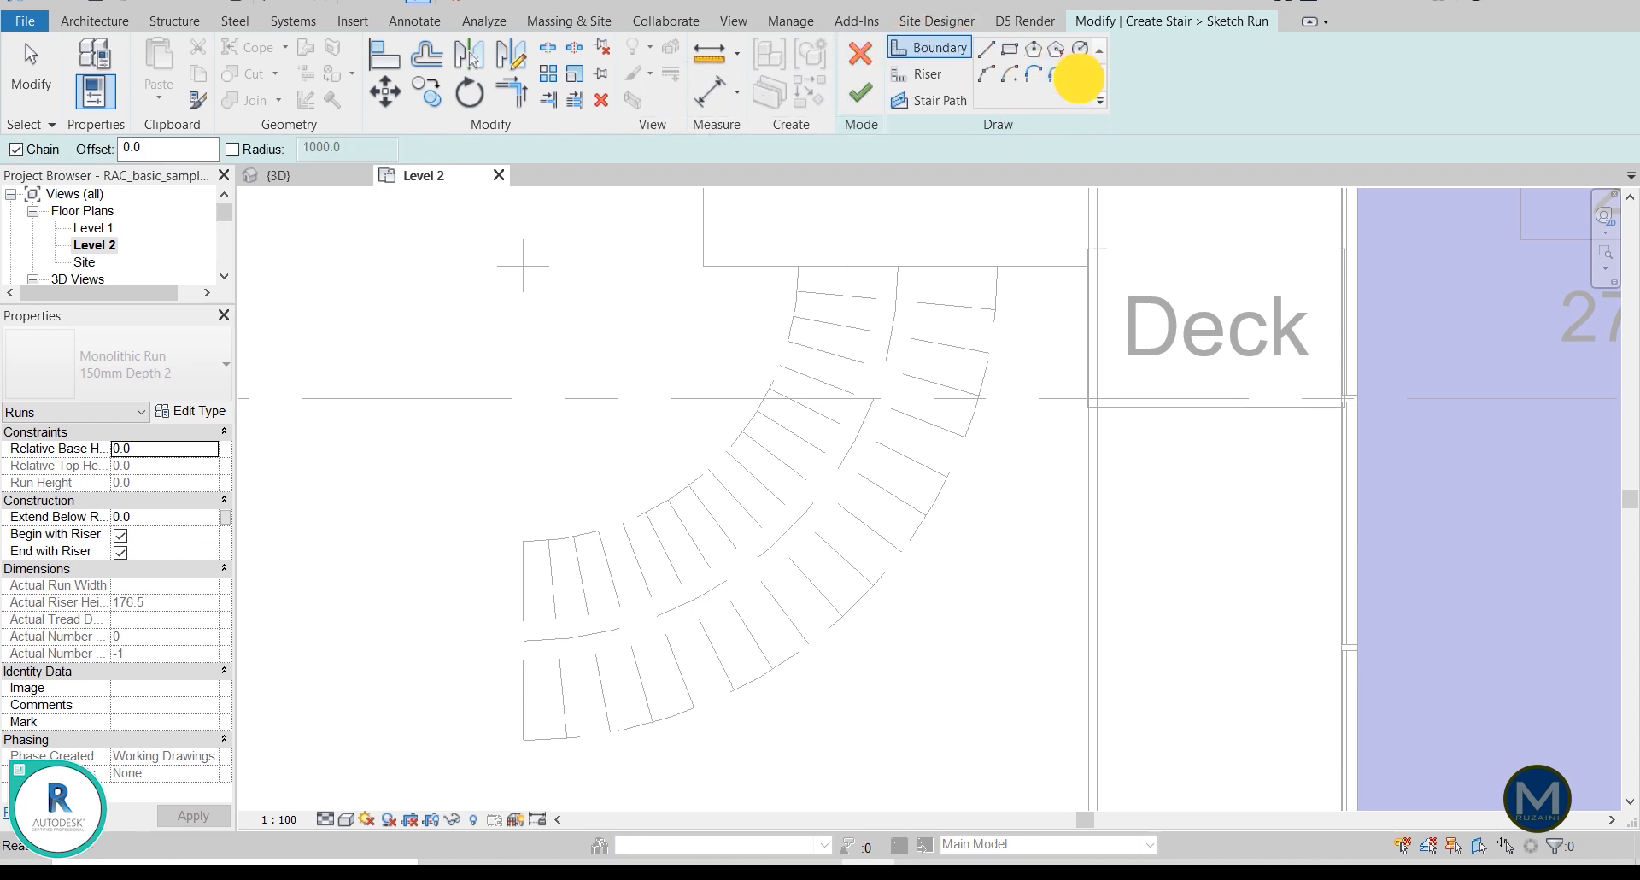
{"action": "left_click", "coordinate": [1078, 78]}
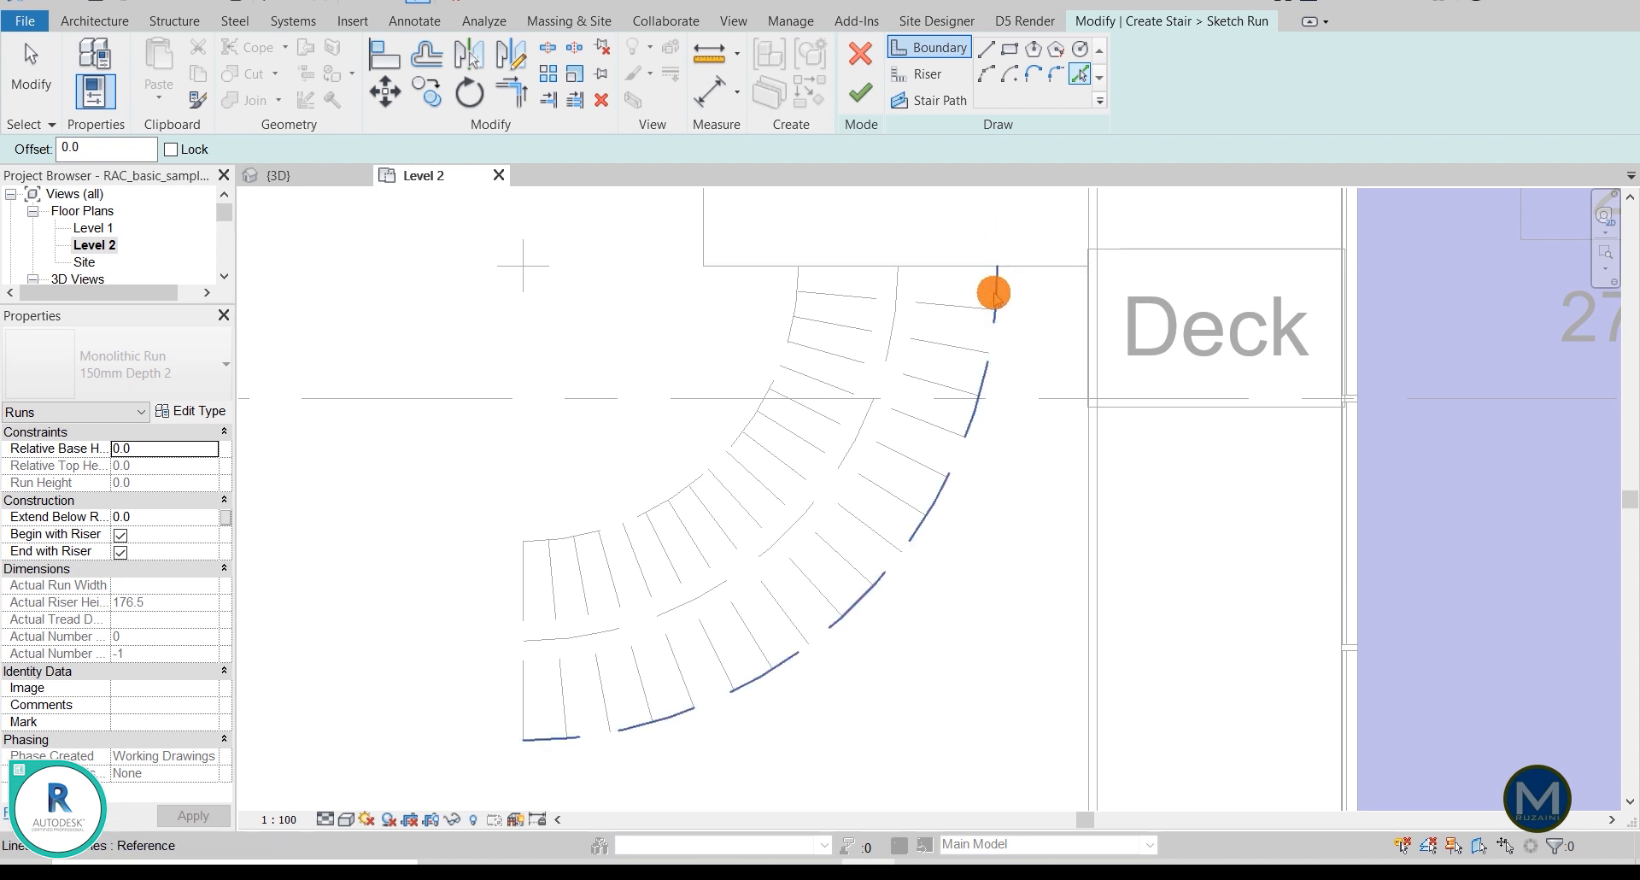
{"action": "left_click", "coordinate": [881, 574]}
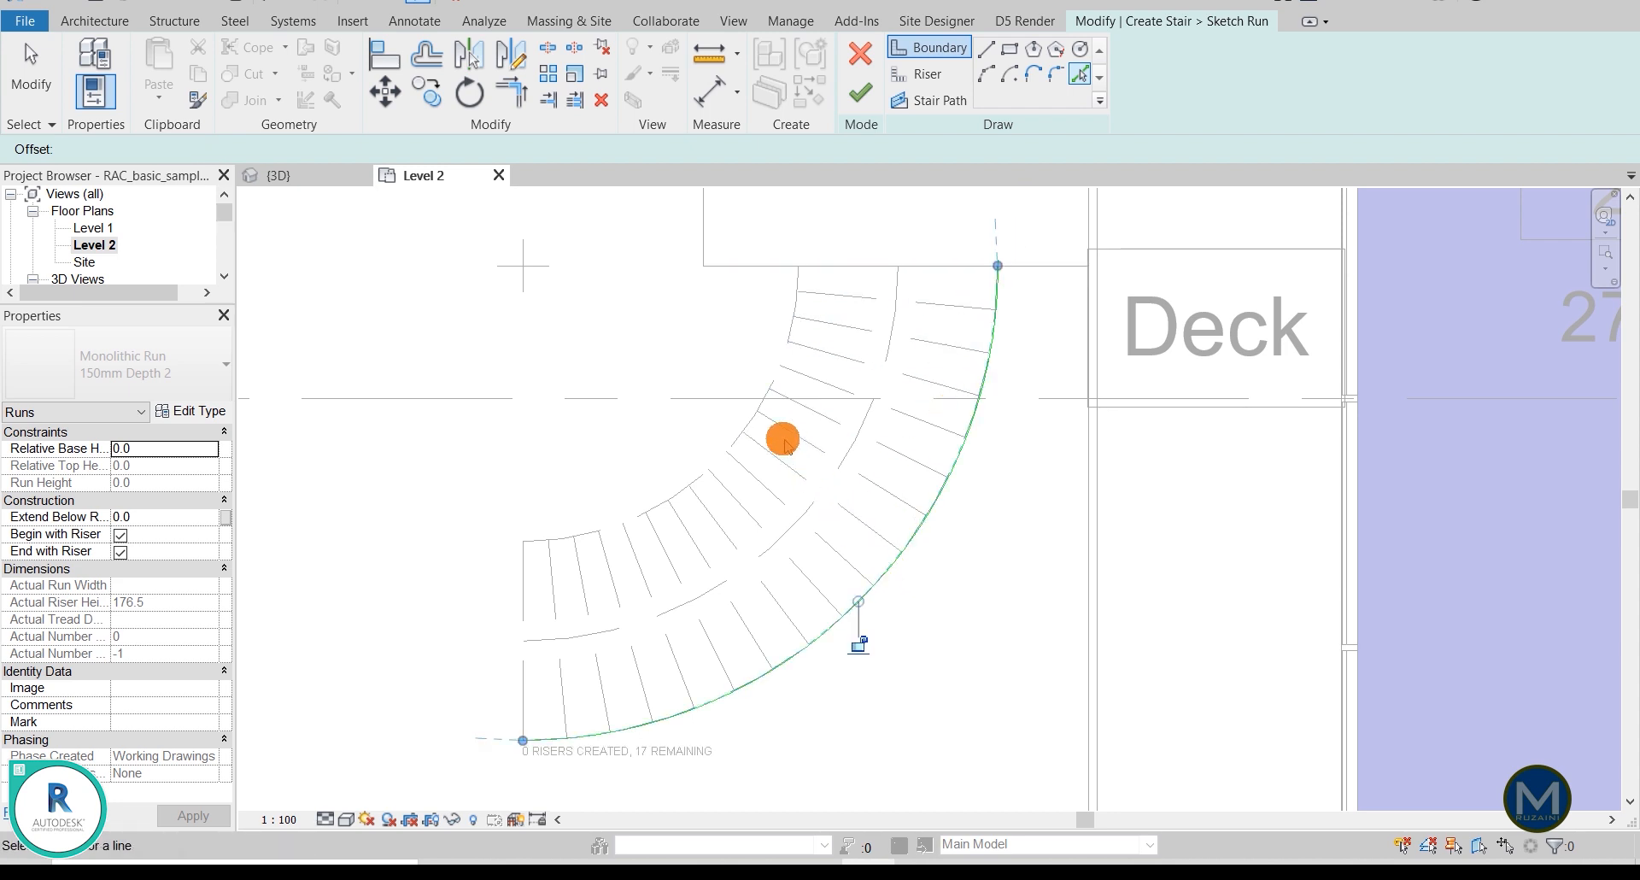
Step: Create the inner boundary from the innermost arc, and create the risers by picking every radial detail line plus the floor edge
{"action": "left_click", "coordinate": [759, 393]}
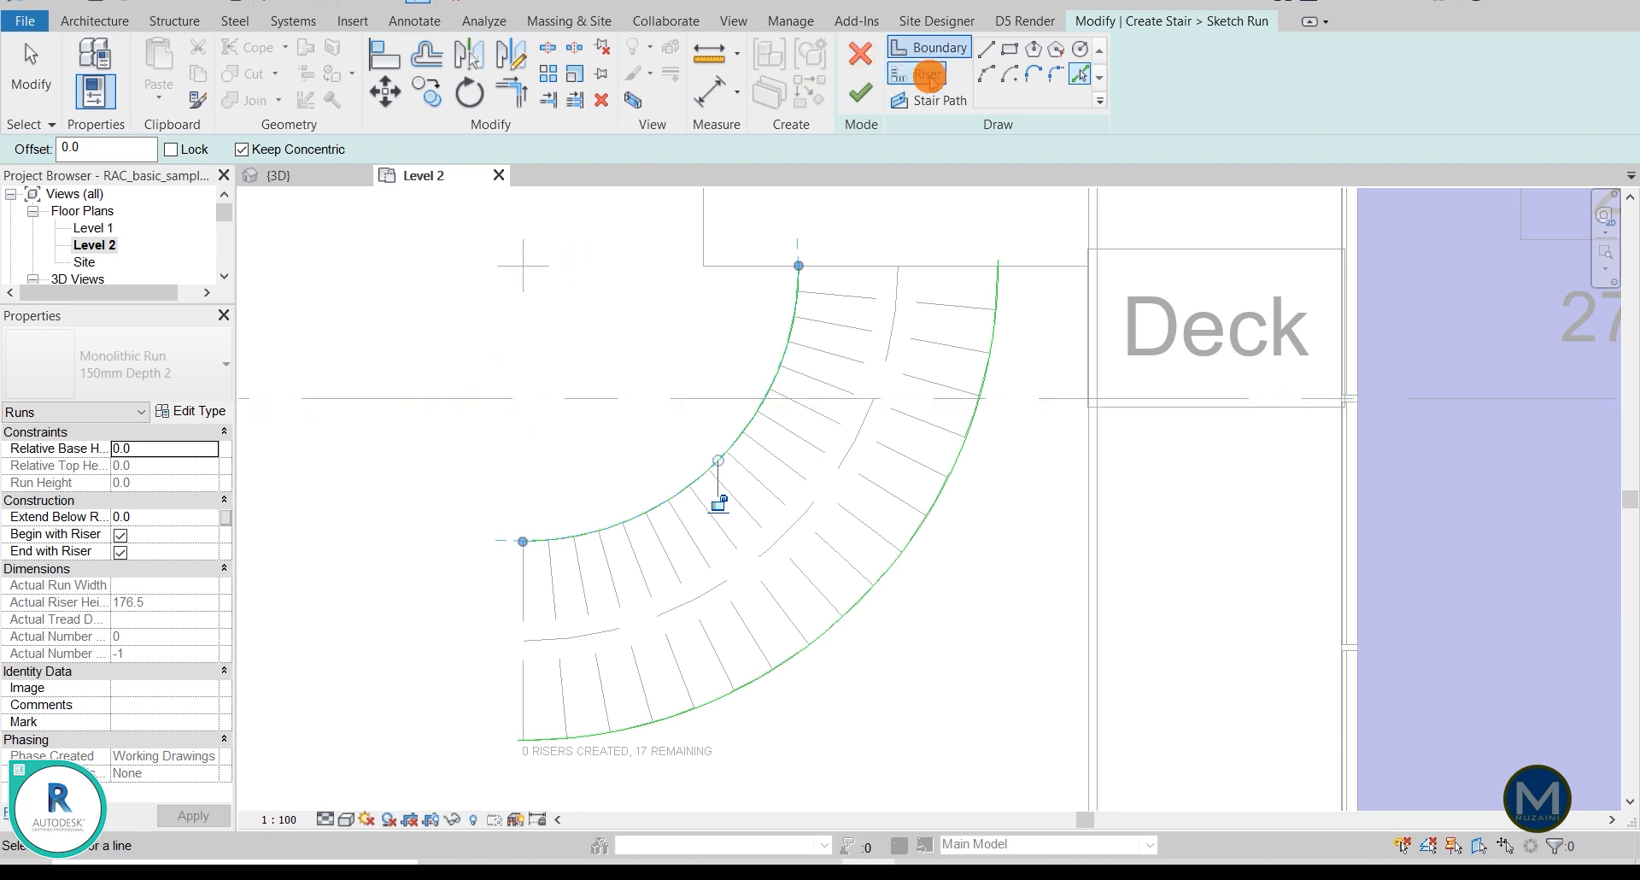
{"action": "left_click", "coordinate": [929, 75]}
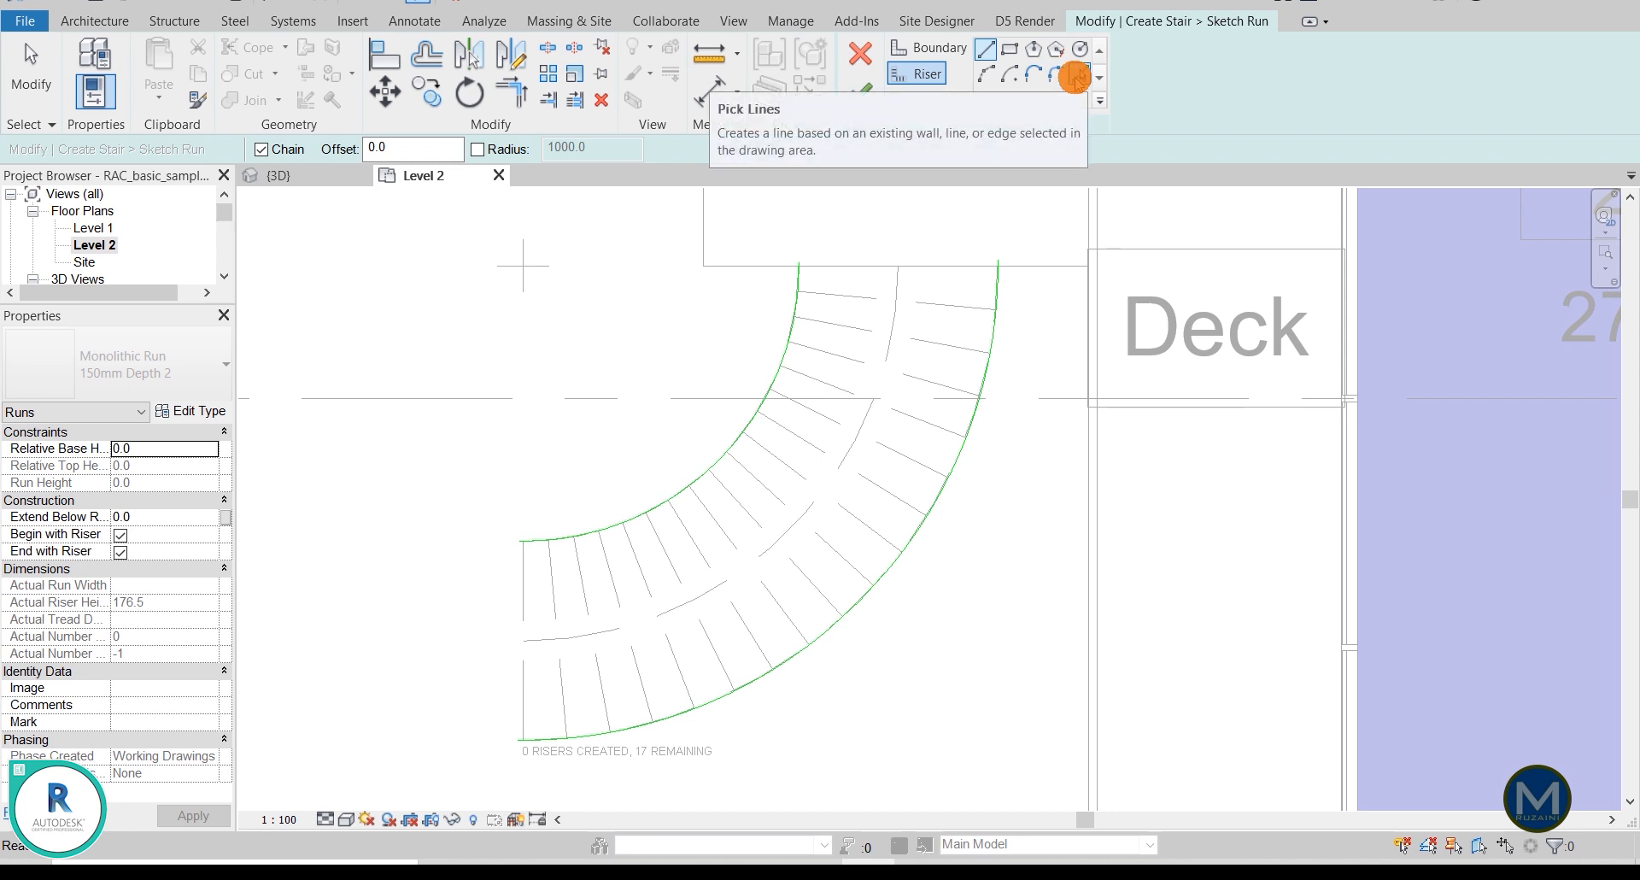
{"action": "left_click", "coordinate": [1074, 79]}
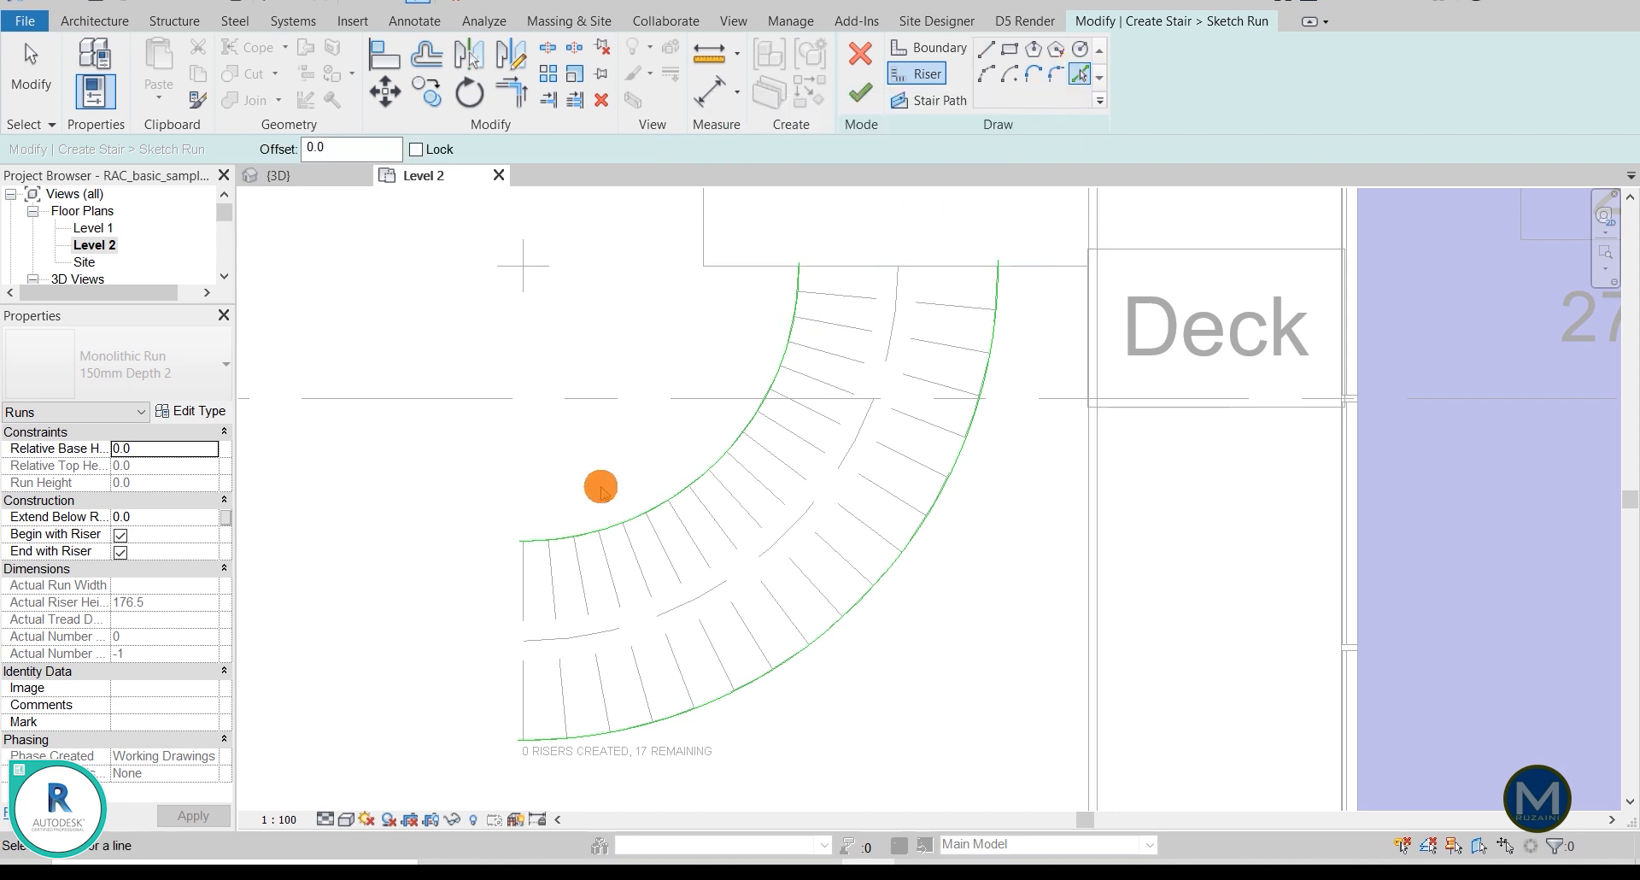
{"action": "left_click", "coordinate": [527, 580]}
{"action": "left_click", "coordinate": [553, 585]}
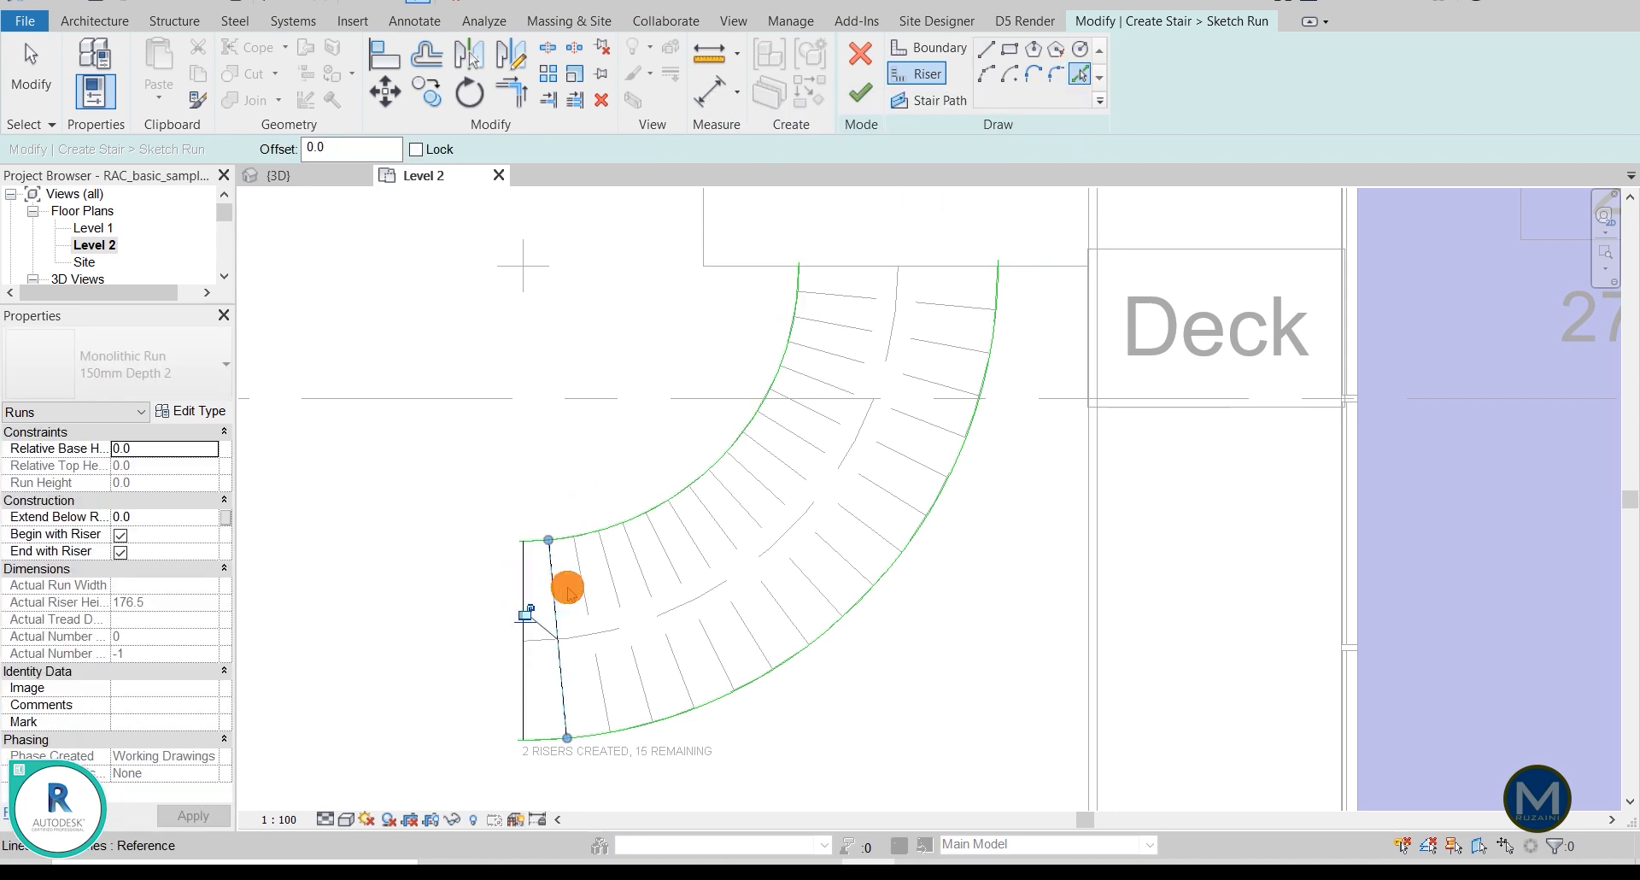
{"action": "left_click", "coordinate": [583, 583]}
{"action": "left_click", "coordinate": [612, 567]}
{"action": "left_click", "coordinate": [638, 553]}
{"action": "left_click", "coordinate": [659, 538]}
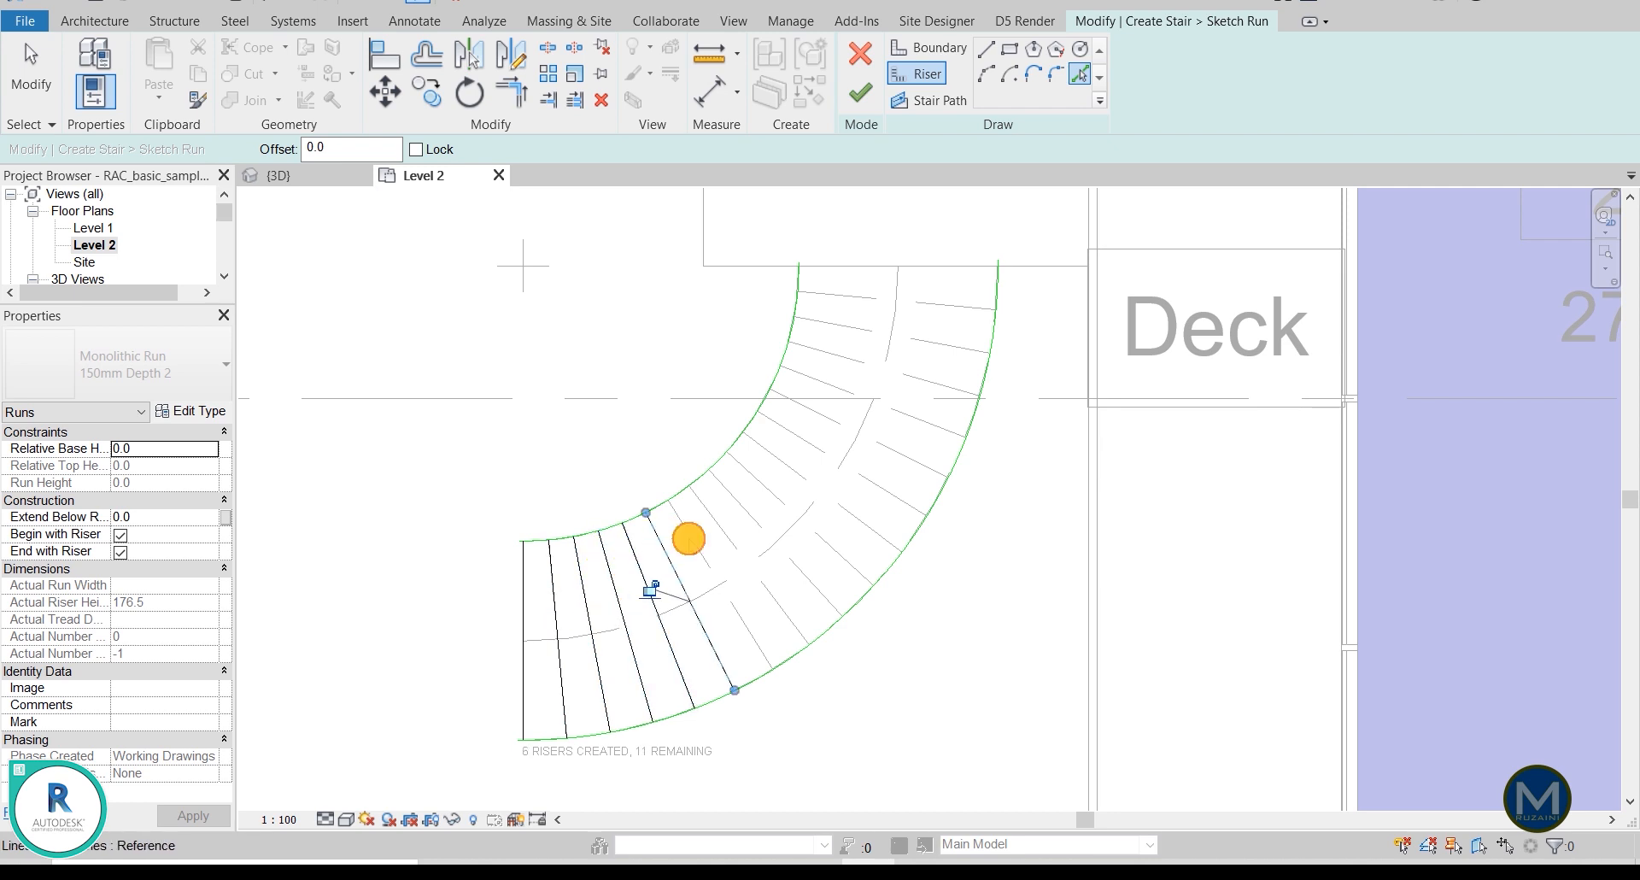
{"action": "left_click", "coordinate": [688, 531]}
{"action": "left_click", "coordinate": [718, 513]}
{"action": "left_click", "coordinate": [740, 496]}
{"action": "left_click", "coordinate": [756, 480]}
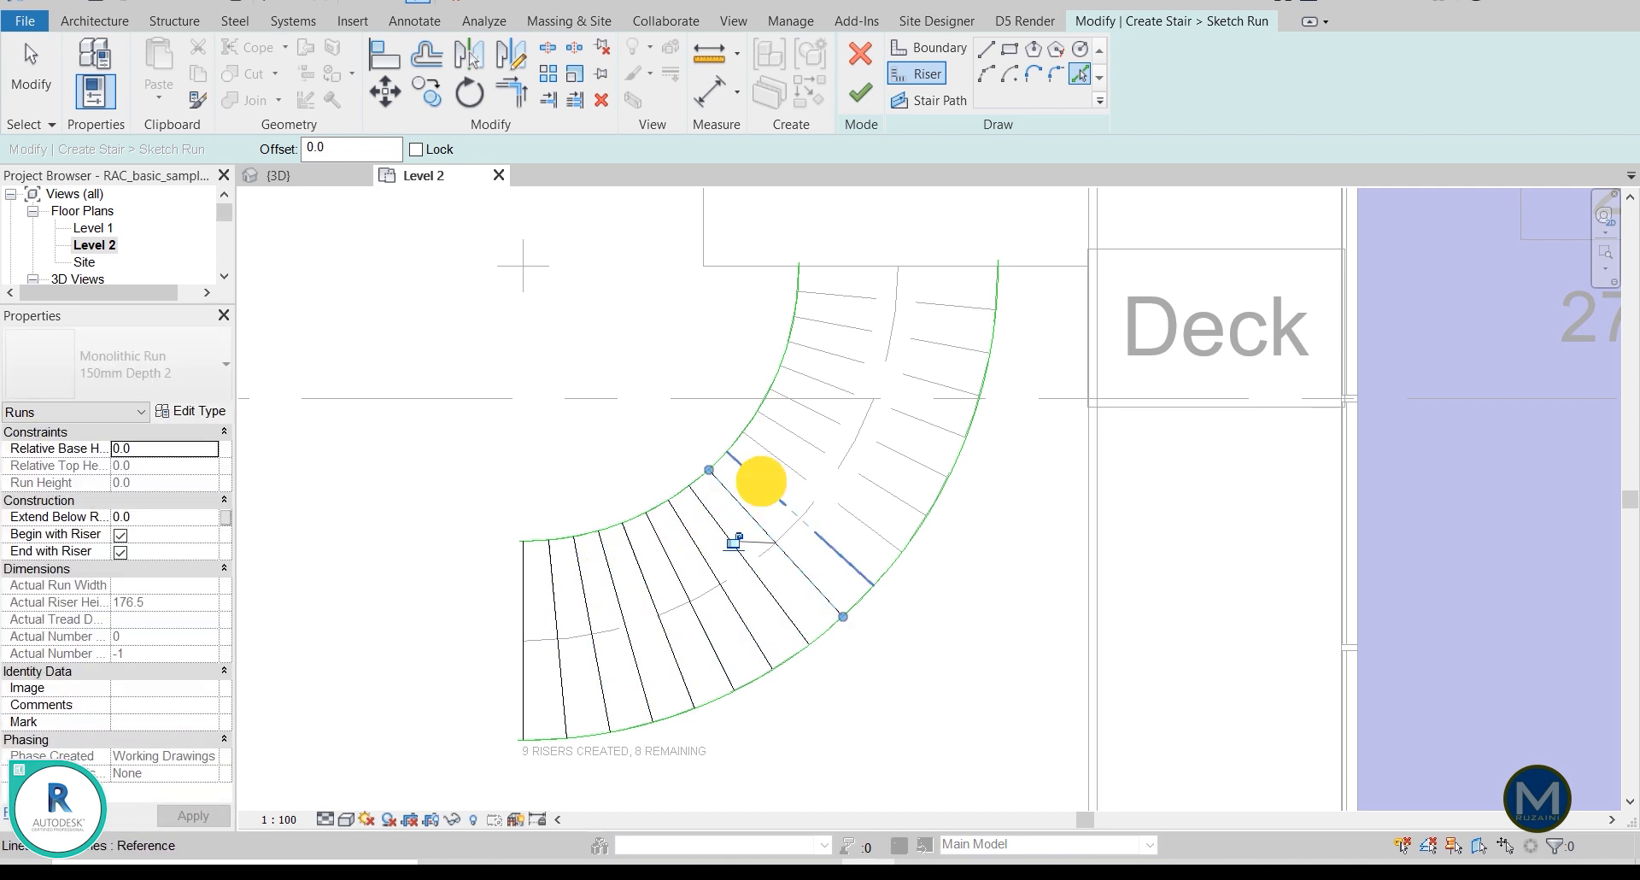
{"action": "left_click", "coordinate": [789, 451]}
{"action": "left_click", "coordinate": [812, 428]}
{"action": "left_click", "coordinate": [828, 408]}
{"action": "left_click", "coordinate": [842, 374]}
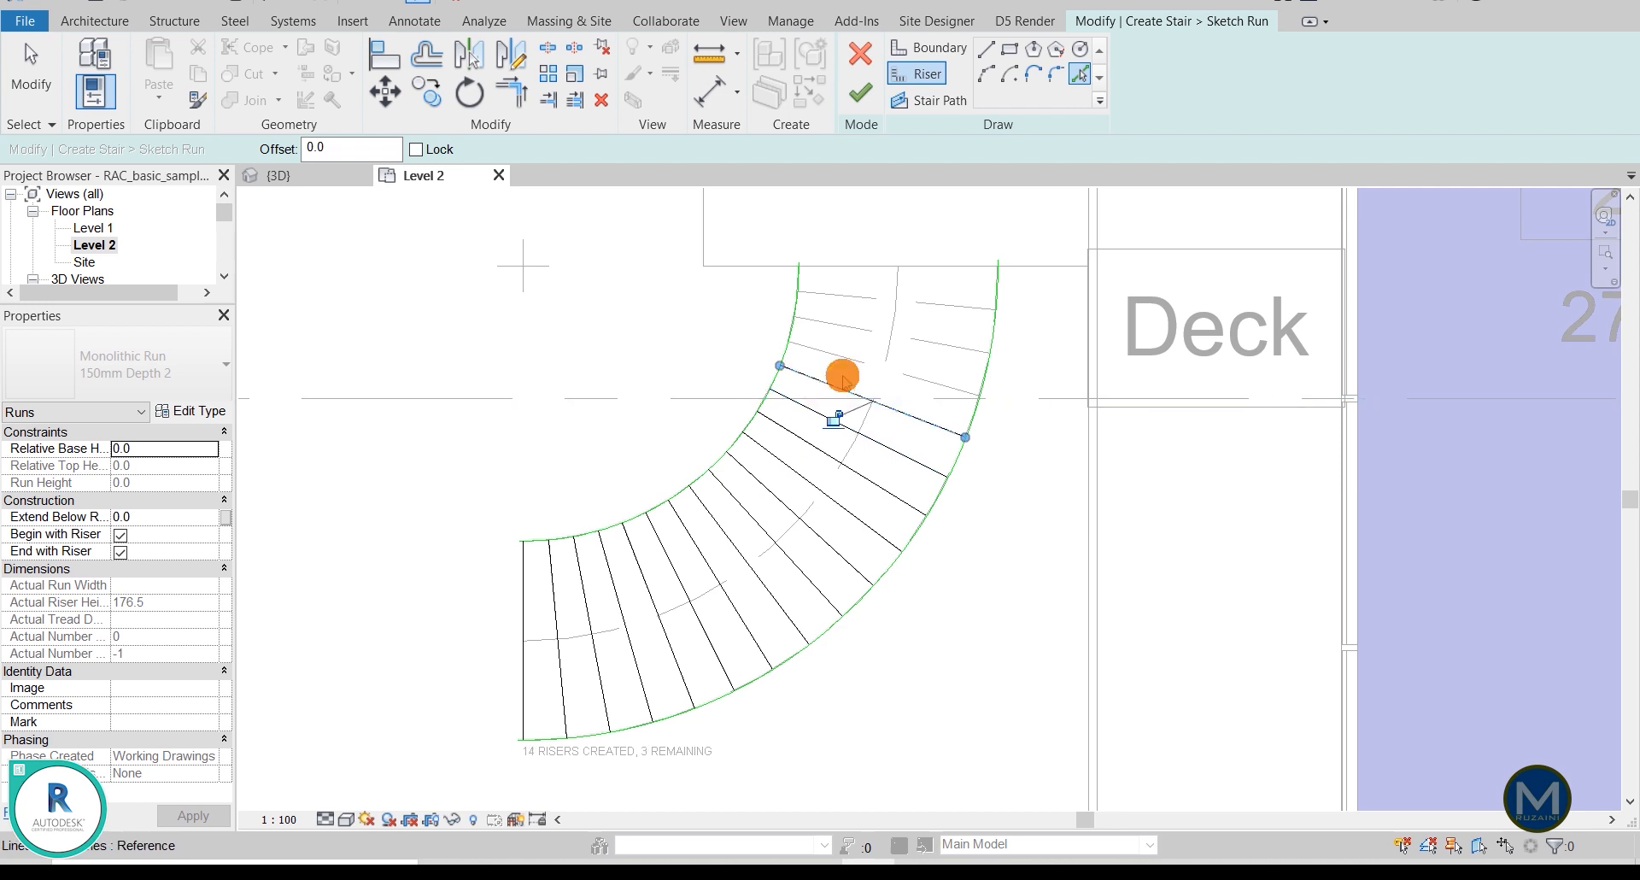
{"action": "left_click", "coordinate": [855, 350]}
{"action": "left_click", "coordinate": [863, 324]}
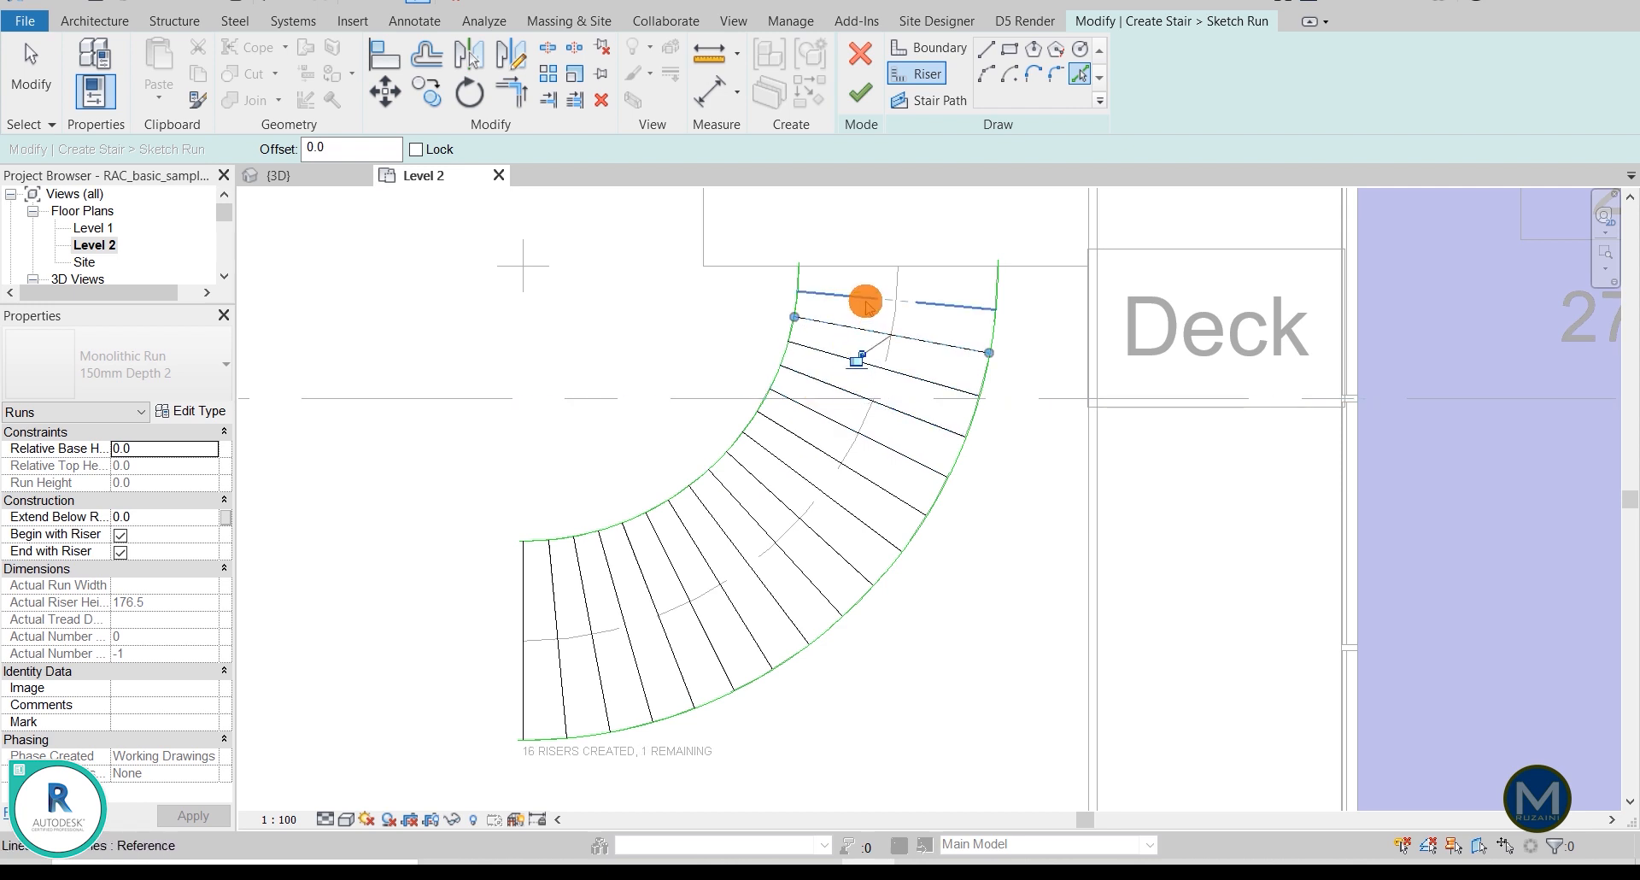
{"action": "left_click", "coordinate": [868, 297]}
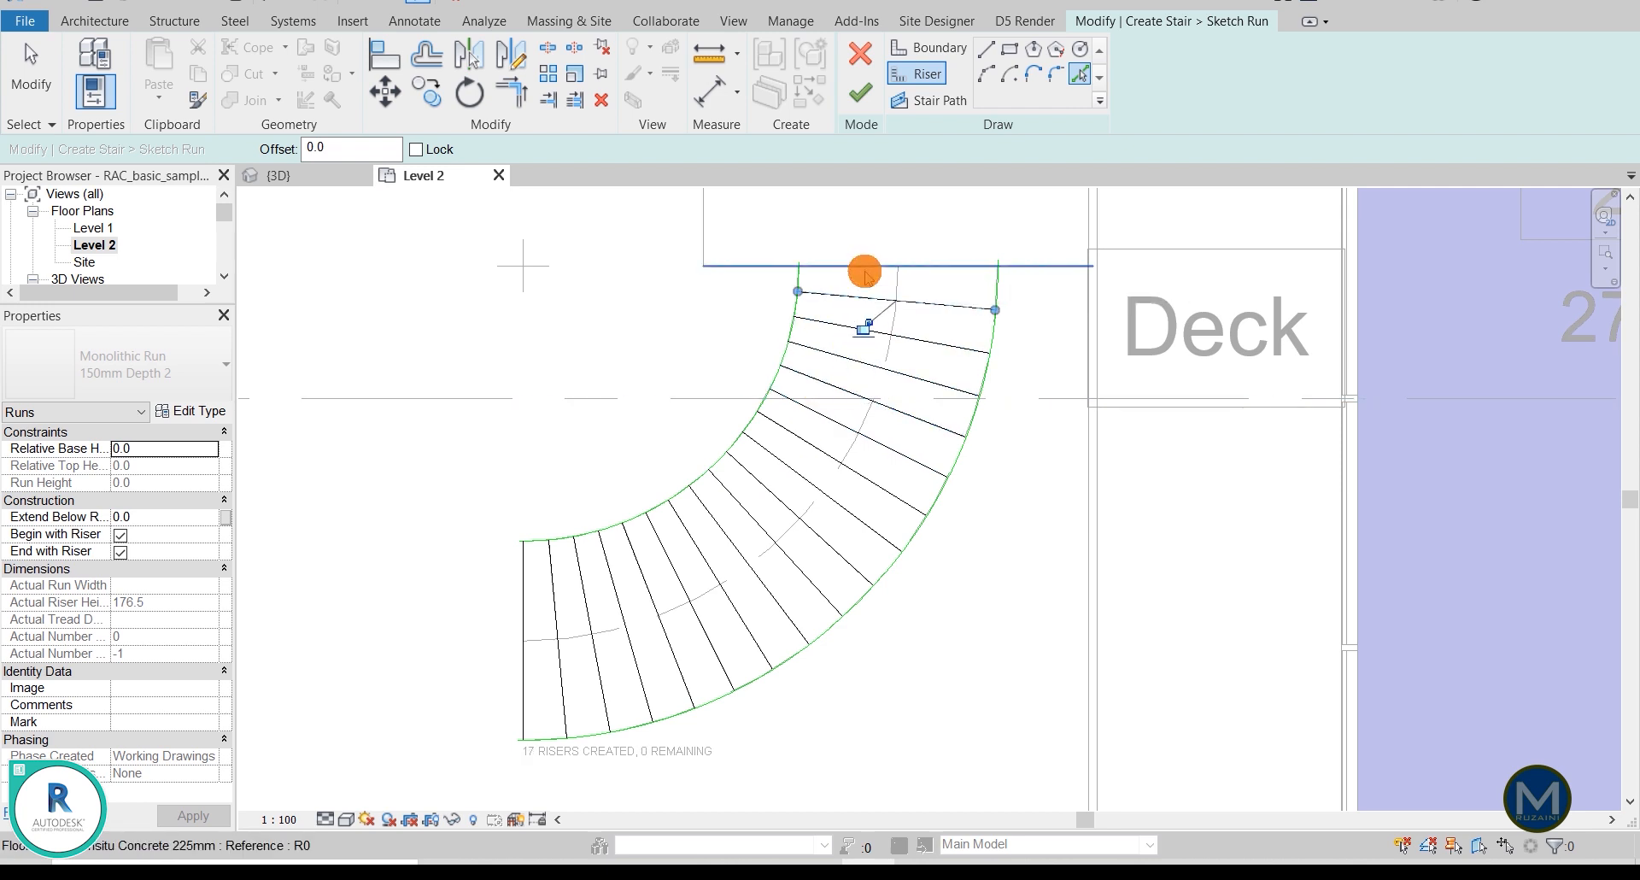
{"action": "left_click", "coordinate": [865, 267]}
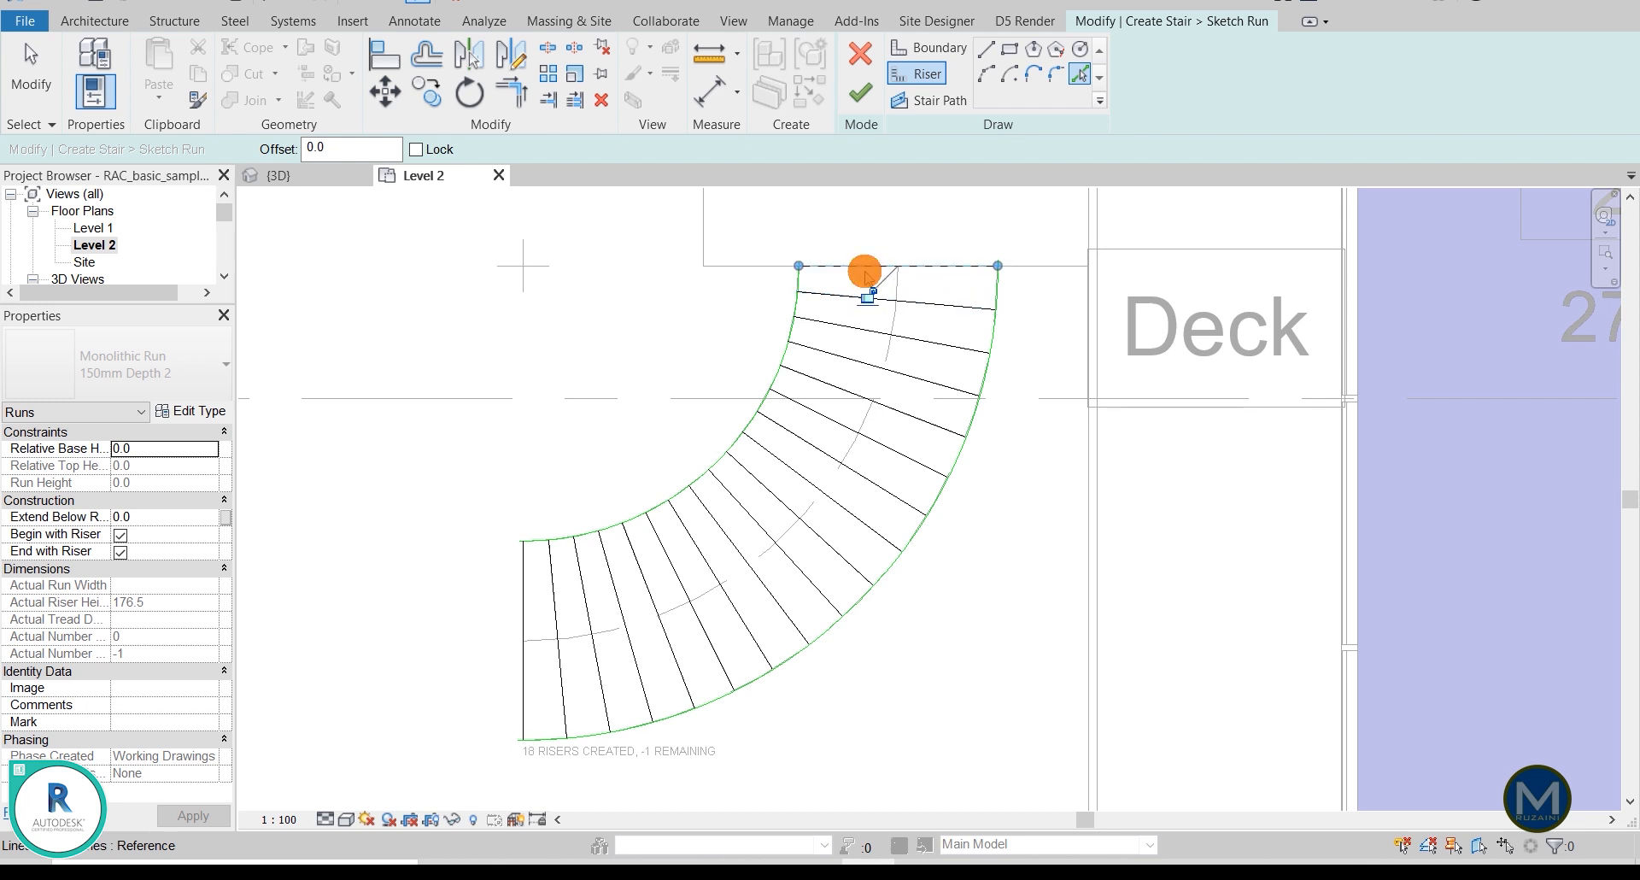
Step: Create the stair path by picking the middle detail arc, and finish the run sketch
{"action": "left_click", "coordinate": [934, 103]}
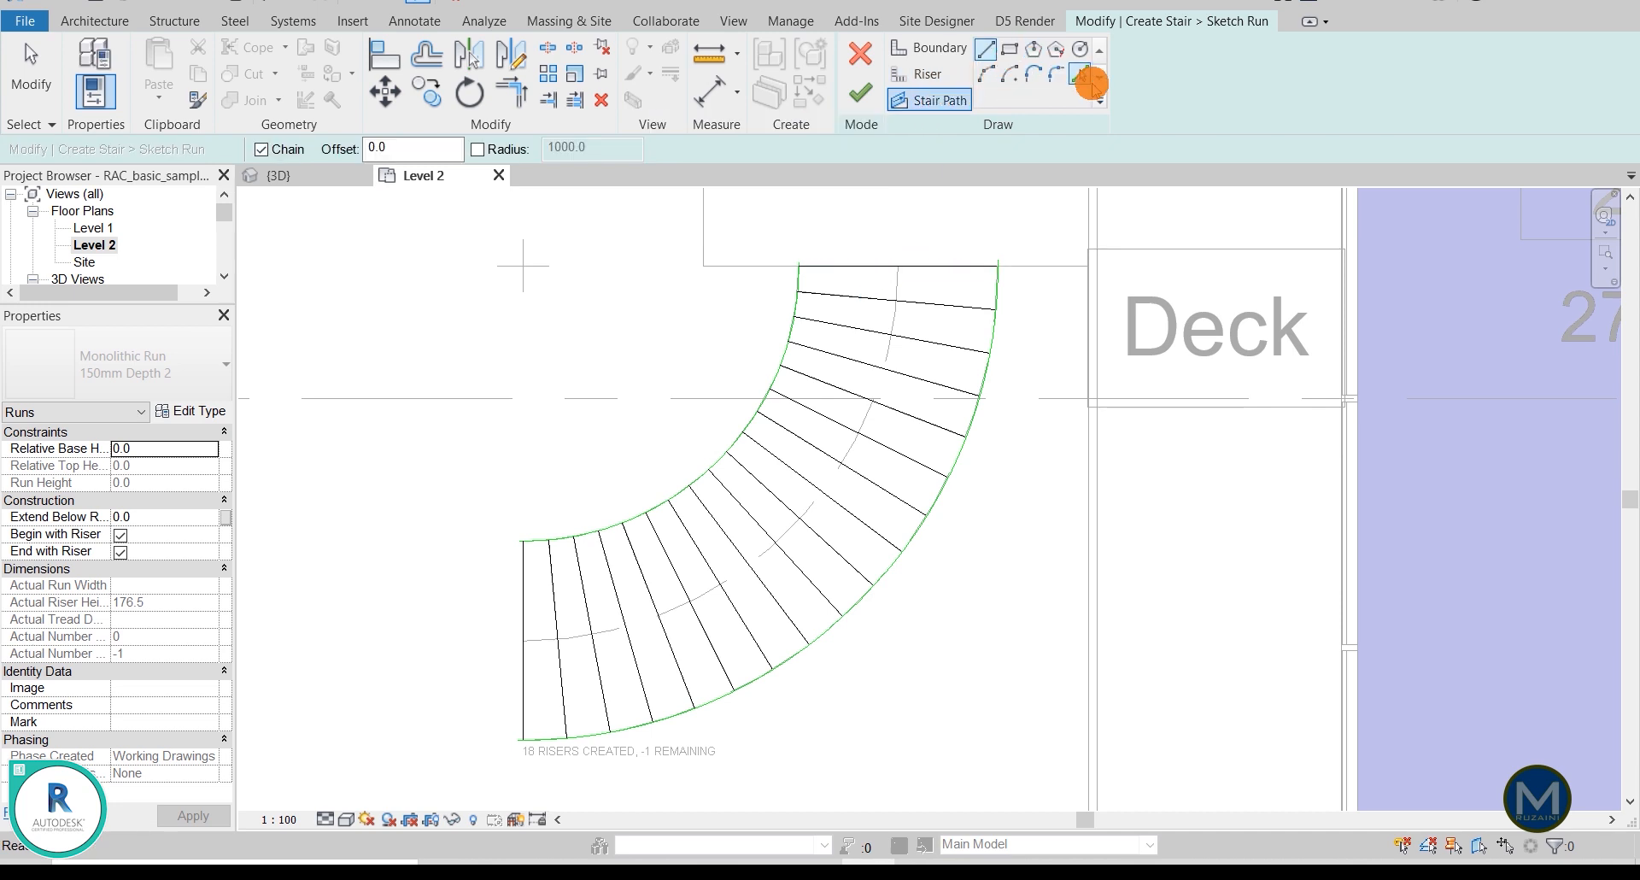
{"action": "left_click", "coordinate": [1081, 75]}
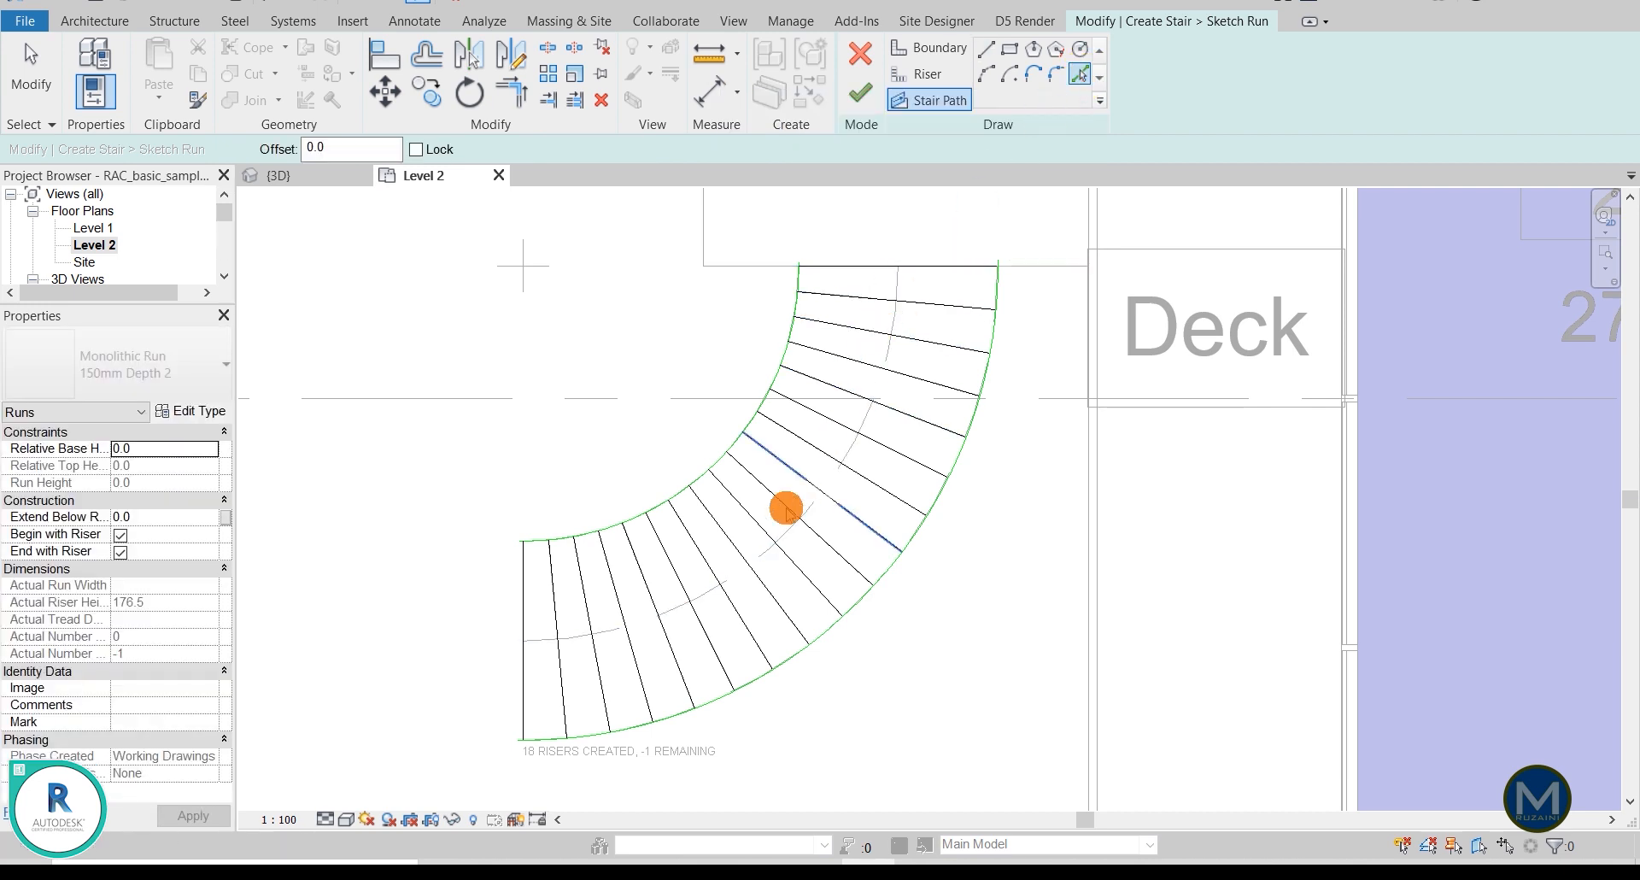
{"action": "left_click", "coordinate": [607, 634]}
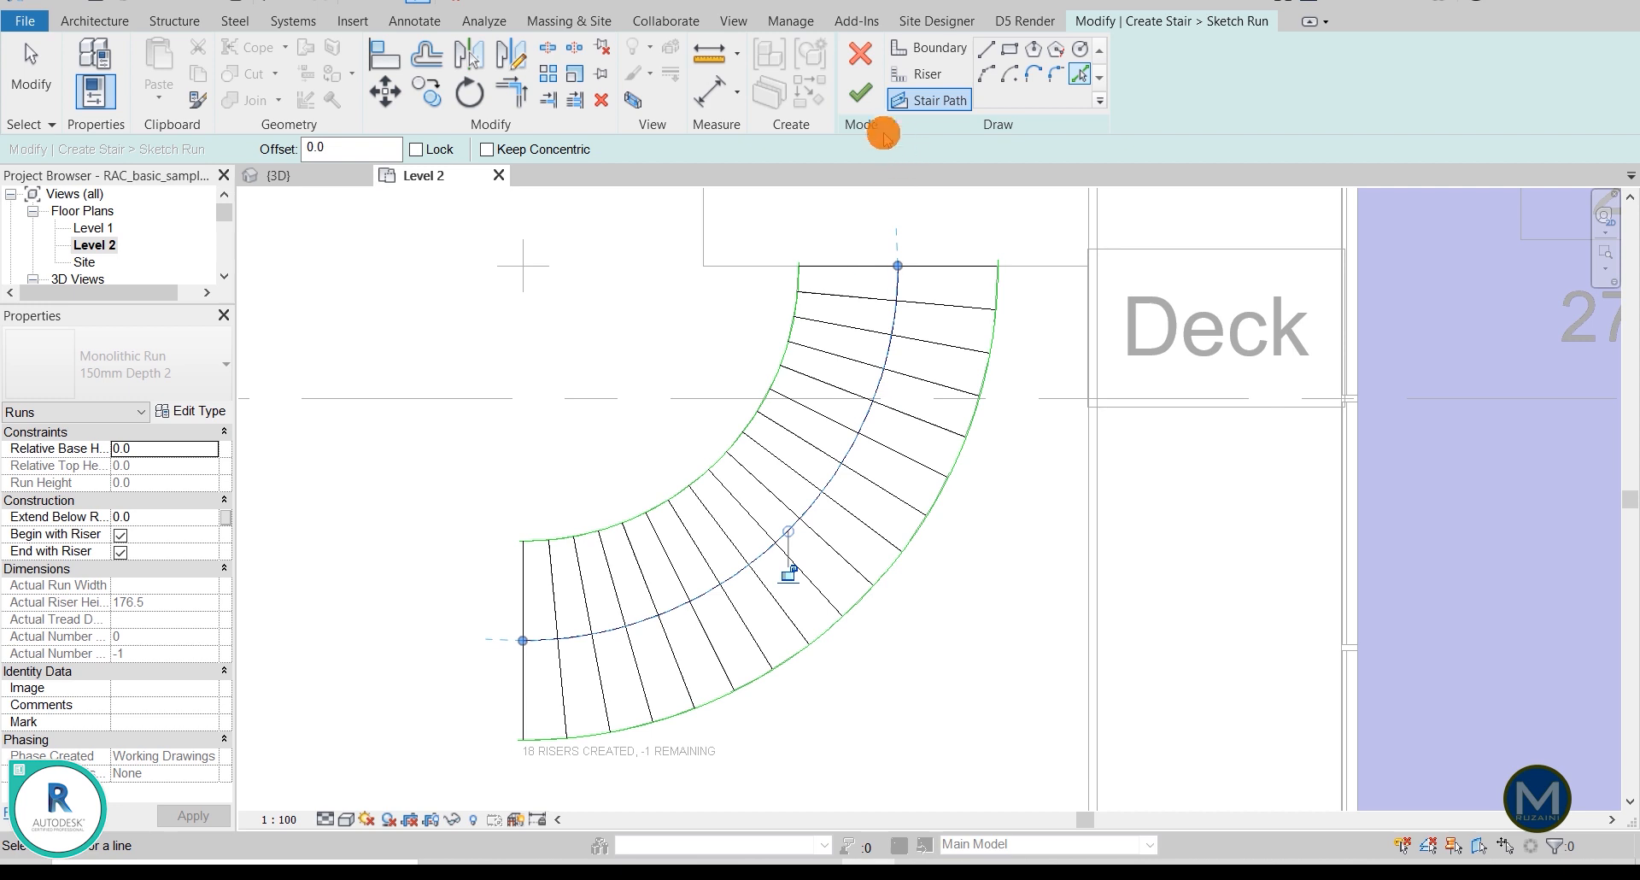
{"action": "left_click", "coordinate": [852, 109]}
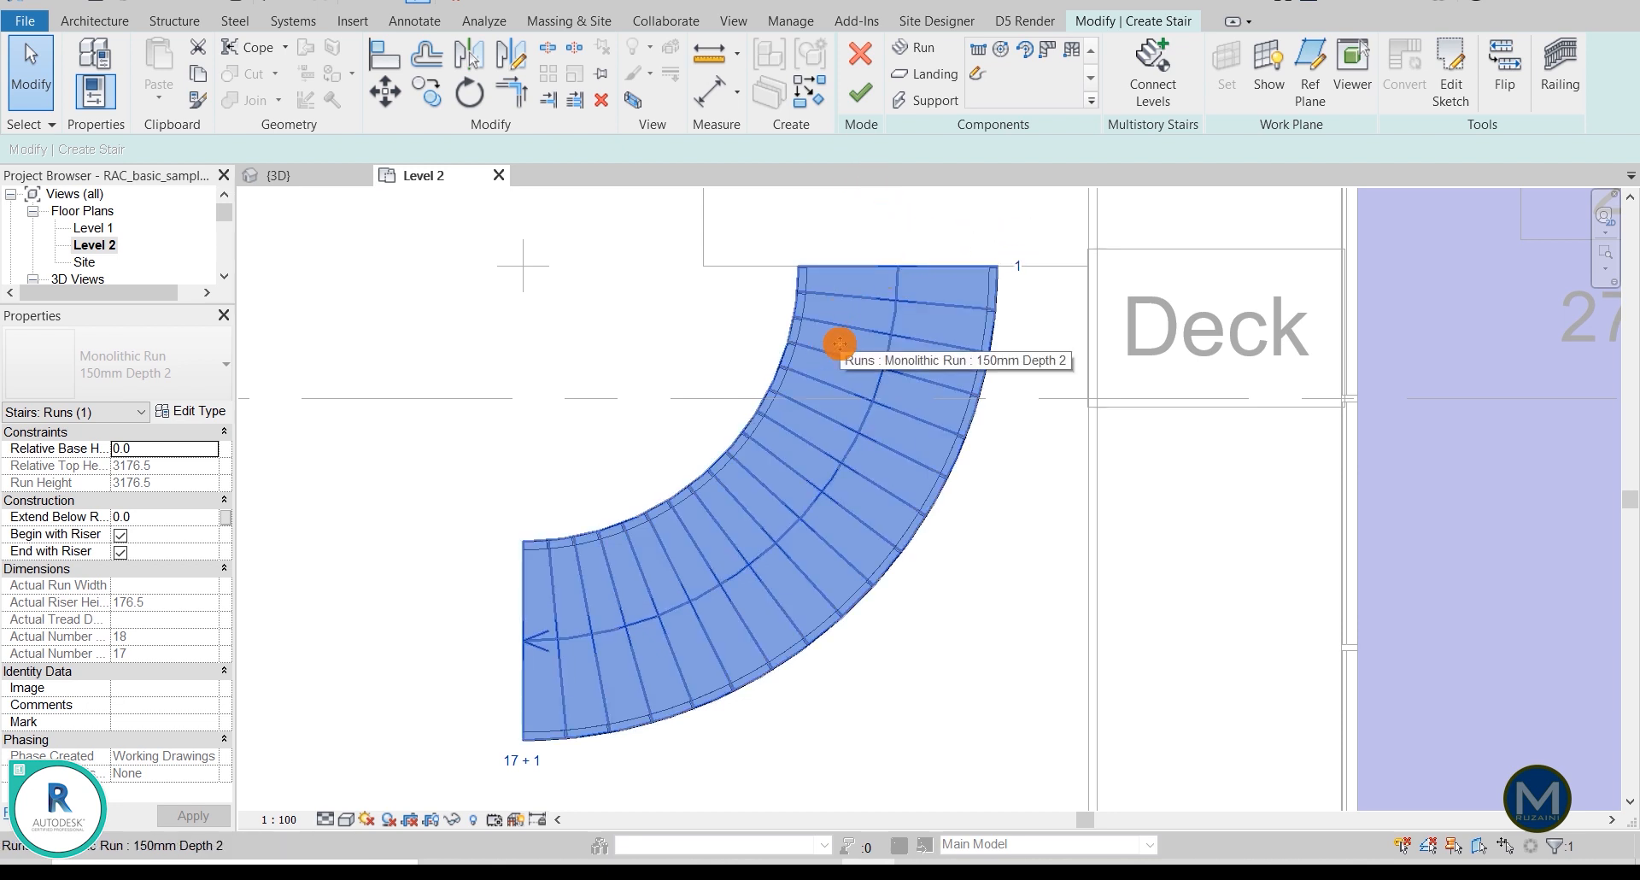
Step: Set the stair's railing type to Default with its position on the treads
{"action": "left_click", "coordinate": [1558, 64]}
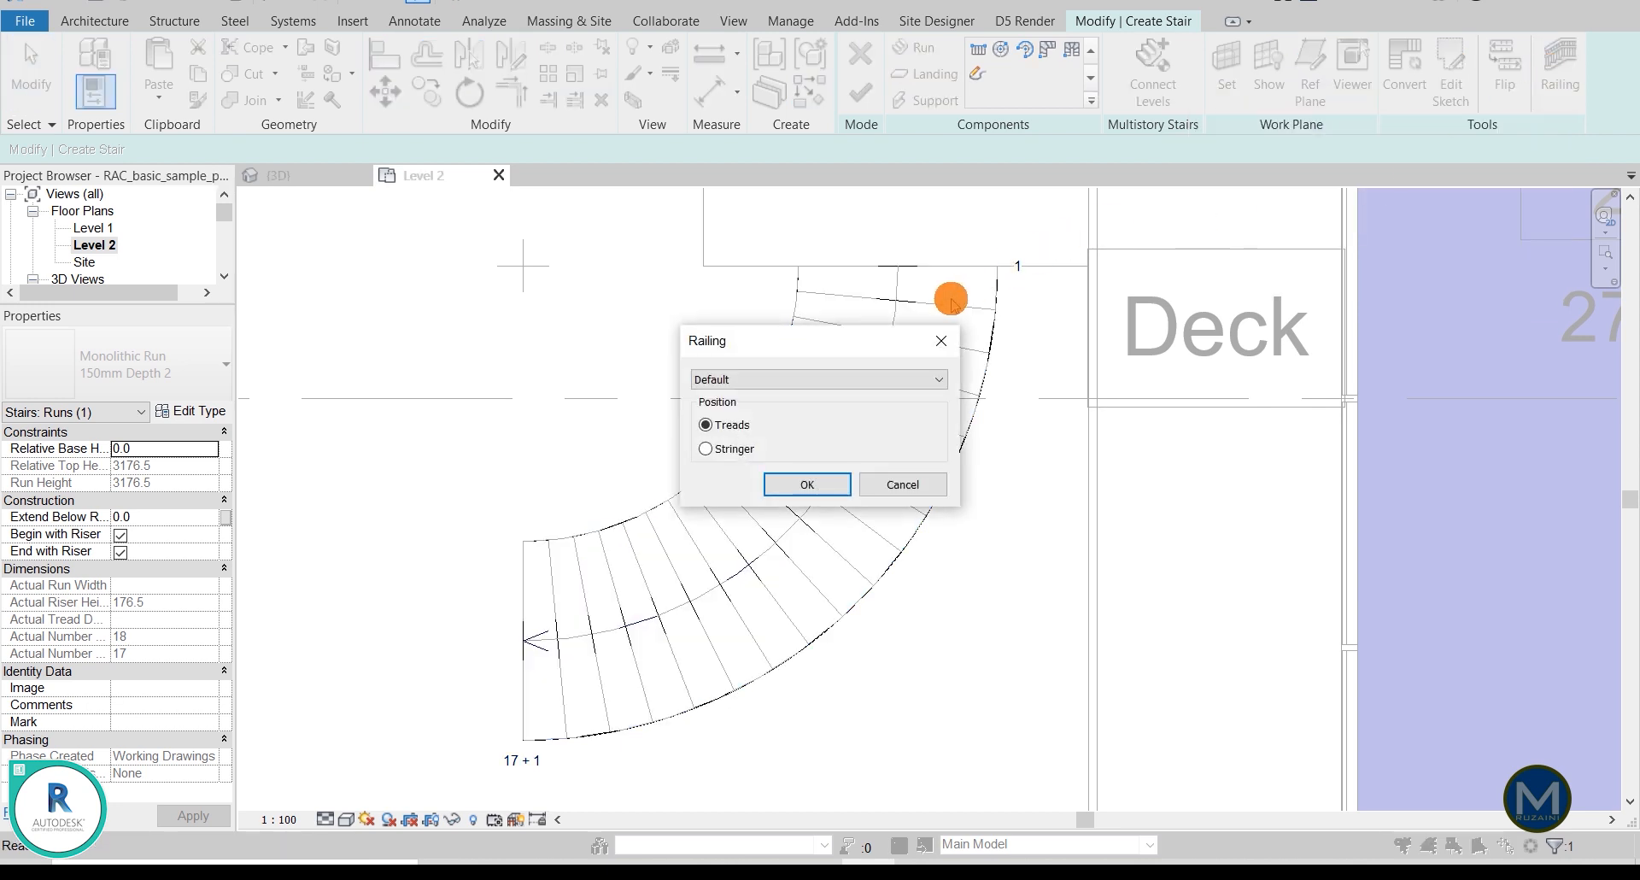
{"action": "left_click", "coordinate": [808, 378]}
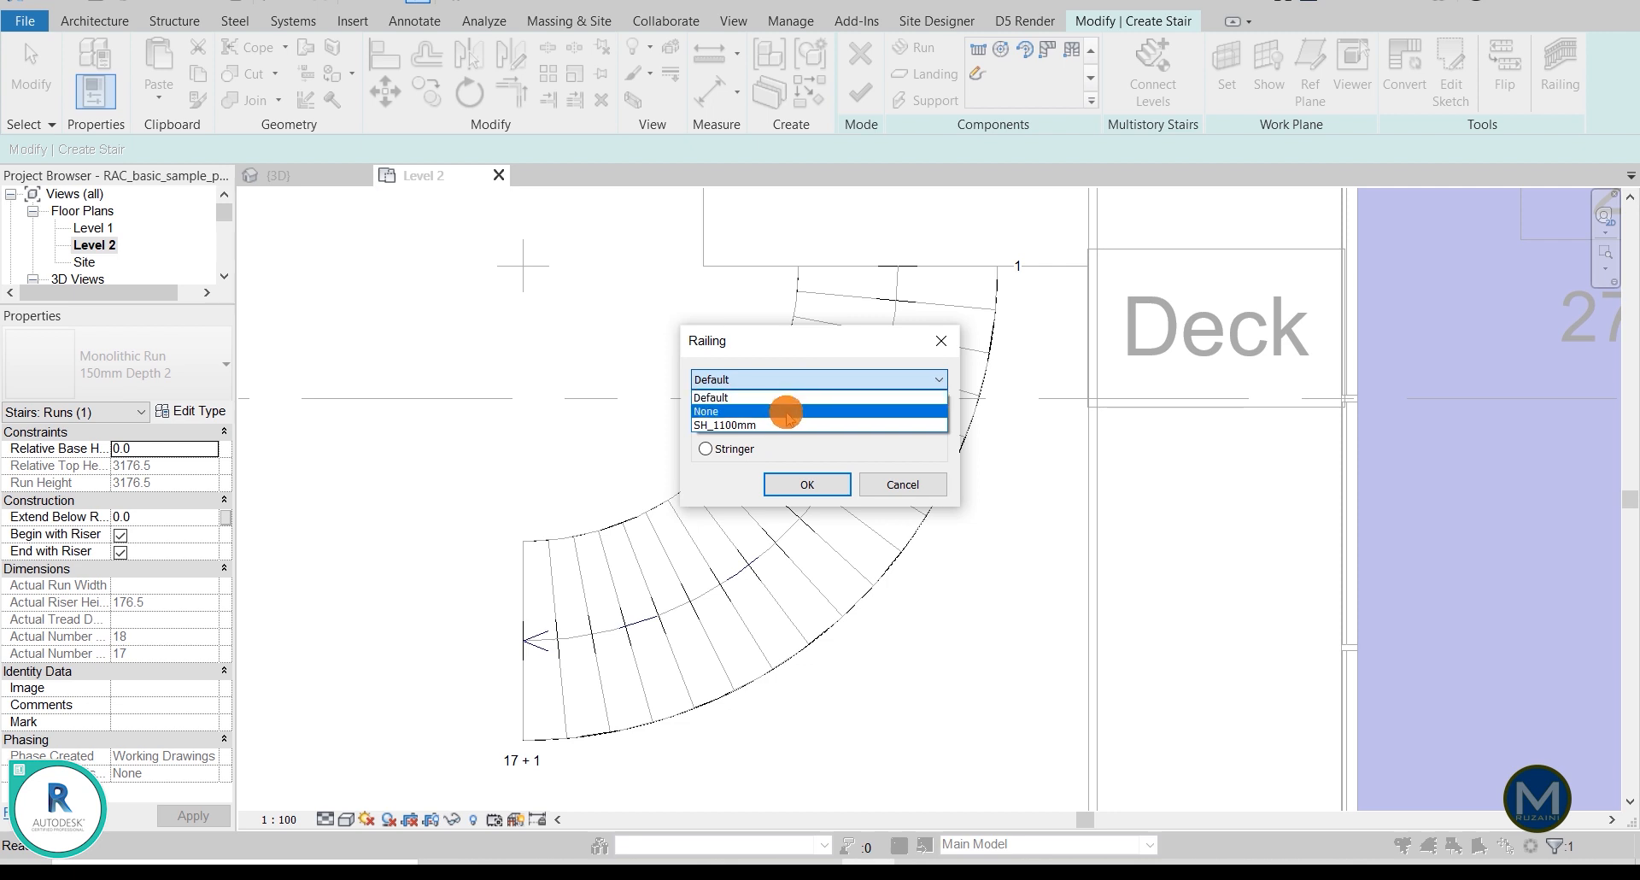
{"action": "left_click", "coordinate": [788, 411]}
{"action": "left_click", "coordinate": [776, 378]}
{"action": "left_click", "coordinate": [776, 397]}
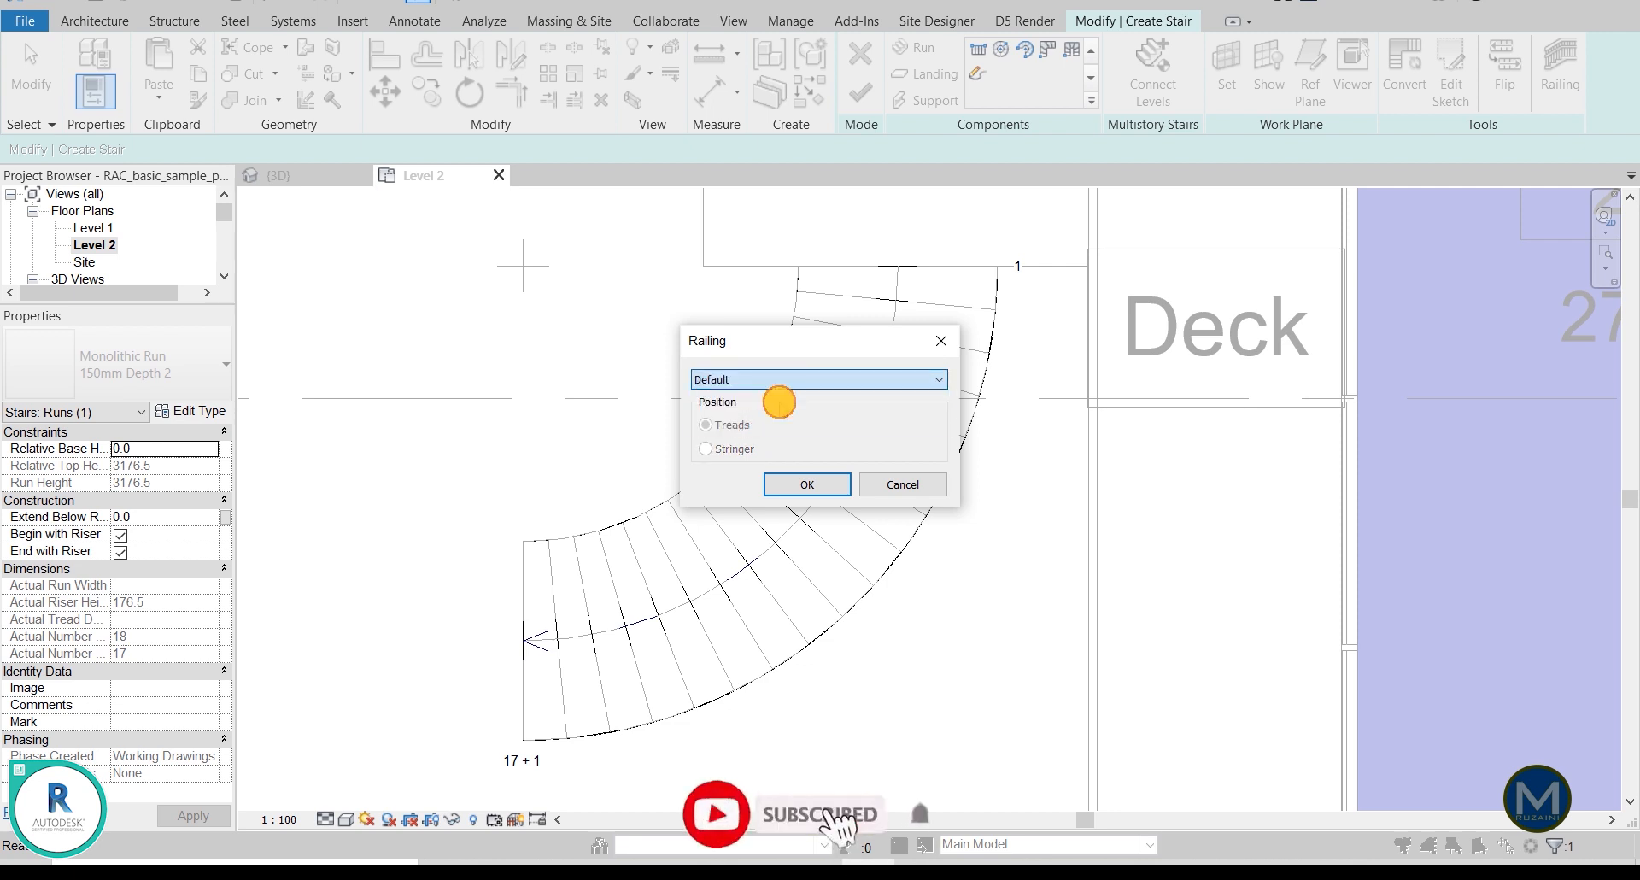
{"action": "left_click", "coordinate": [771, 381]}
{"action": "left_click", "coordinate": [758, 417]}
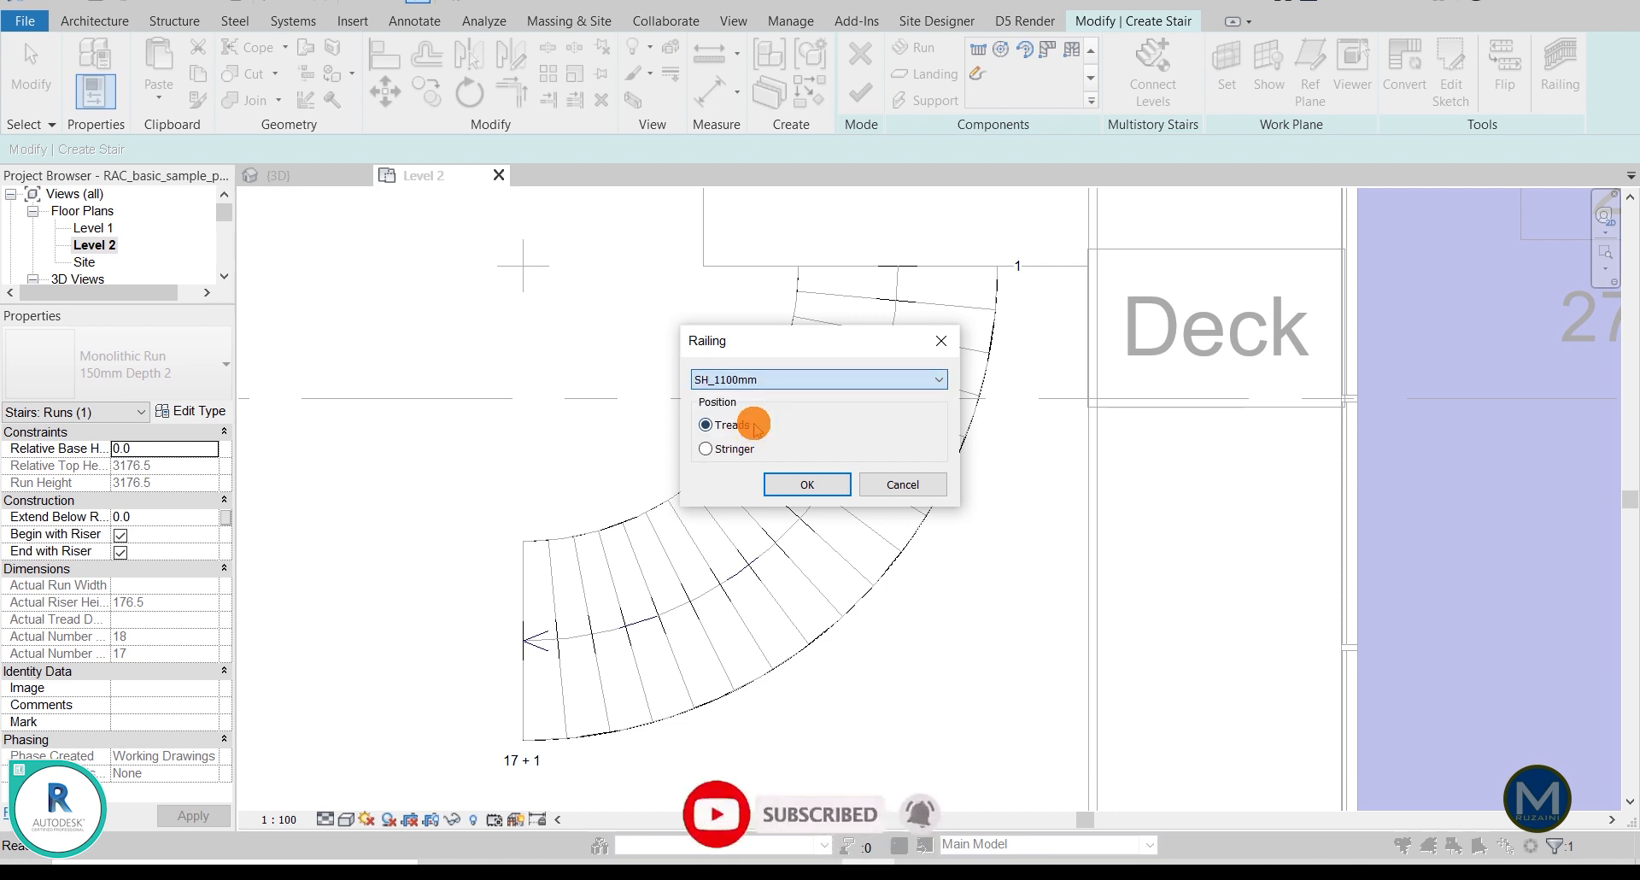
{"action": "left_click", "coordinate": [775, 381]}
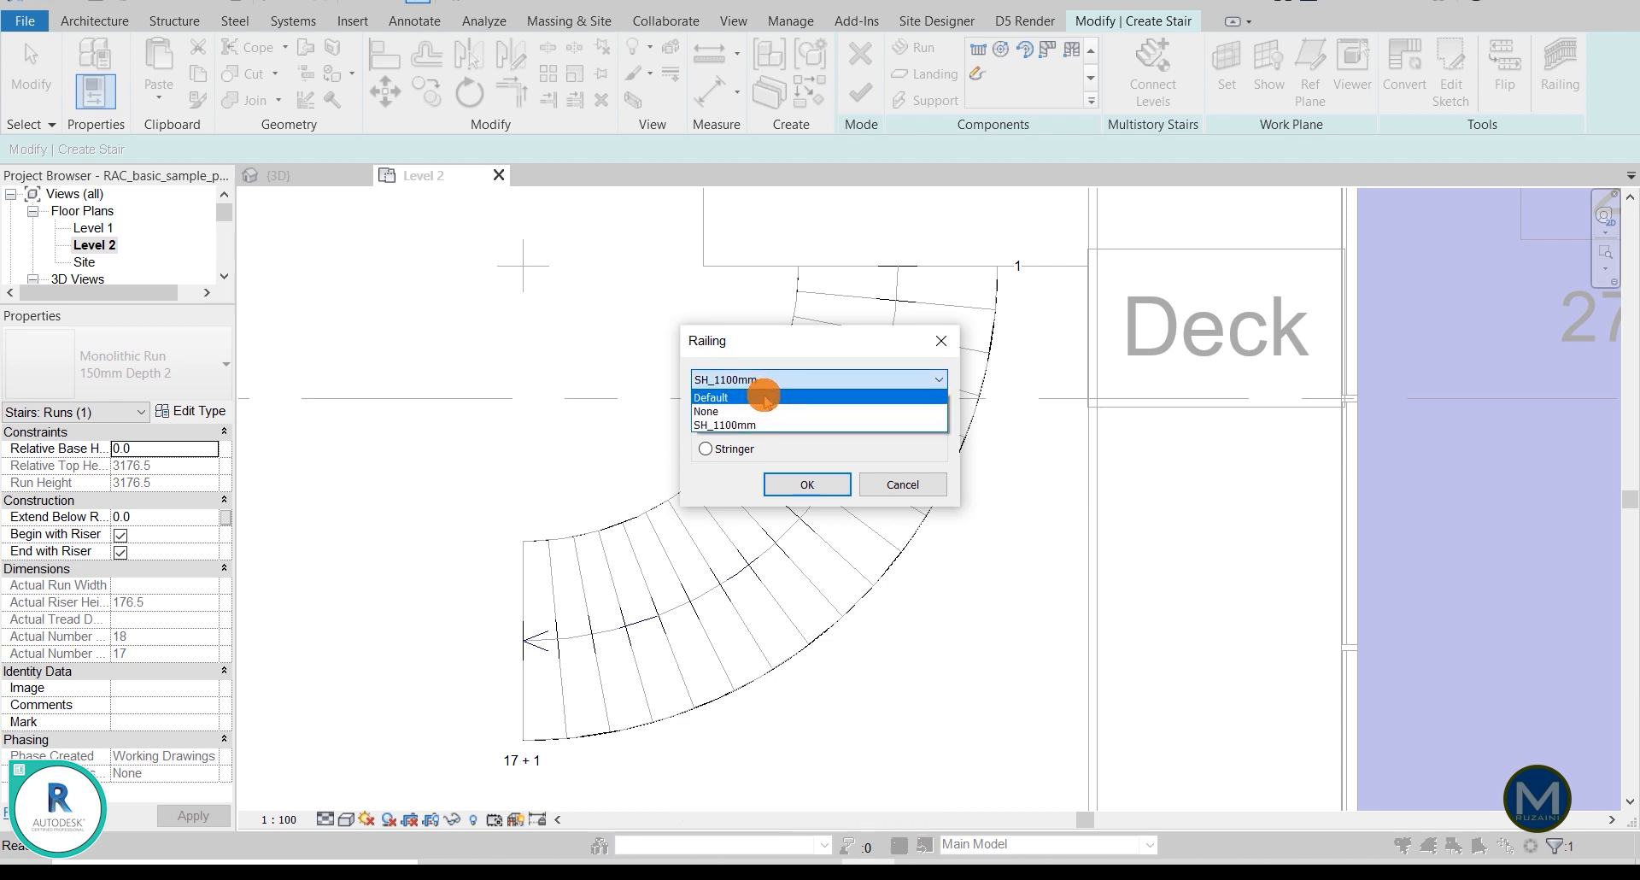
{"action": "left_click", "coordinate": [764, 397]}
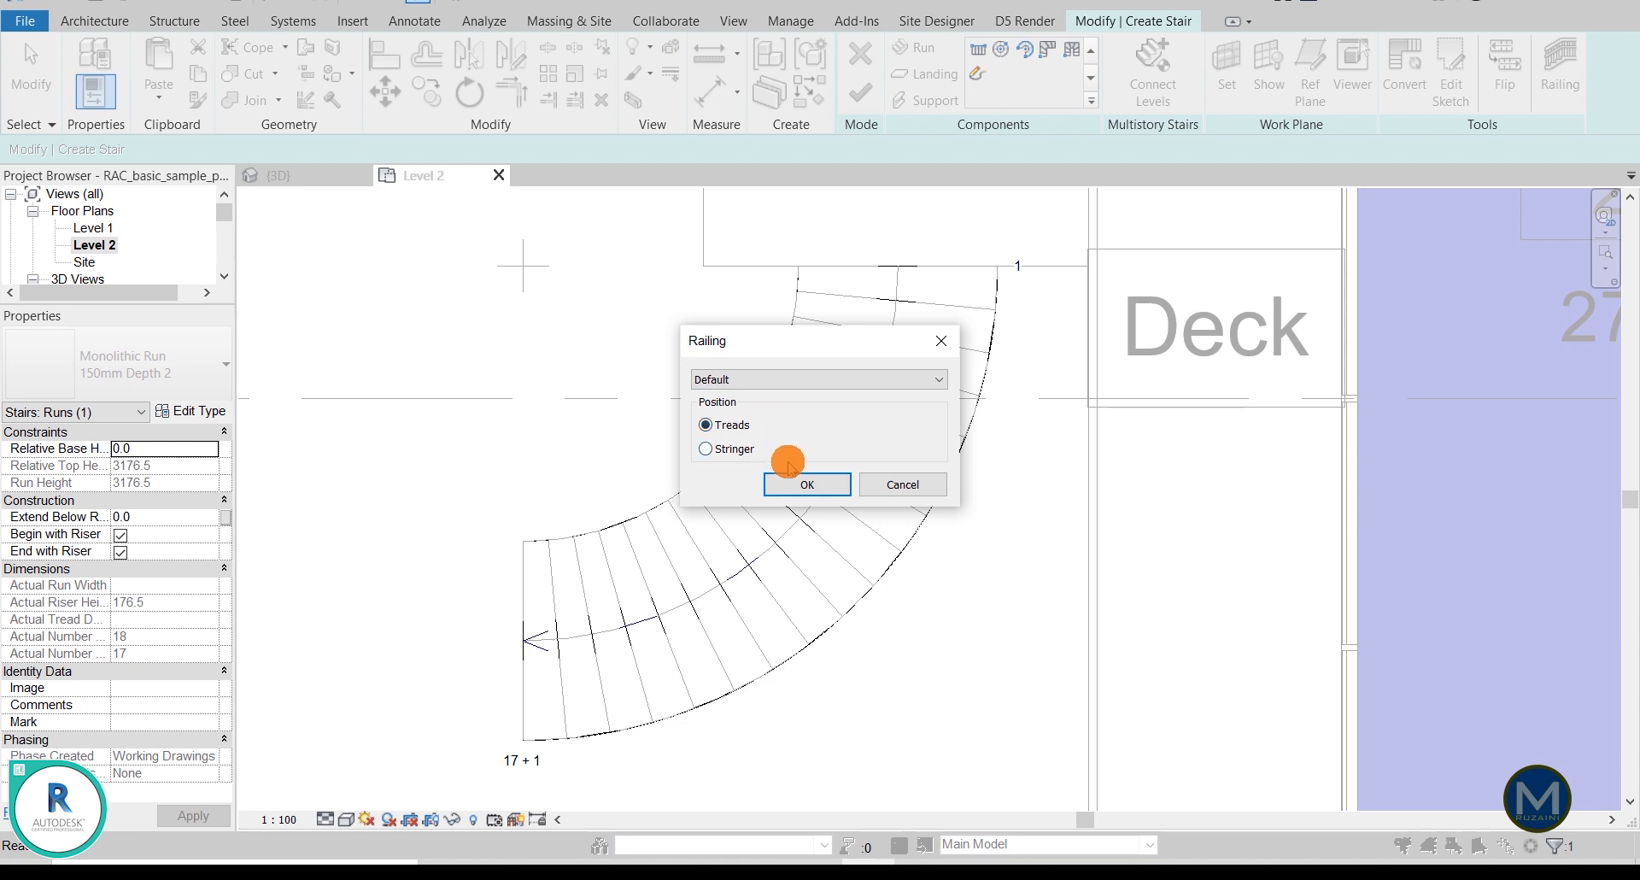
{"action": "left_click", "coordinate": [806, 481]}
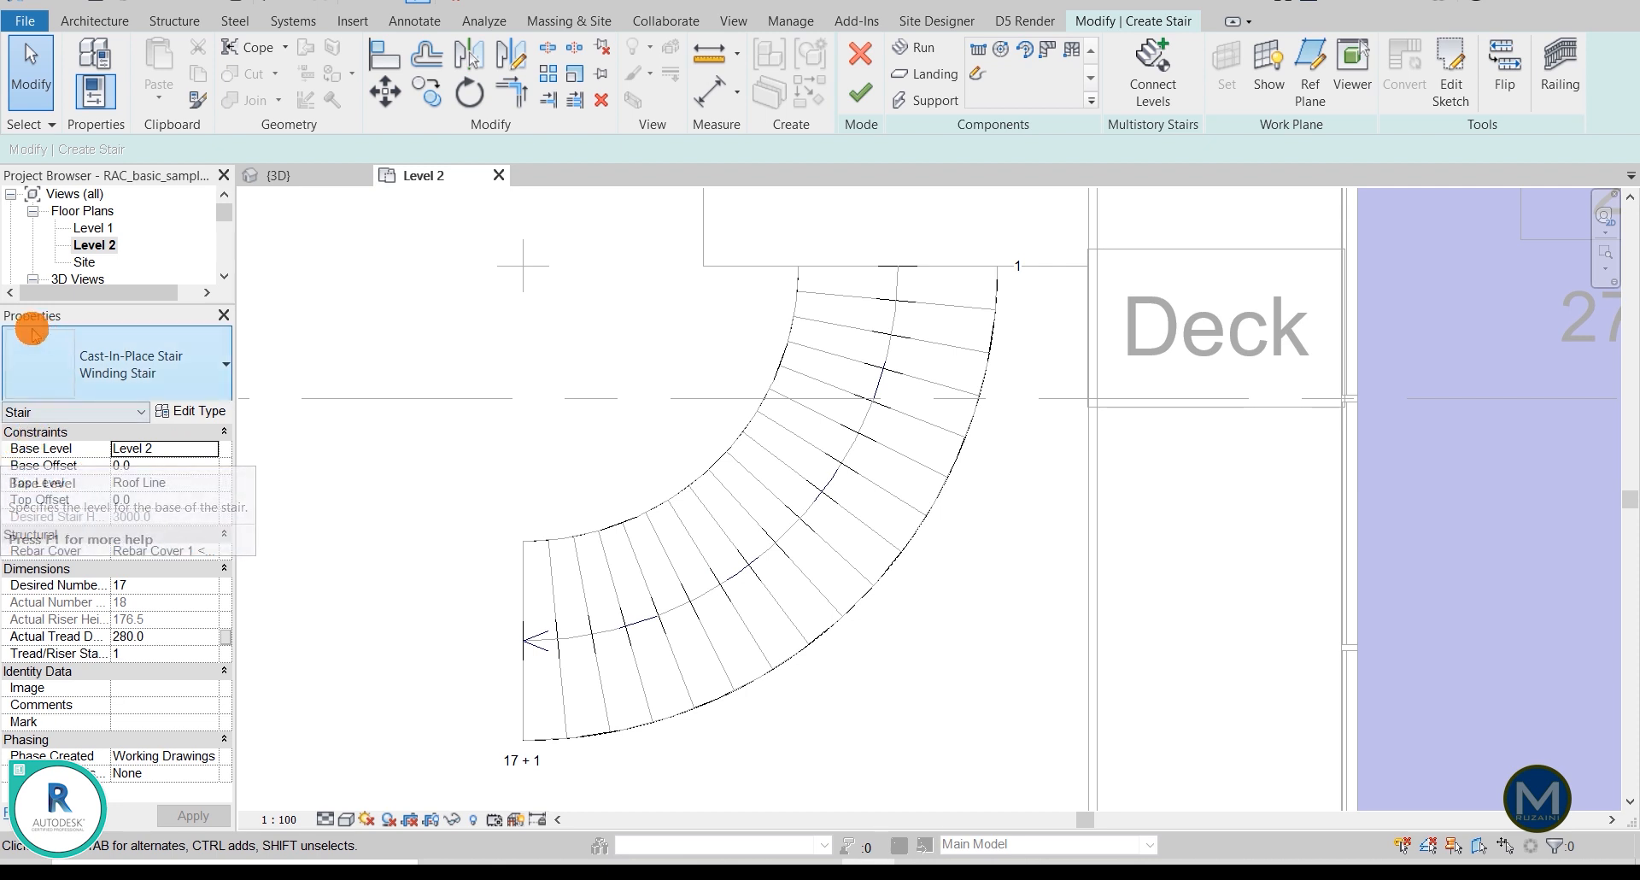
Step: Set the stair's base level to Level 1 and top level to Level 2, and finish the stair
{"action": "left_click", "coordinate": [209, 448]}
{"action": "left_click", "coordinate": [146, 494]}
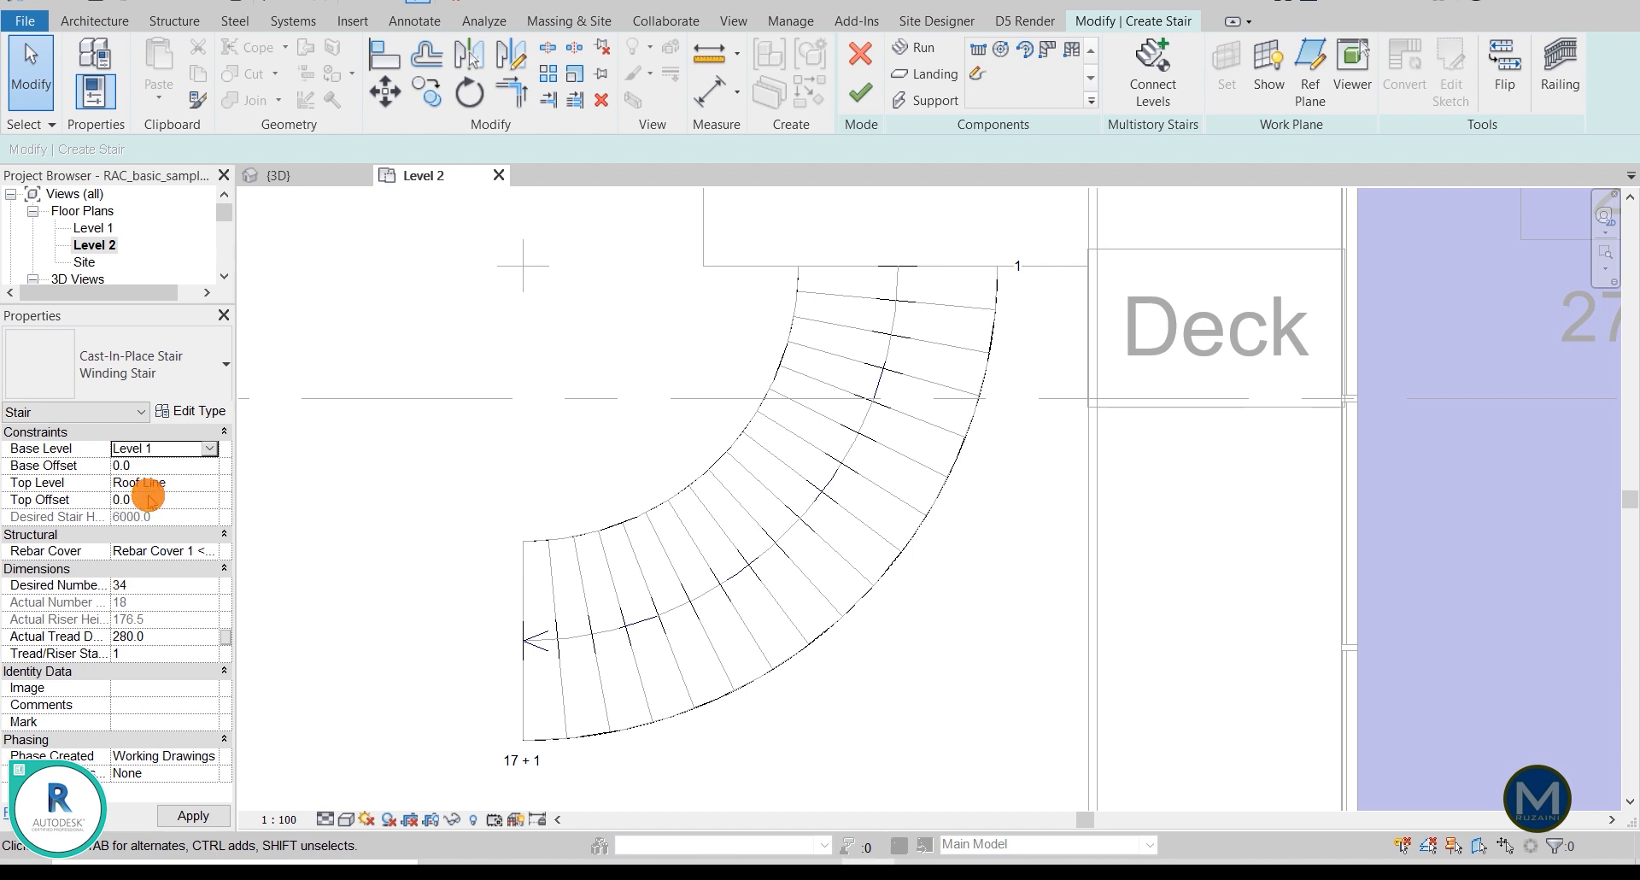
{"action": "left_click", "coordinate": [209, 483]}
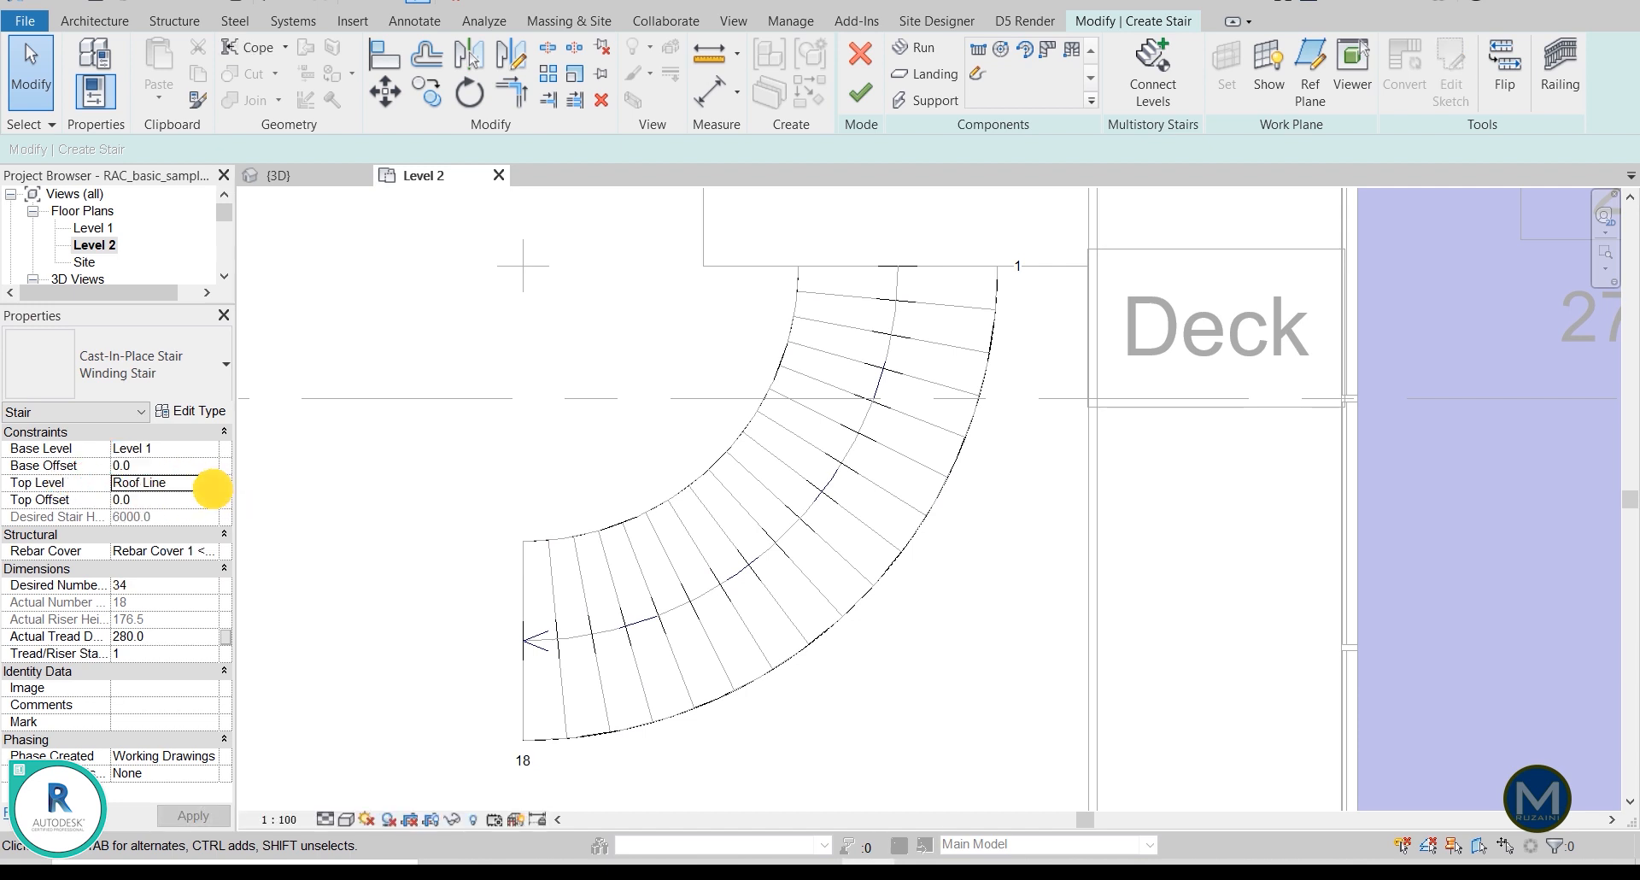
{"action": "left_click", "coordinate": [127, 570]}
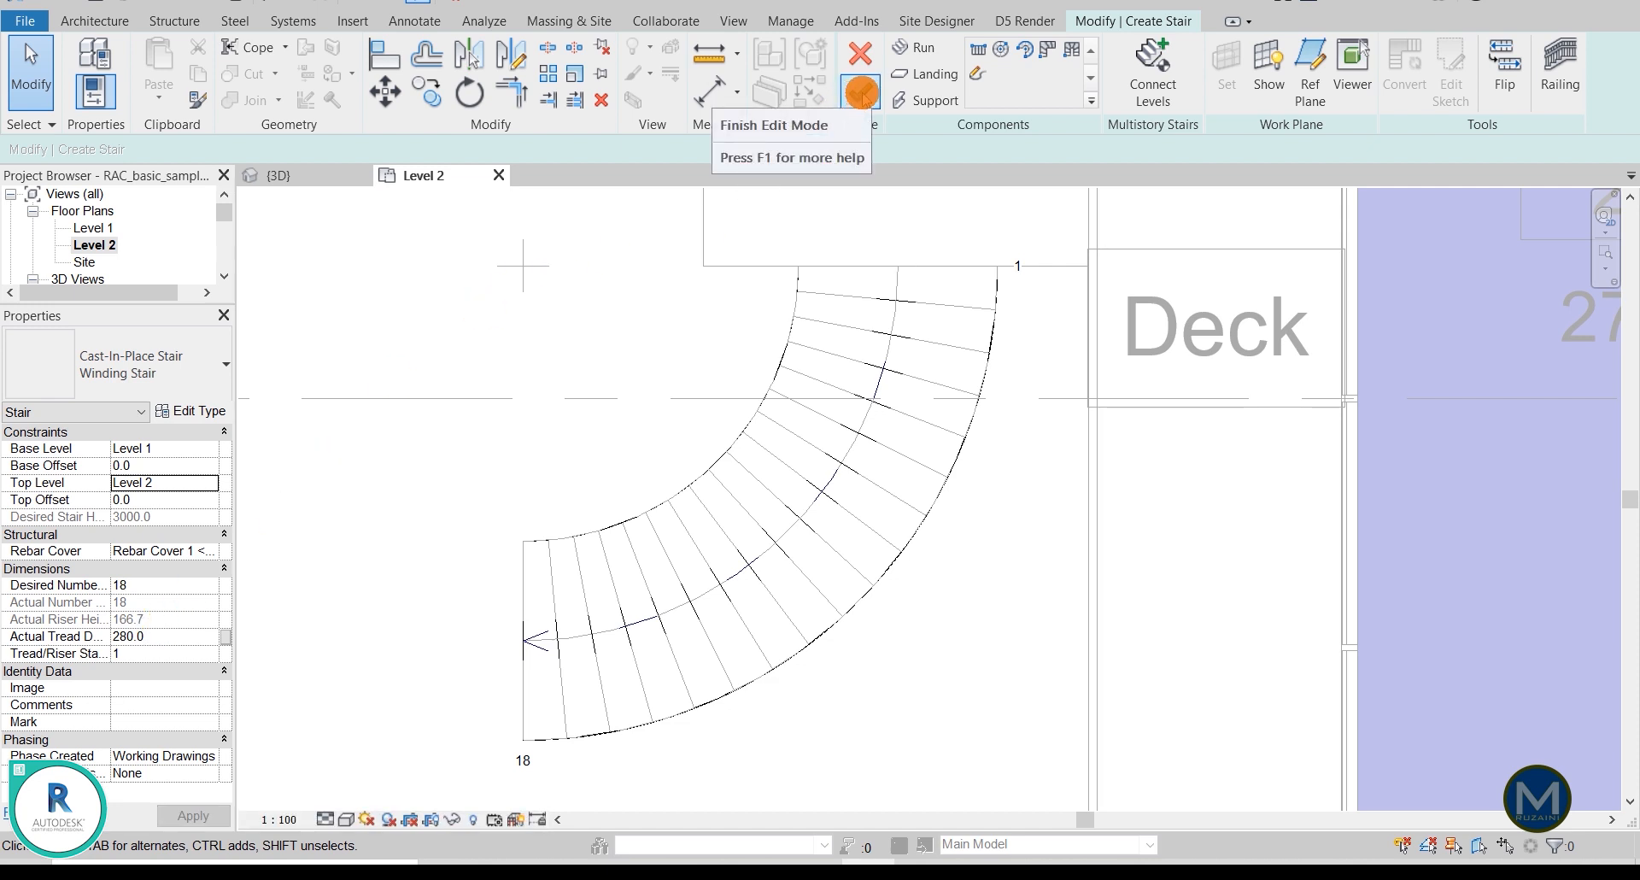
{"action": "left_click", "coordinate": [865, 98]}
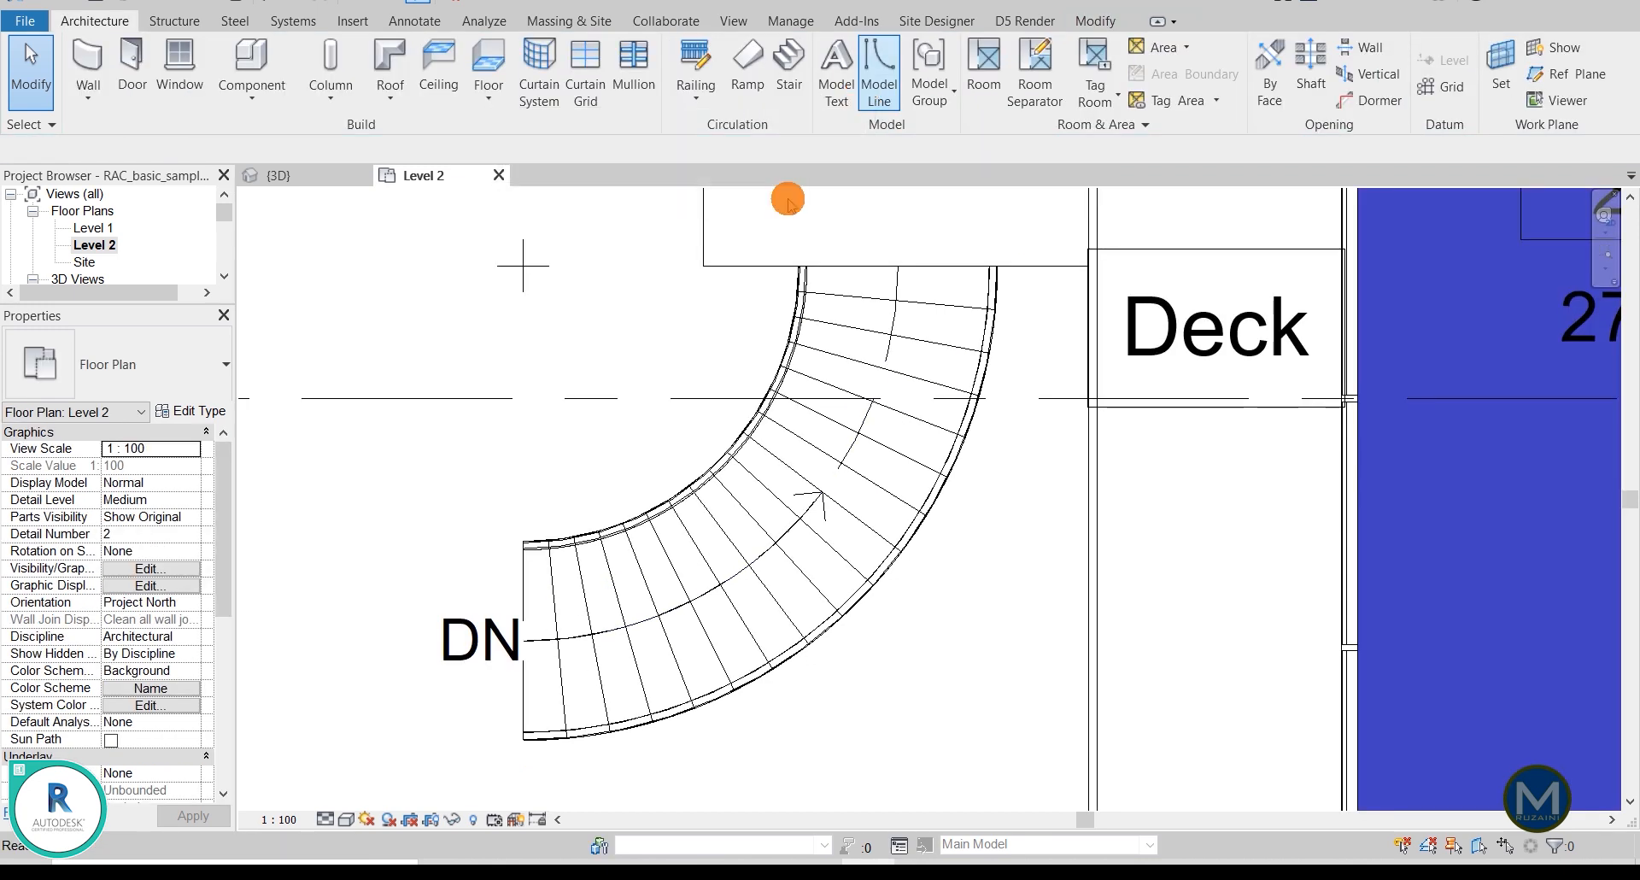
{"action": "left_click", "coordinate": [491, 651]}
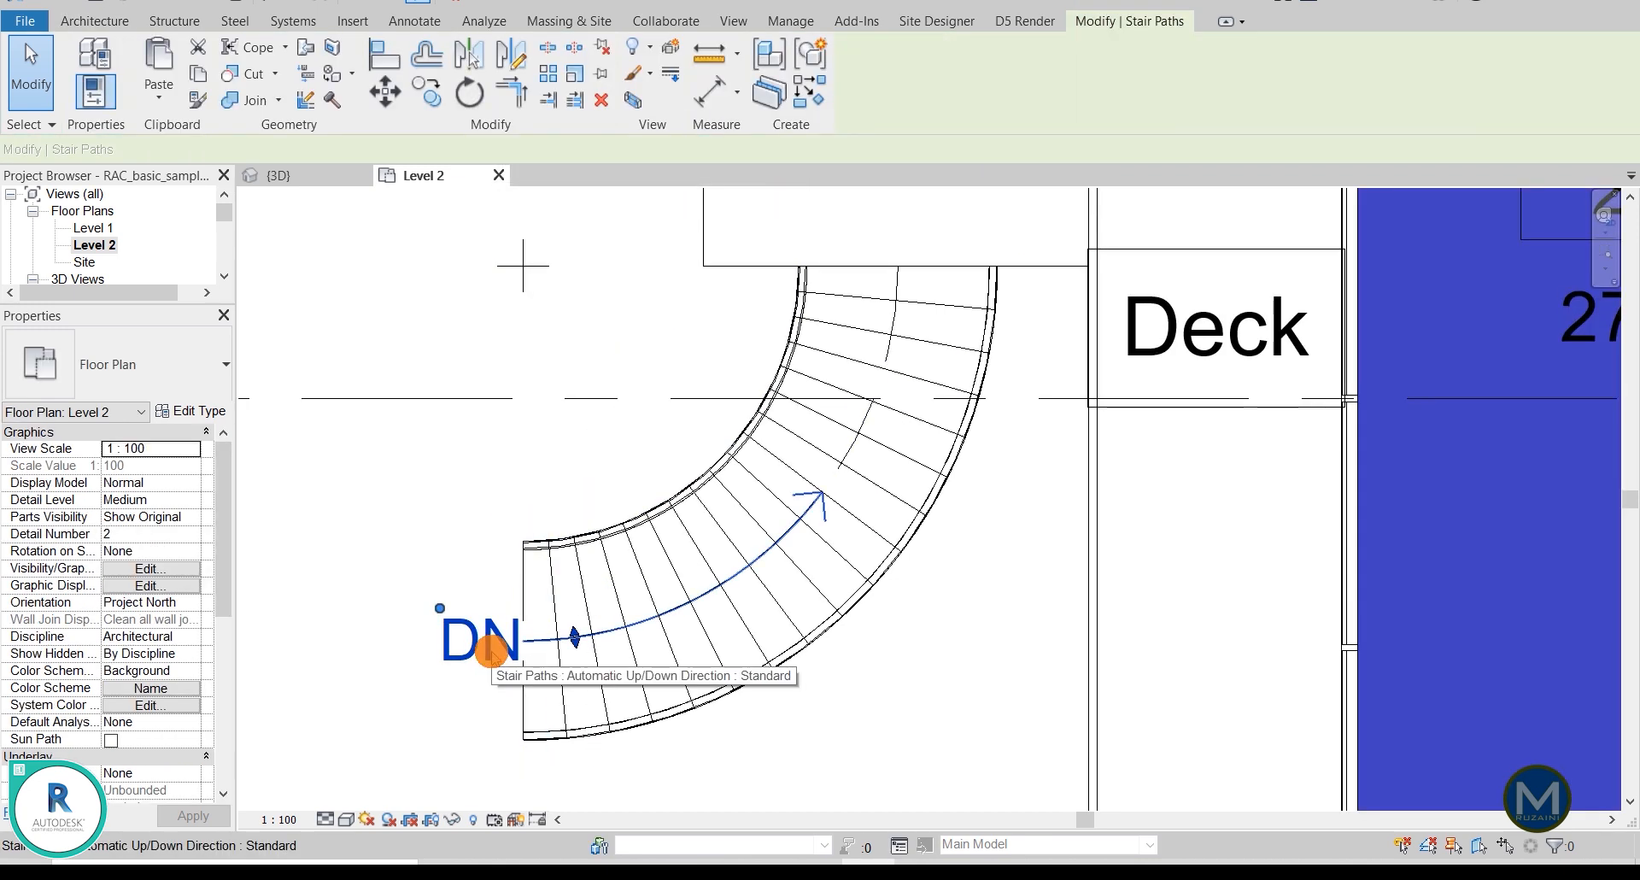
{"action": "left_click", "coordinate": [590, 358]}
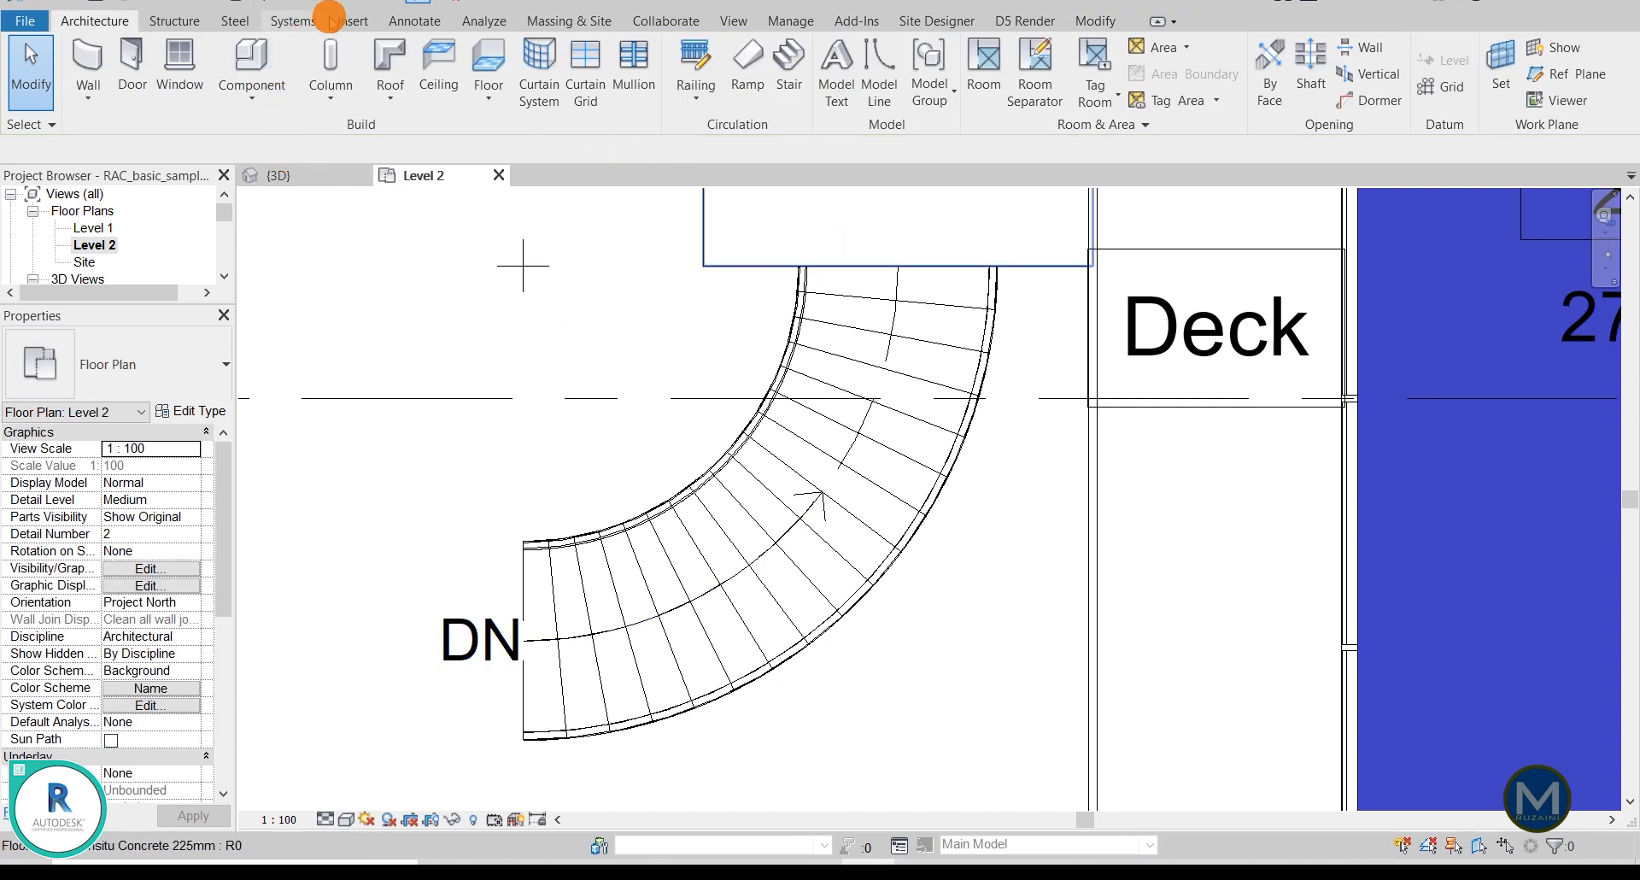
Step: In the default 3D view, edit the Winding Stair, flip its direction so it climbs toward the Level 2 slab, and finish editing
{"action": "left_click", "coordinate": [352, 2]}
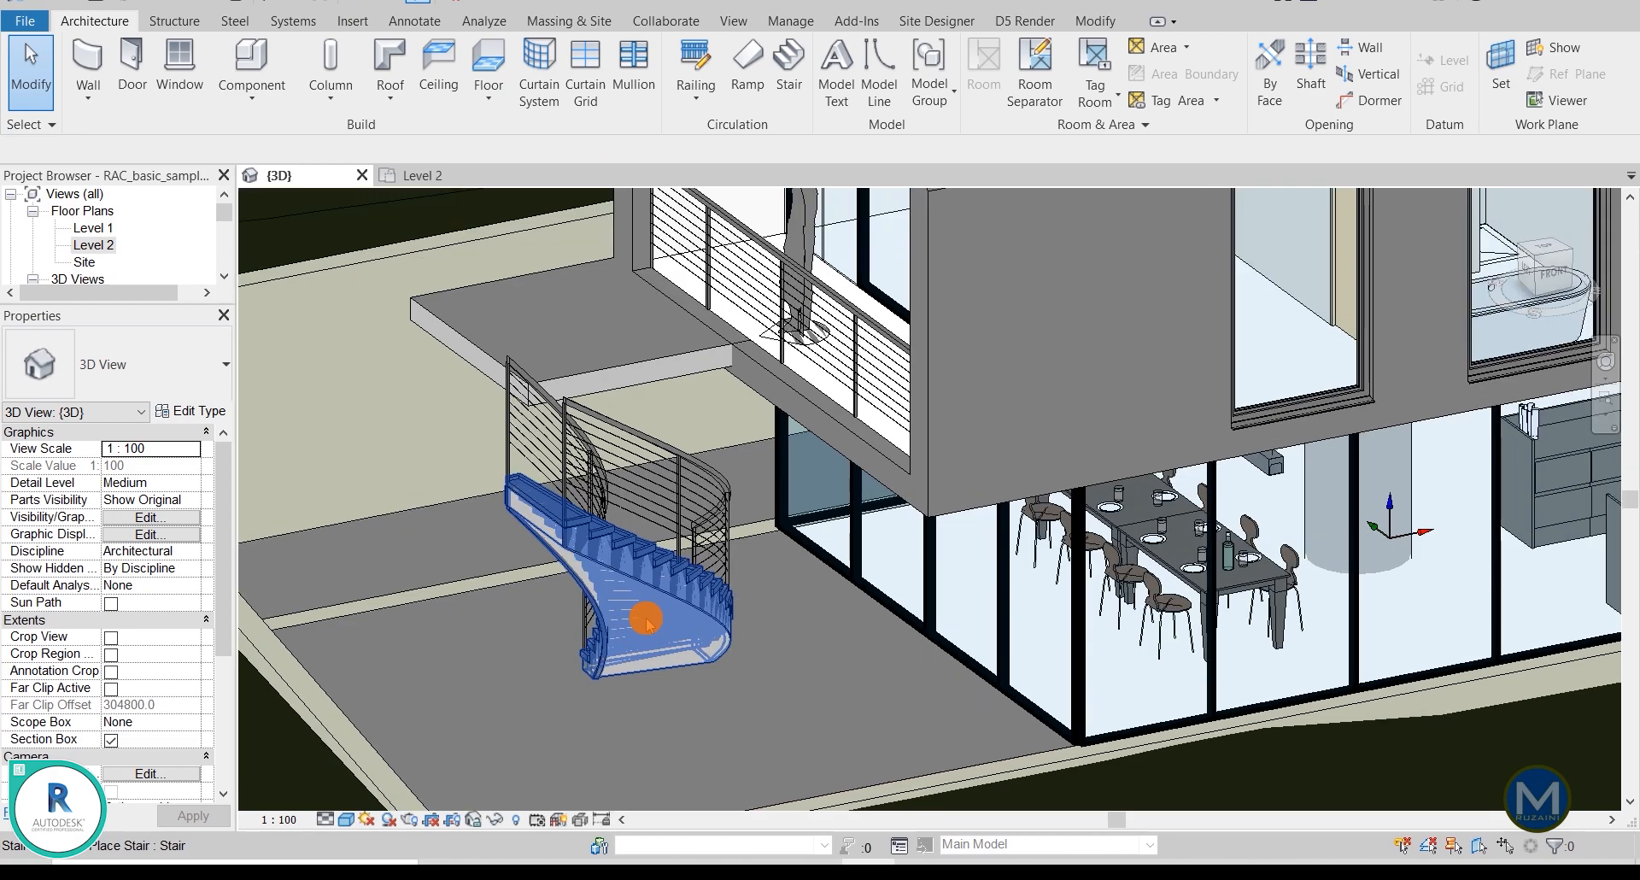
{"action": "middle_click_drag", "start_coordinate": [647, 623], "coordinate": [705, 650], "text": "shift"}
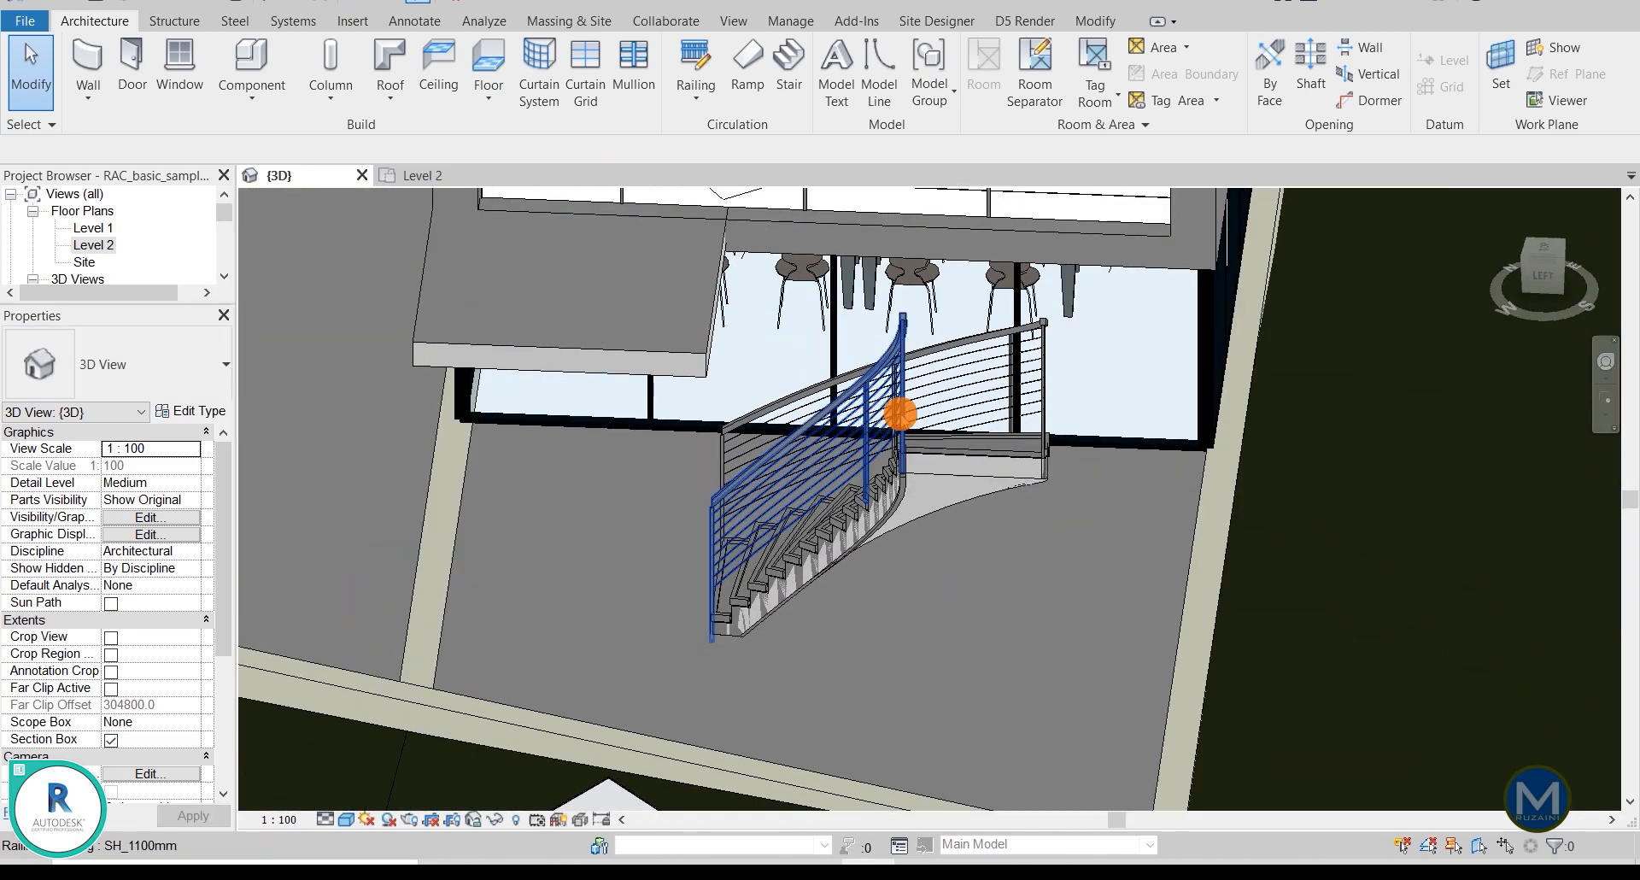
{"action": "middle_click_drag", "start_coordinate": [869, 527], "coordinate": [780, 557], "text": "shift"}
{"action": "left_click", "coordinate": [778, 550]}
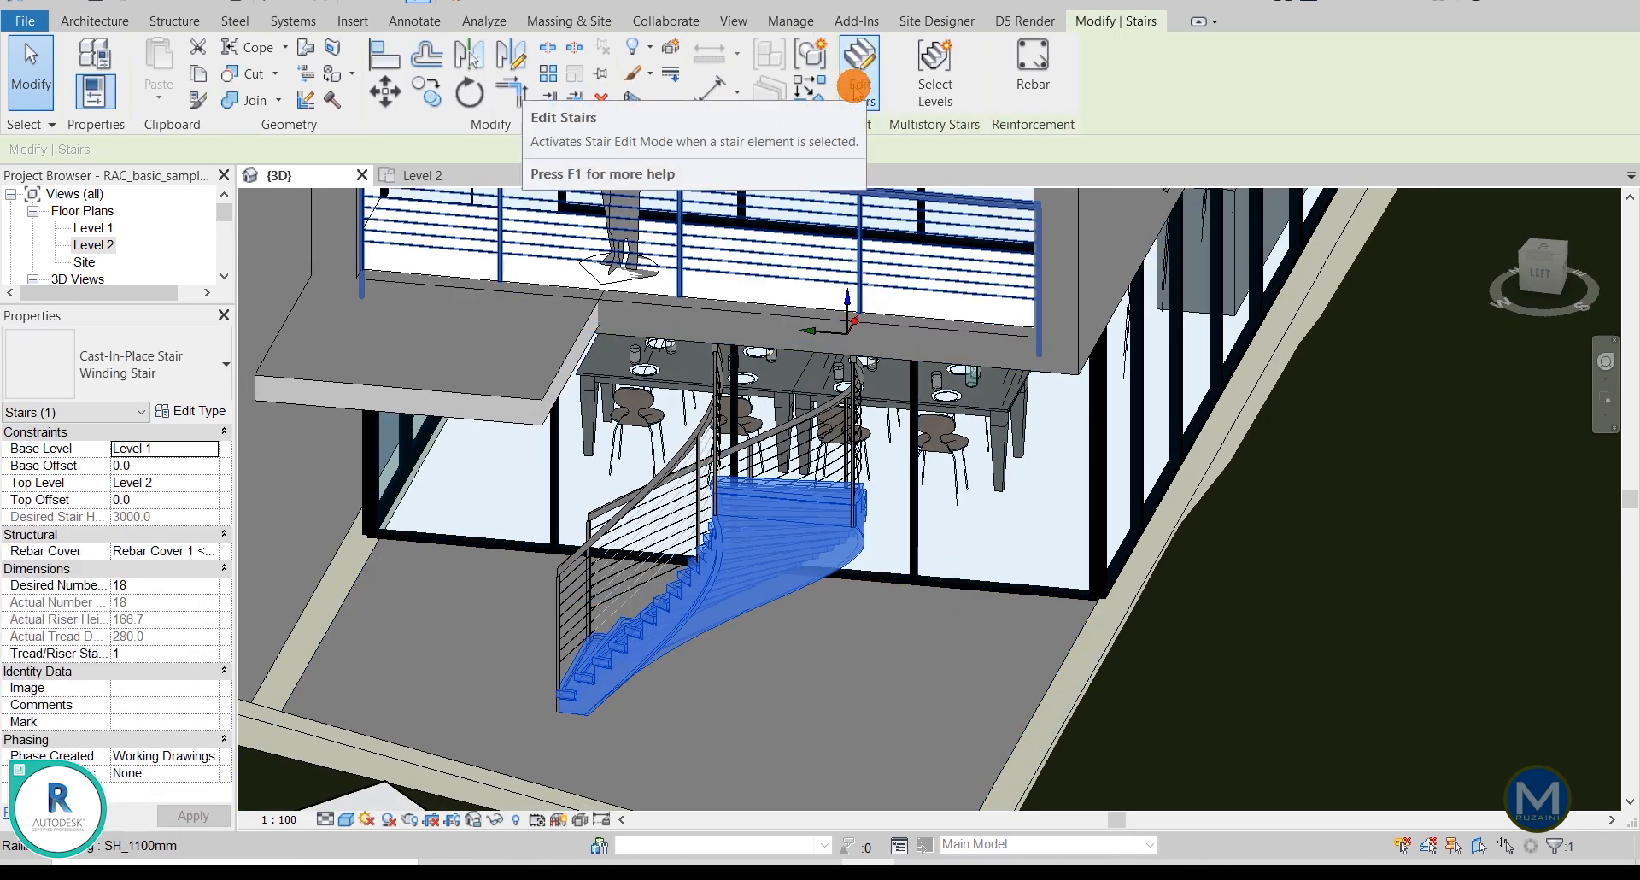
{"action": "left_click", "coordinate": [854, 87]}
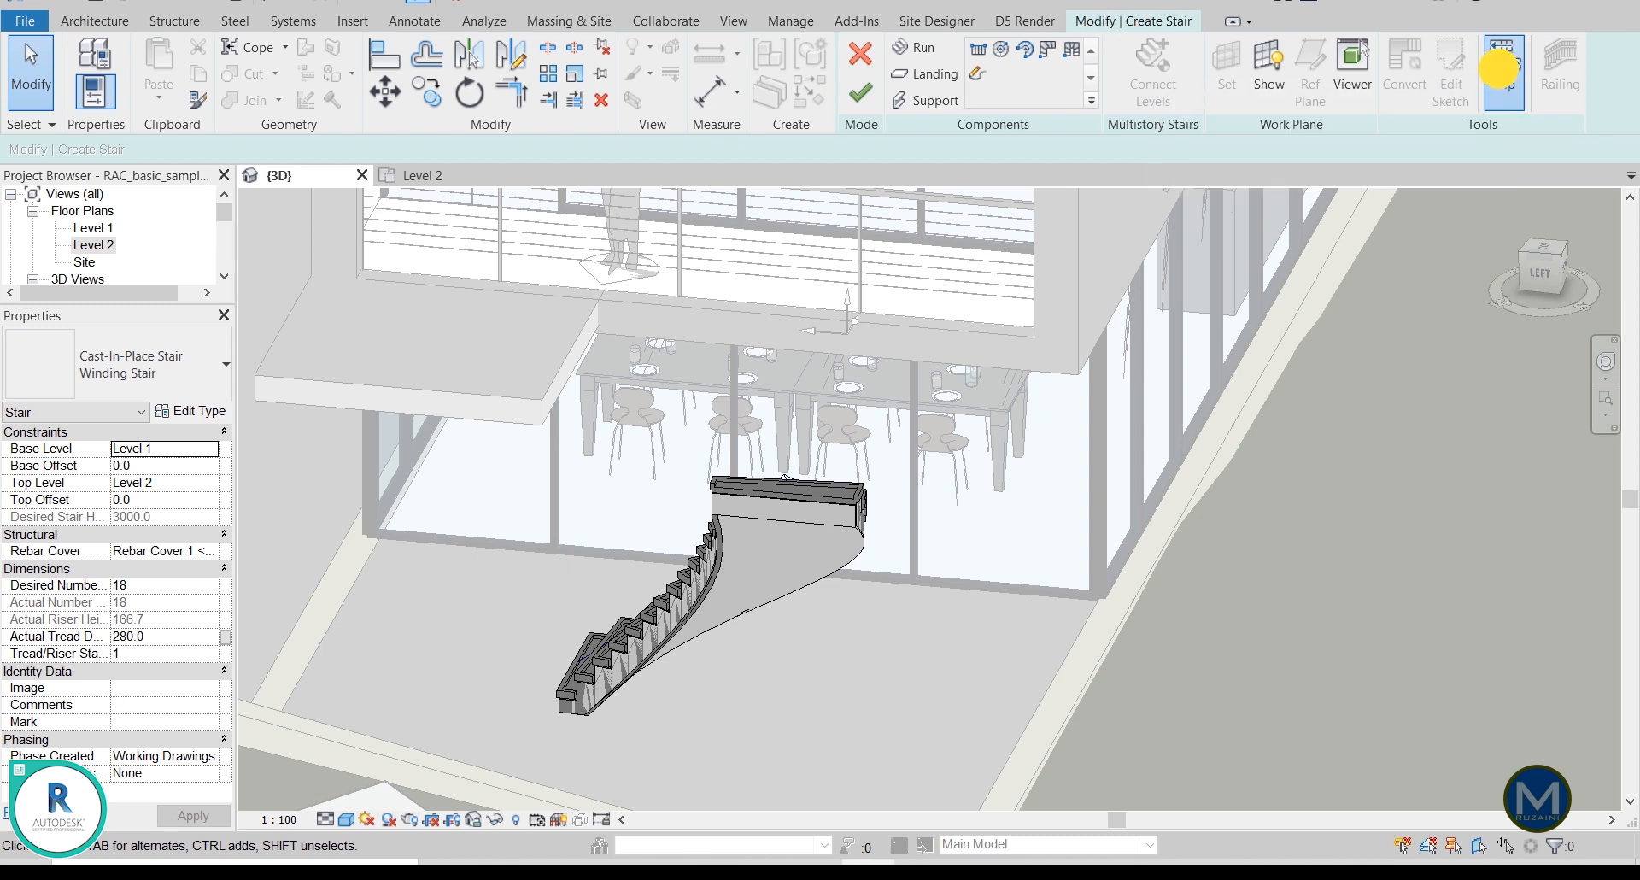
{"action": "left_click", "coordinate": [1501, 75]}
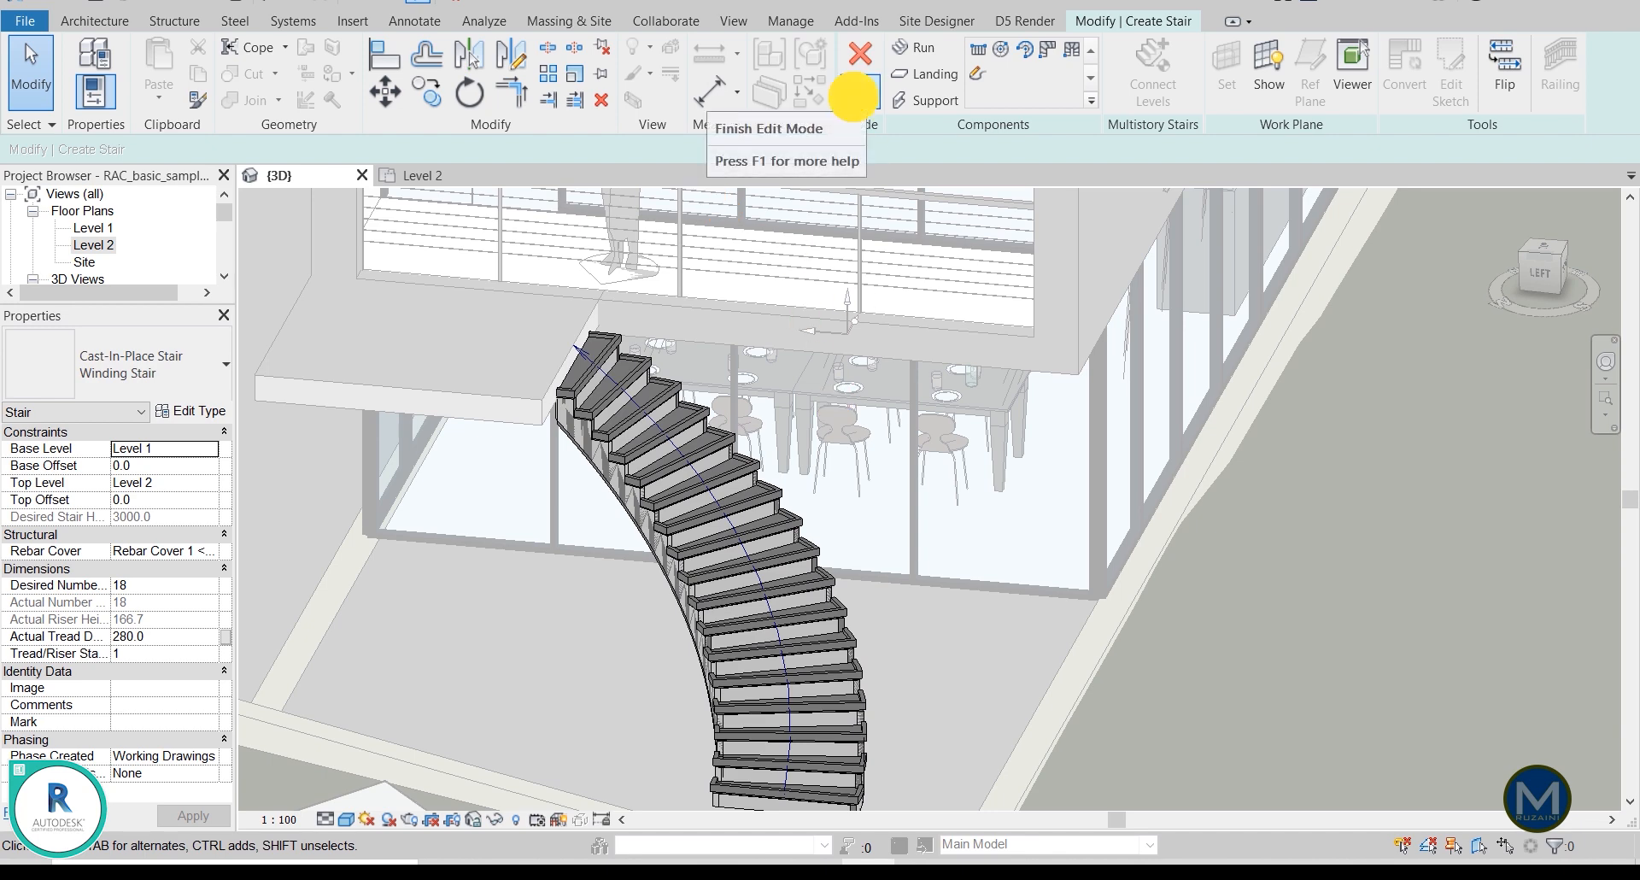
{"action": "left_click", "coordinate": [855, 94]}
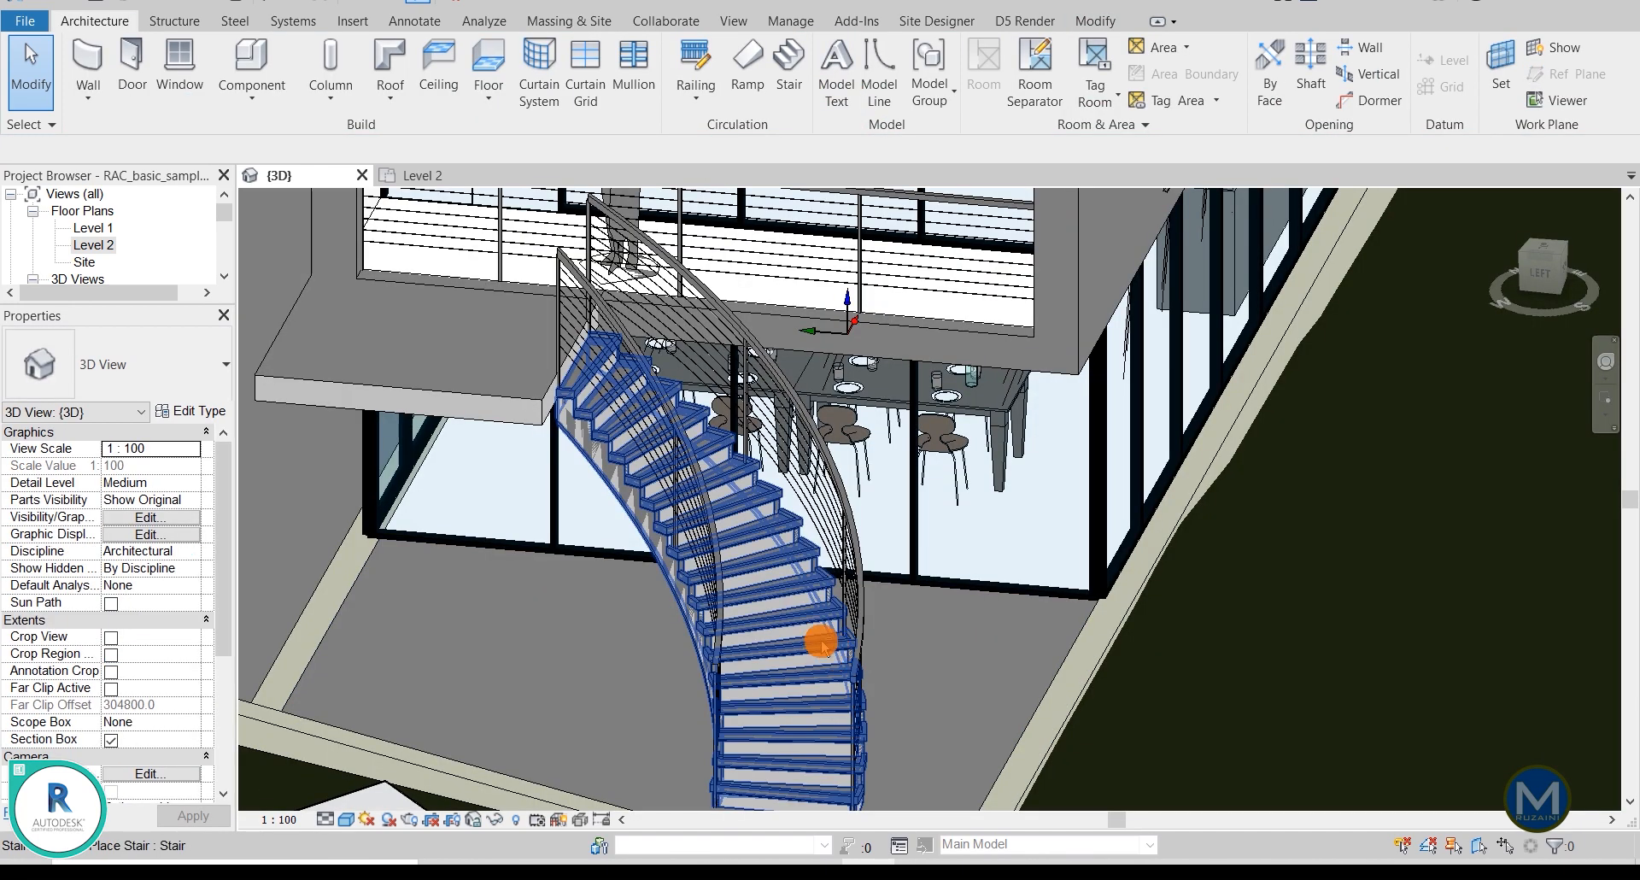
Step: Switch the 3D view's visual style to Realistic to show the winding stair's materials
{"action": "middle_click_drag", "start_coordinate": [820, 641], "coordinate": [557, 604], "text": "shift"}
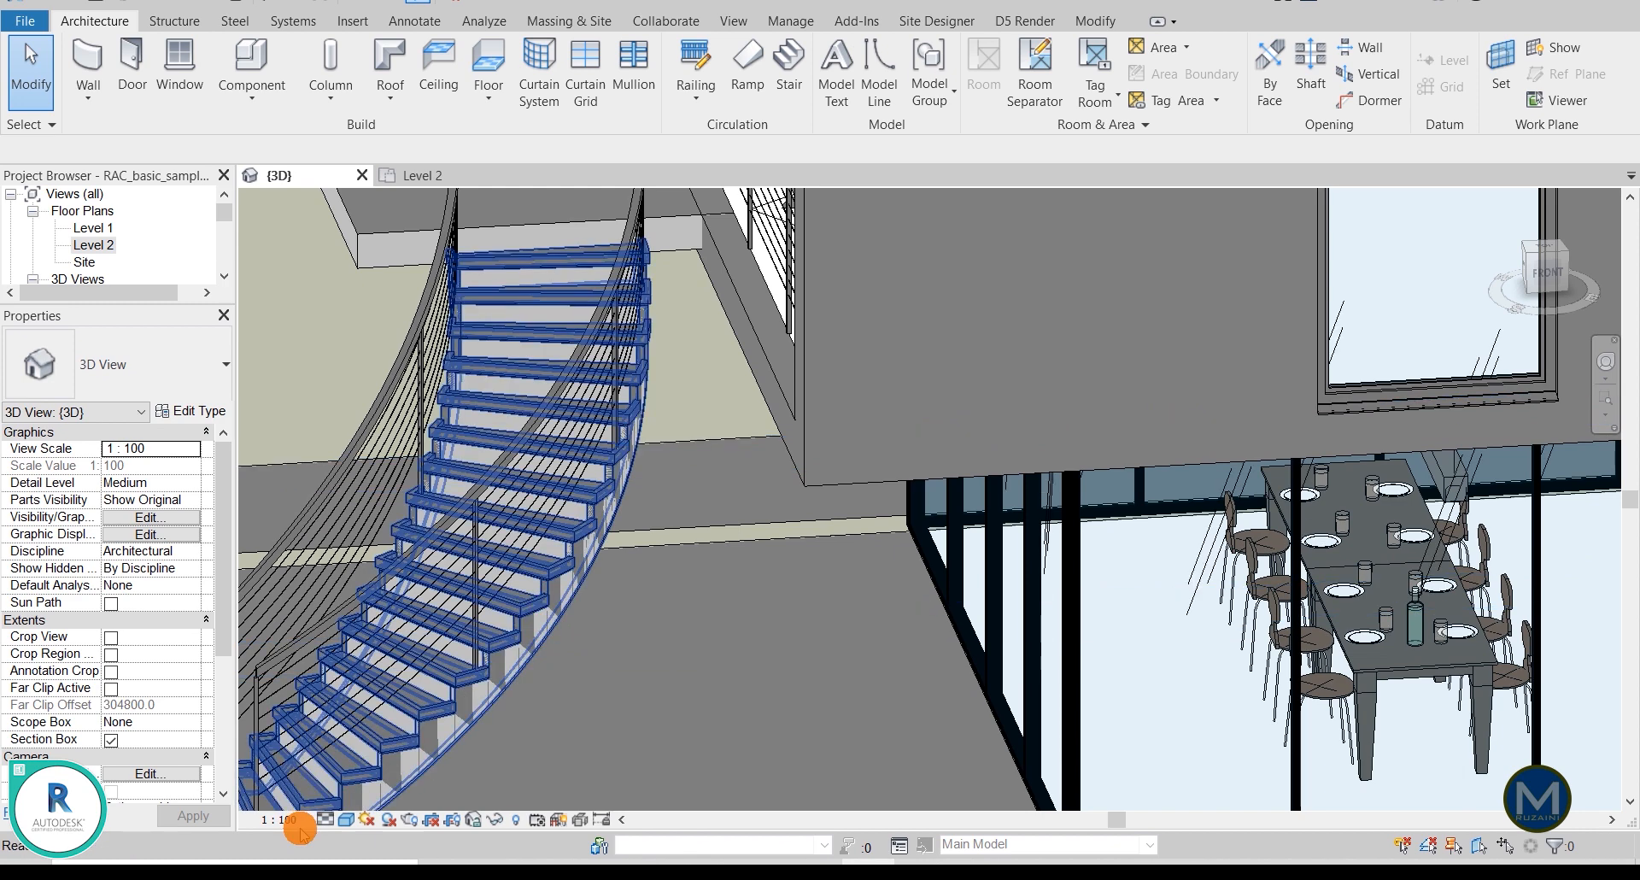
{"action": "left_click", "coordinate": [346, 819]}
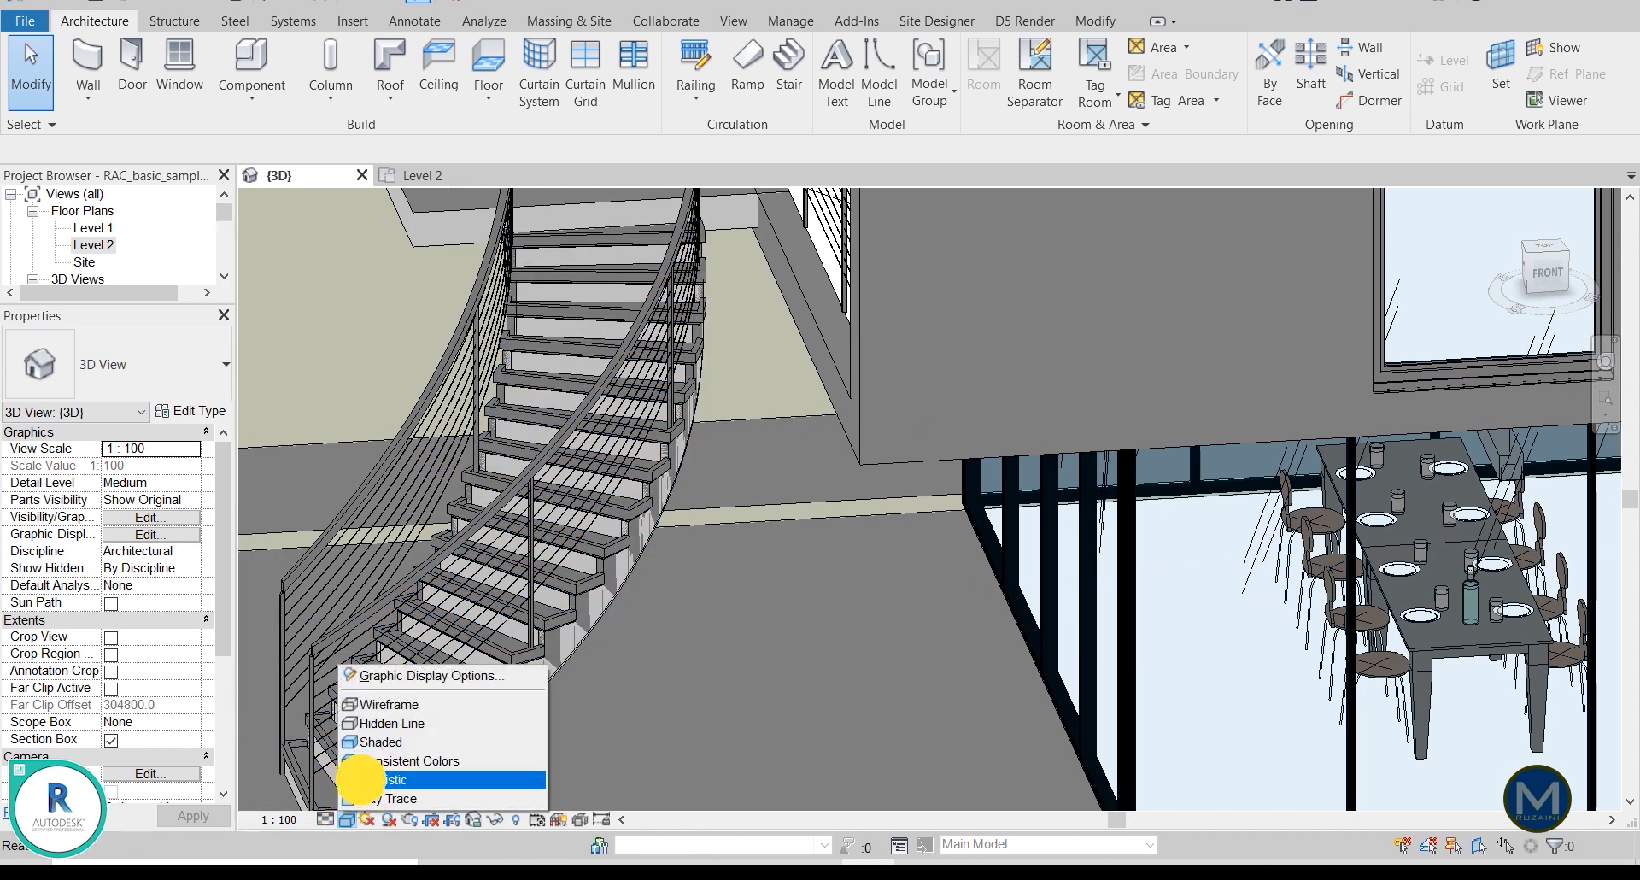
{"action": "left_click", "coordinate": [361, 779]}
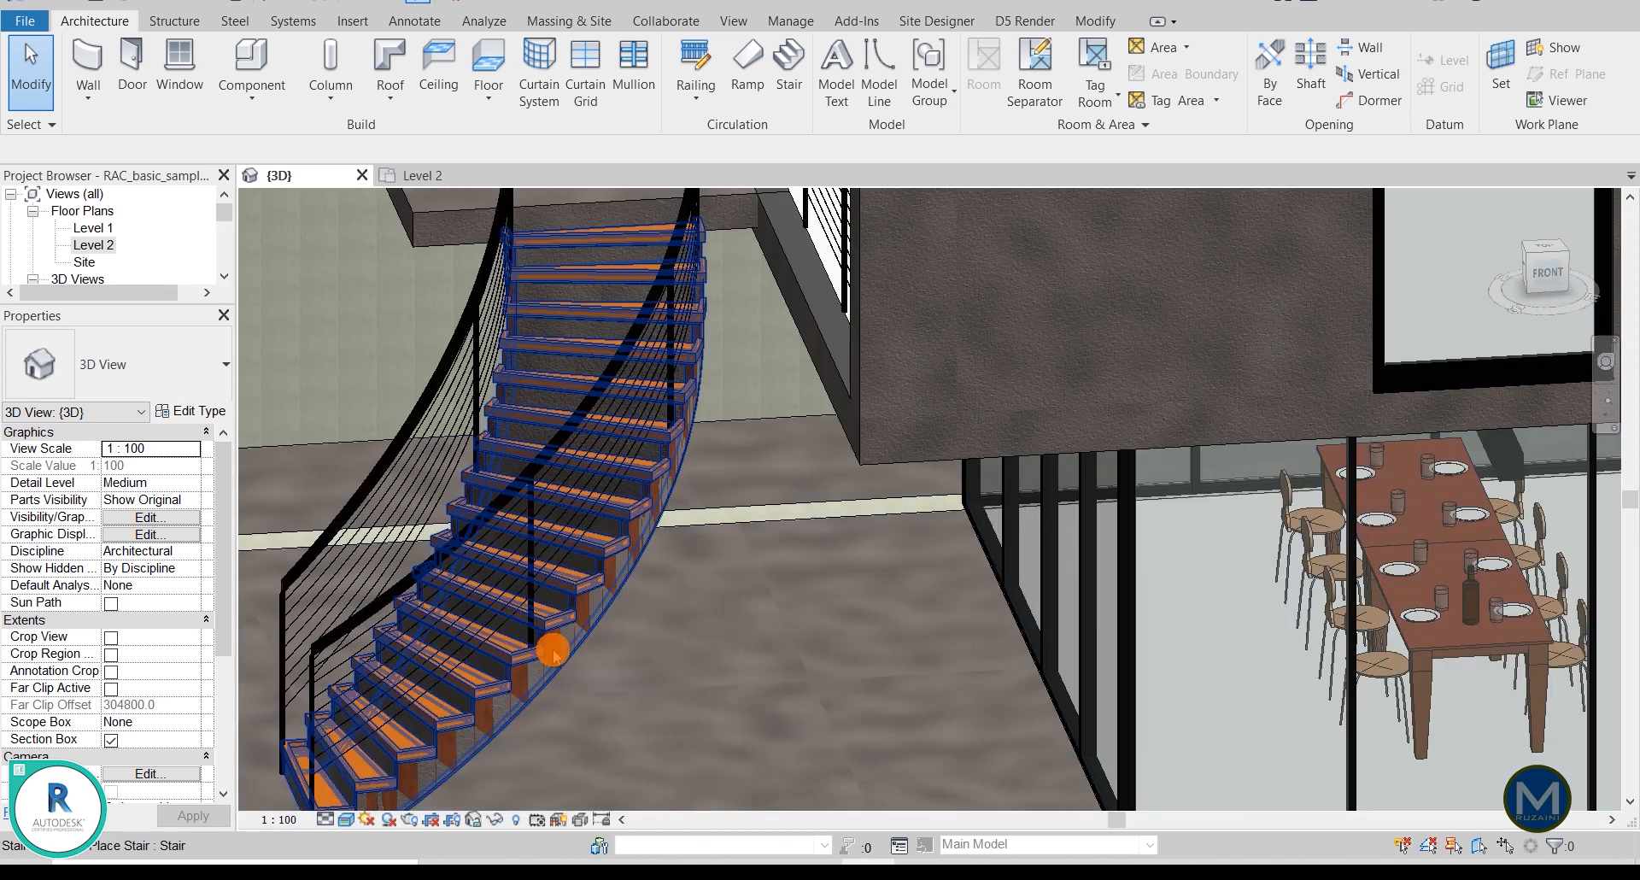
Step: Examine the winding stair from several sides, including its connection to the Level 2 slab, its treads and its railings
{"action": "middle_click_drag", "start_coordinate": [662, 511], "coordinate": [750, 628], "text": "shift"}
{"action": "scroll", "coordinate": [720, 469], "scroll_direction": "up", "scroll_amount": 6}
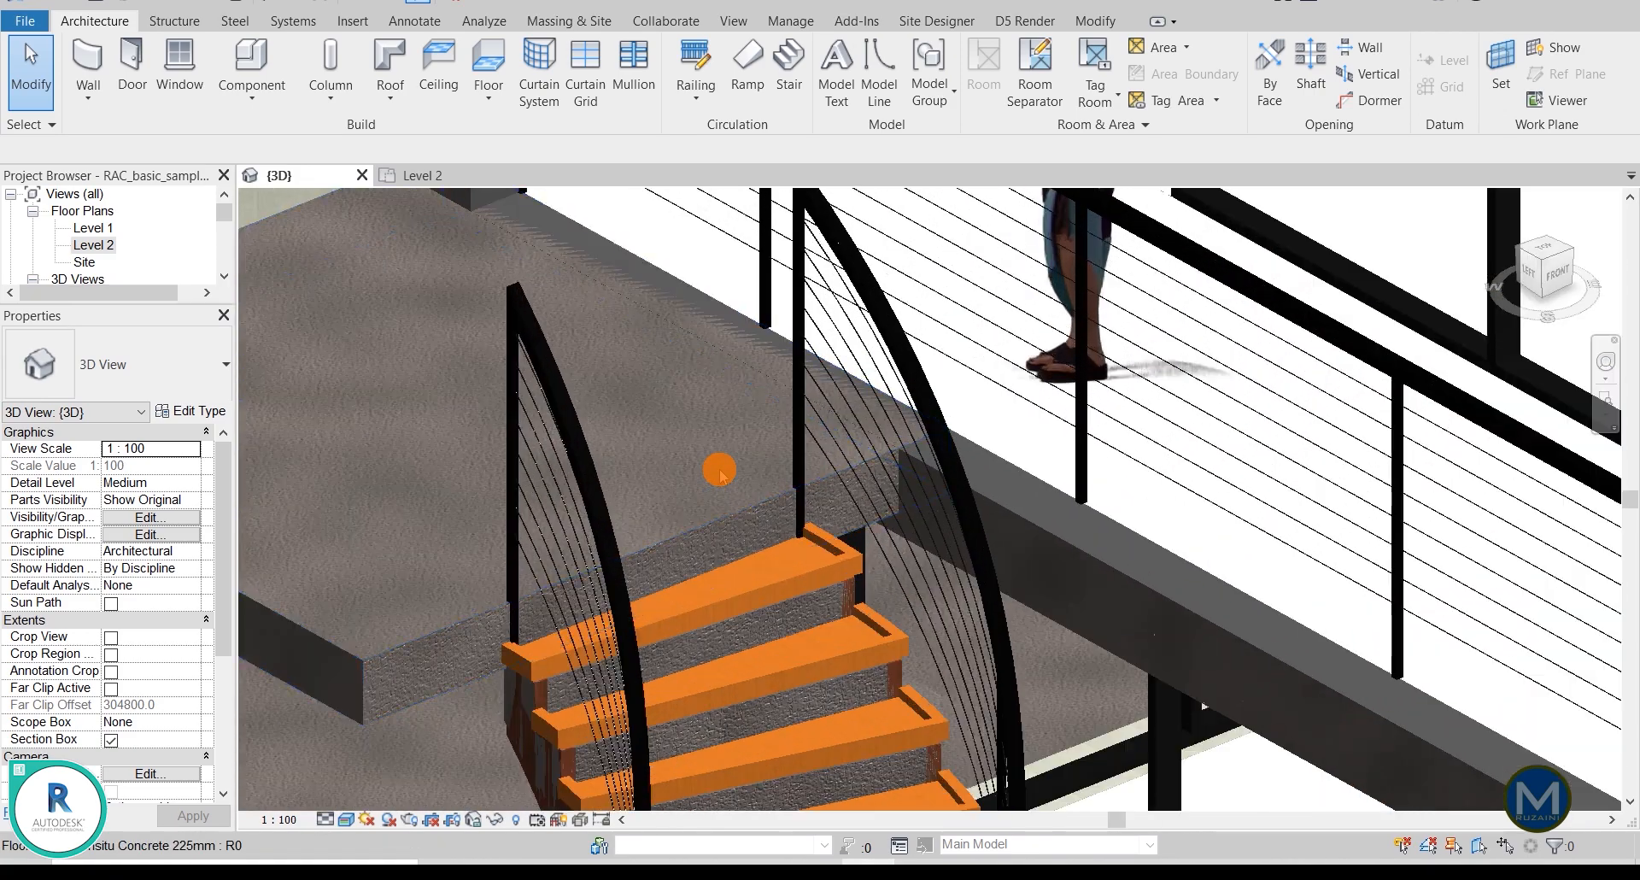
{"action": "scroll", "coordinate": [720, 469], "scroll_direction": "up", "scroll_amount": 3}
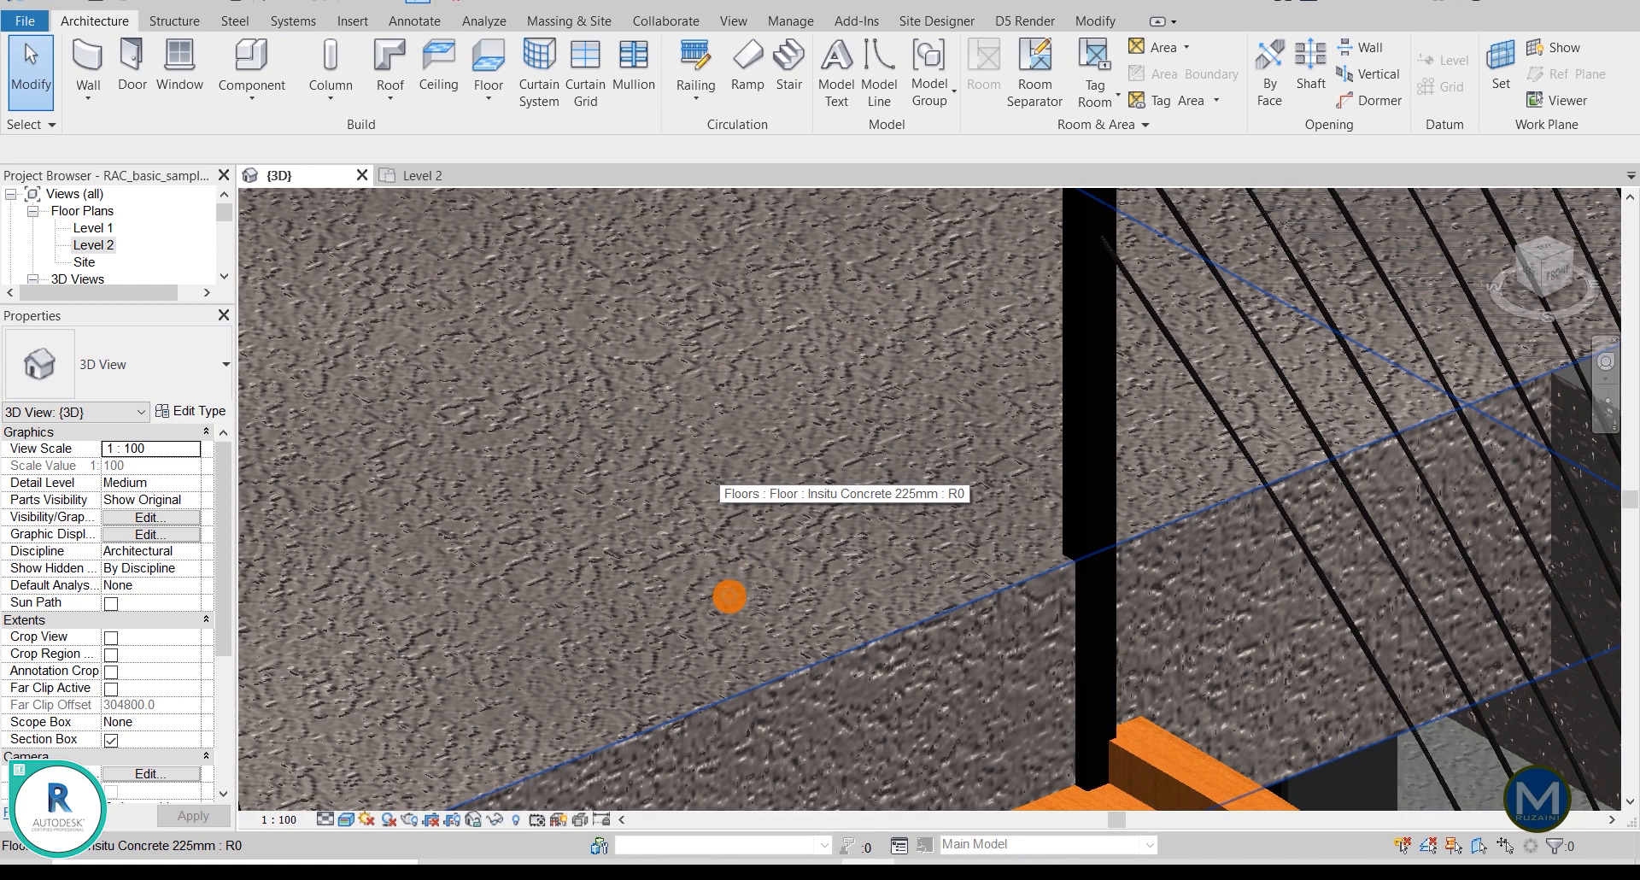
{"action": "scroll", "coordinate": [728, 597], "scroll_direction": "down", "scroll_amount": 9}
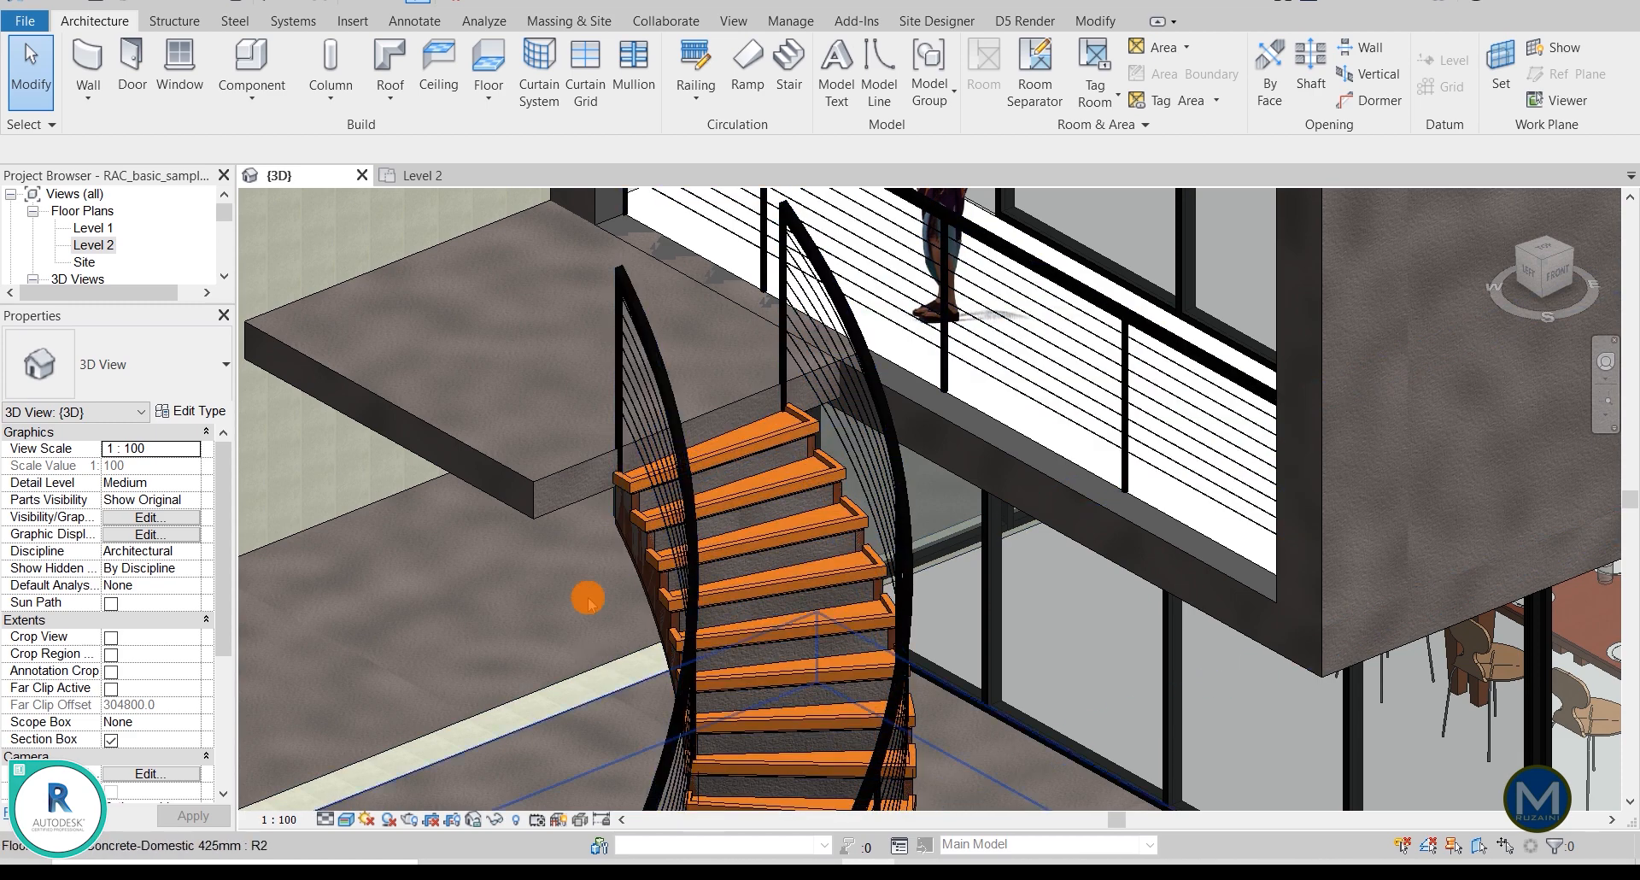
{"action": "scroll", "coordinate": [701, 363], "scroll_direction": "down", "scroll_amount": 3}
{"action": "left_click", "coordinate": [719, 692]}
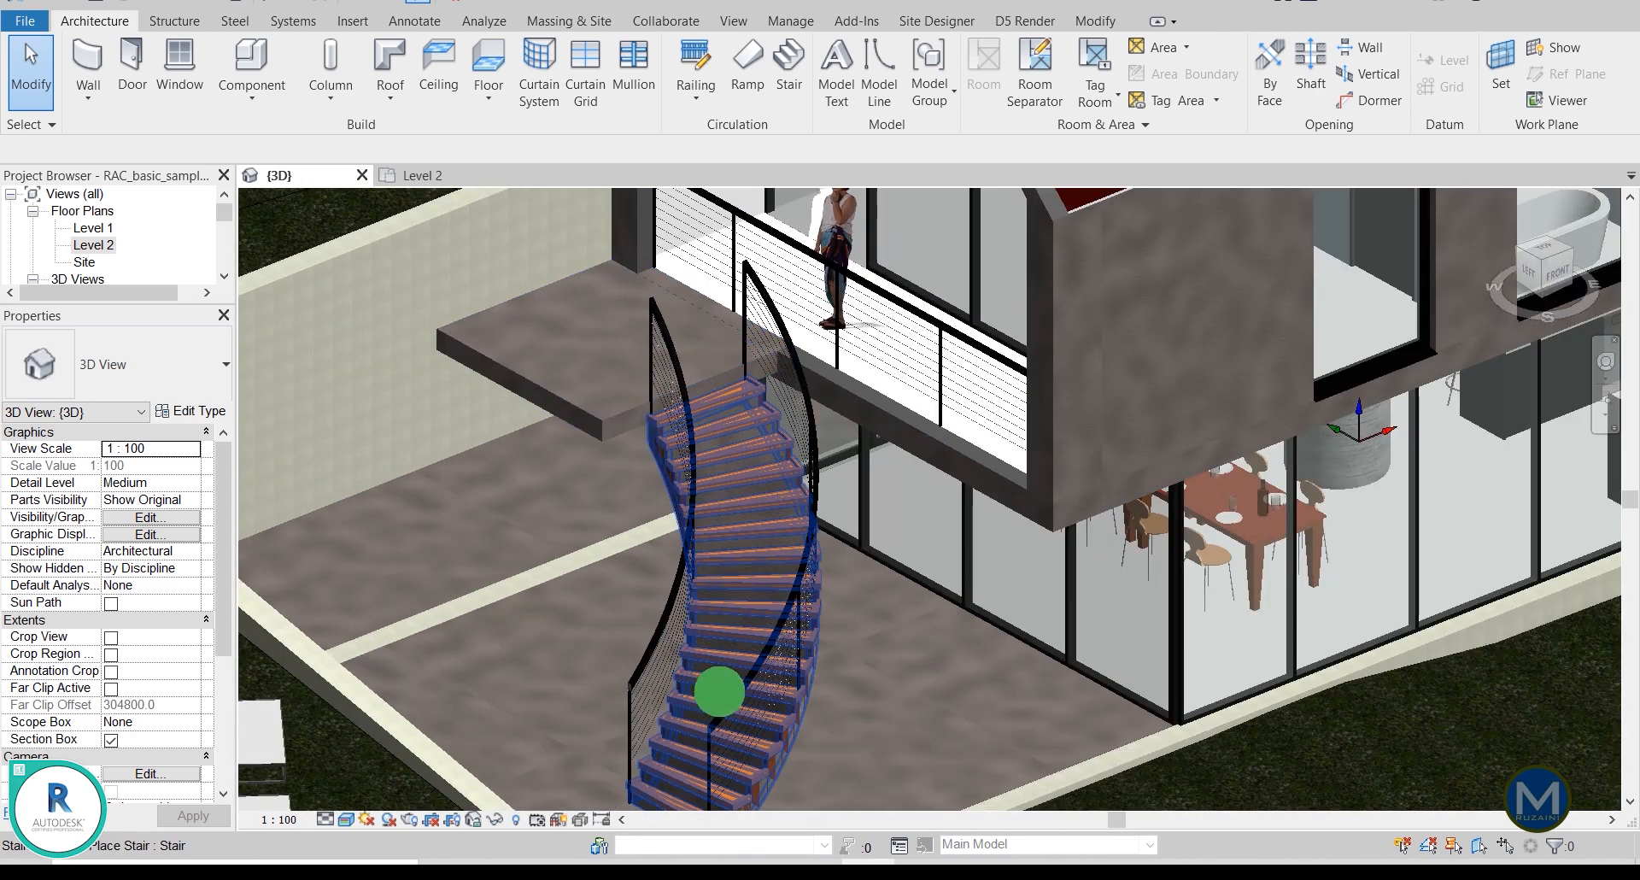
{"action": "middle_click_drag", "start_coordinate": [703, 676], "coordinate": [692, 618]}
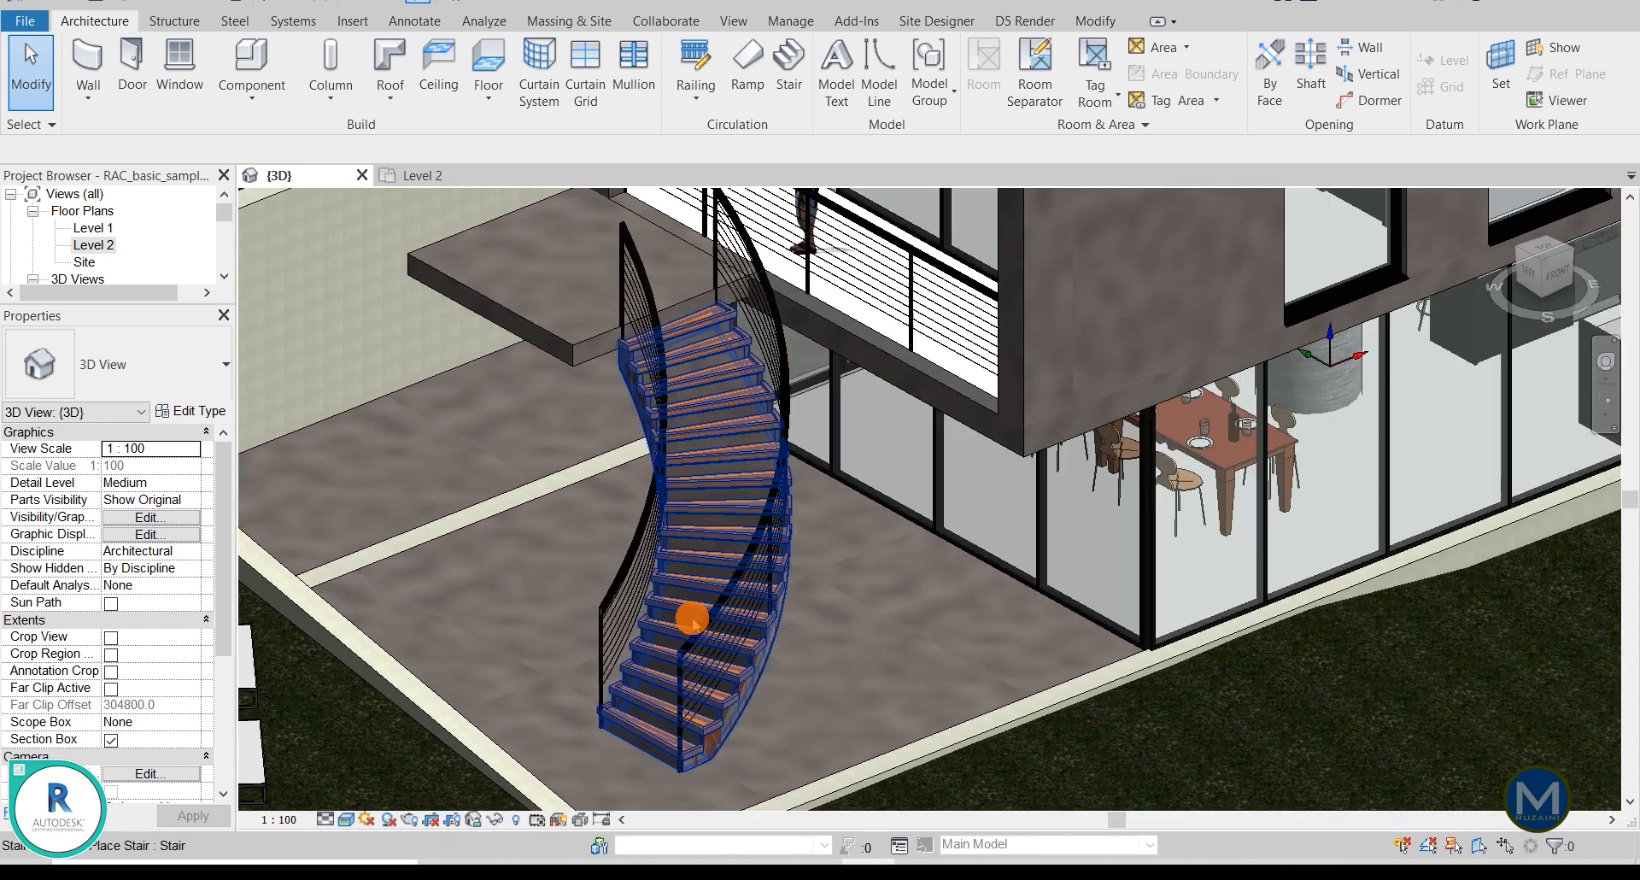
{"action": "key", "text": "Tab"}
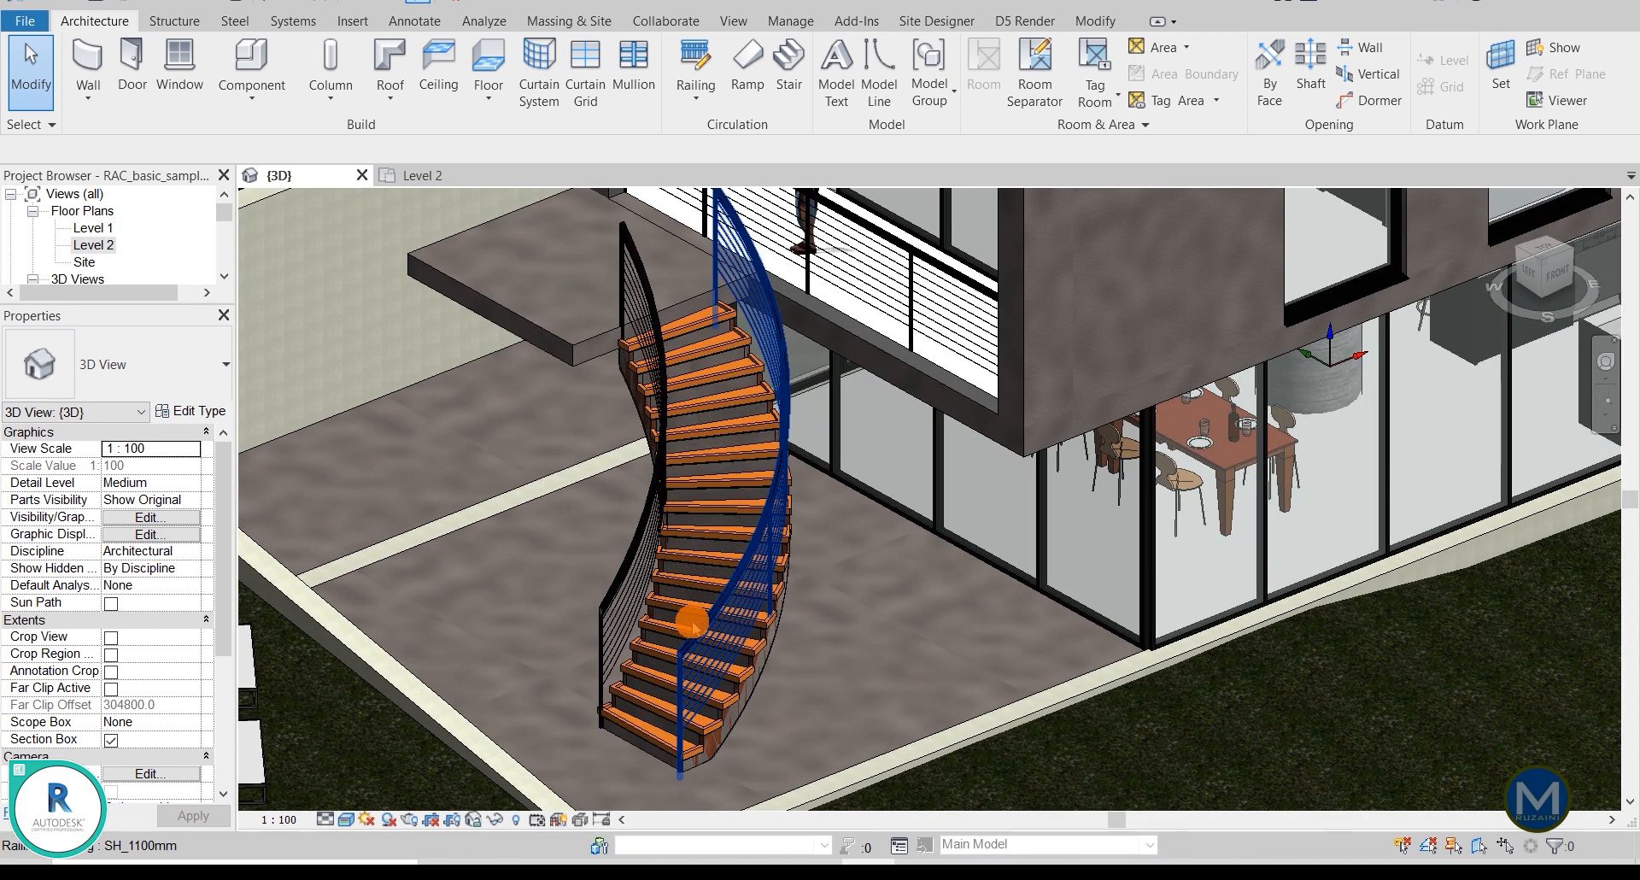
{"action": "middle_click_drag", "start_coordinate": [690, 630], "coordinate": [560, 460], "text": "shift"}
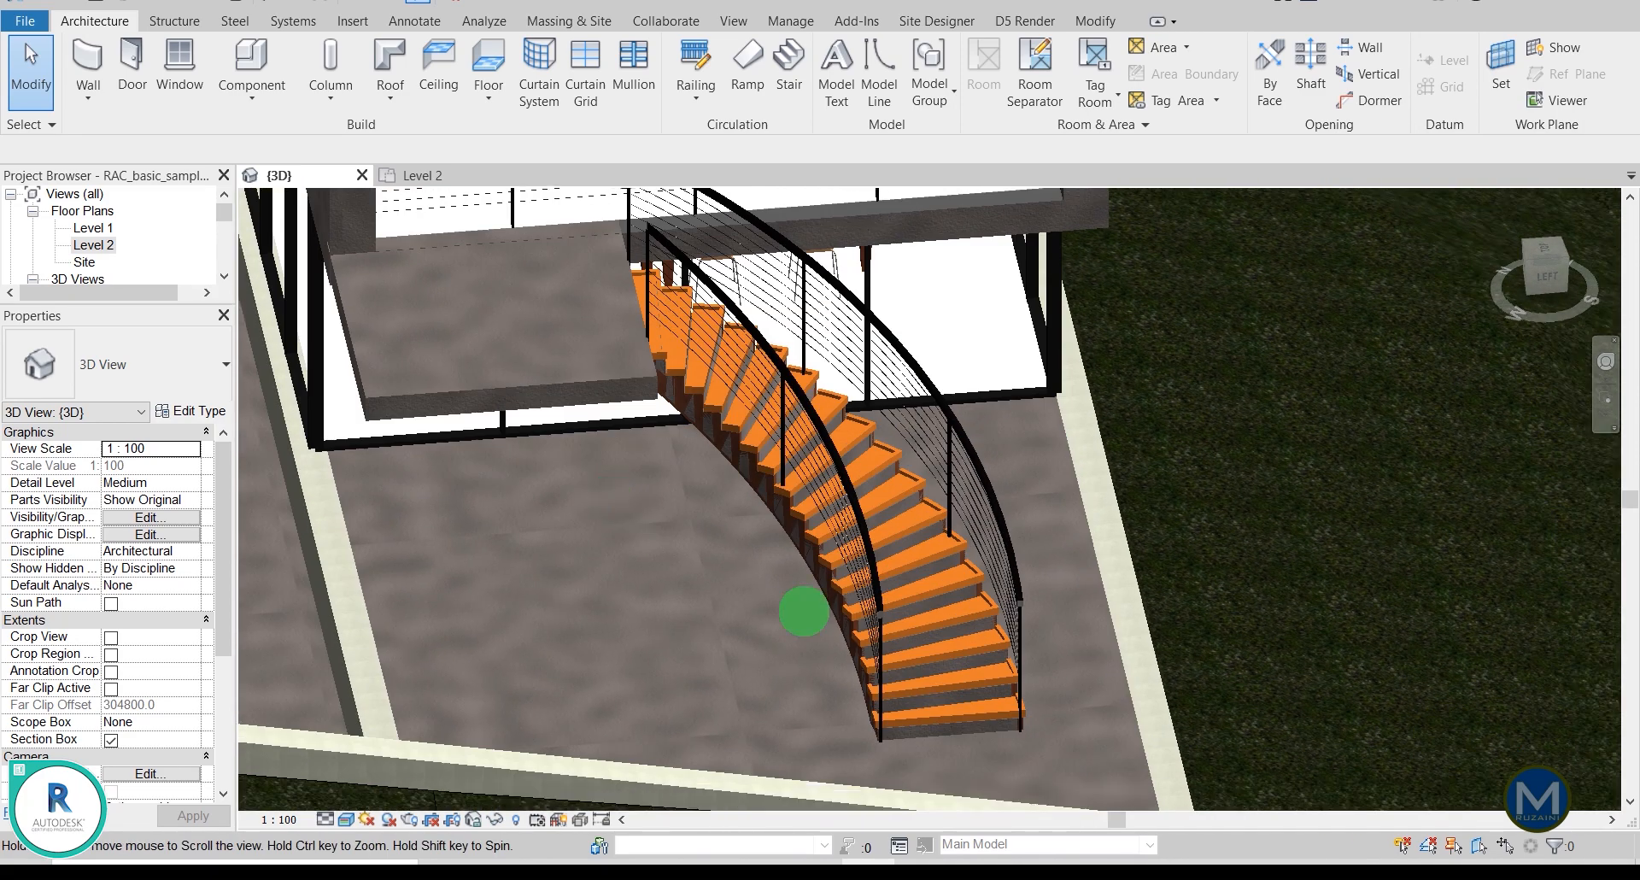
{"action": "middle_click_drag", "start_coordinate": [802, 612], "coordinate": [747, 612], "text": "shift"}
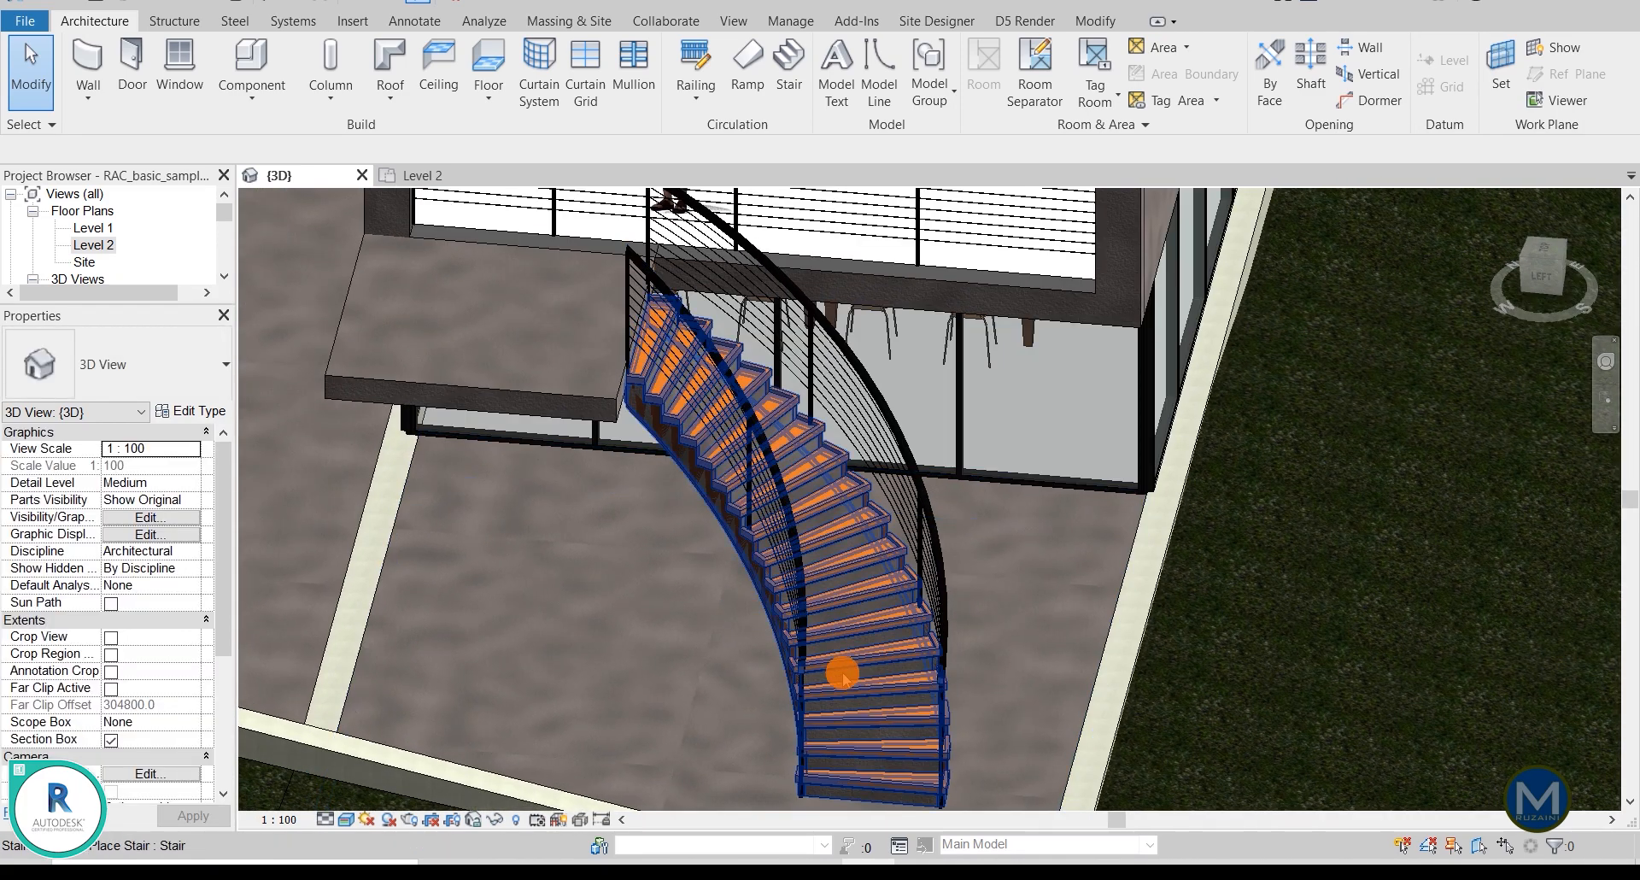